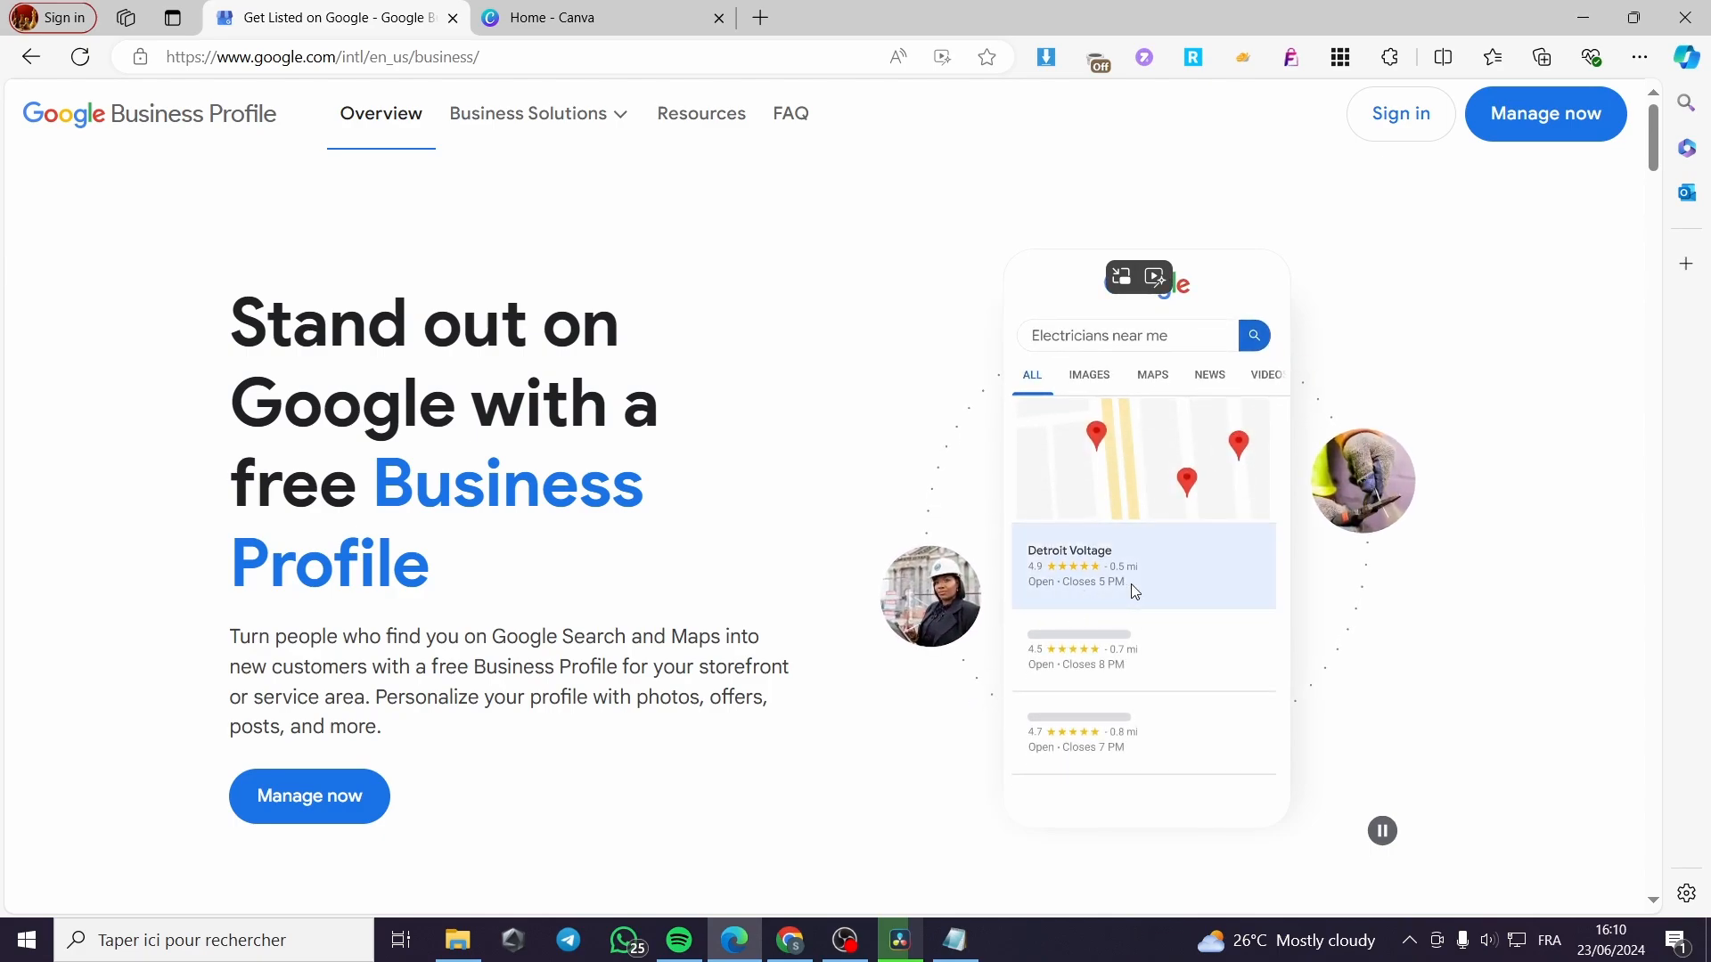
Step: Open the list of managed businesses and go to the profile of jack's barbershop at 47 W 13TH ST
left_click(1382, 830)
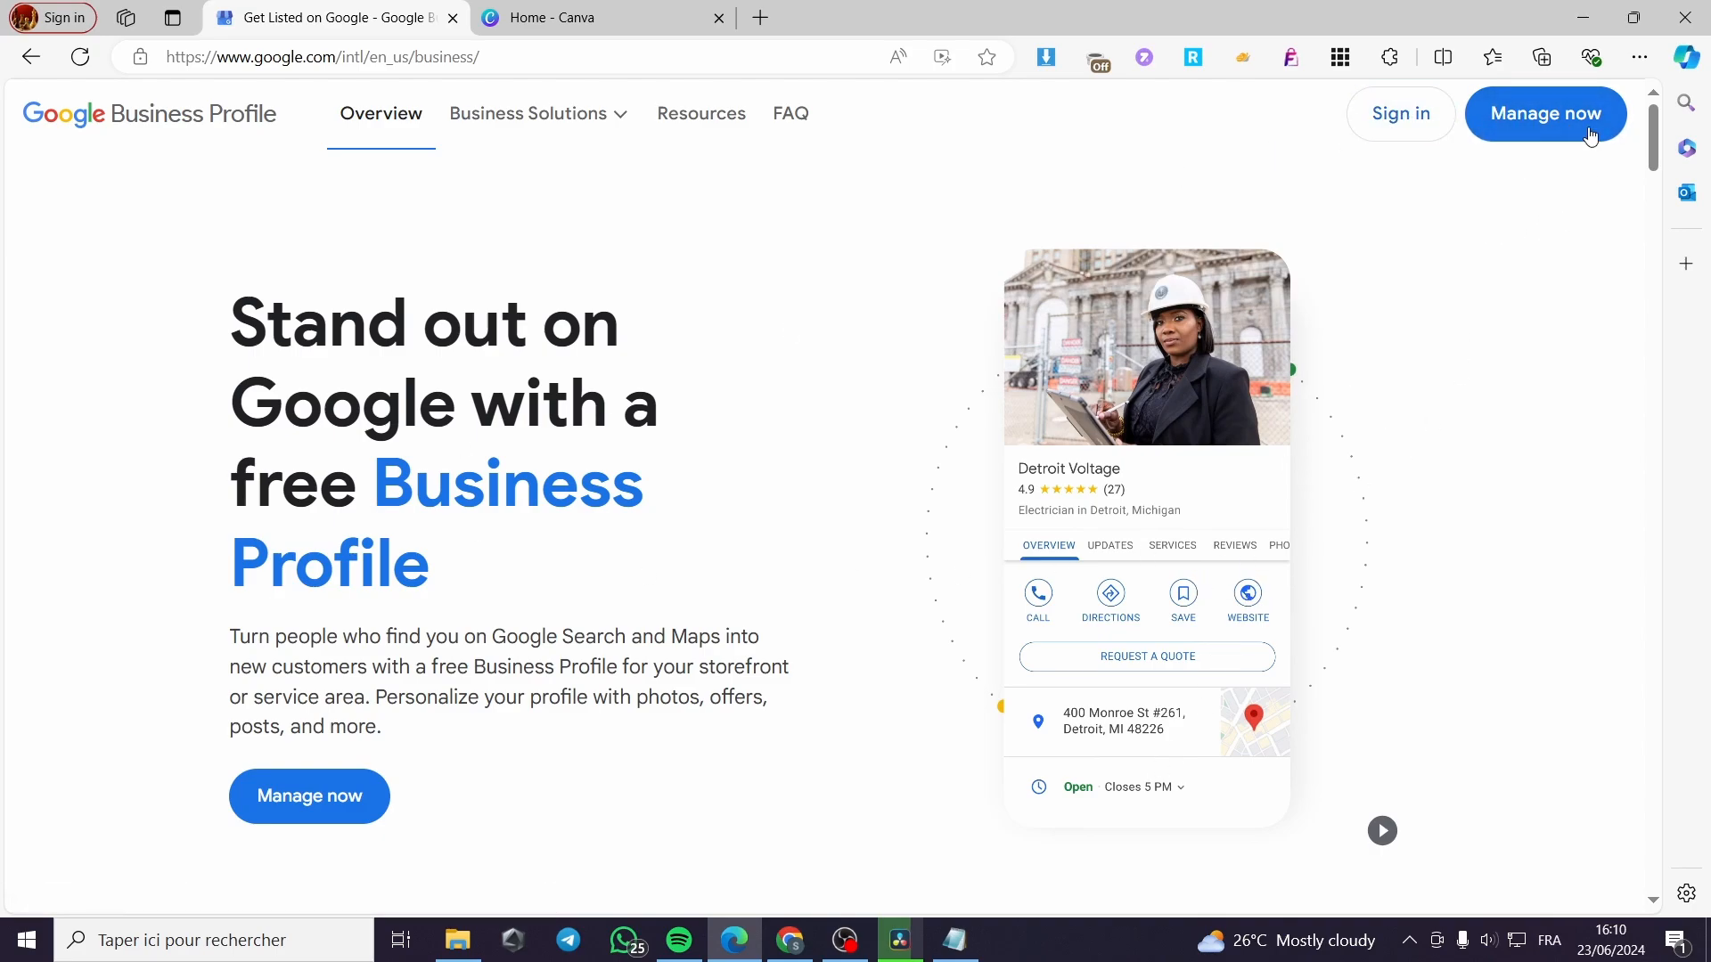
left_click(1555, 113)
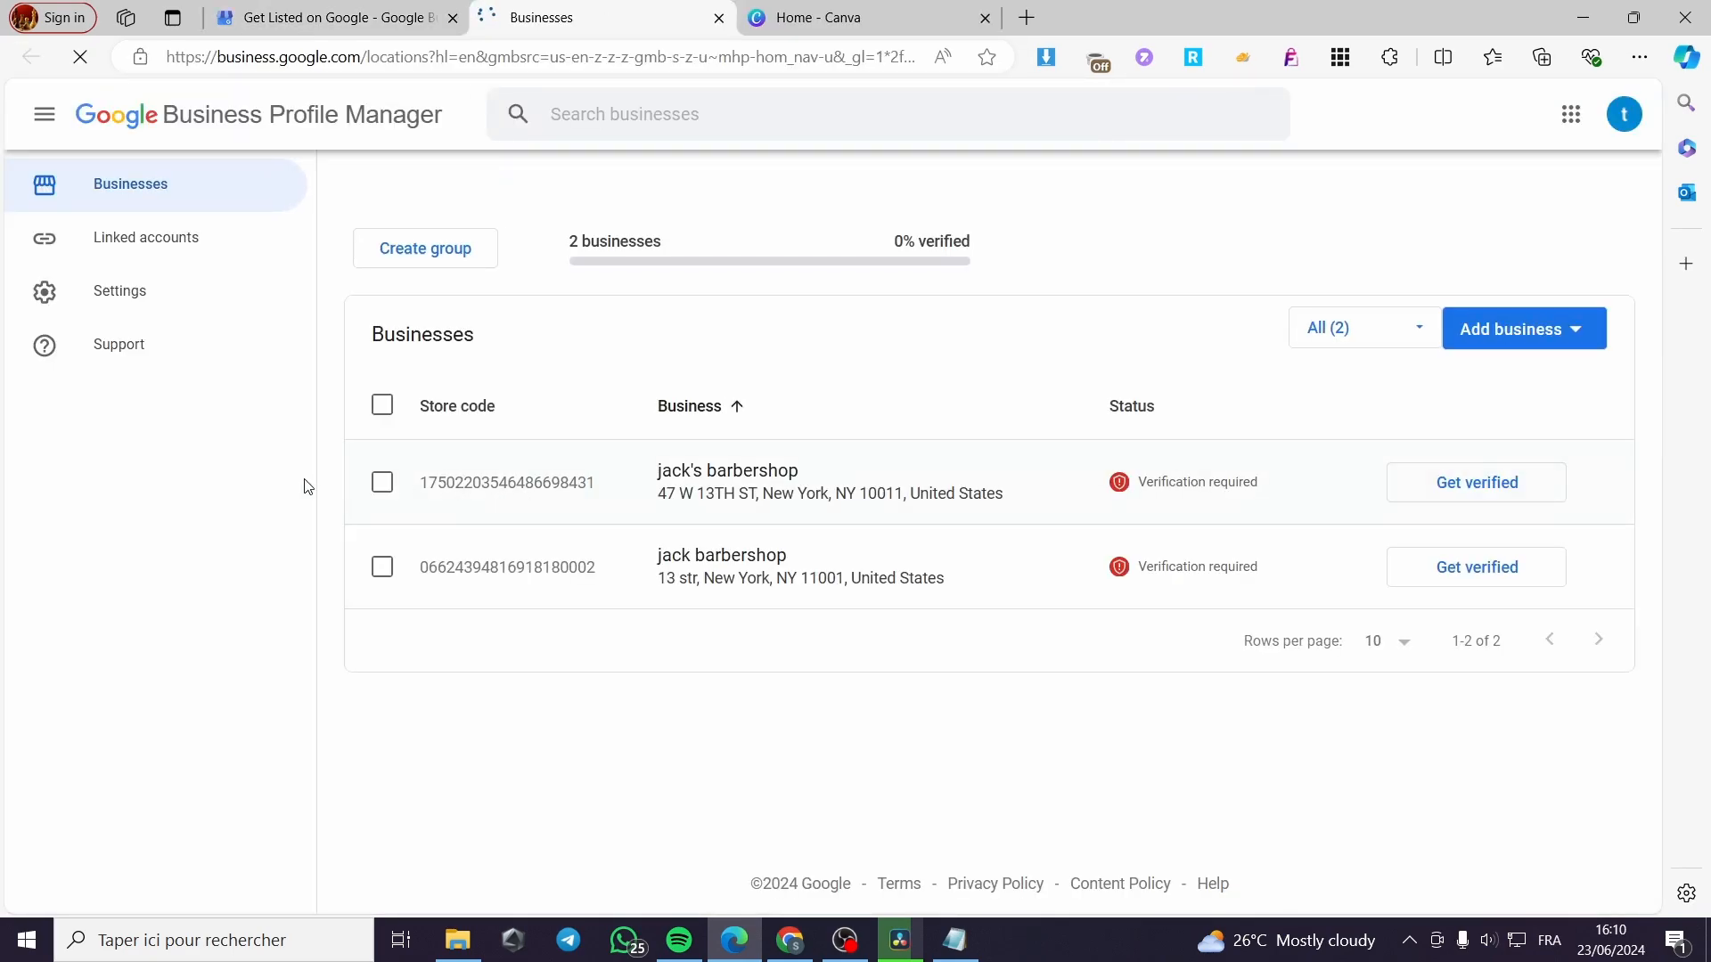
left_click(724, 481)
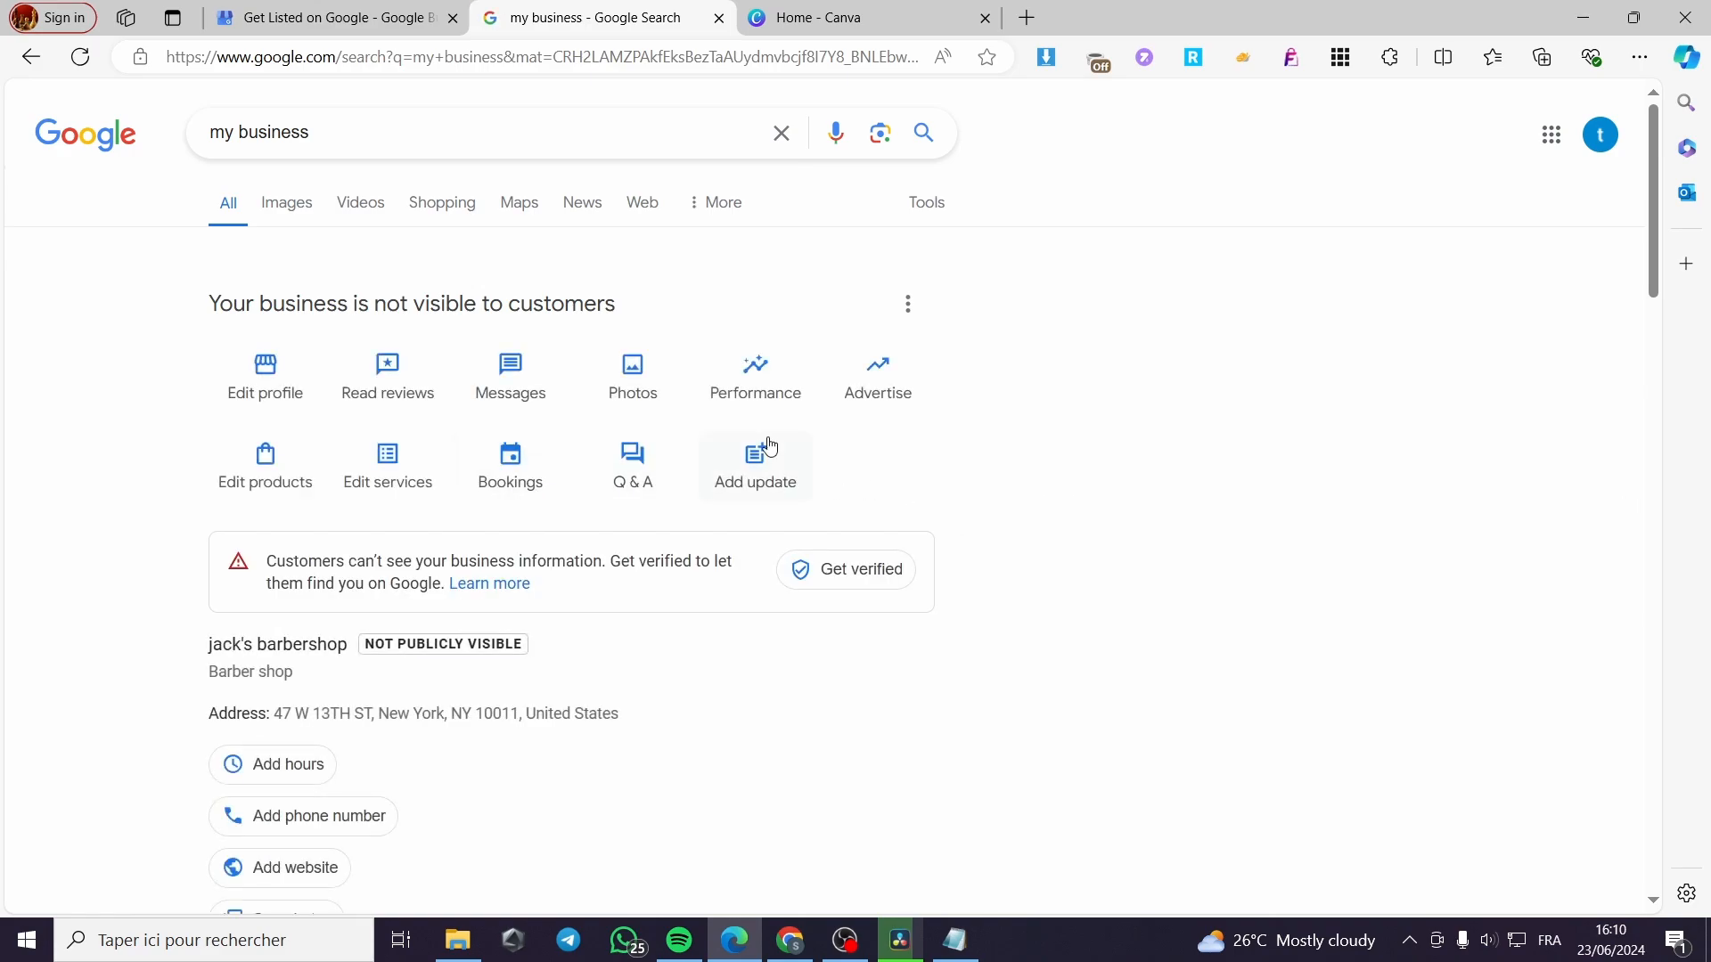
Step: Open the website field in the contact section of the jack's barbershop business information
left_click(906, 299)
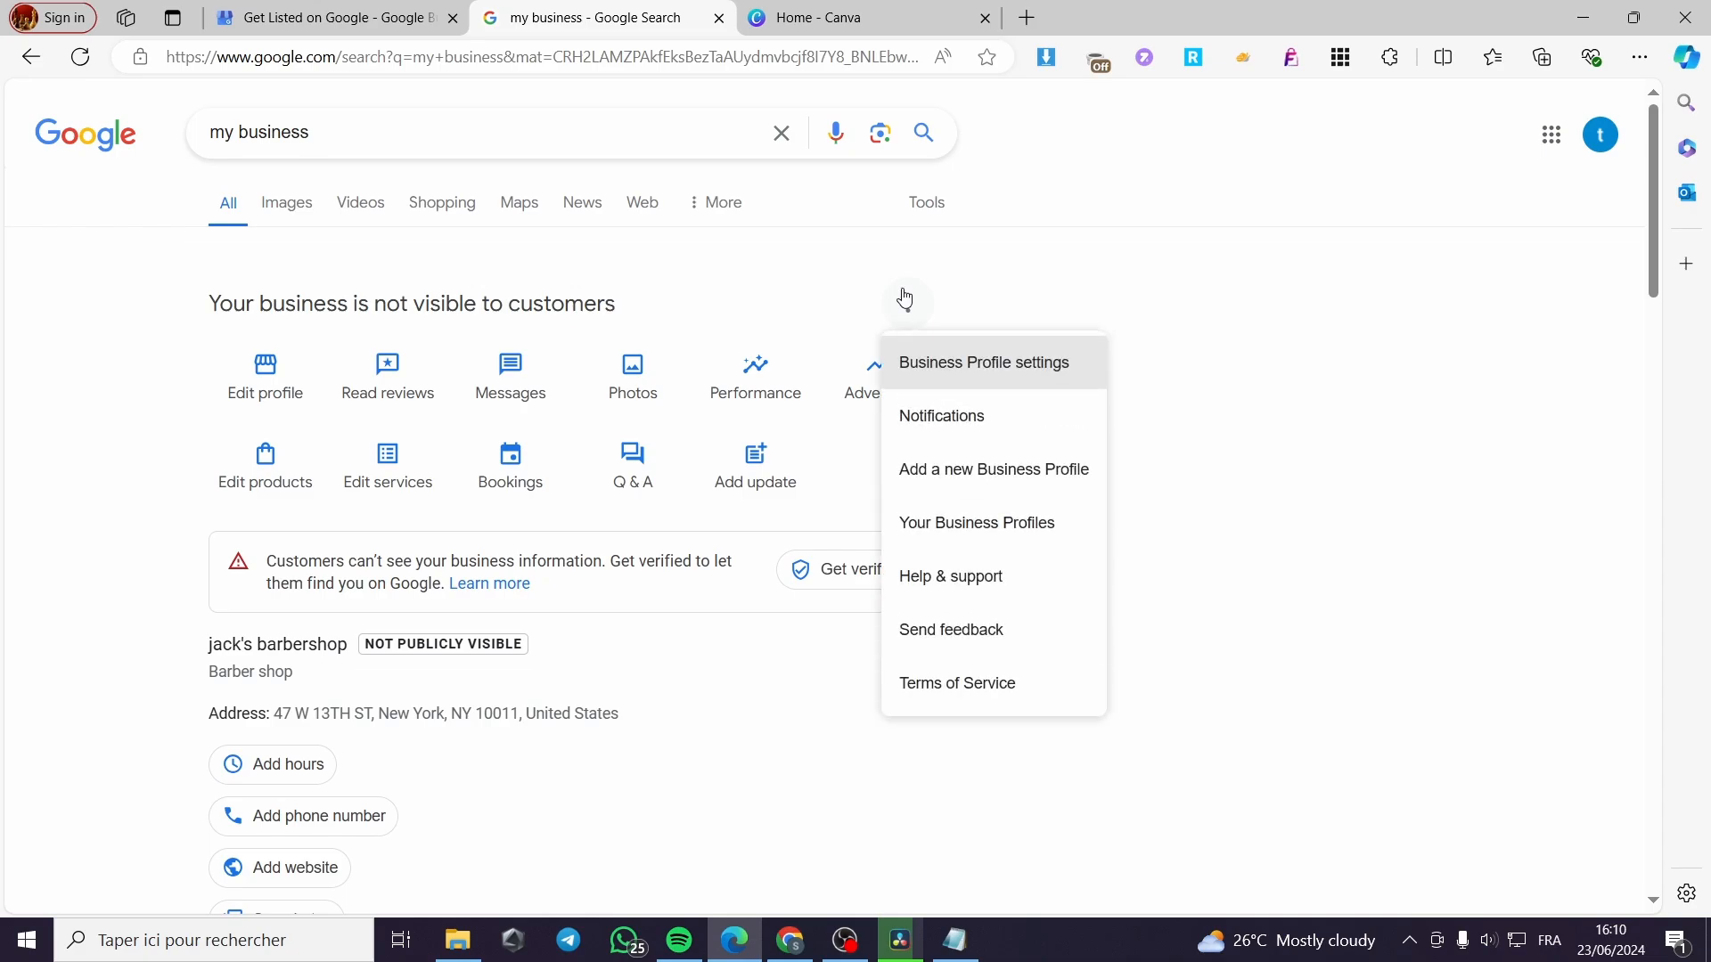
left_click(1284, 383)
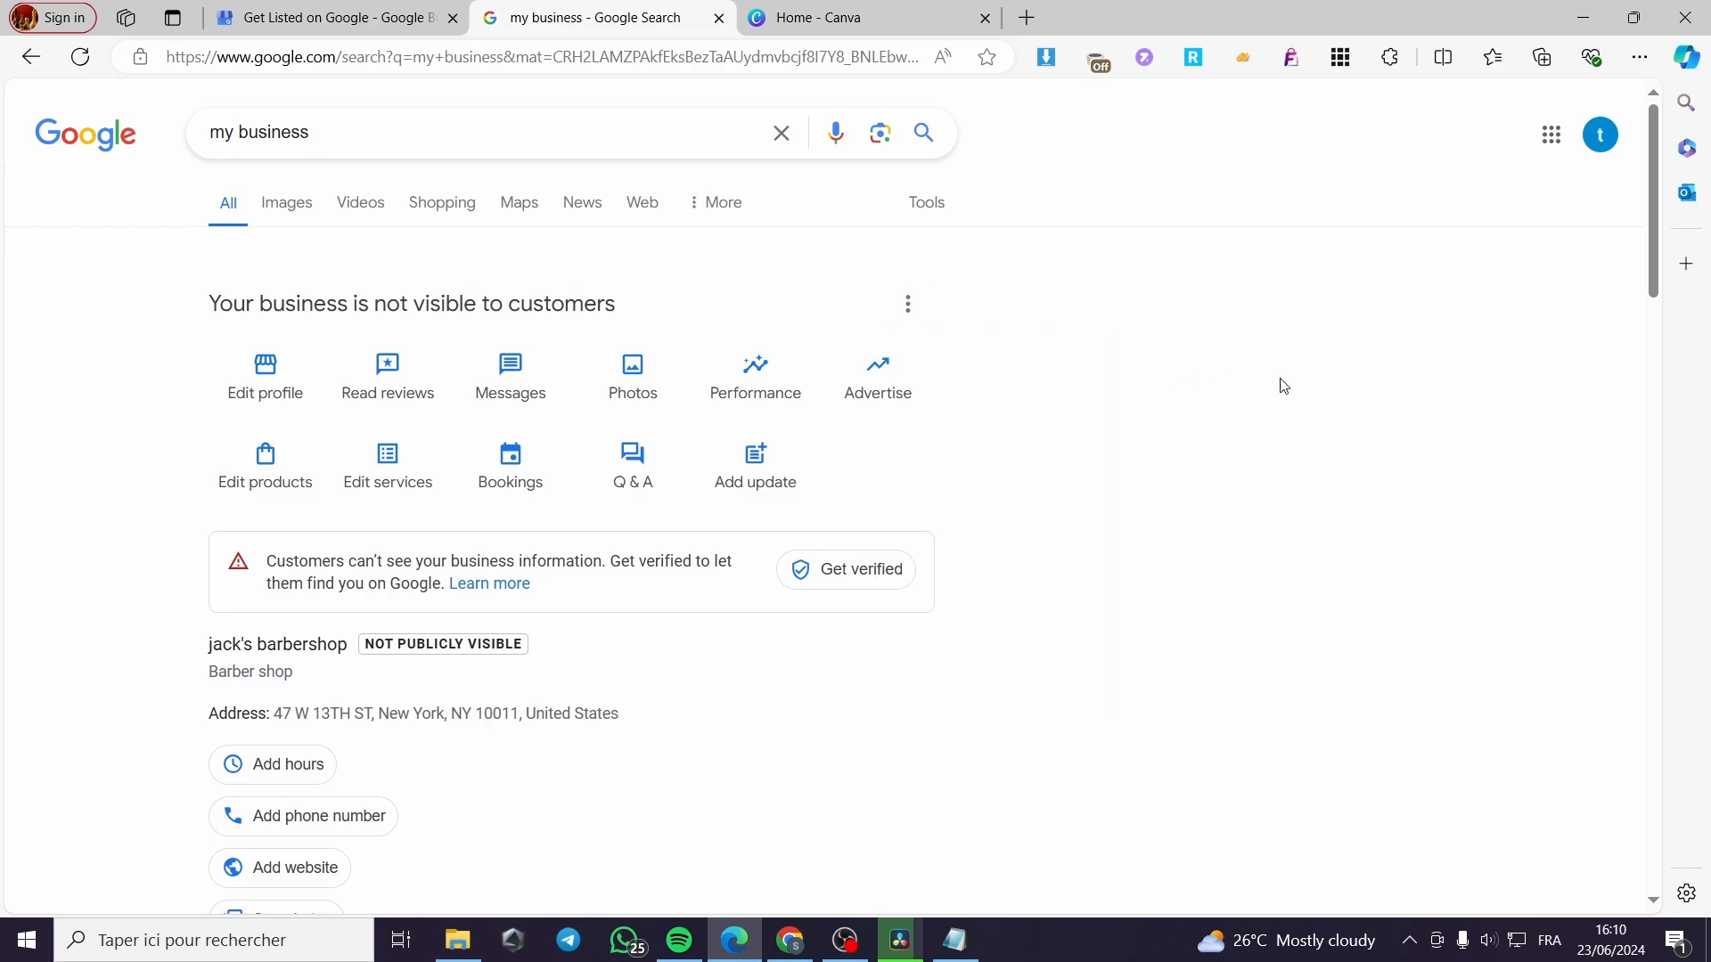
scroll(725, 601, "down", 3)
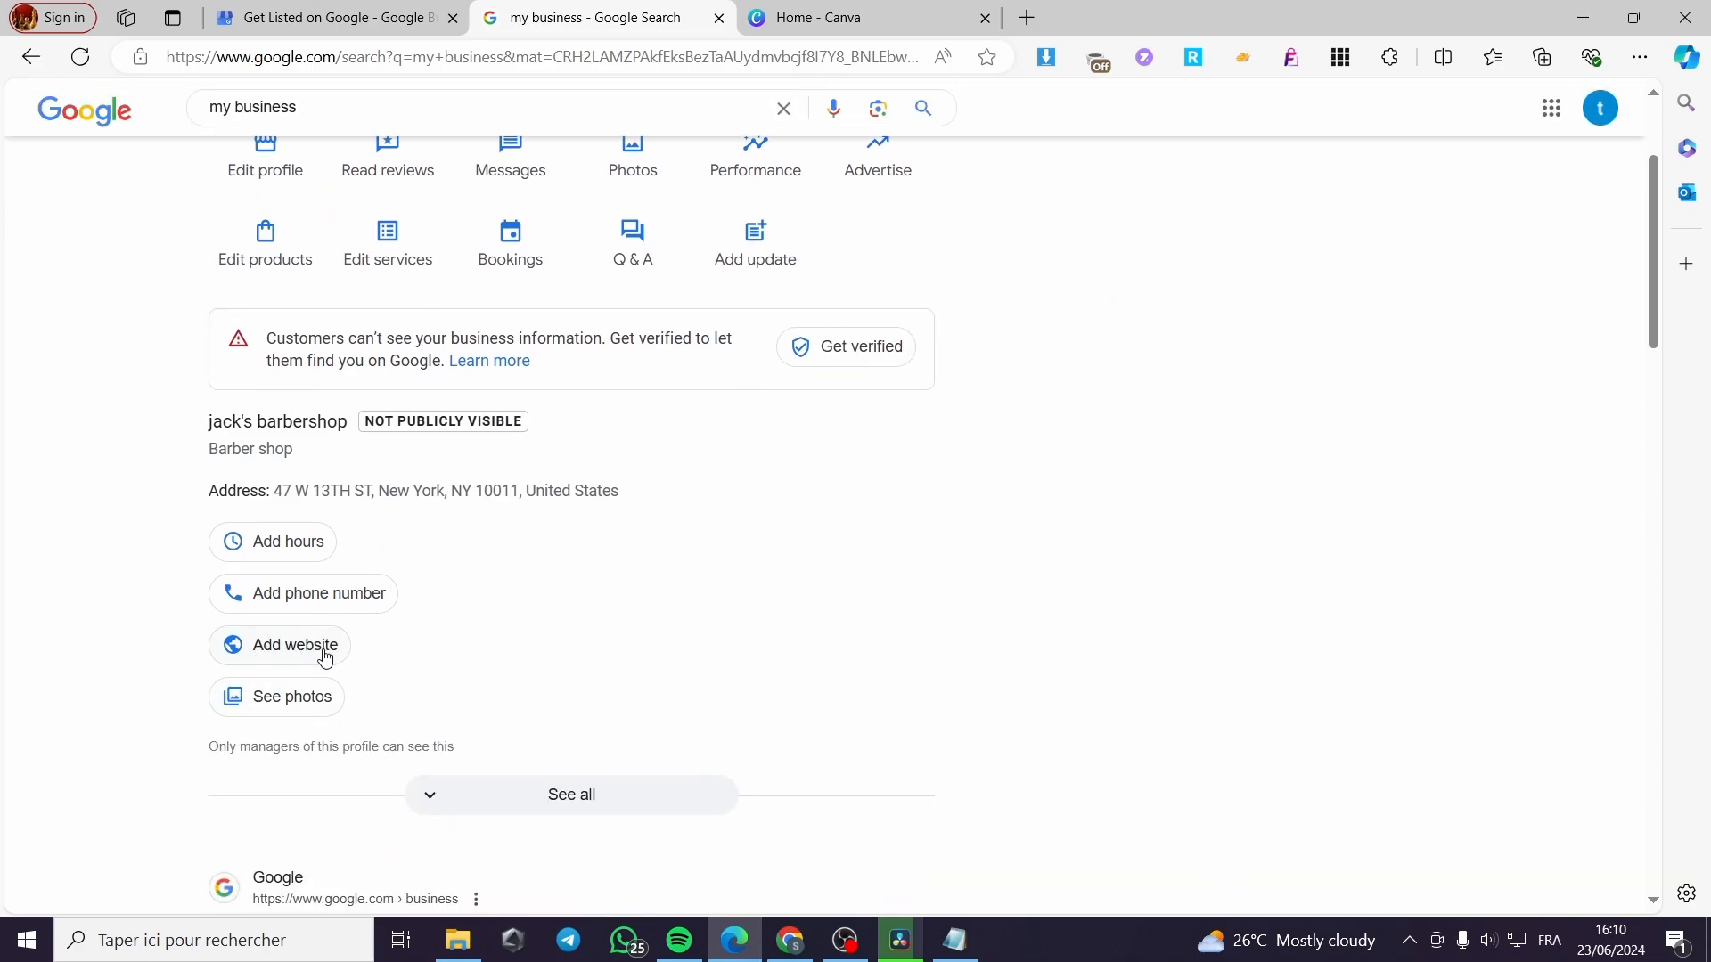
left_click(271, 660)
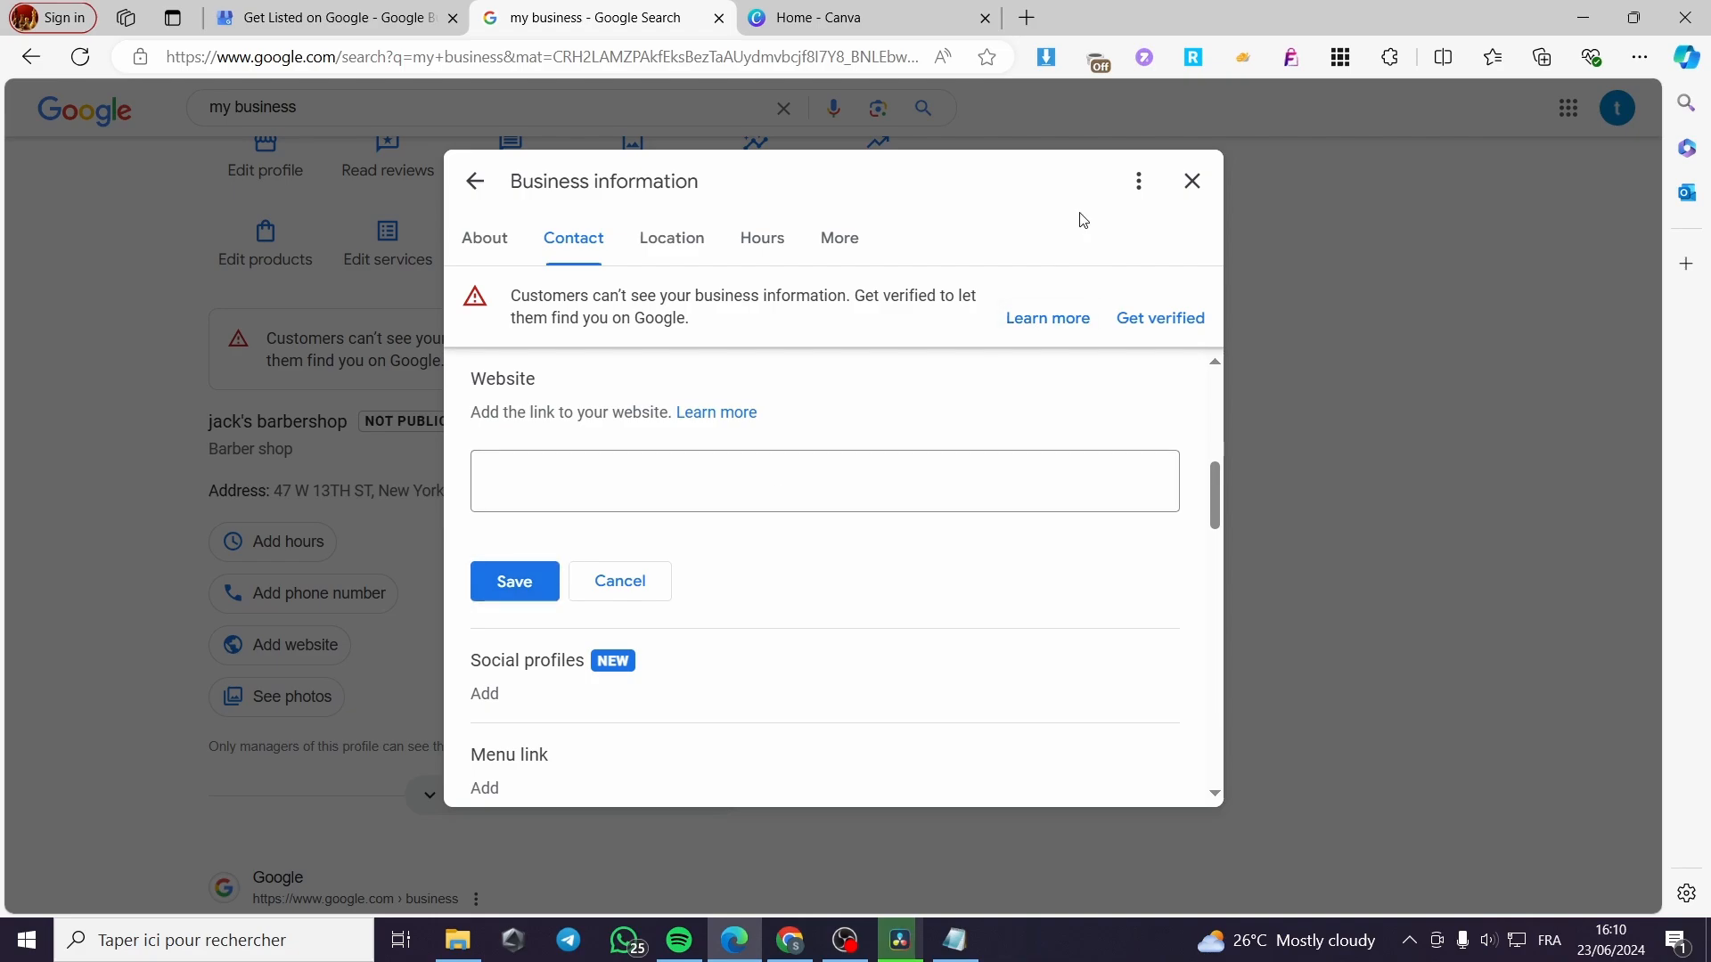
Step: Open the Google Sites start page at sites.google.com/new in a new browser tab
left_click(1027, 18)
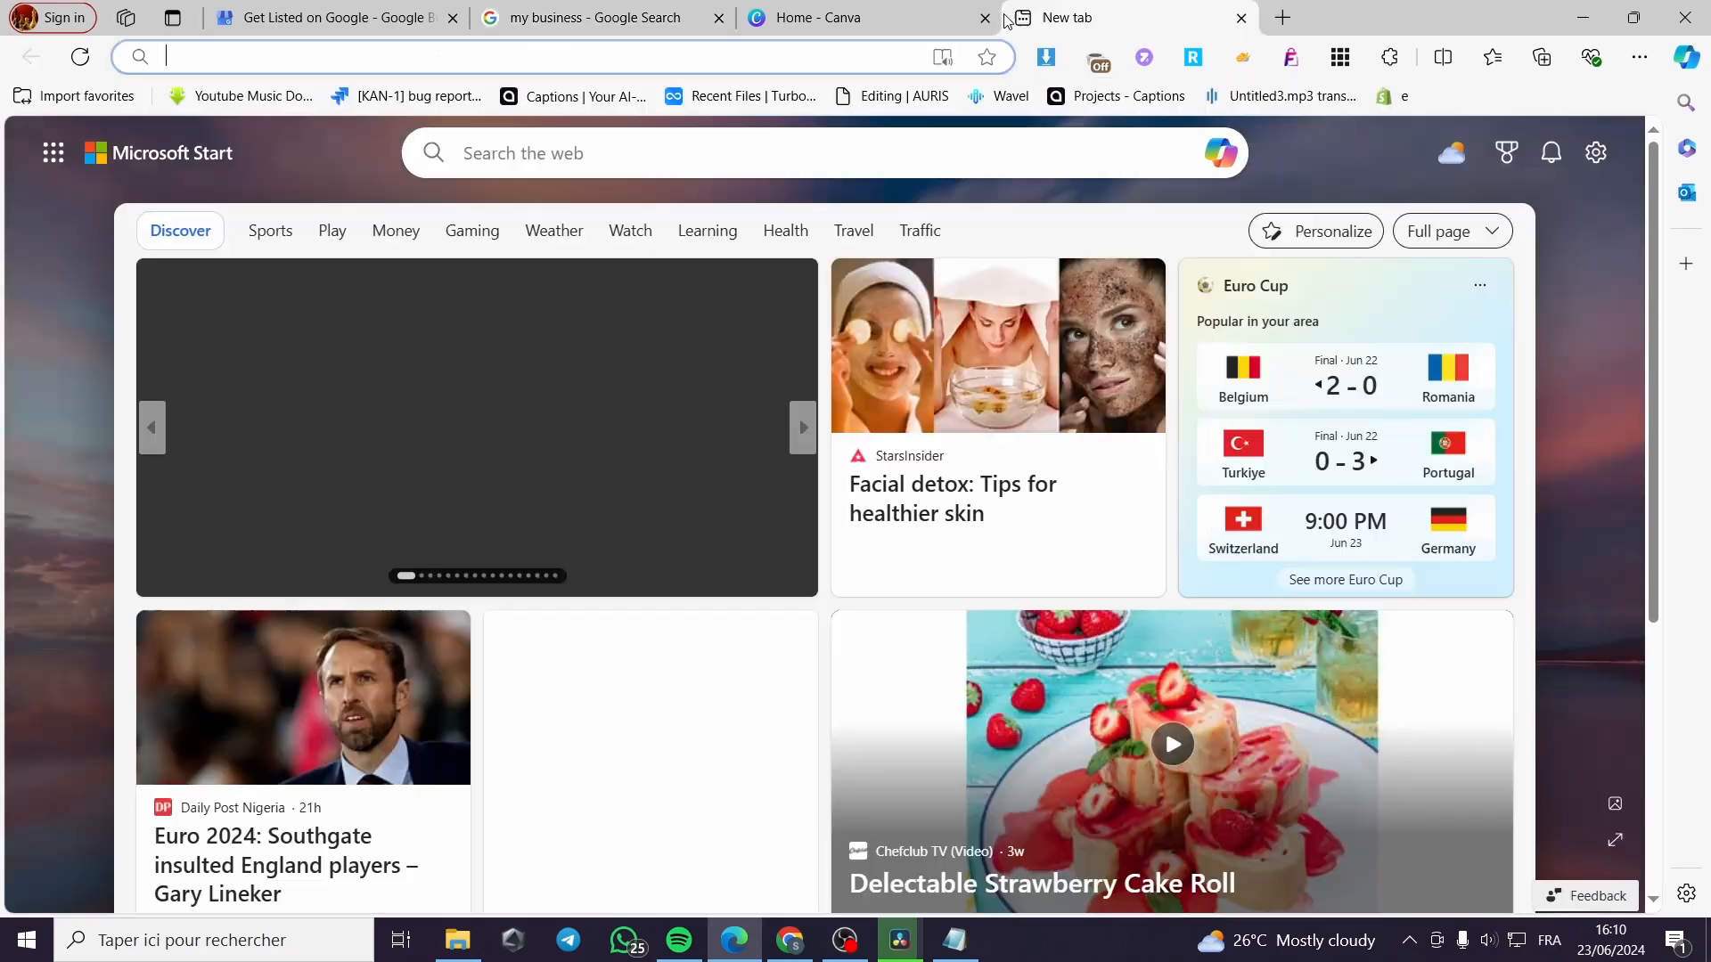
type("sites")
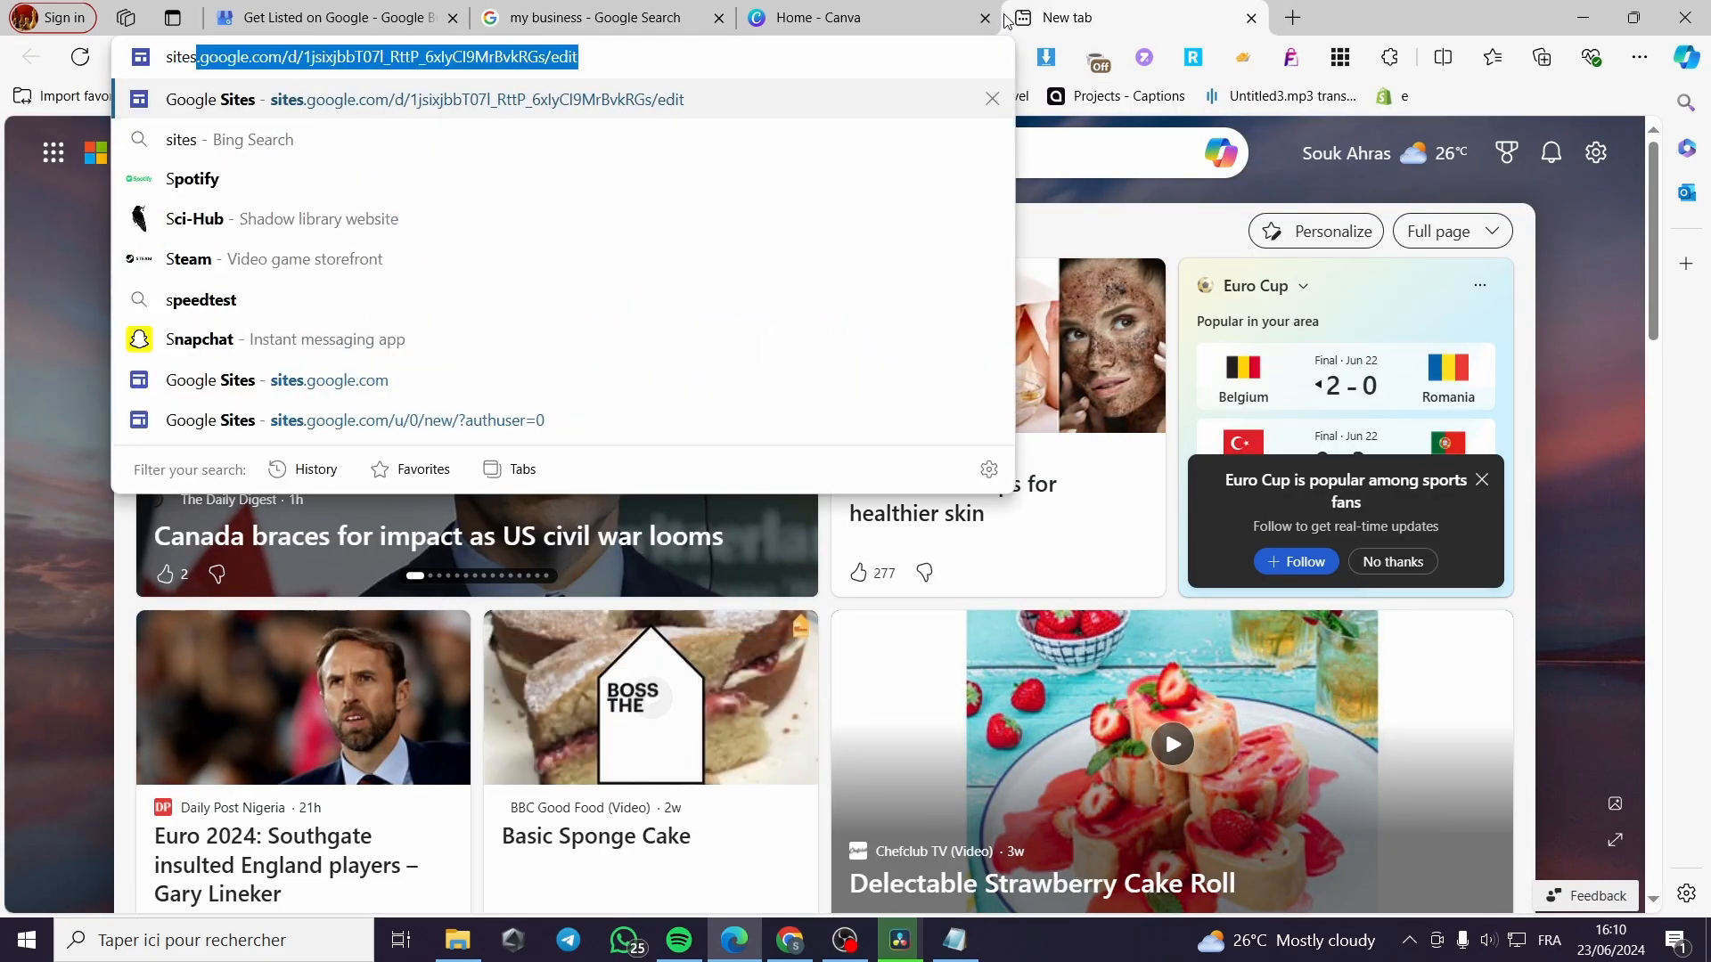
type(".goo")
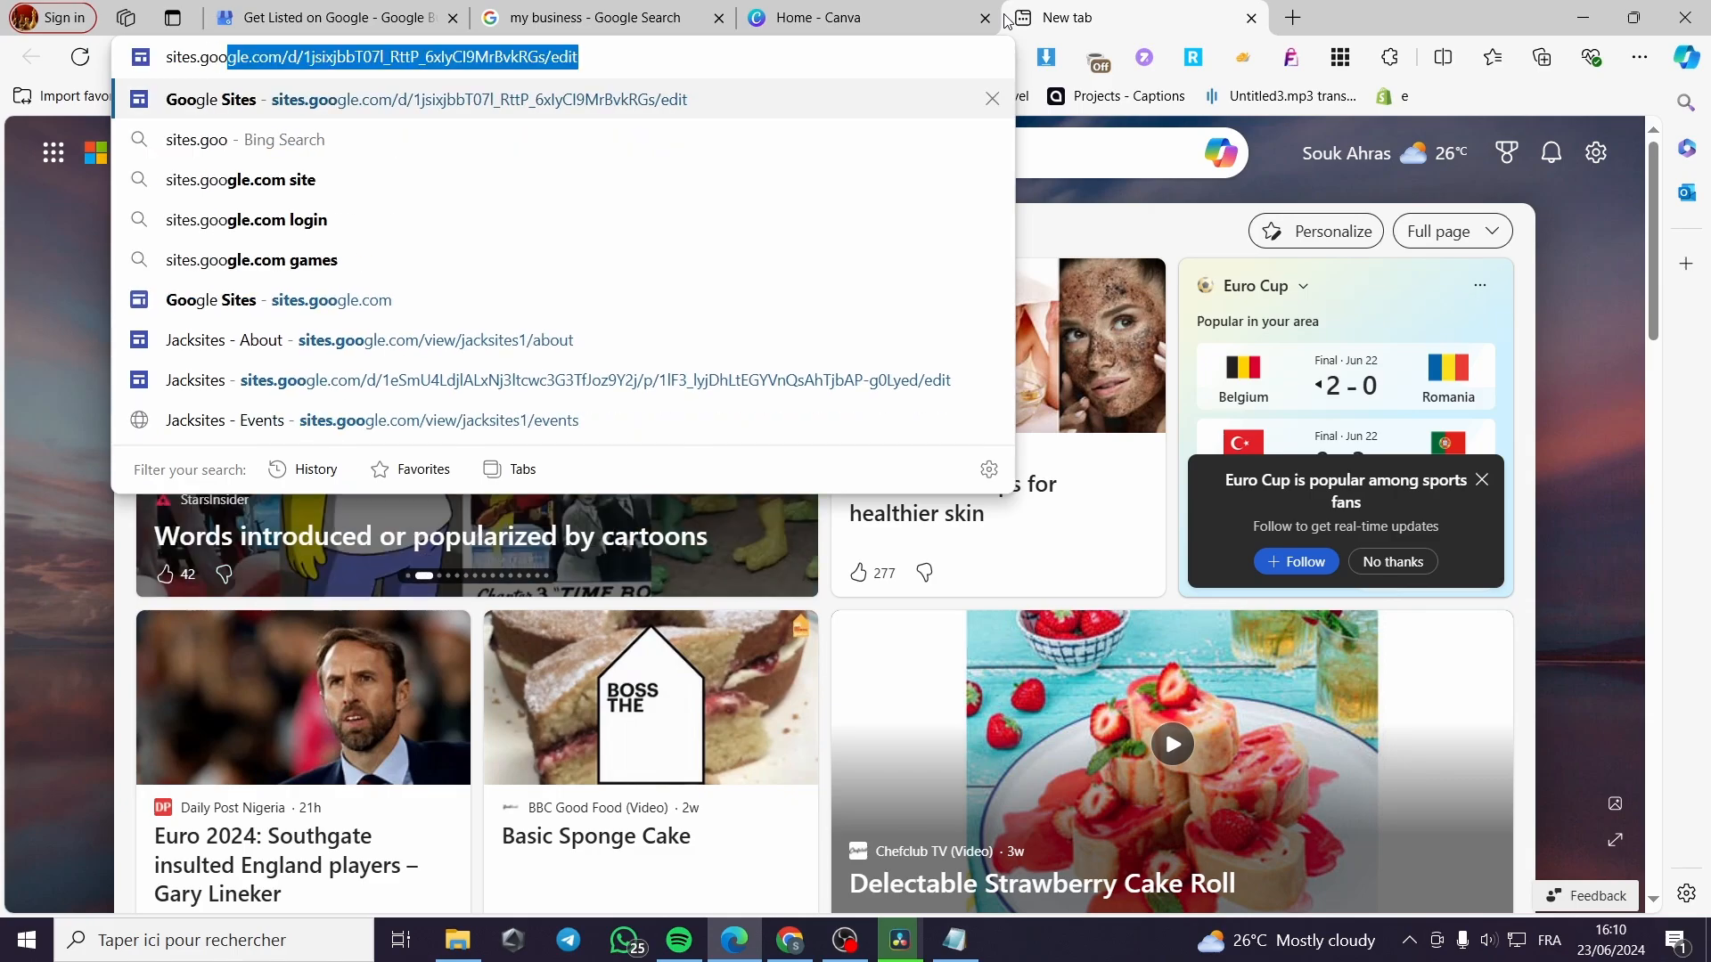
key("Return")
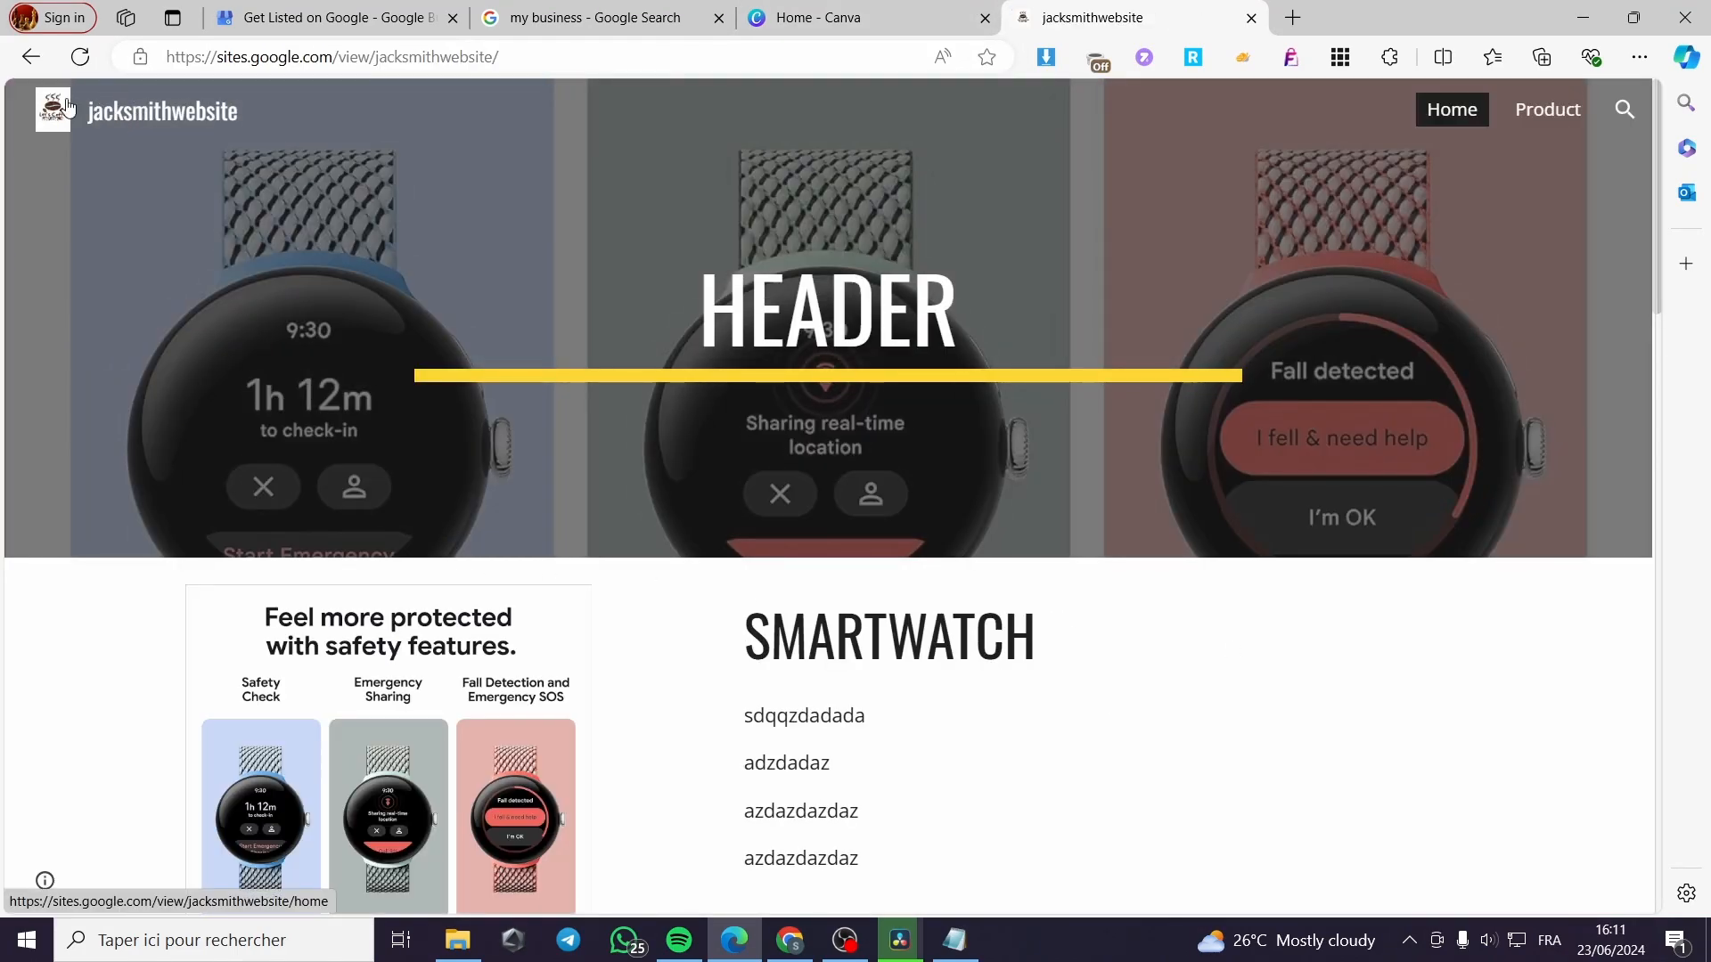
left_click_drag(499, 57, 348, 57)
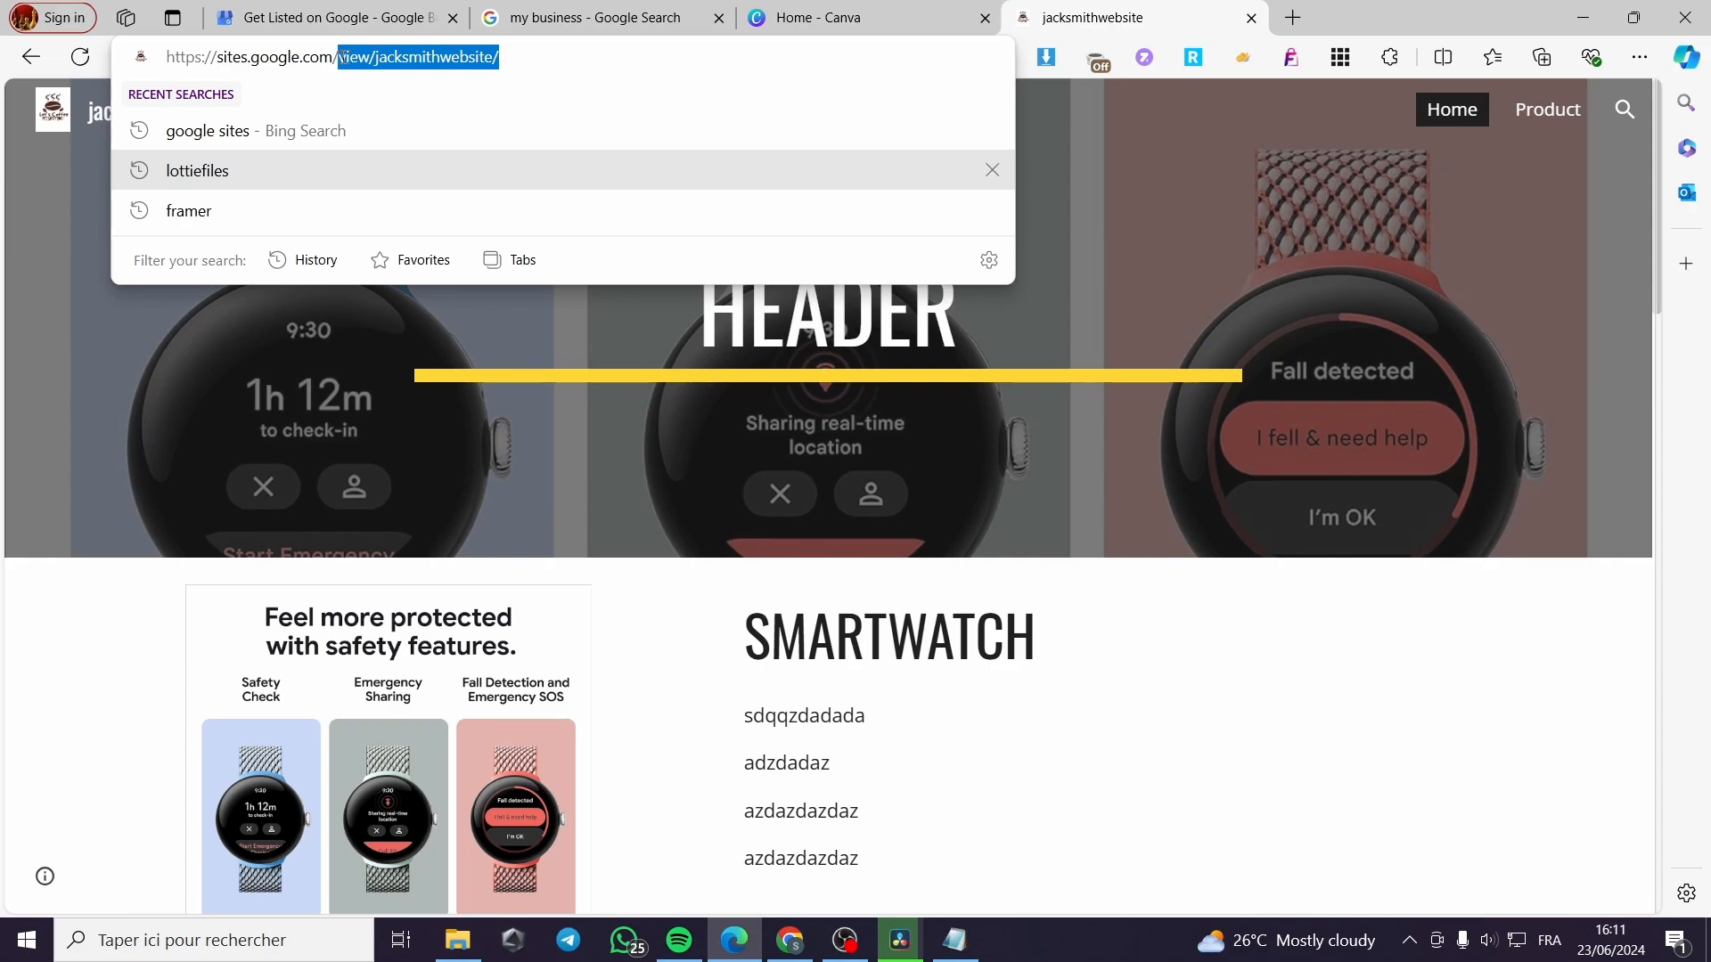
key("BackSpace")
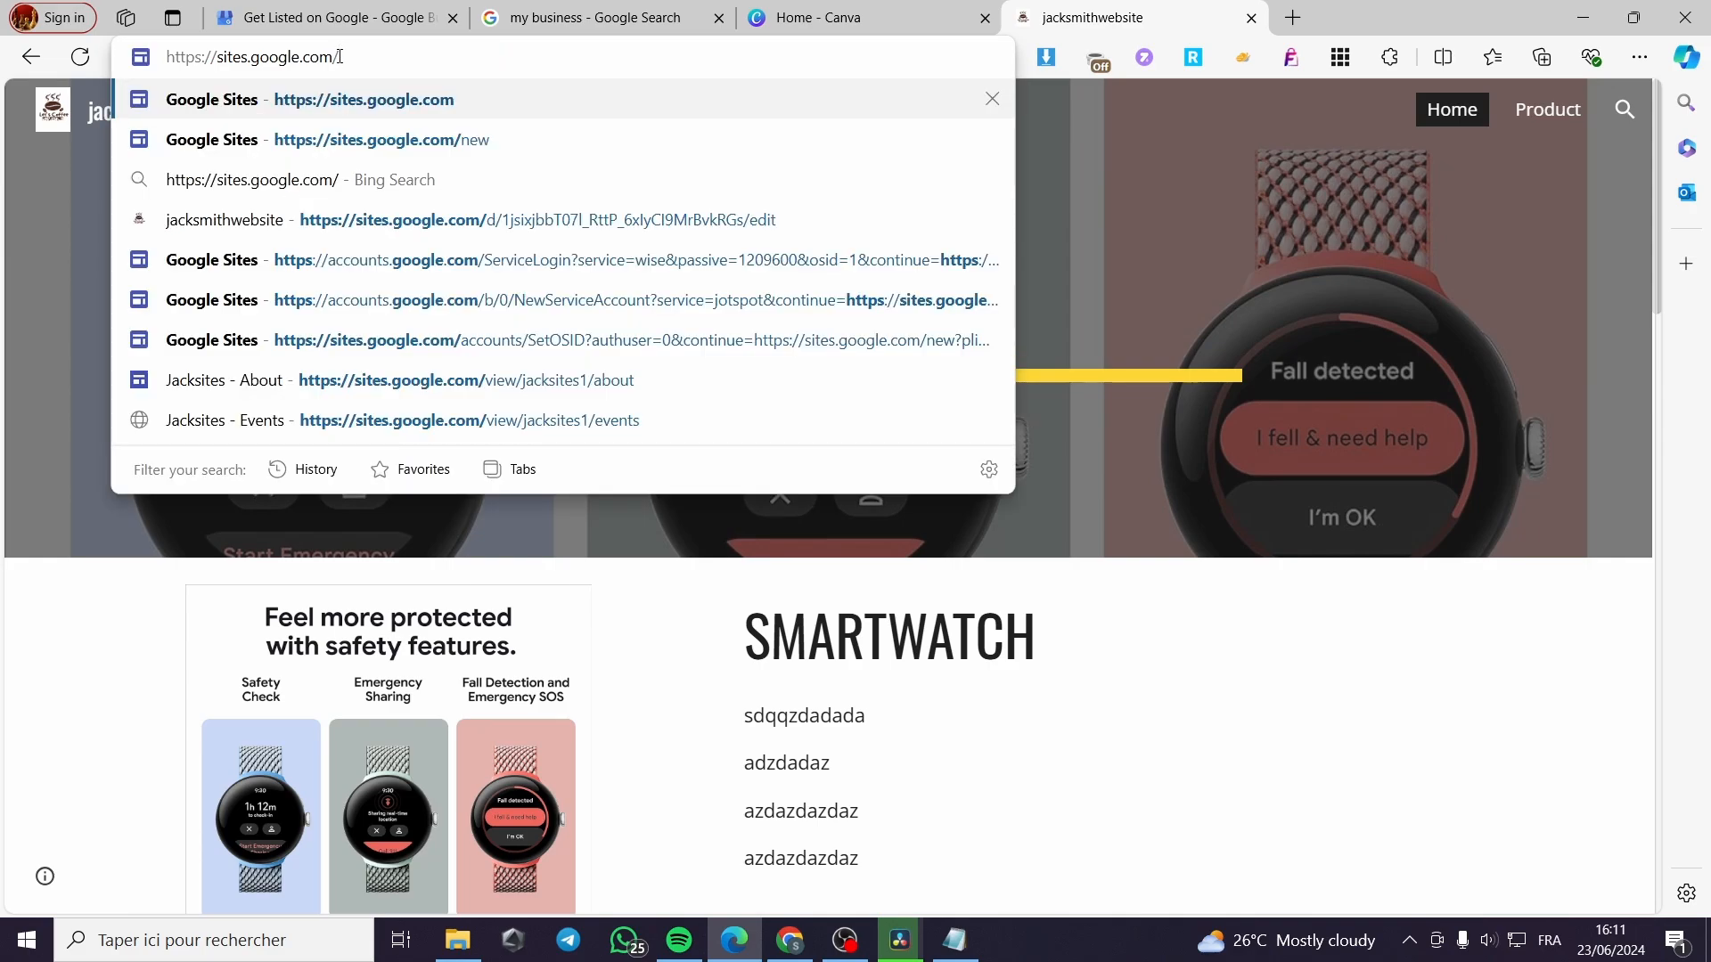
type("new")
key("Return")
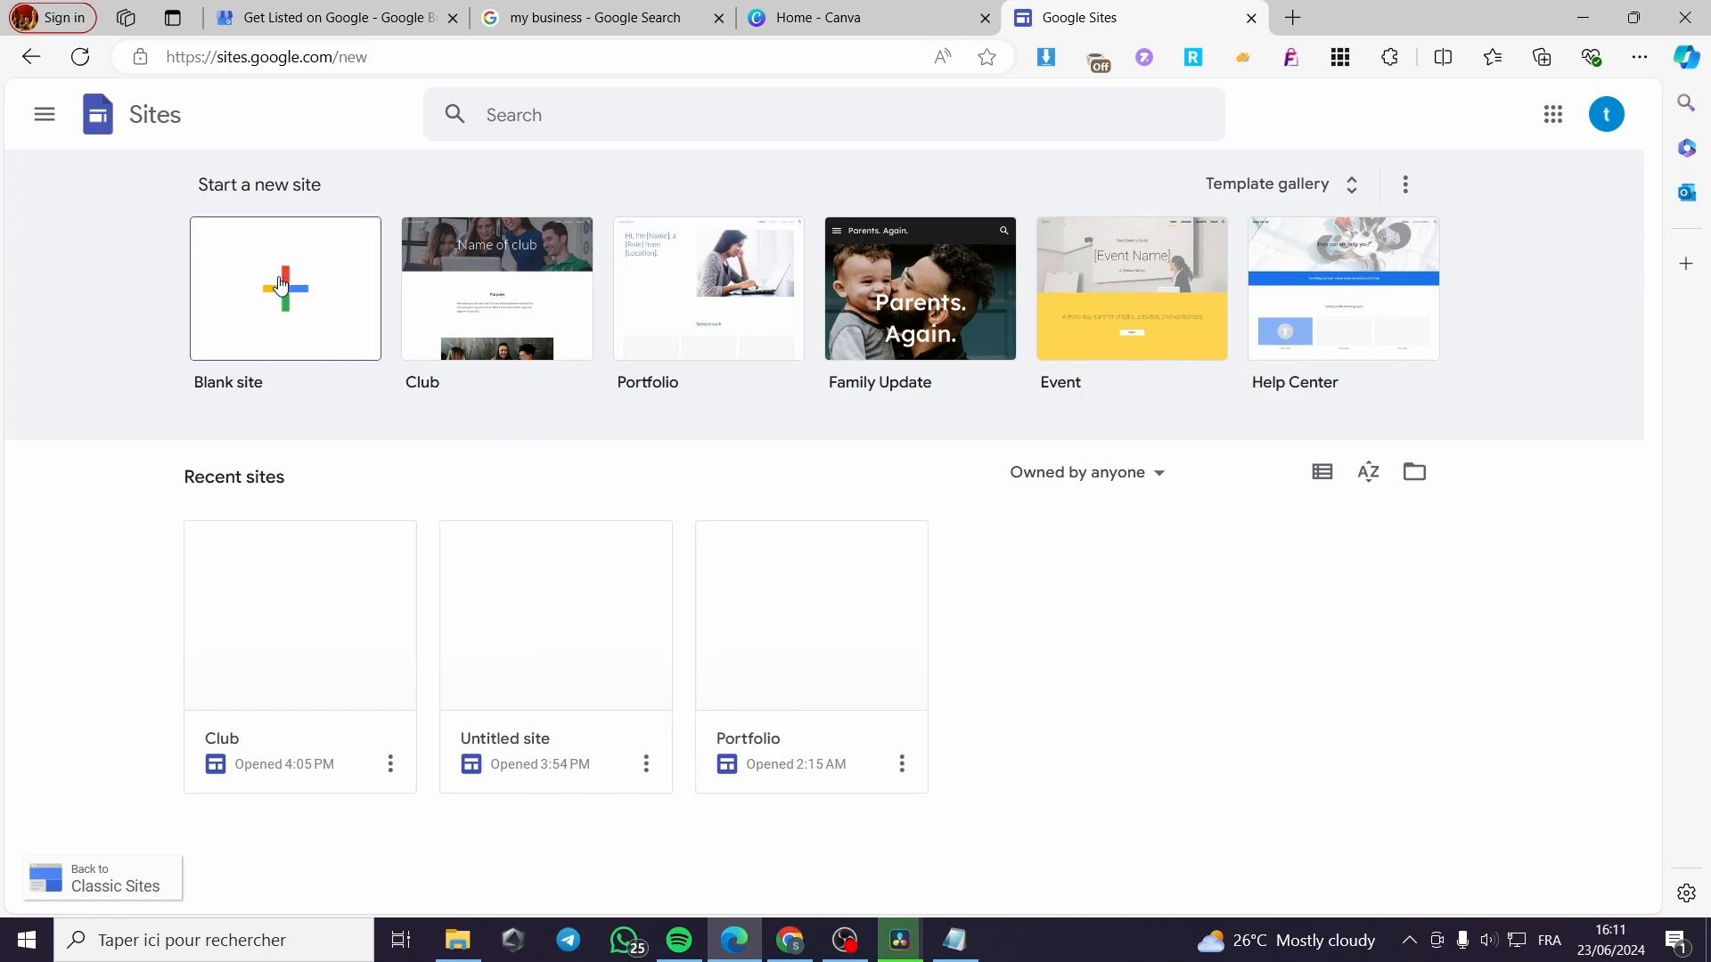
Step: Browse the full template gallery and create a new site from the Restaurant template under Small business
left_click(1279, 194)
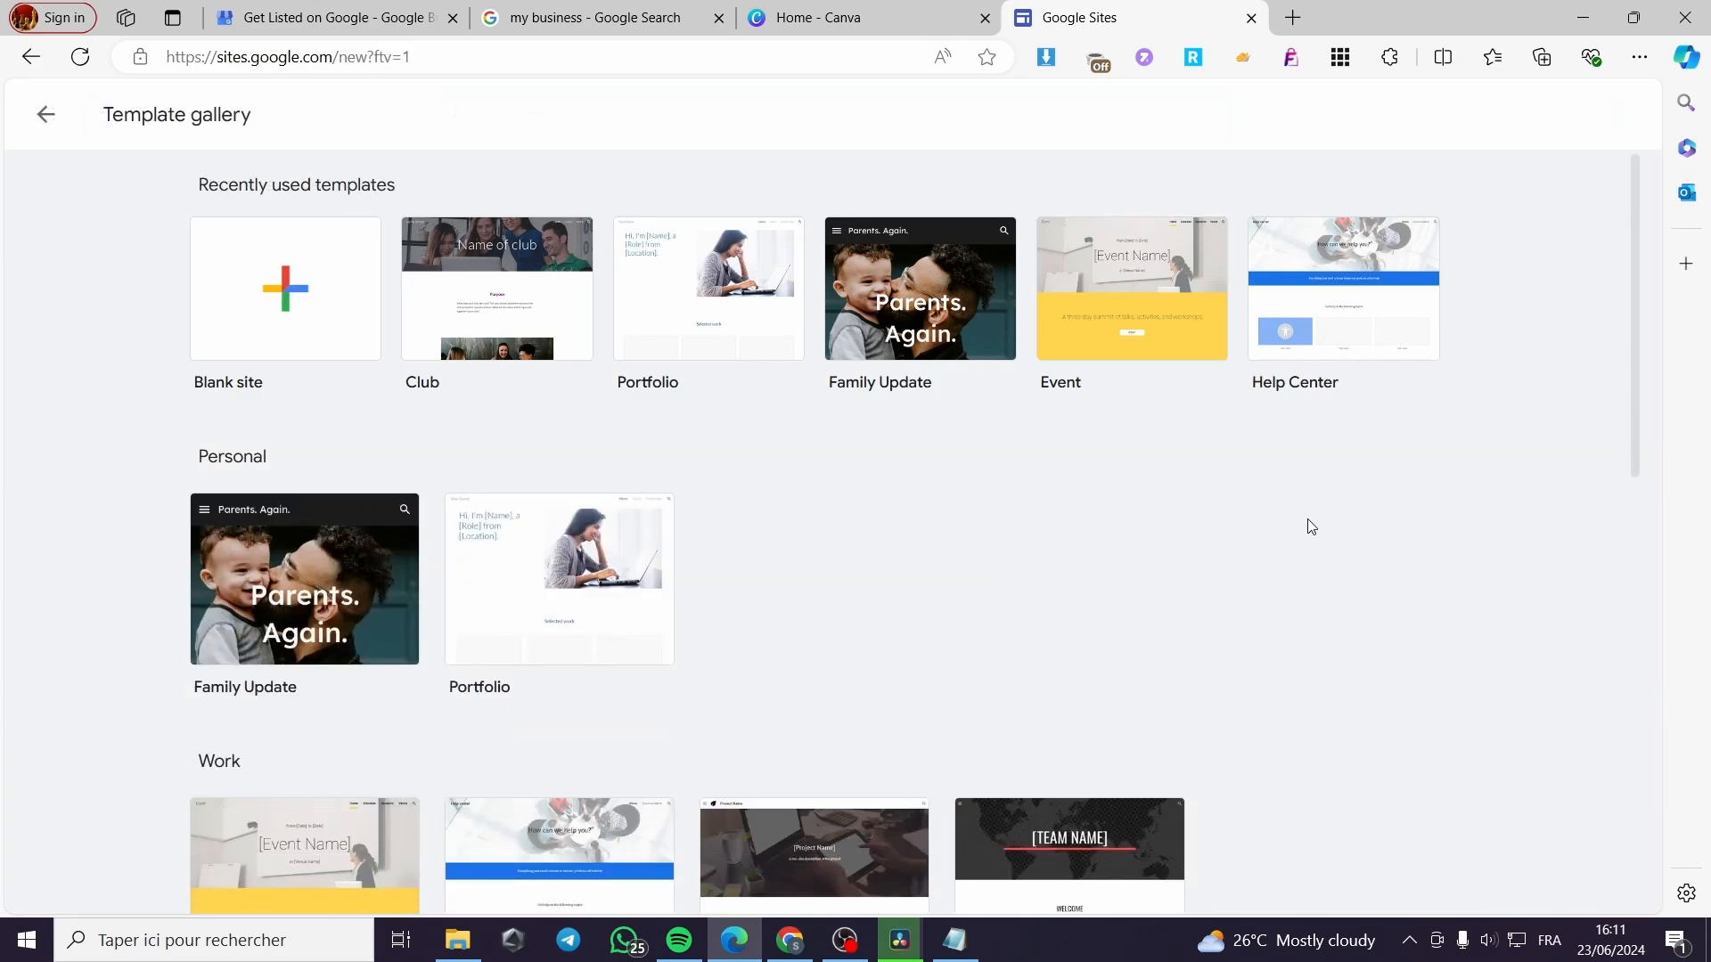
scroll(1011, 601, "down", 4)
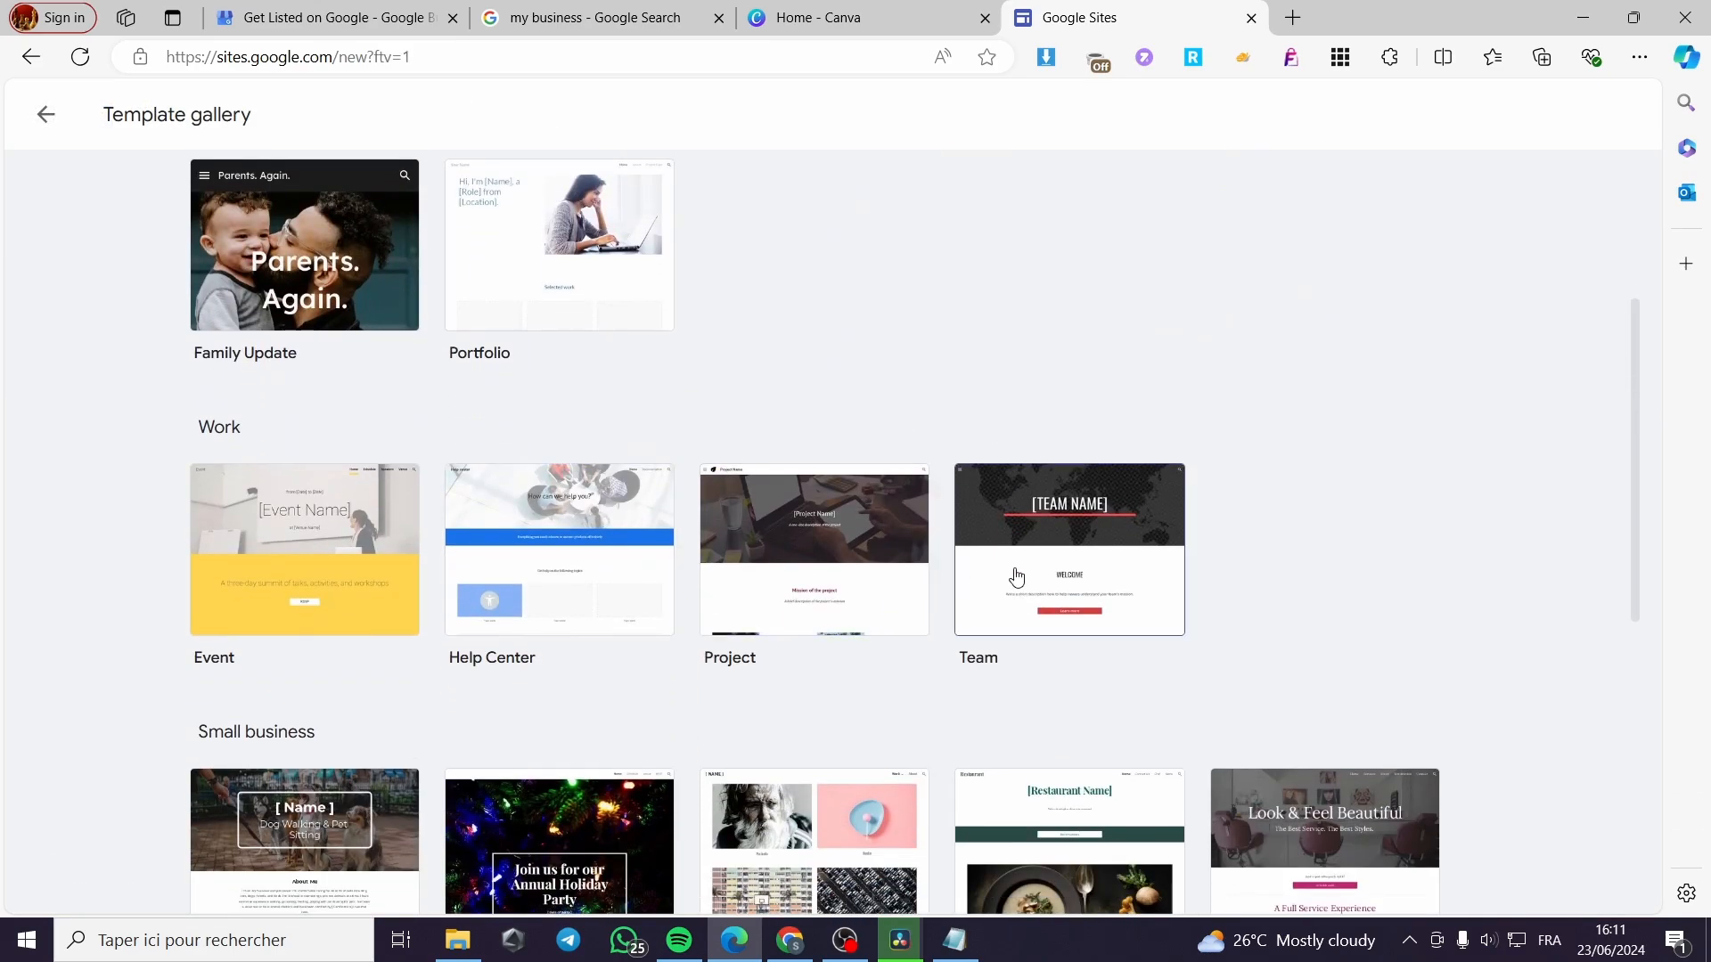
scroll(1368, 611, "down", 7)
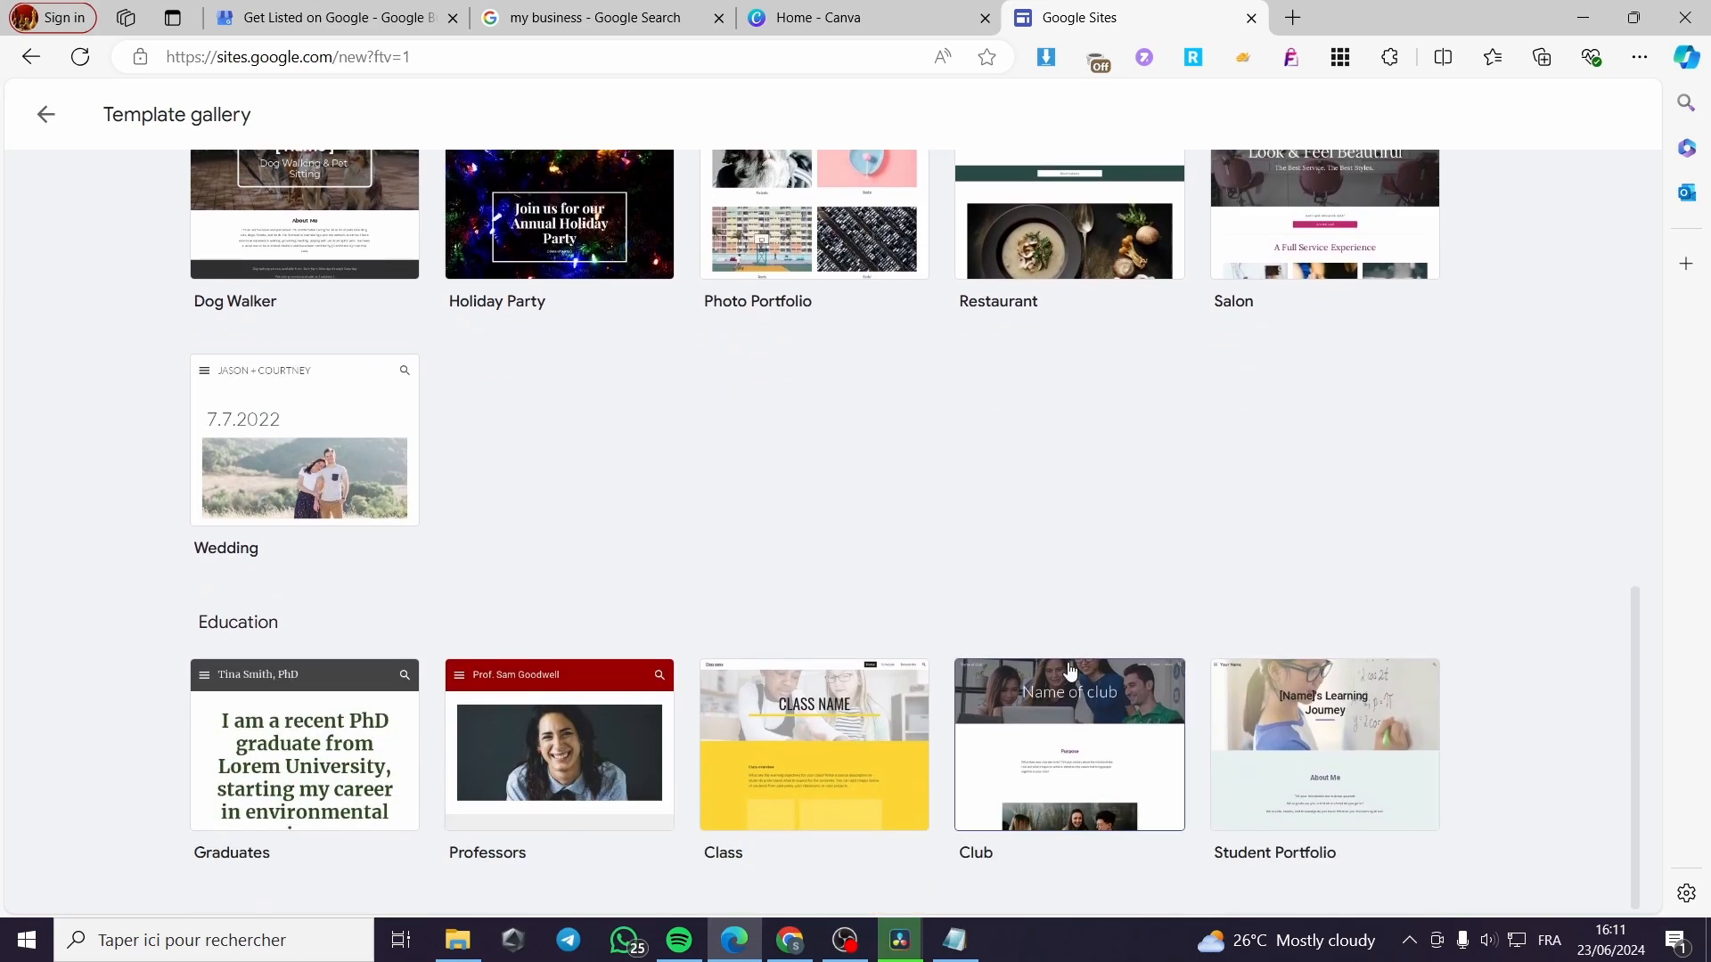
scroll(1183, 623, "up", 7)
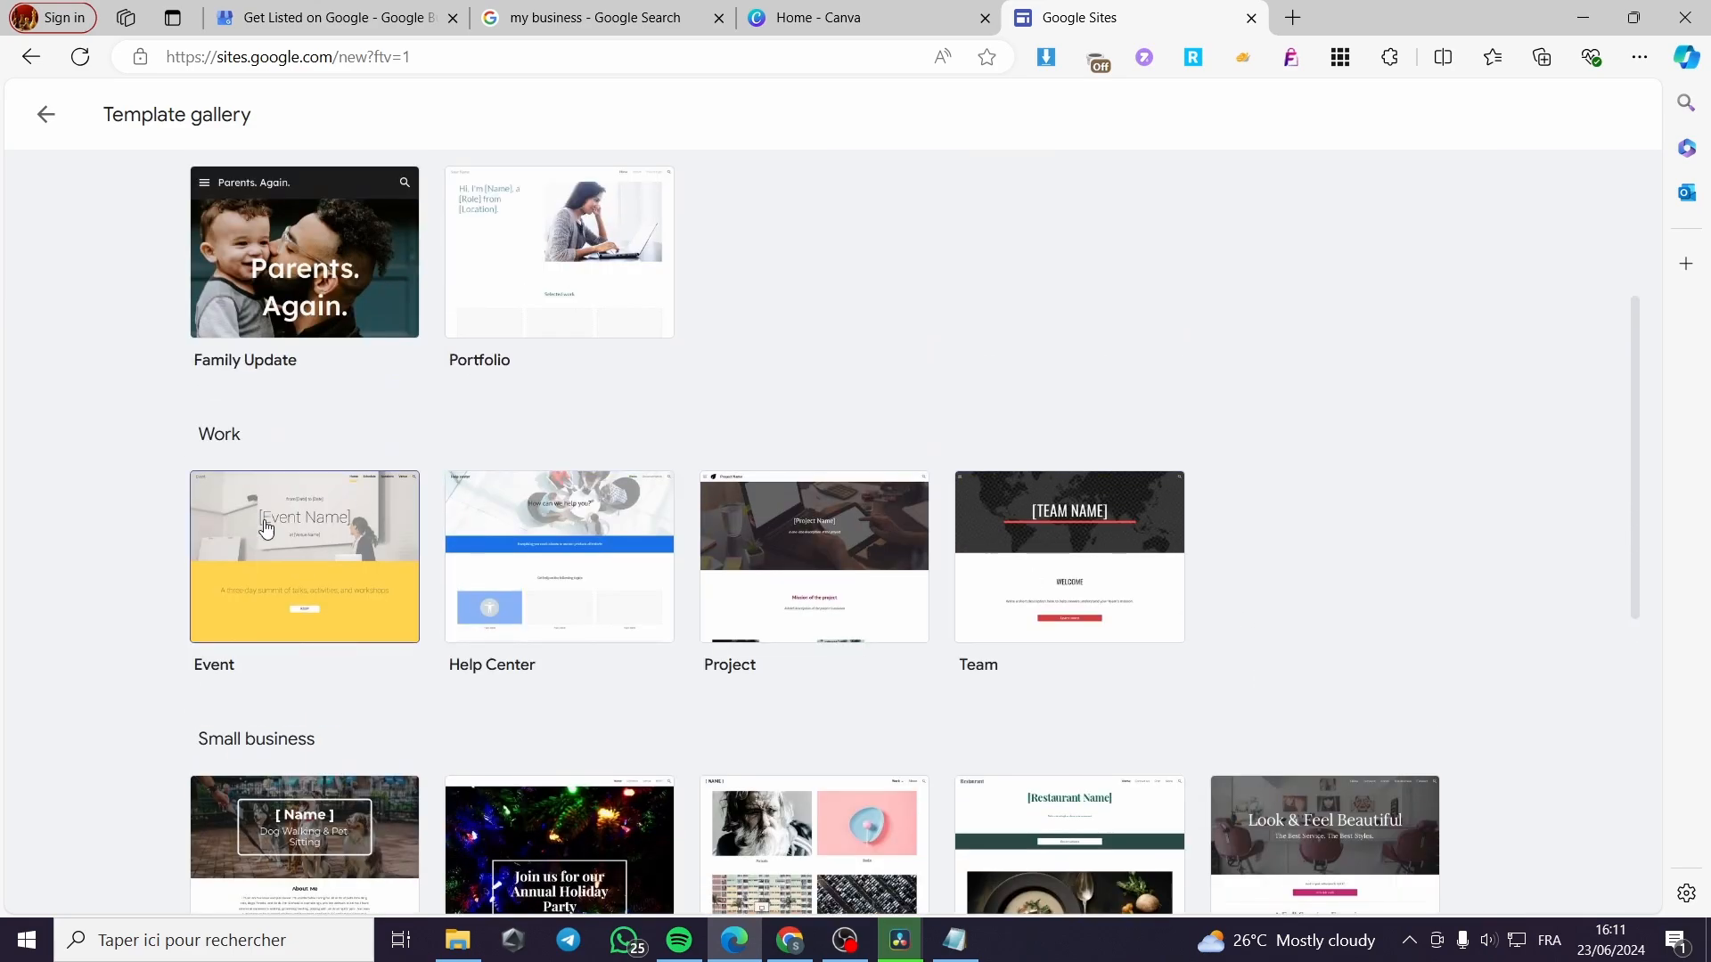
scroll(1172, 642, "up", 4)
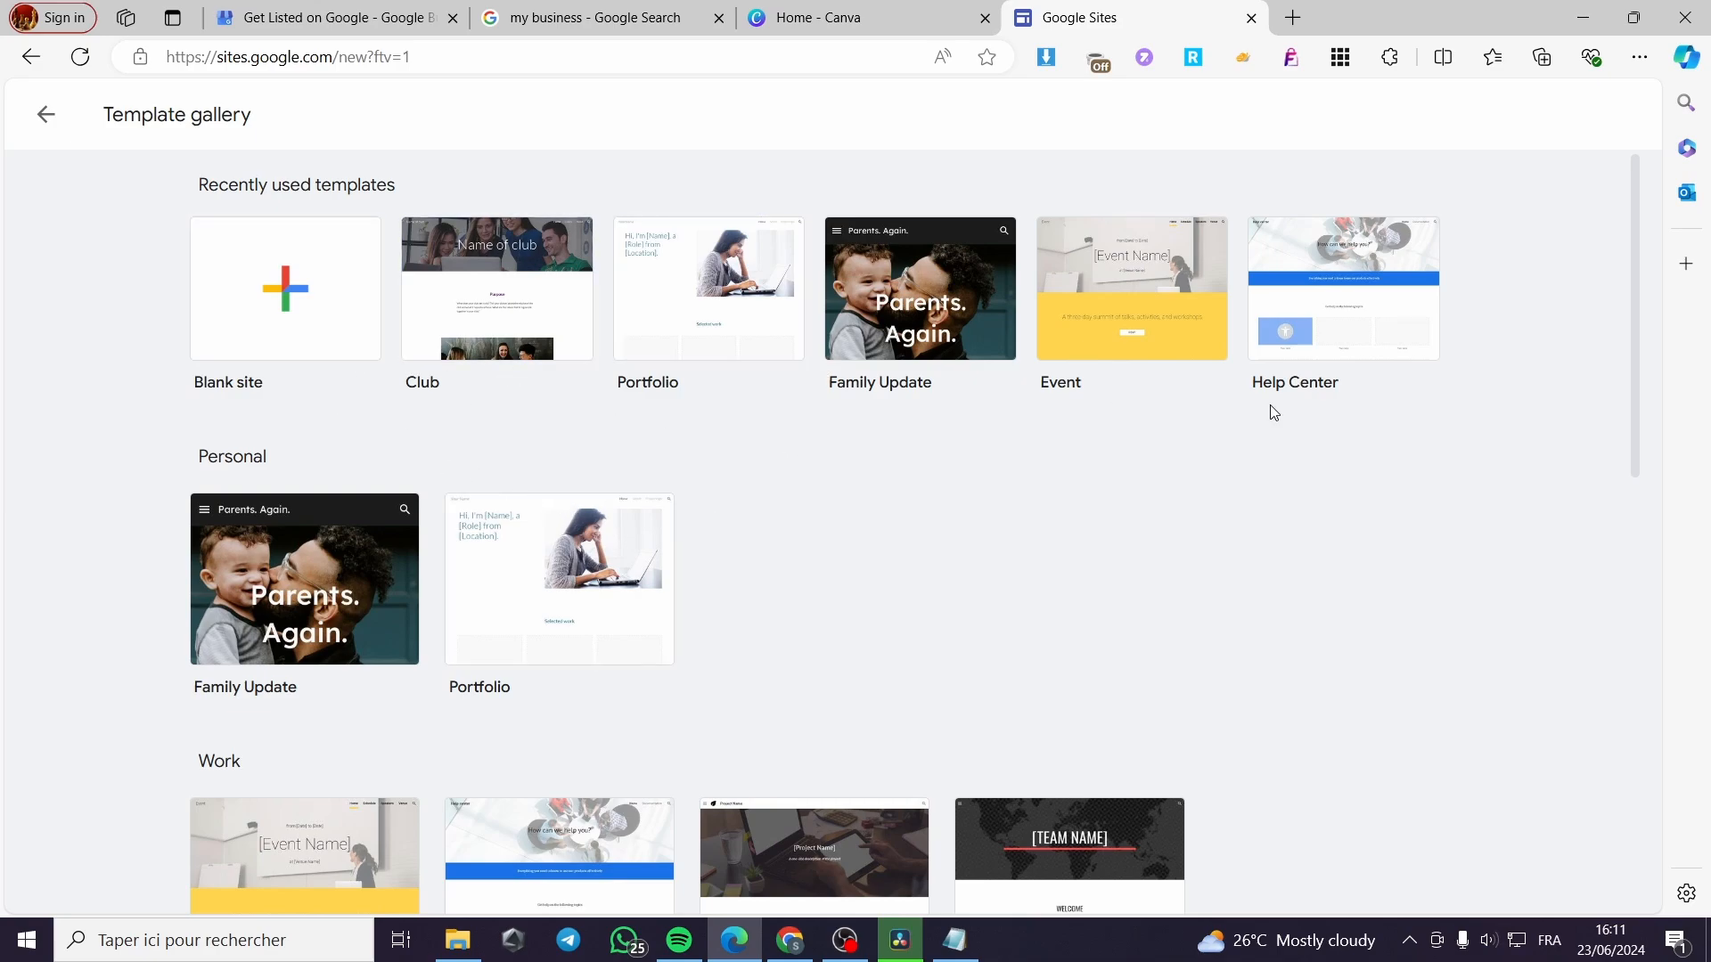
scroll(1056, 517, "down", 6)
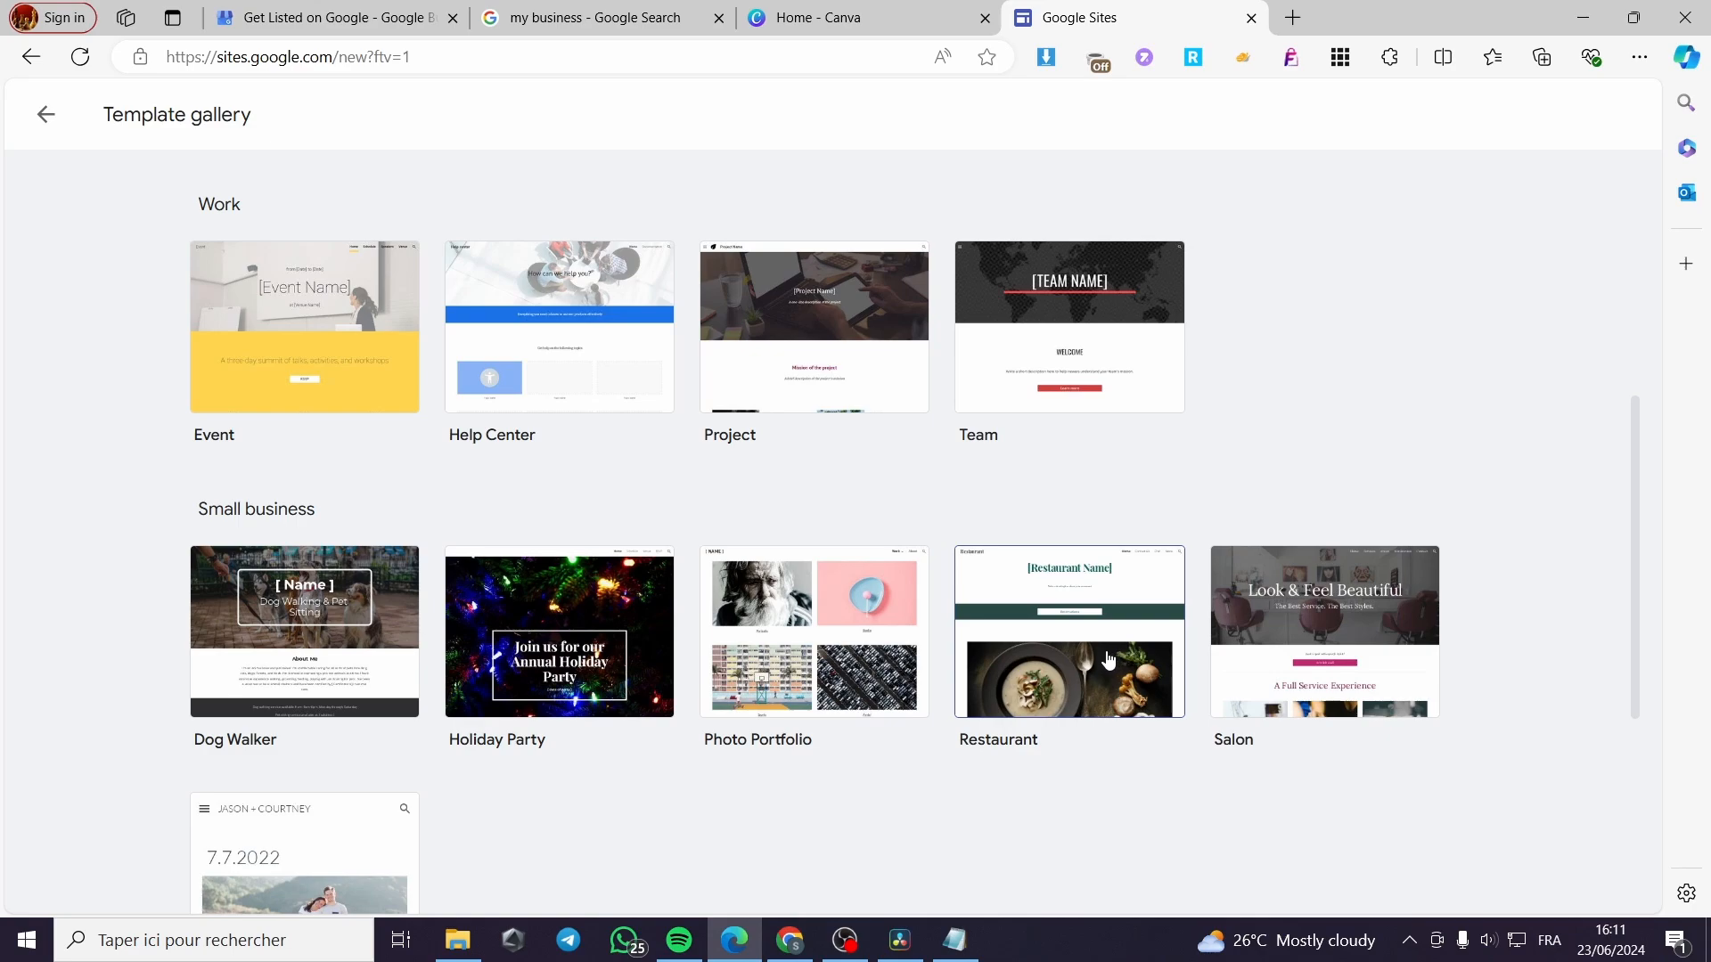
left_click(1065, 685)
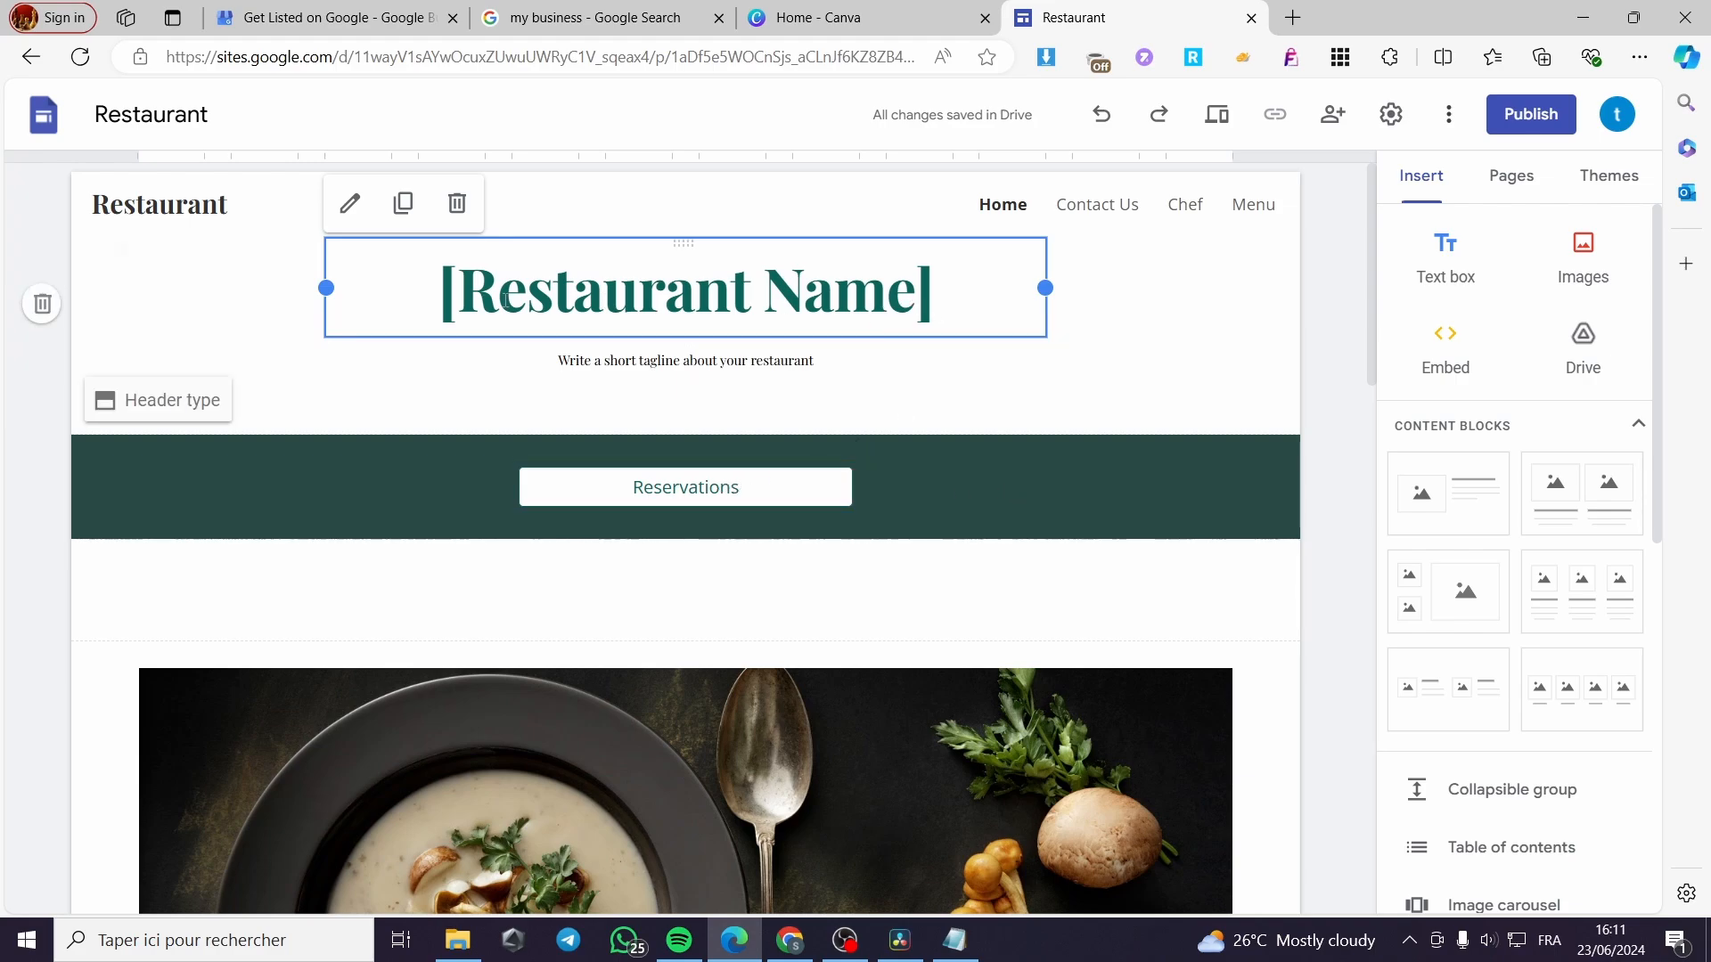
Step: Change the site name in the page header from the template's placeholder to "JackBarbershop"
double_click(209, 207)
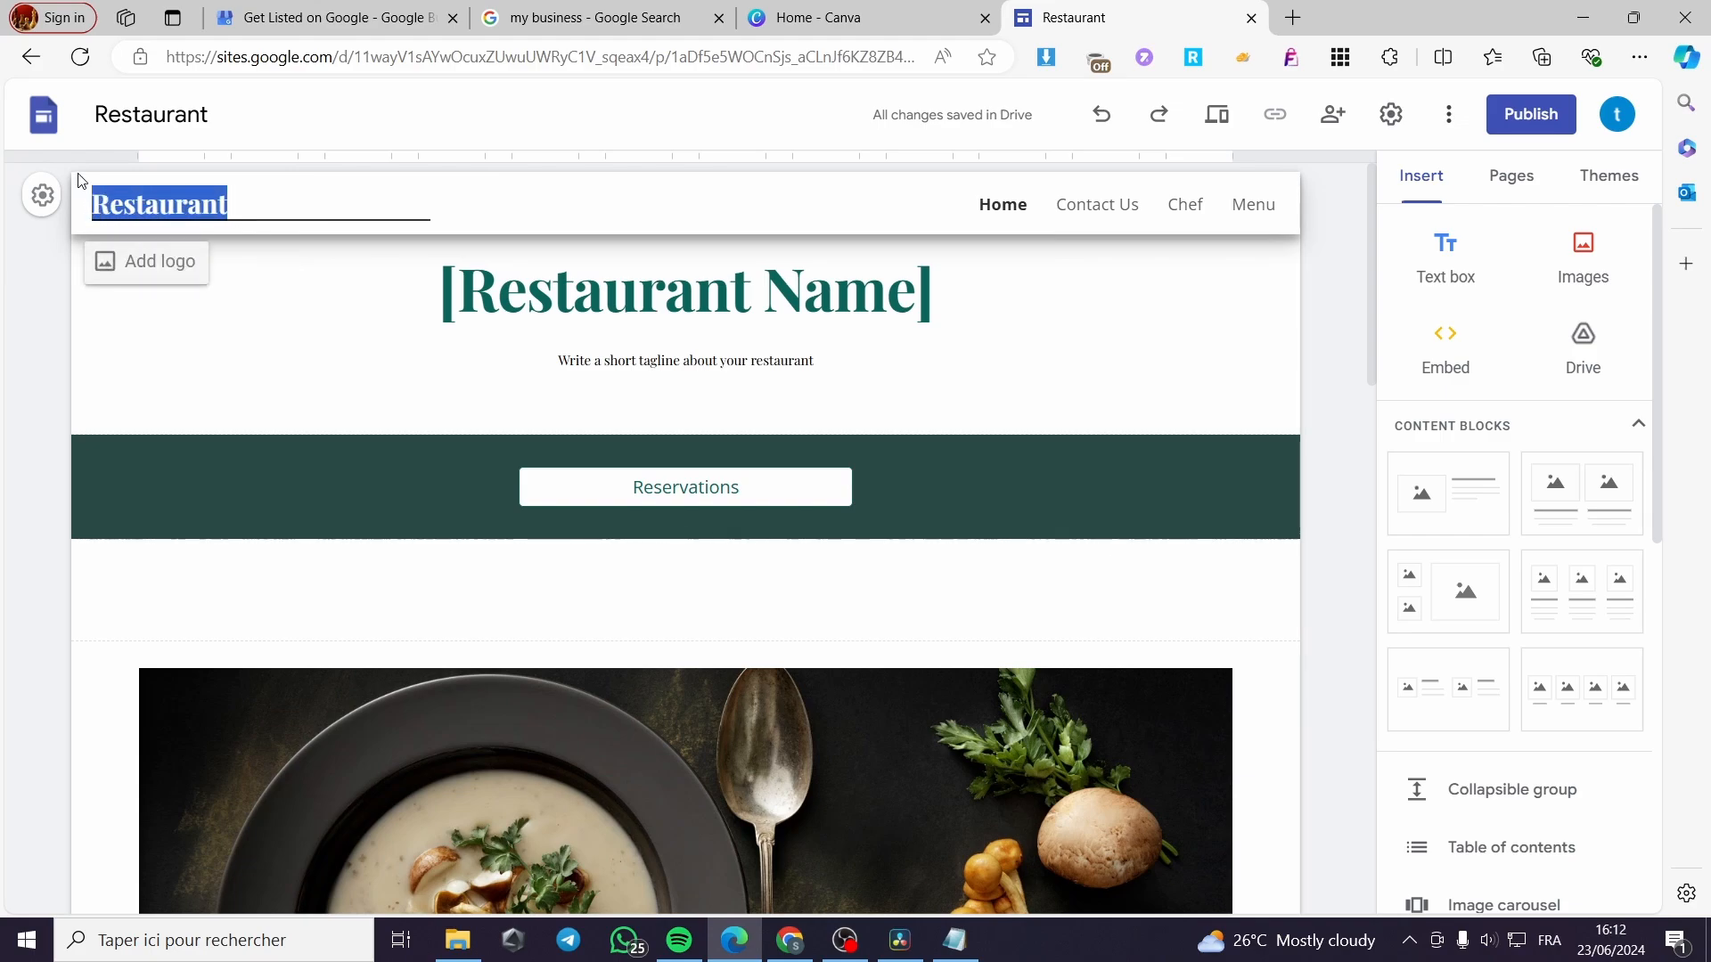
type("JackBa")
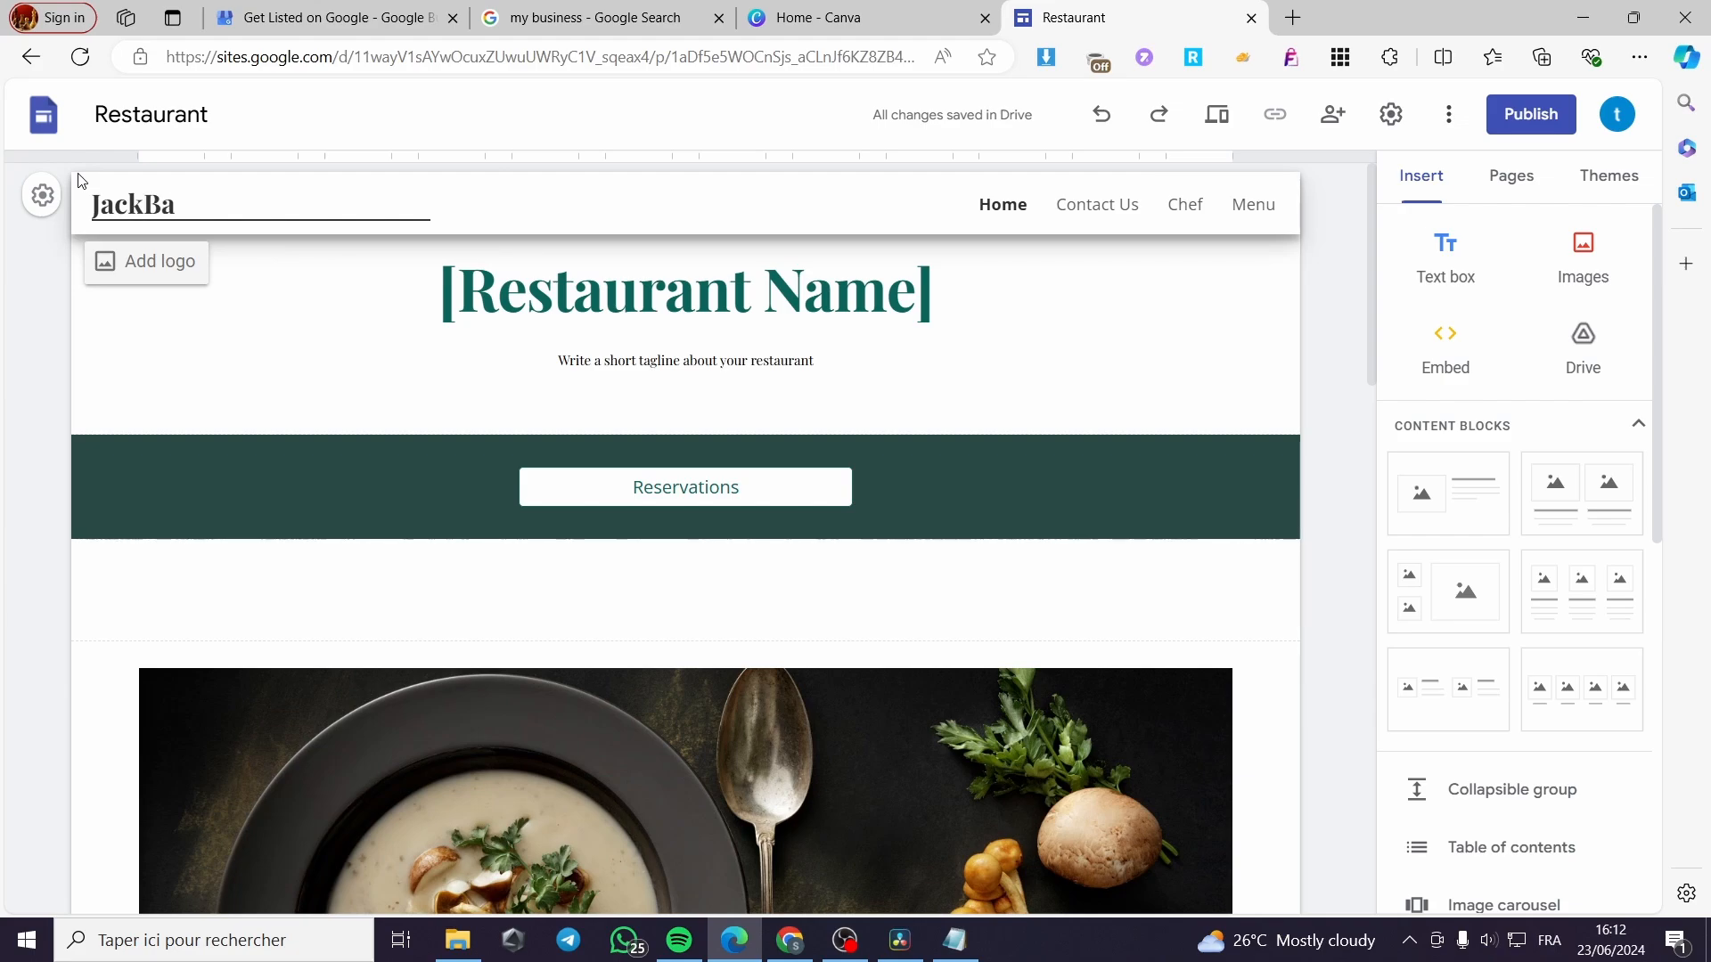
type("rbersho")
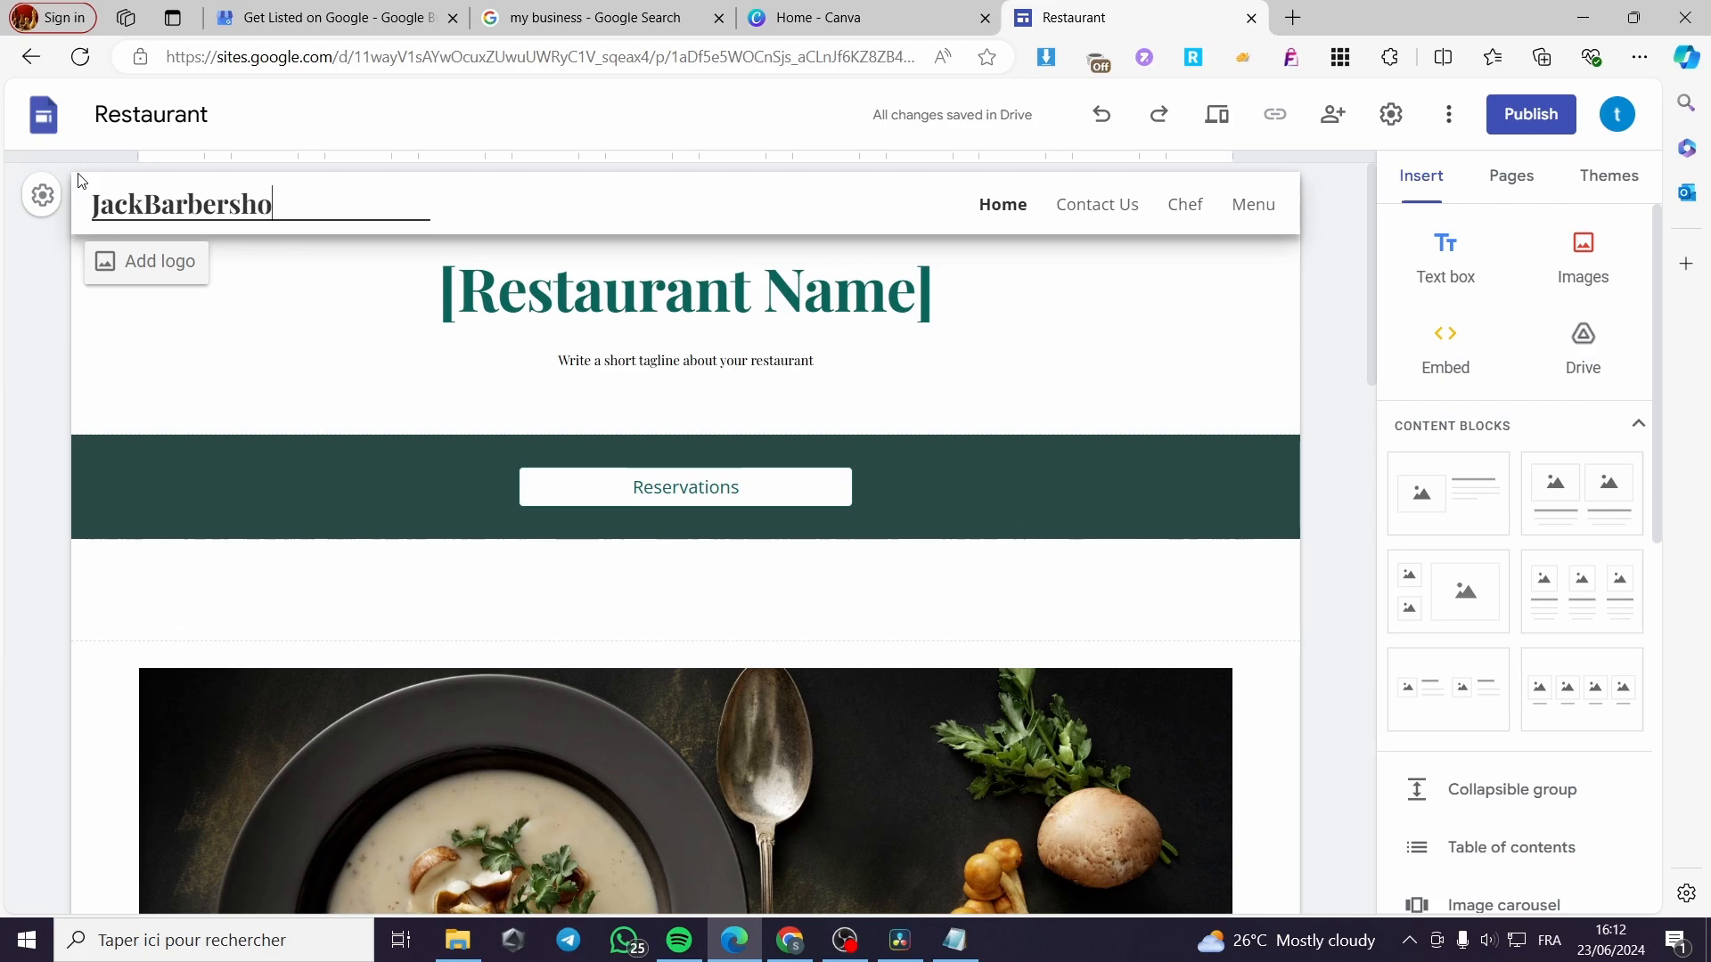
type("p")
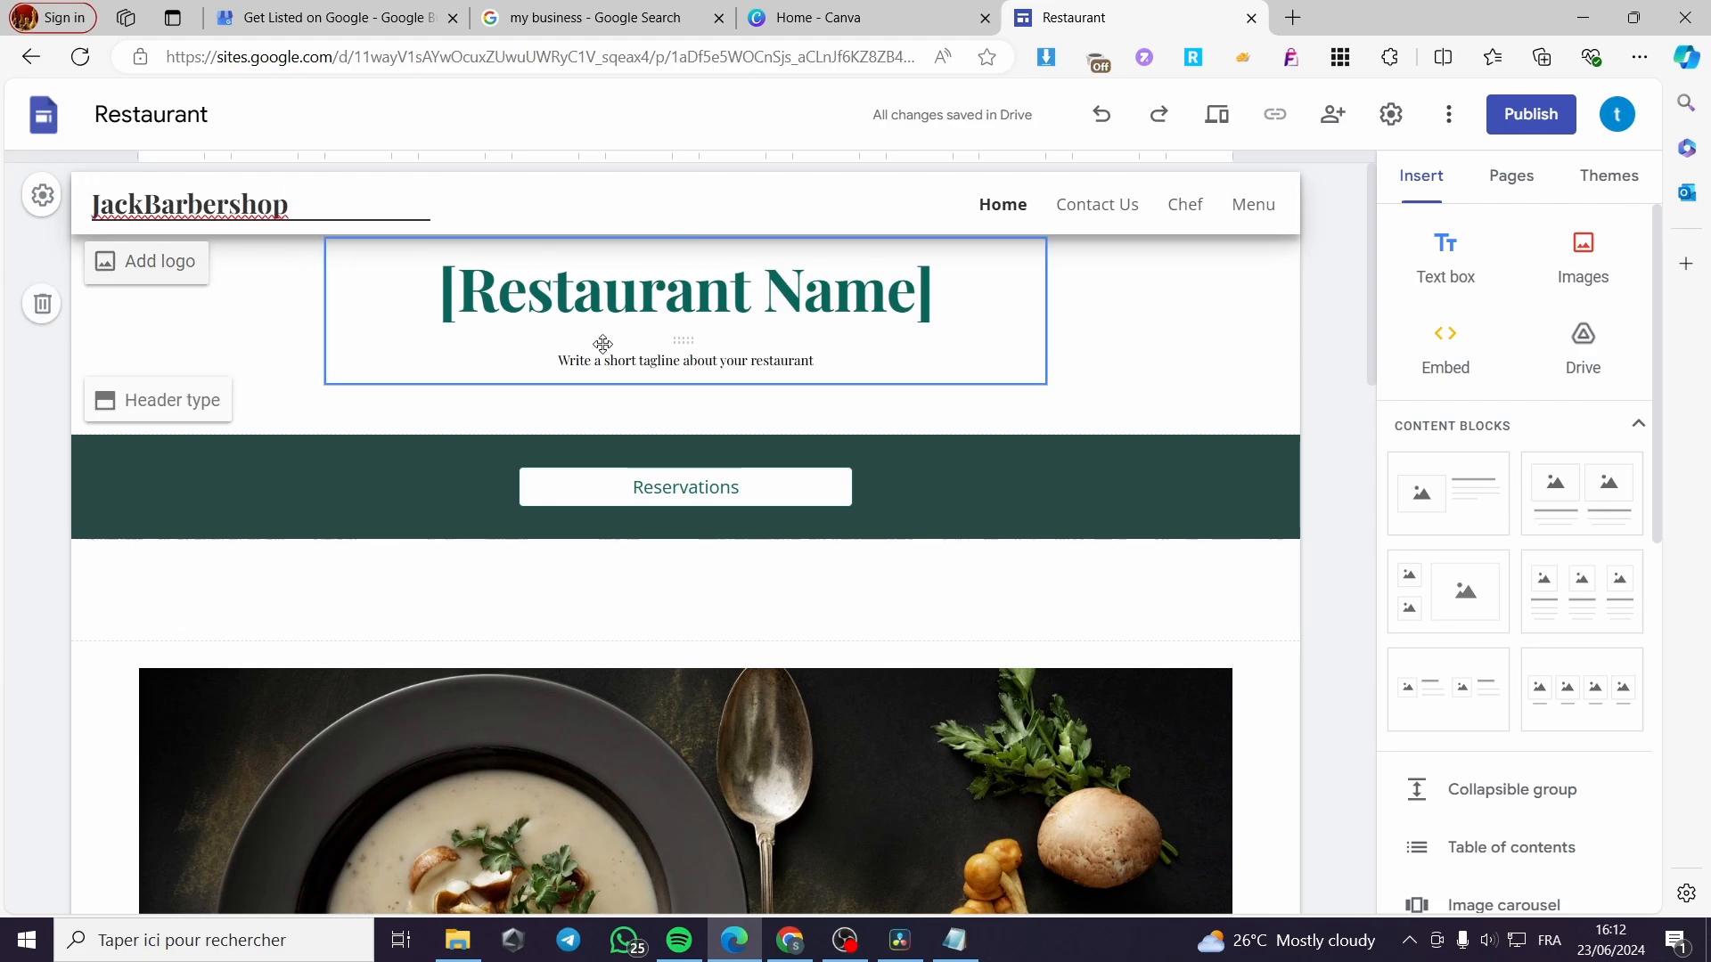
Step: Replace the large "[Restaurant Name]" page title with "JackBarbershop"
left_click(694, 295)
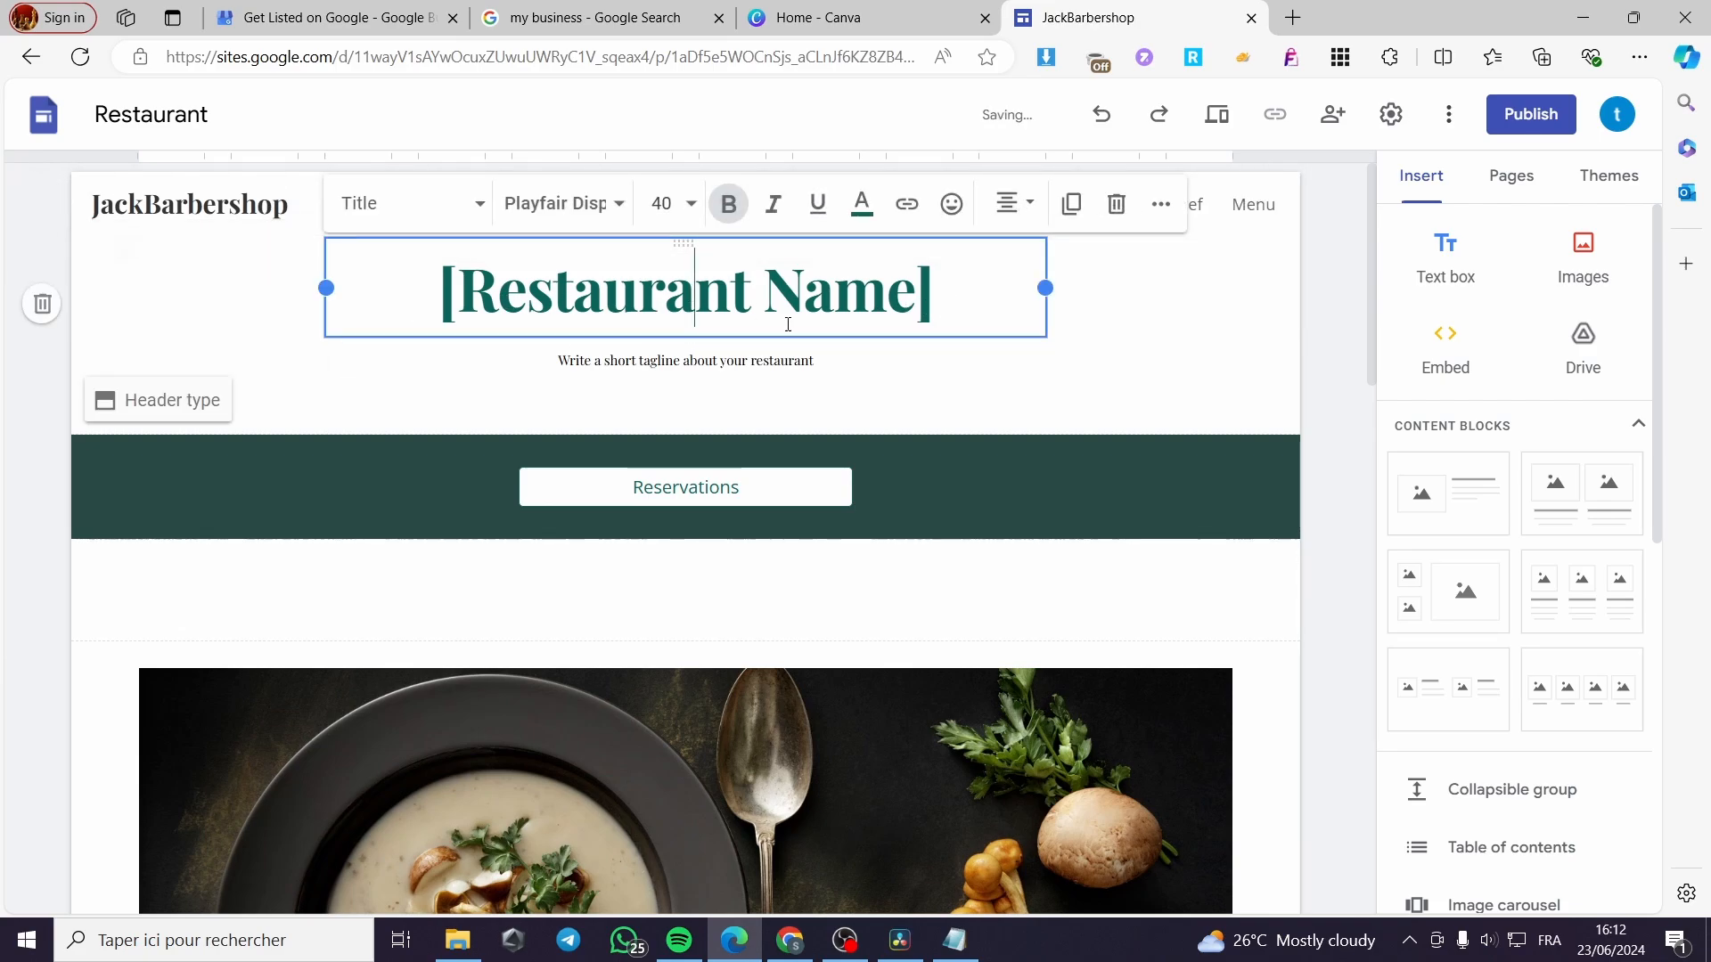
left_click_drag(940, 312, 89, 211)
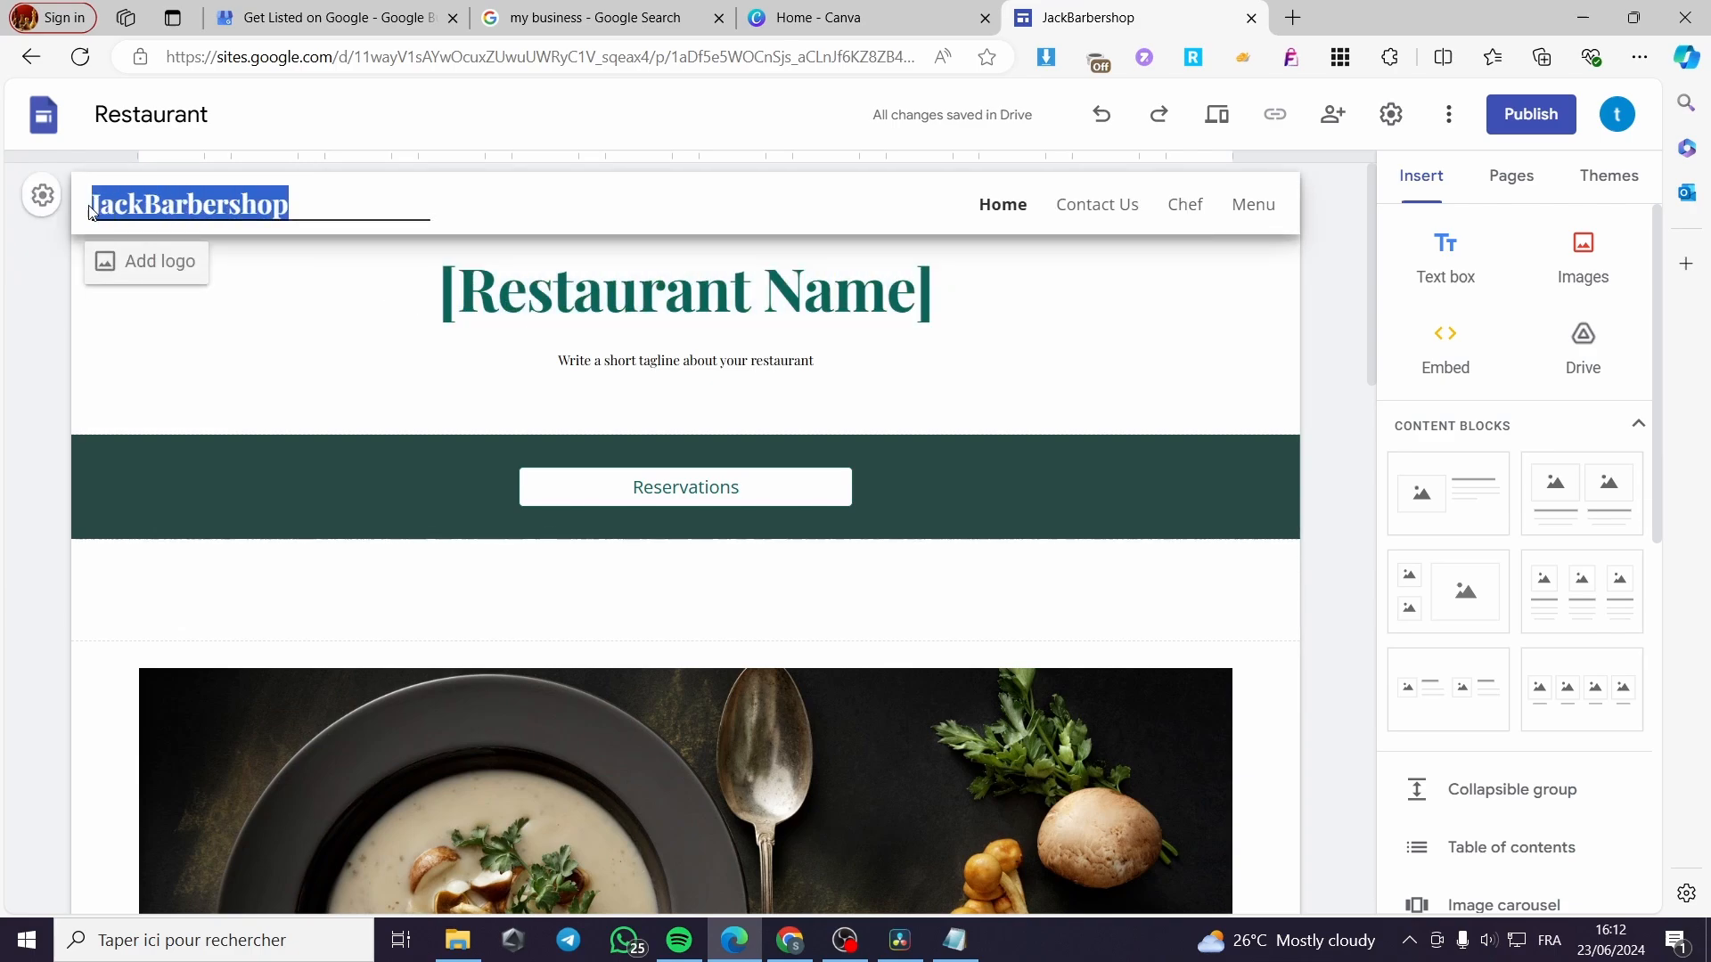
left_click(994, 306)
left_click_drag(979, 291, 421, 301)
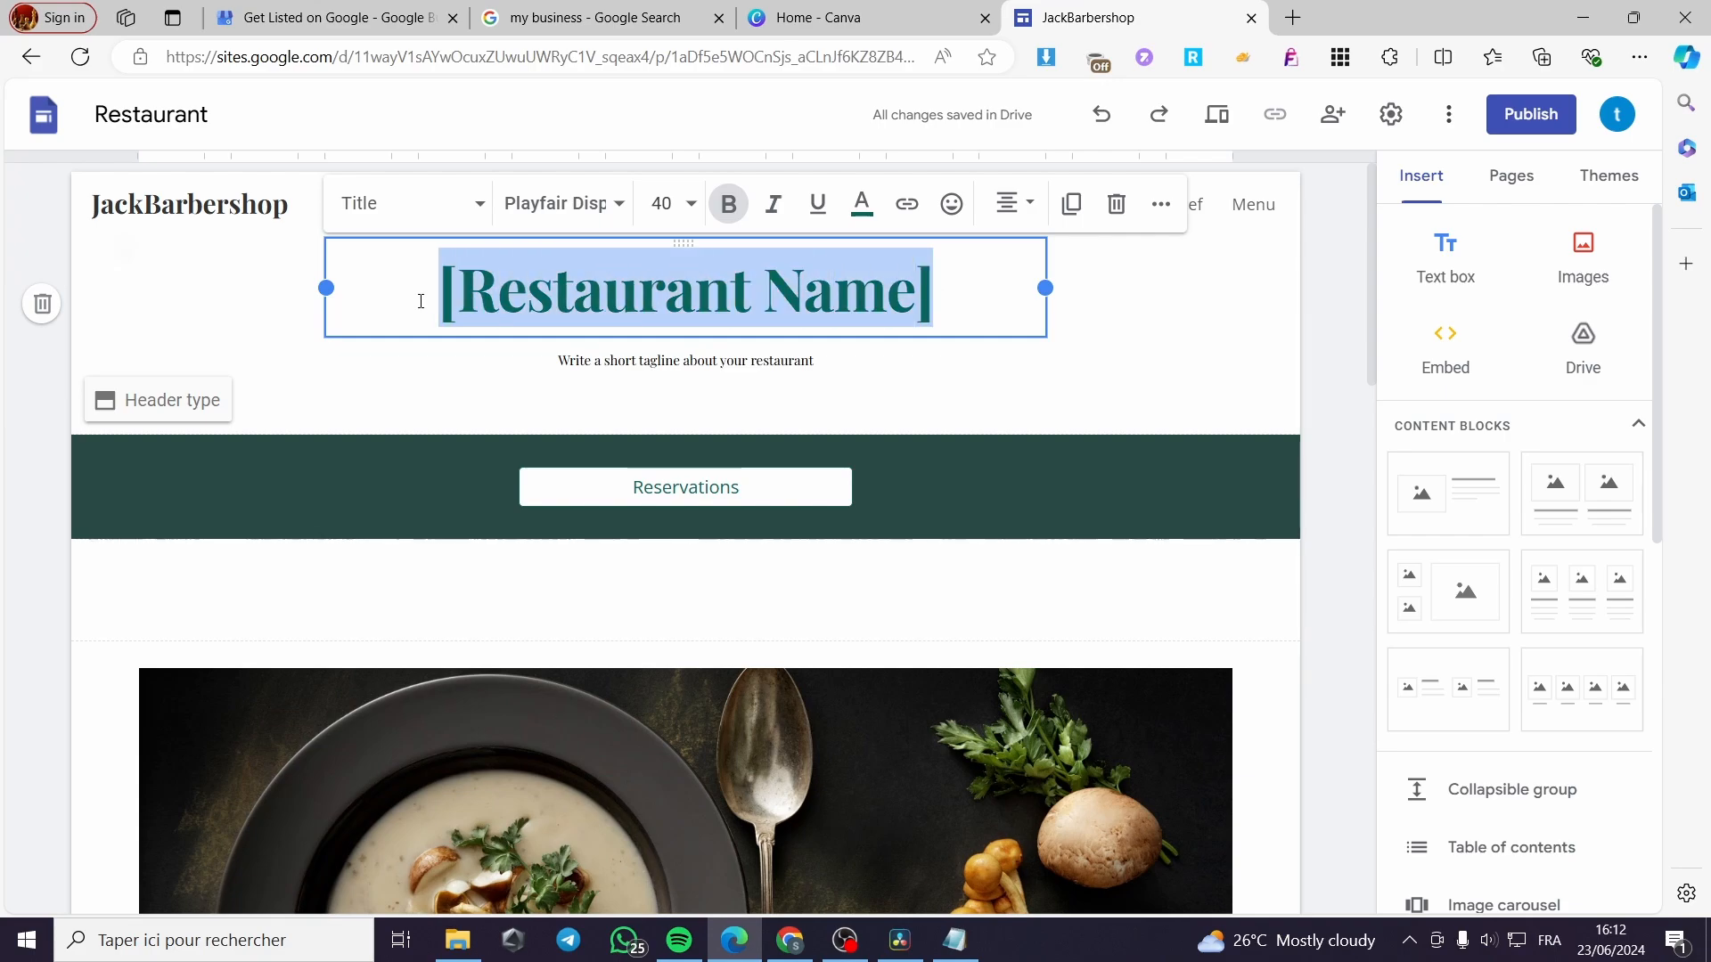
type("JackBarbershop")
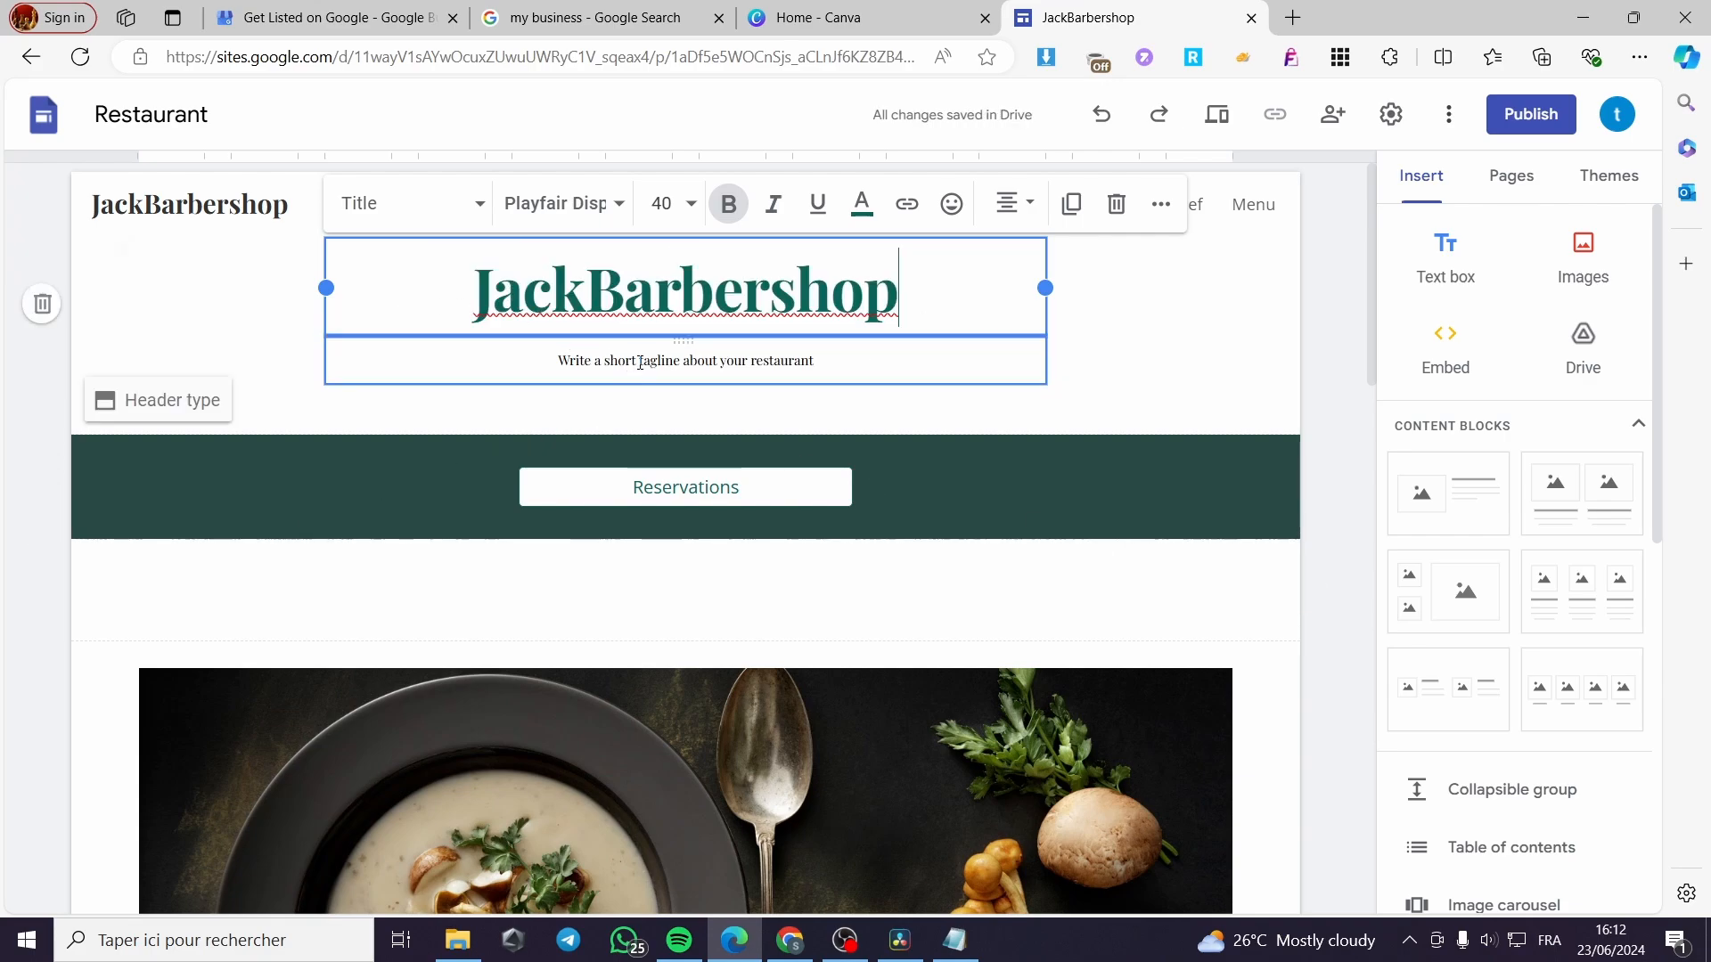
left_click(825, 360)
left_click_drag(825, 360, 557, 360)
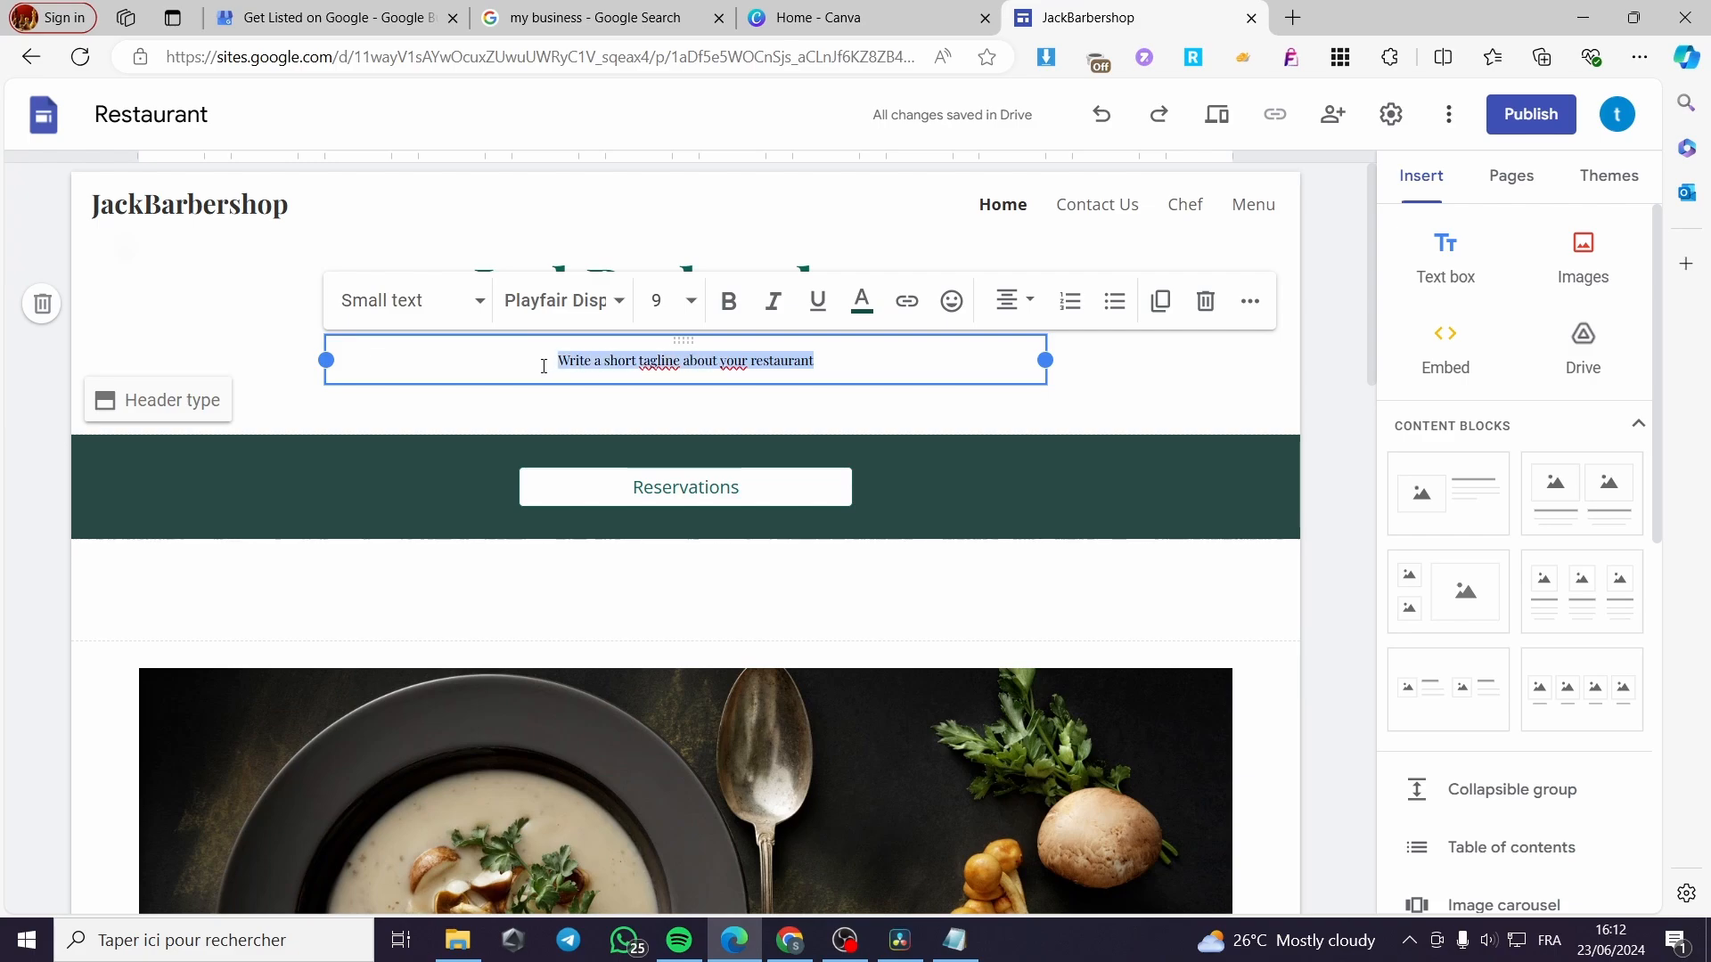
left_click(1172, 406)
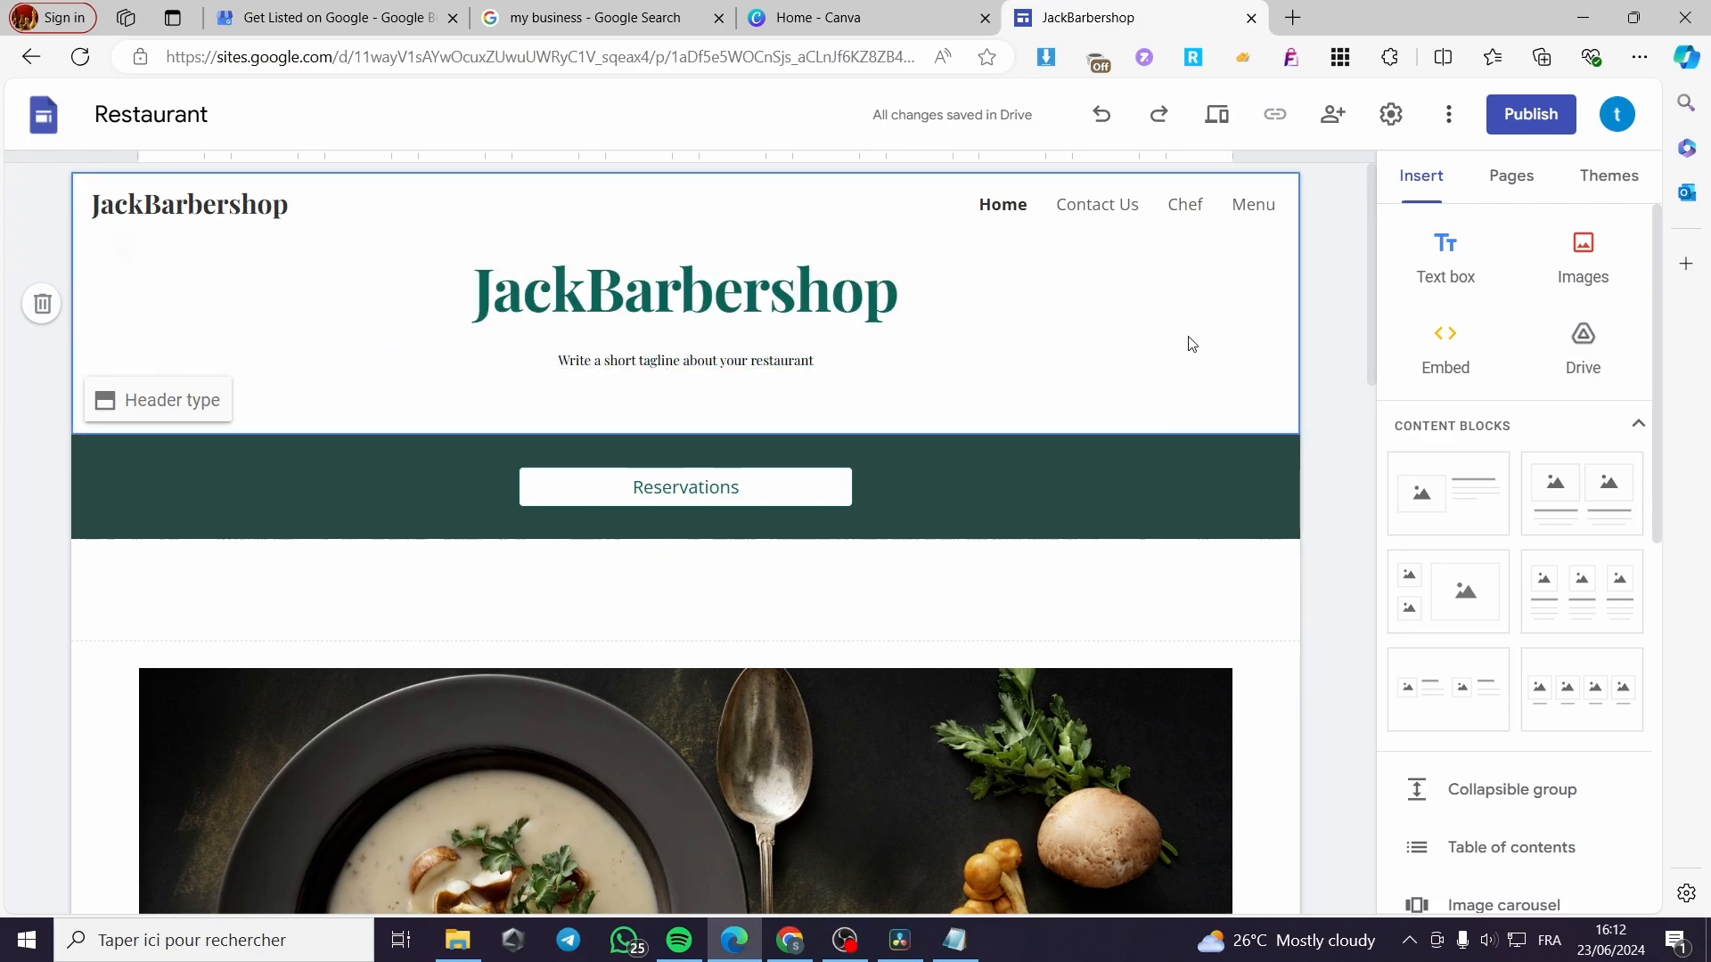
Step: Try the Large banner and Cover header types on the home page and set the header type to Banner
left_click(156, 399)
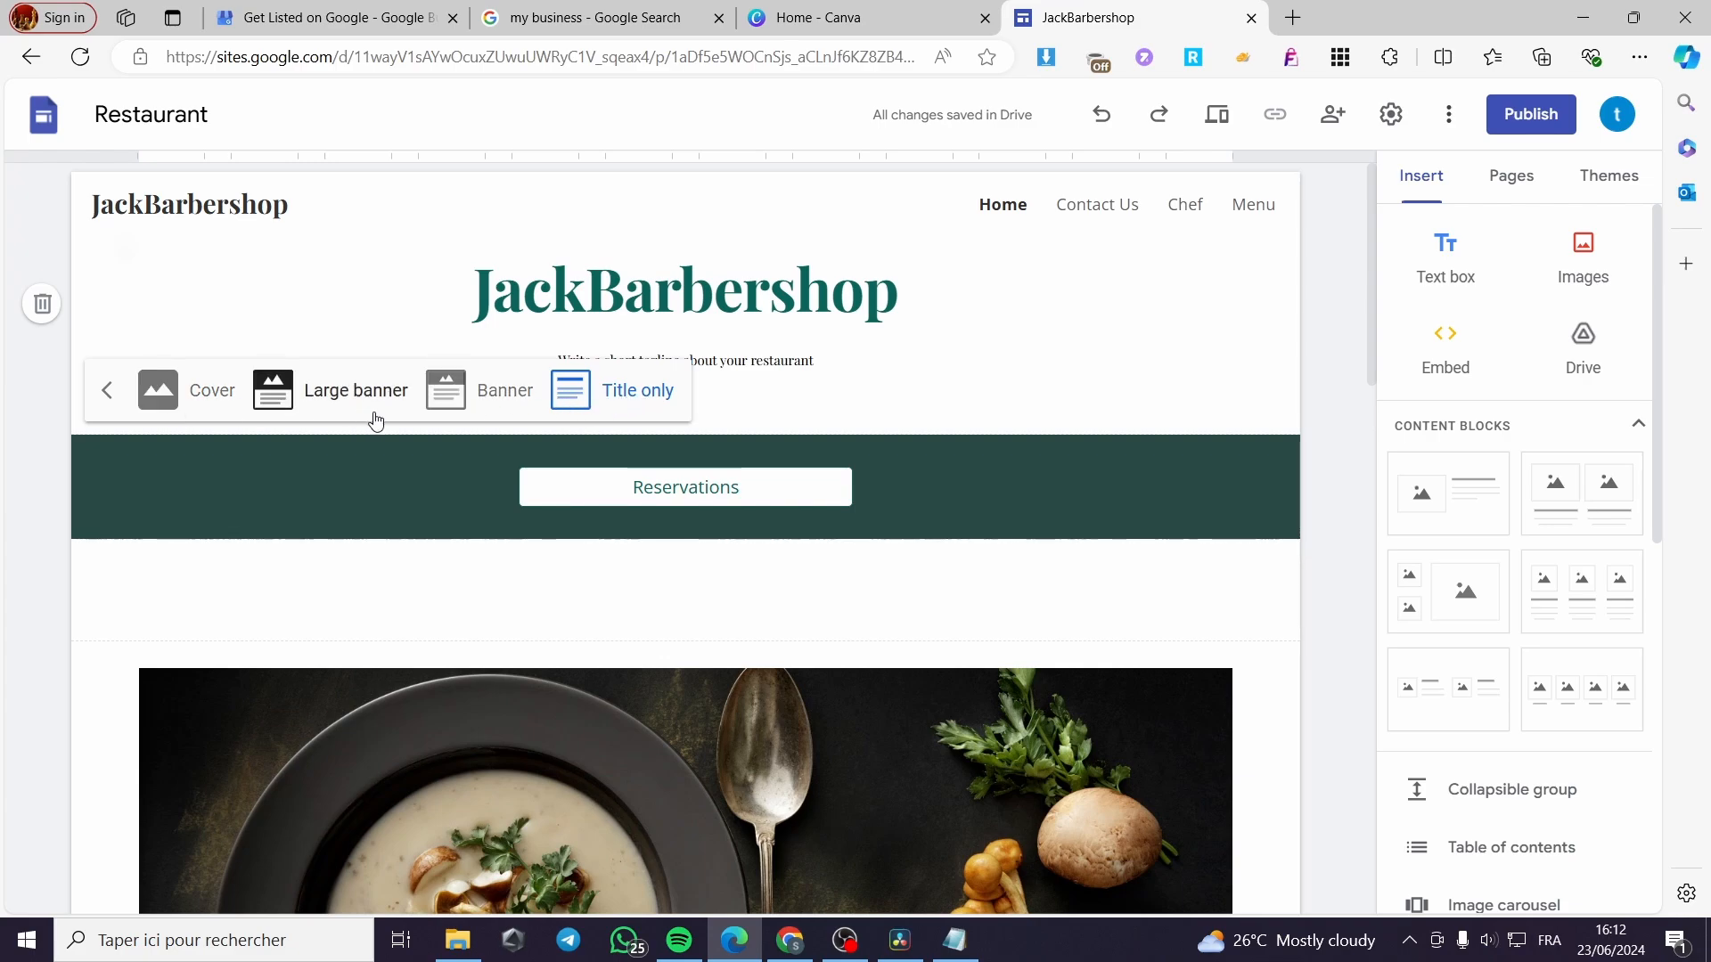
left_click(482, 390)
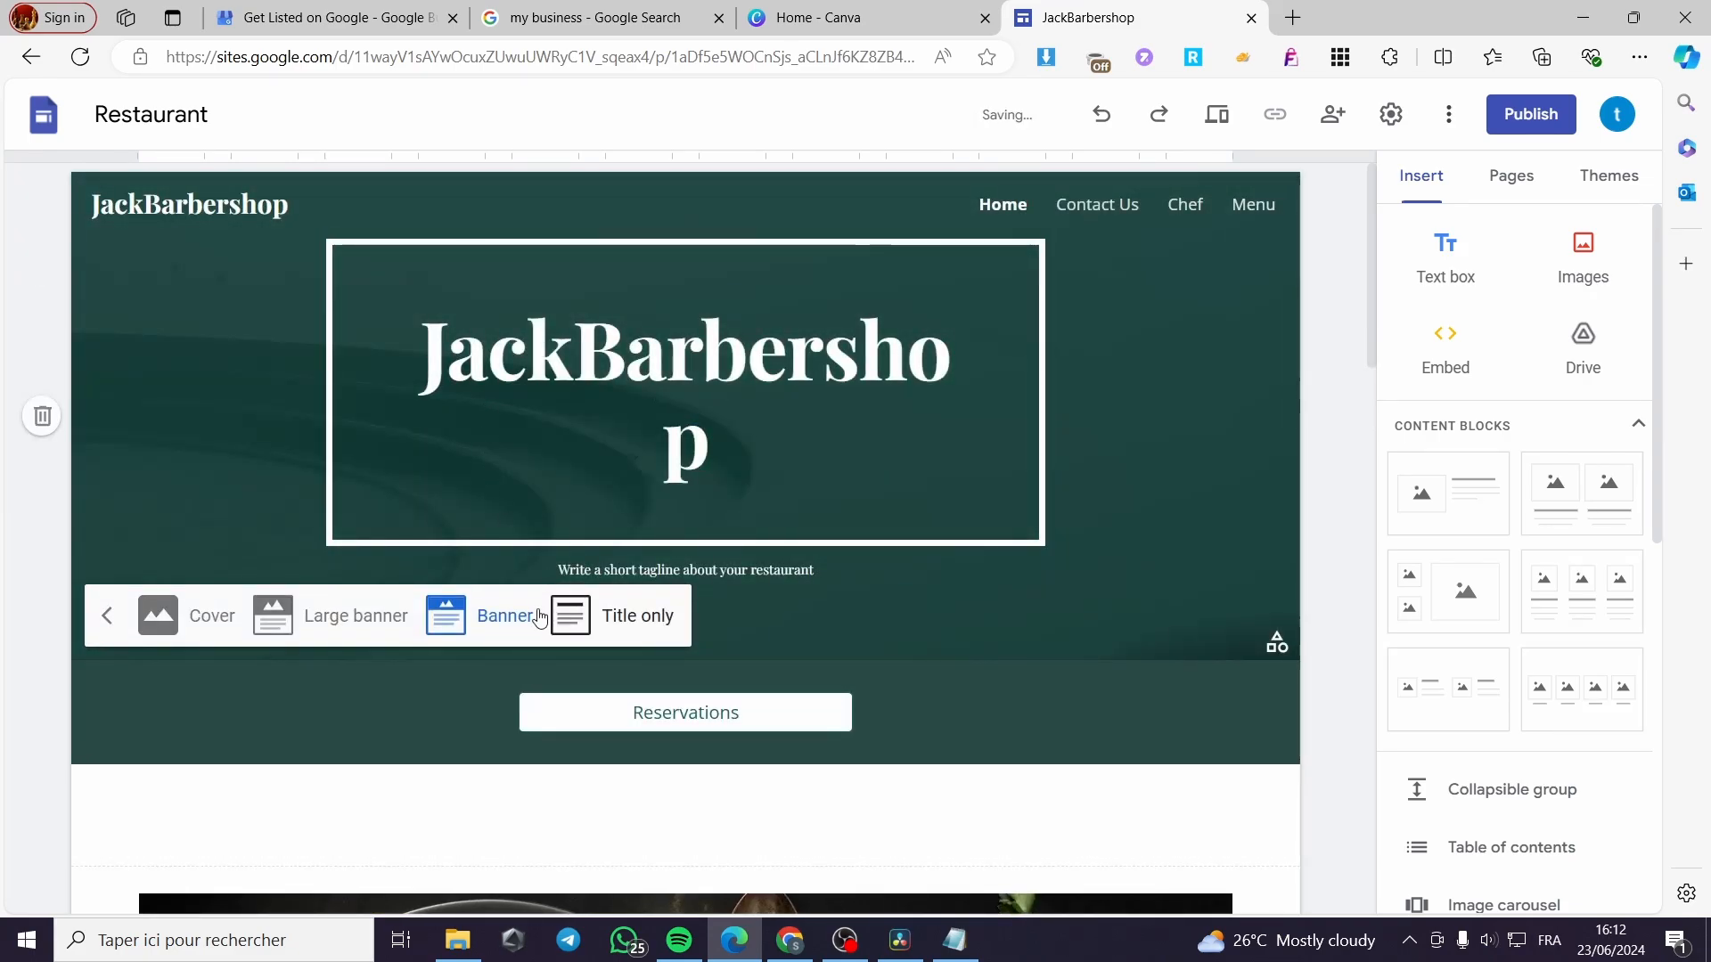
left_click(352, 619)
left_click(192, 745)
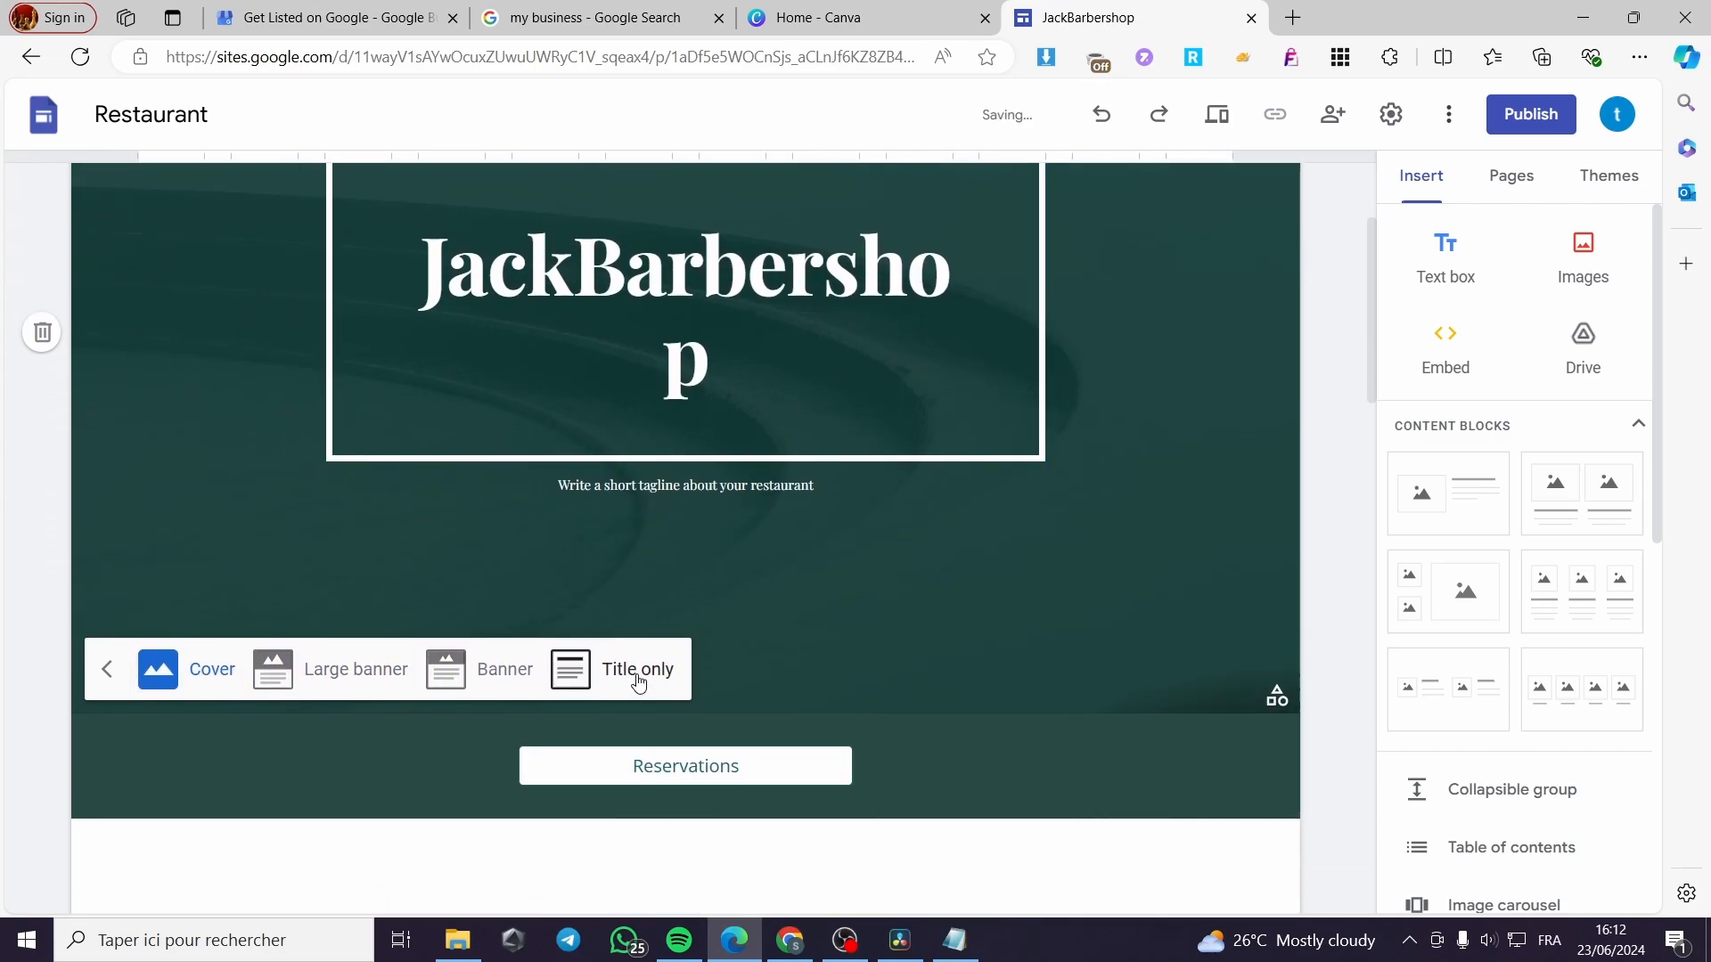
left_click(503, 671)
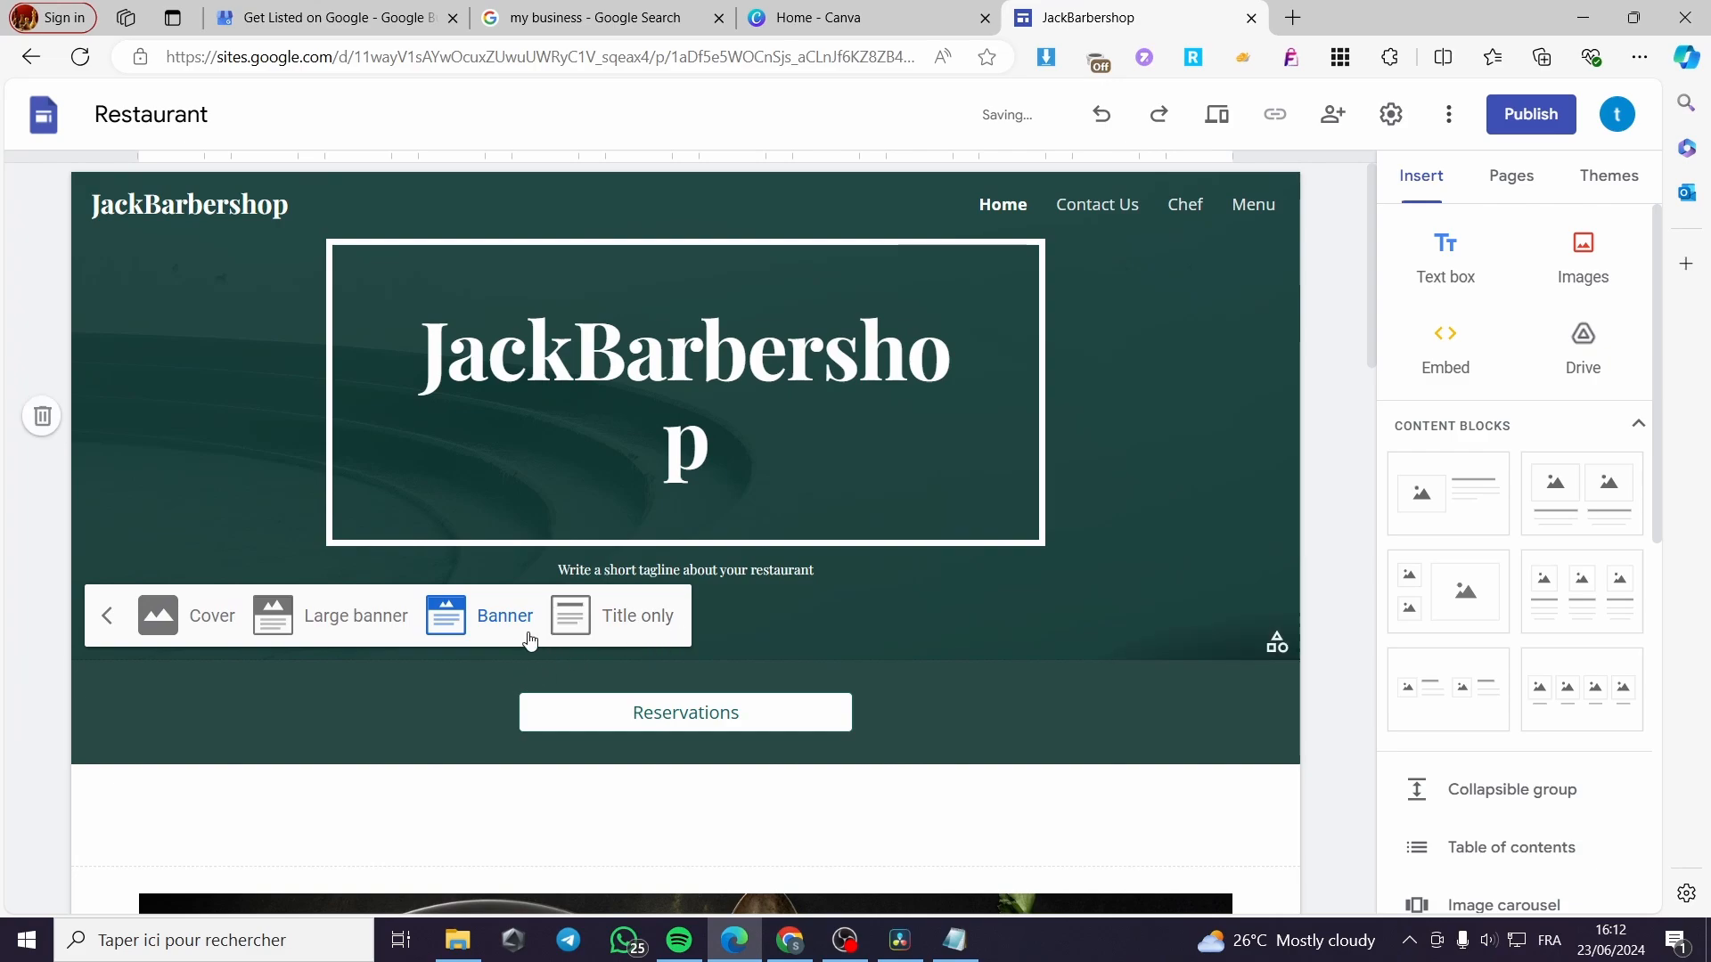
Step: Replace the short tagline placeholder under the home page title with "Best Barbershop in the world"
left_click(860, 575)
left_click_drag(860, 575, 560, 575)
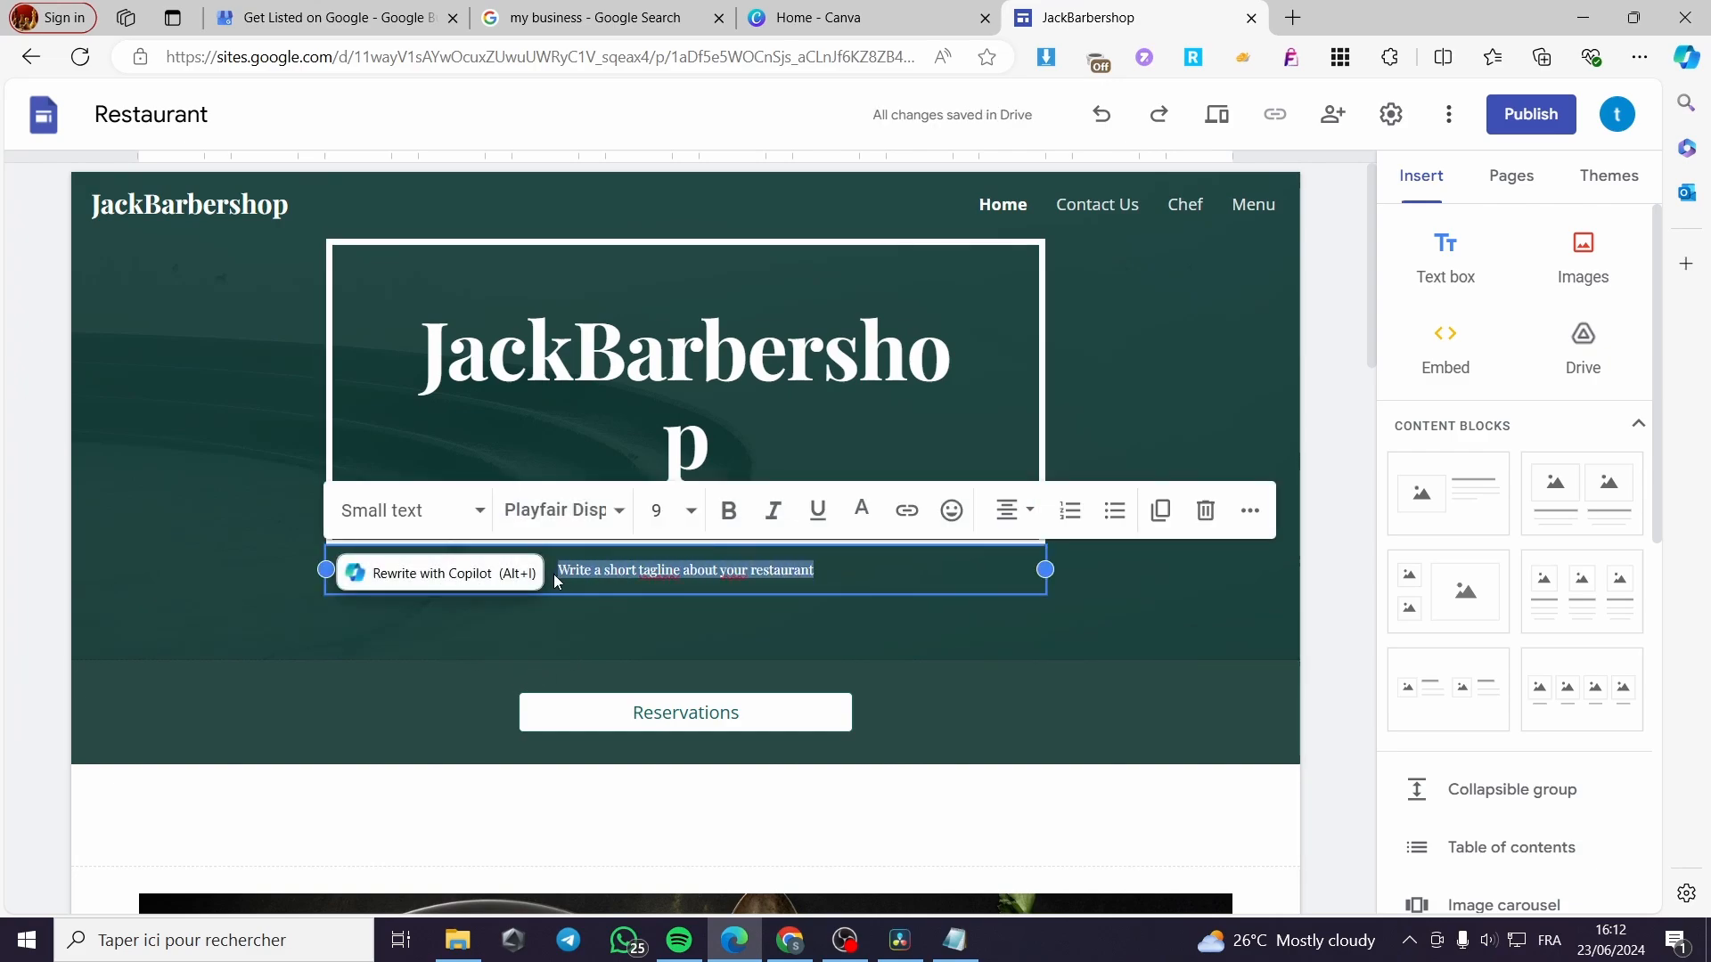
type("Best")
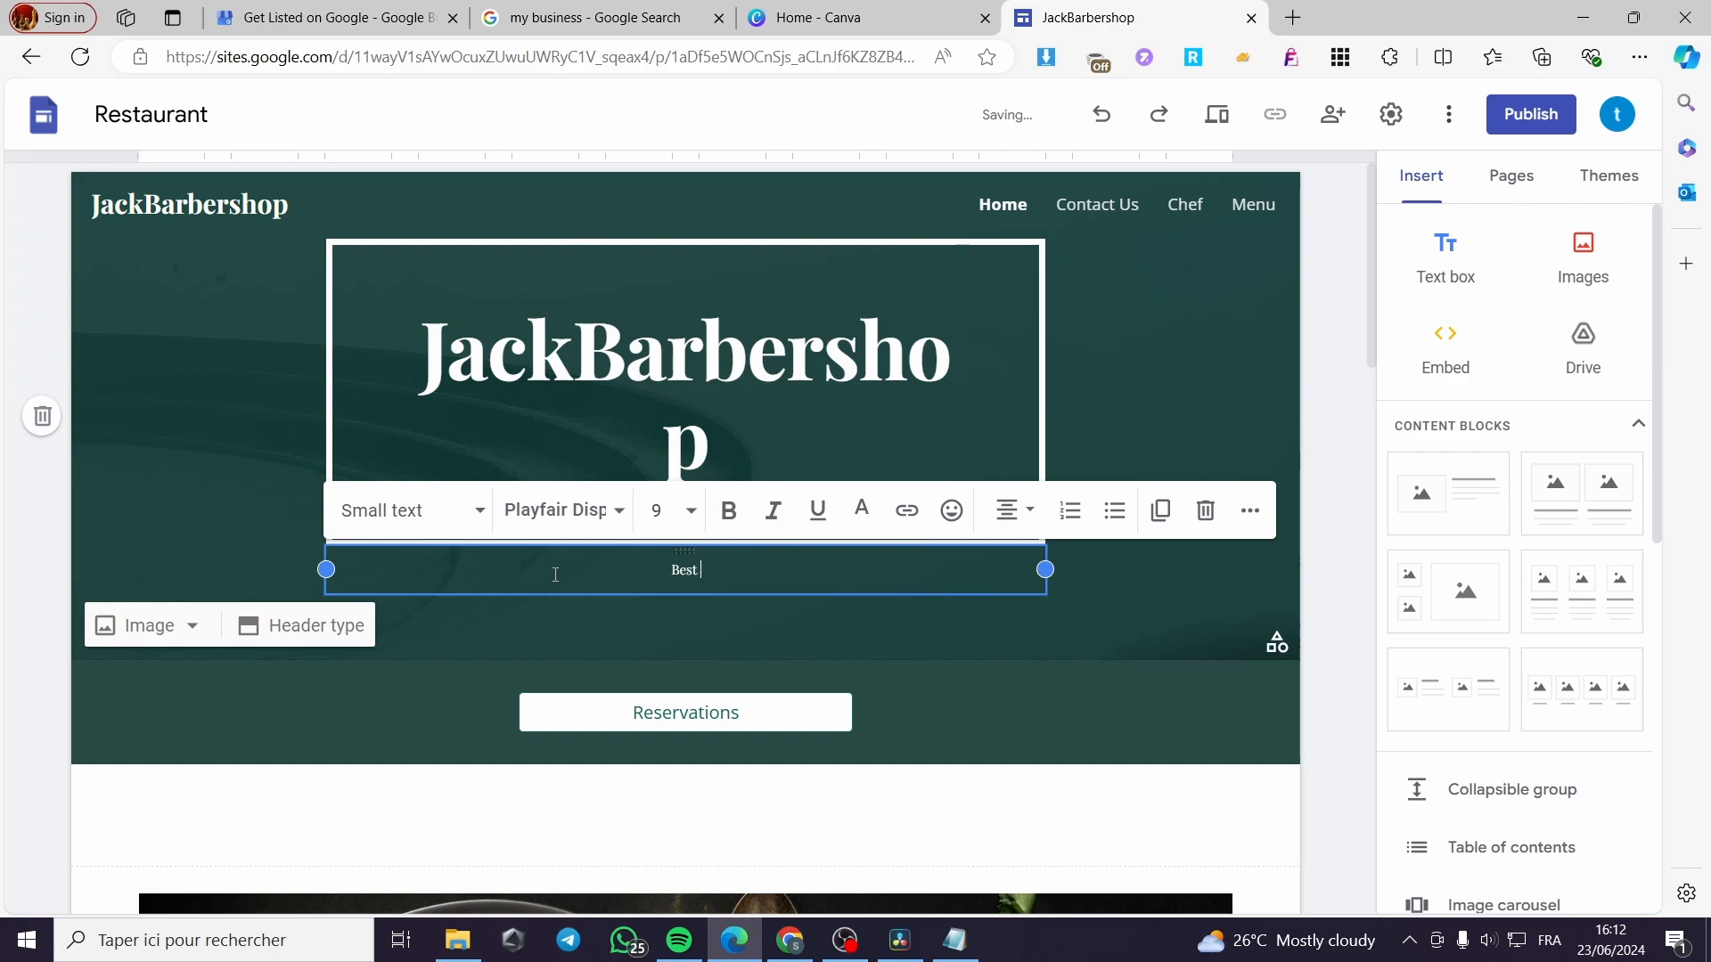
type(" Barbershop in the world")
left_click(1071, 450)
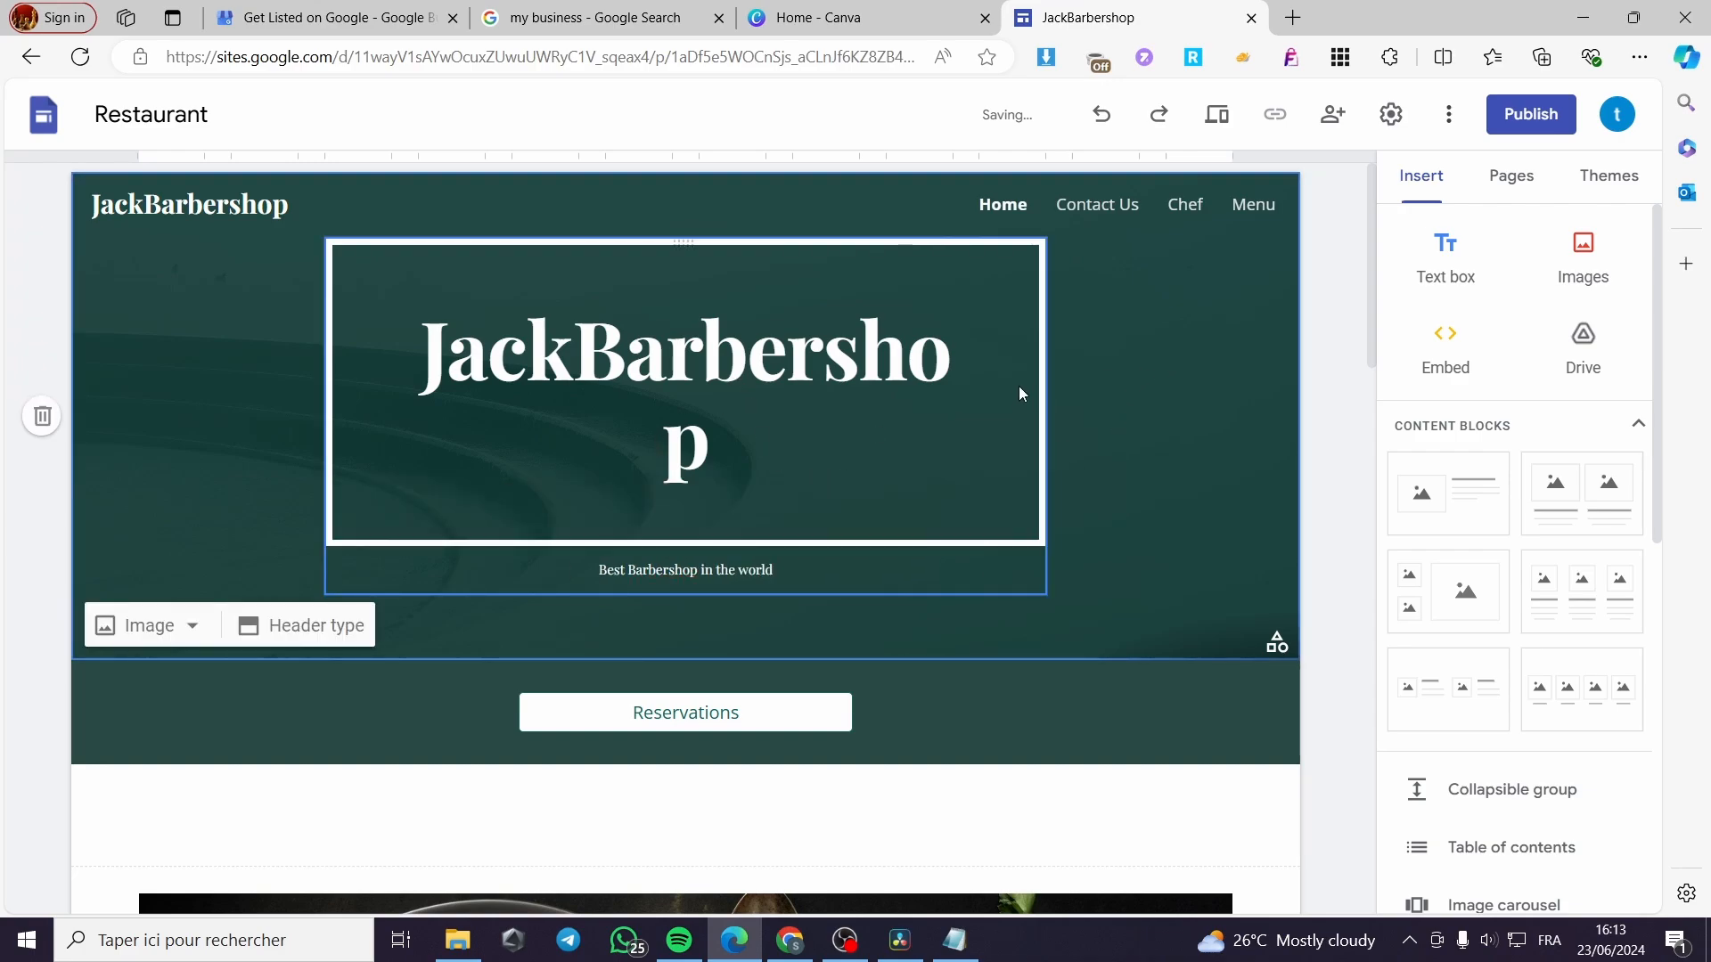
Step: Widen the framed title and tagline group on both sides so it spans the full content width of the banner
left_click(1022, 395)
left_click_drag(1046, 416, 1210, 421)
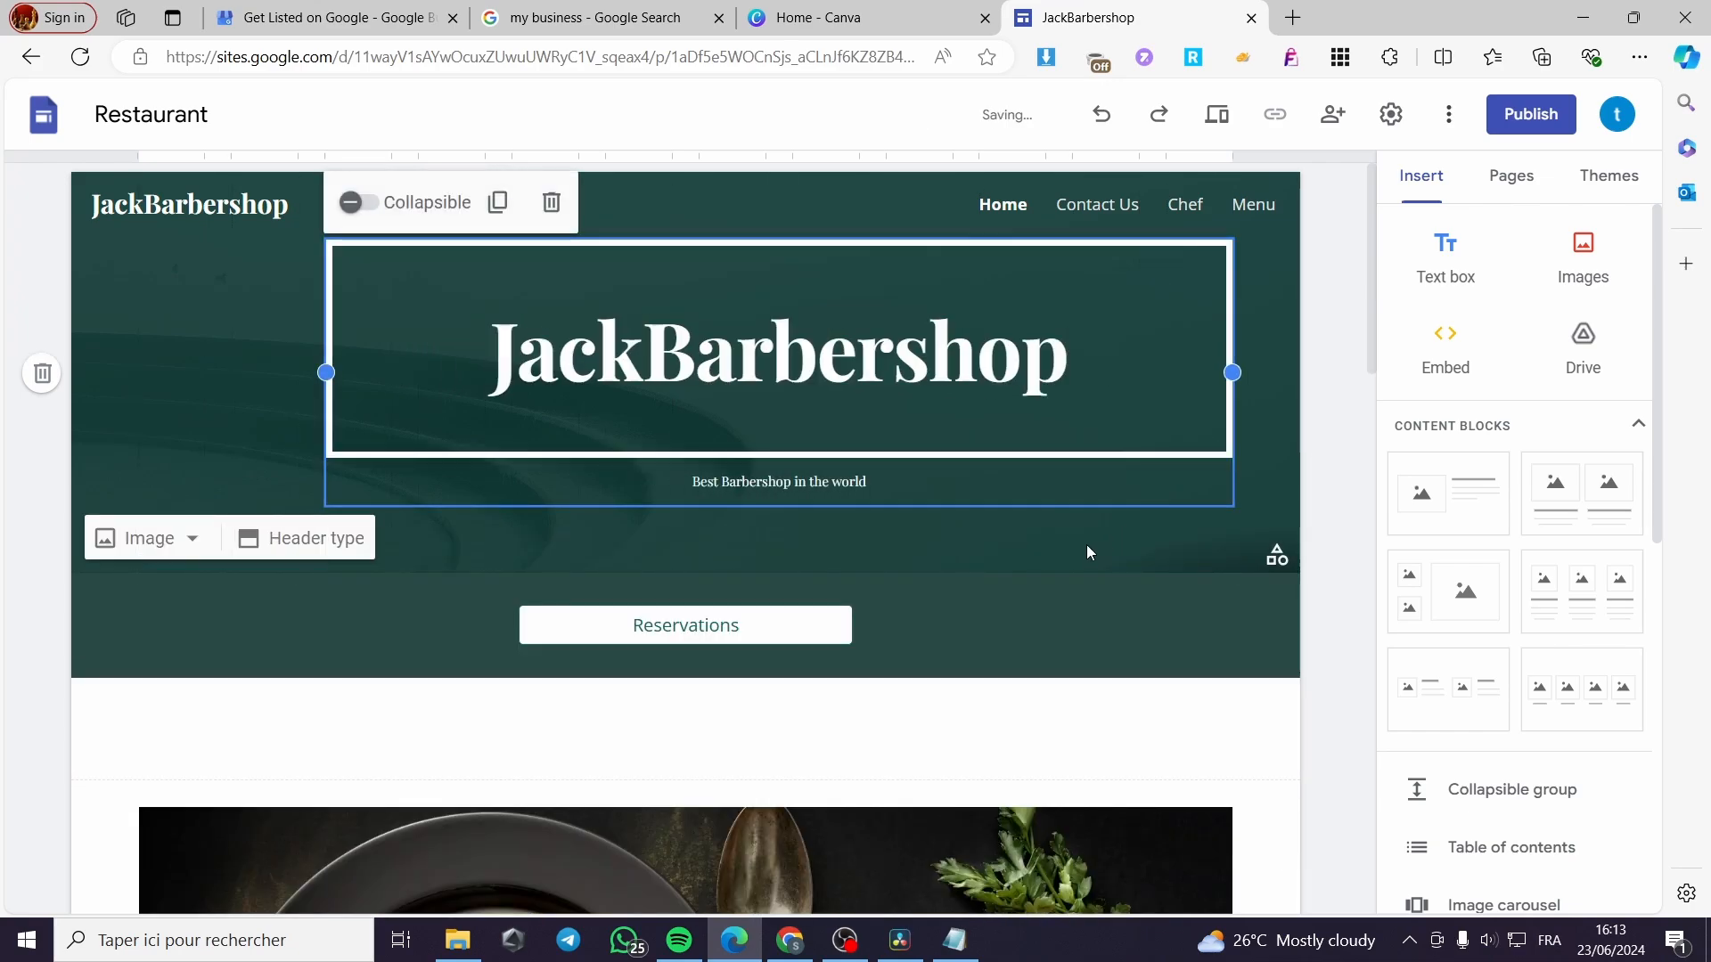
left_click(1210, 385)
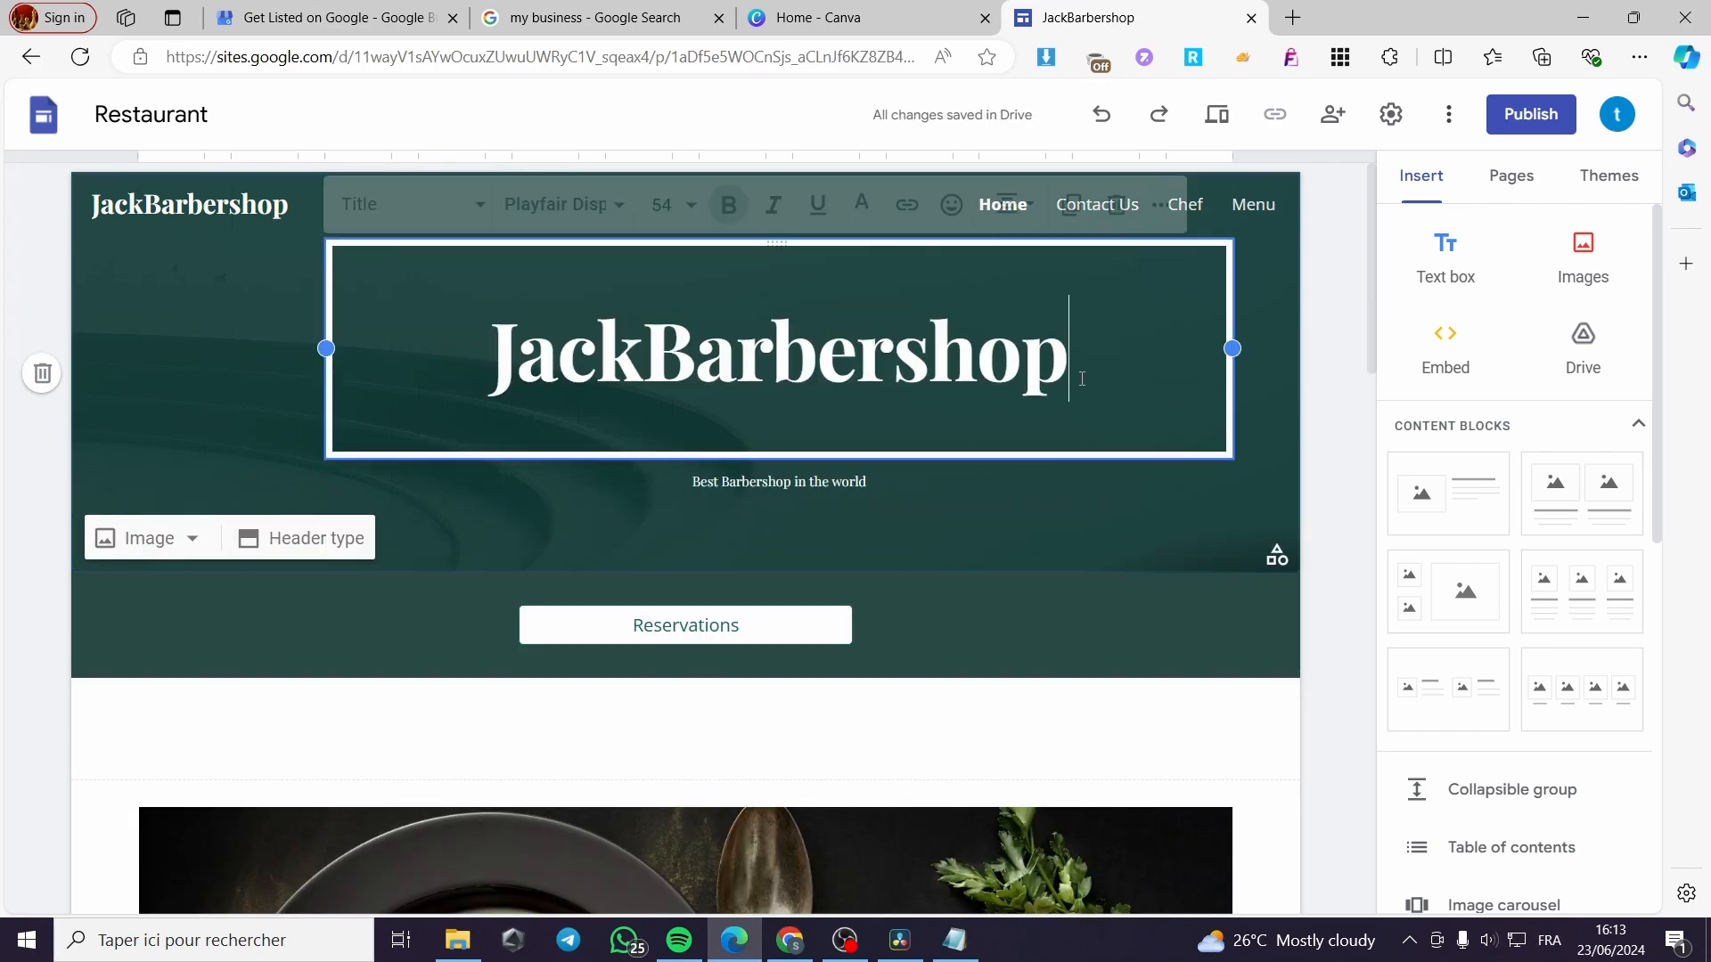
left_click(1253, 391)
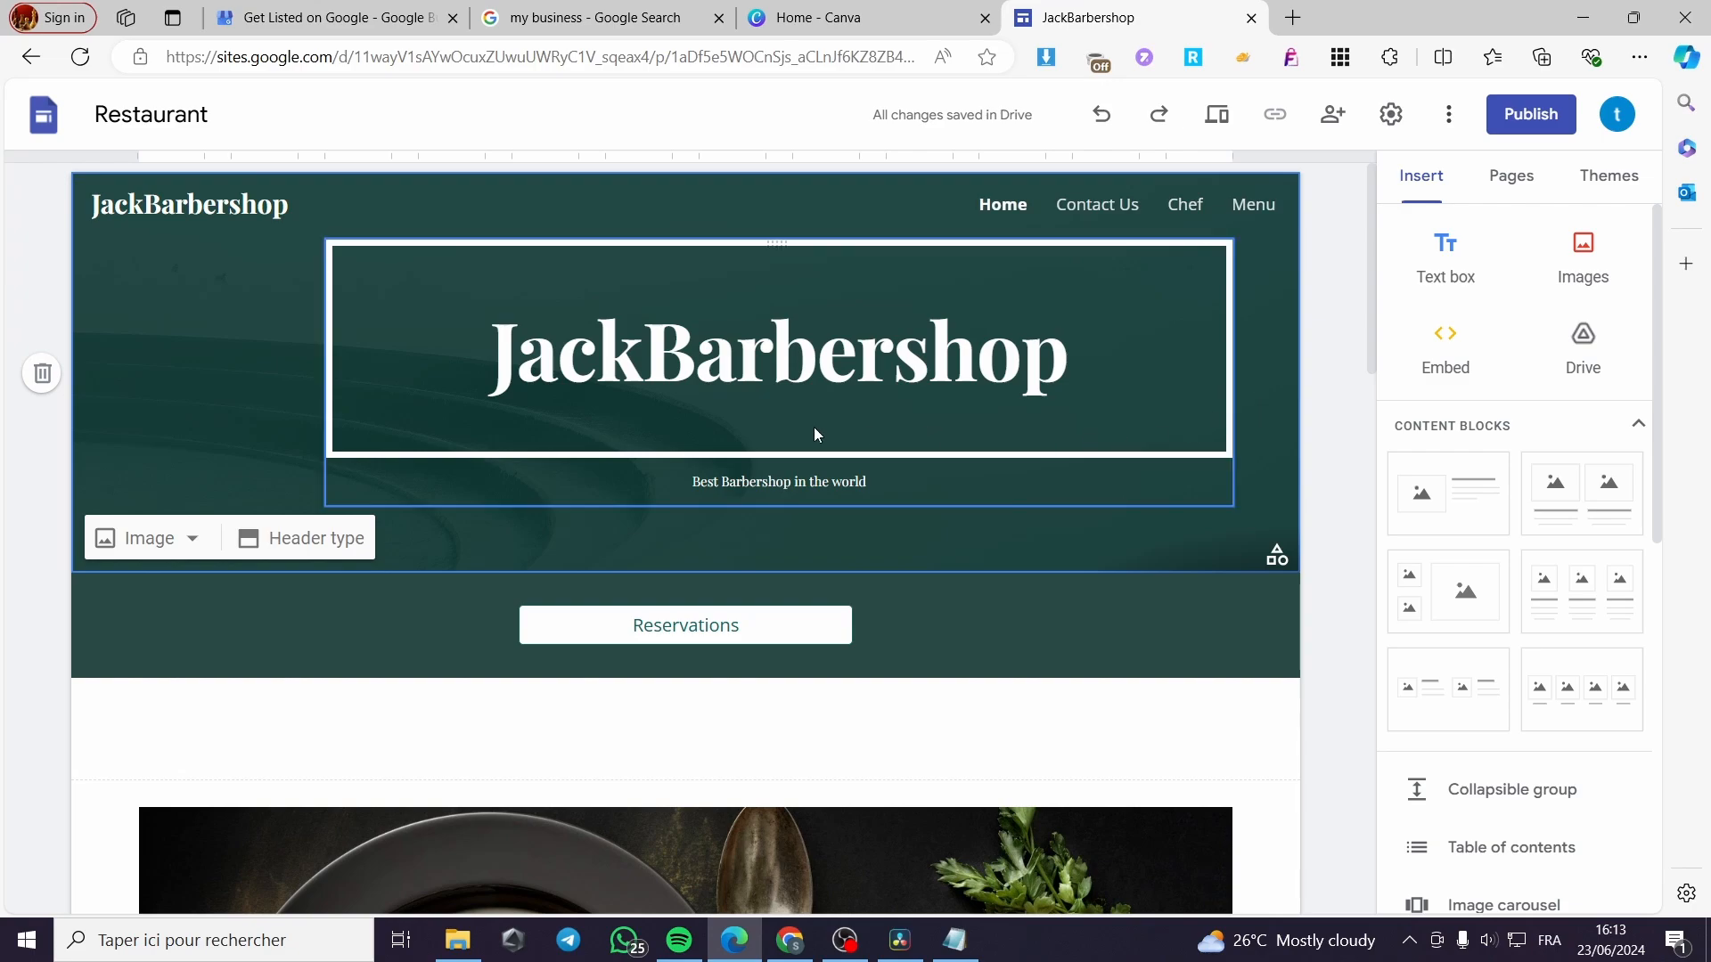
left_click(343, 378)
left_click_drag(323, 373, 138, 374)
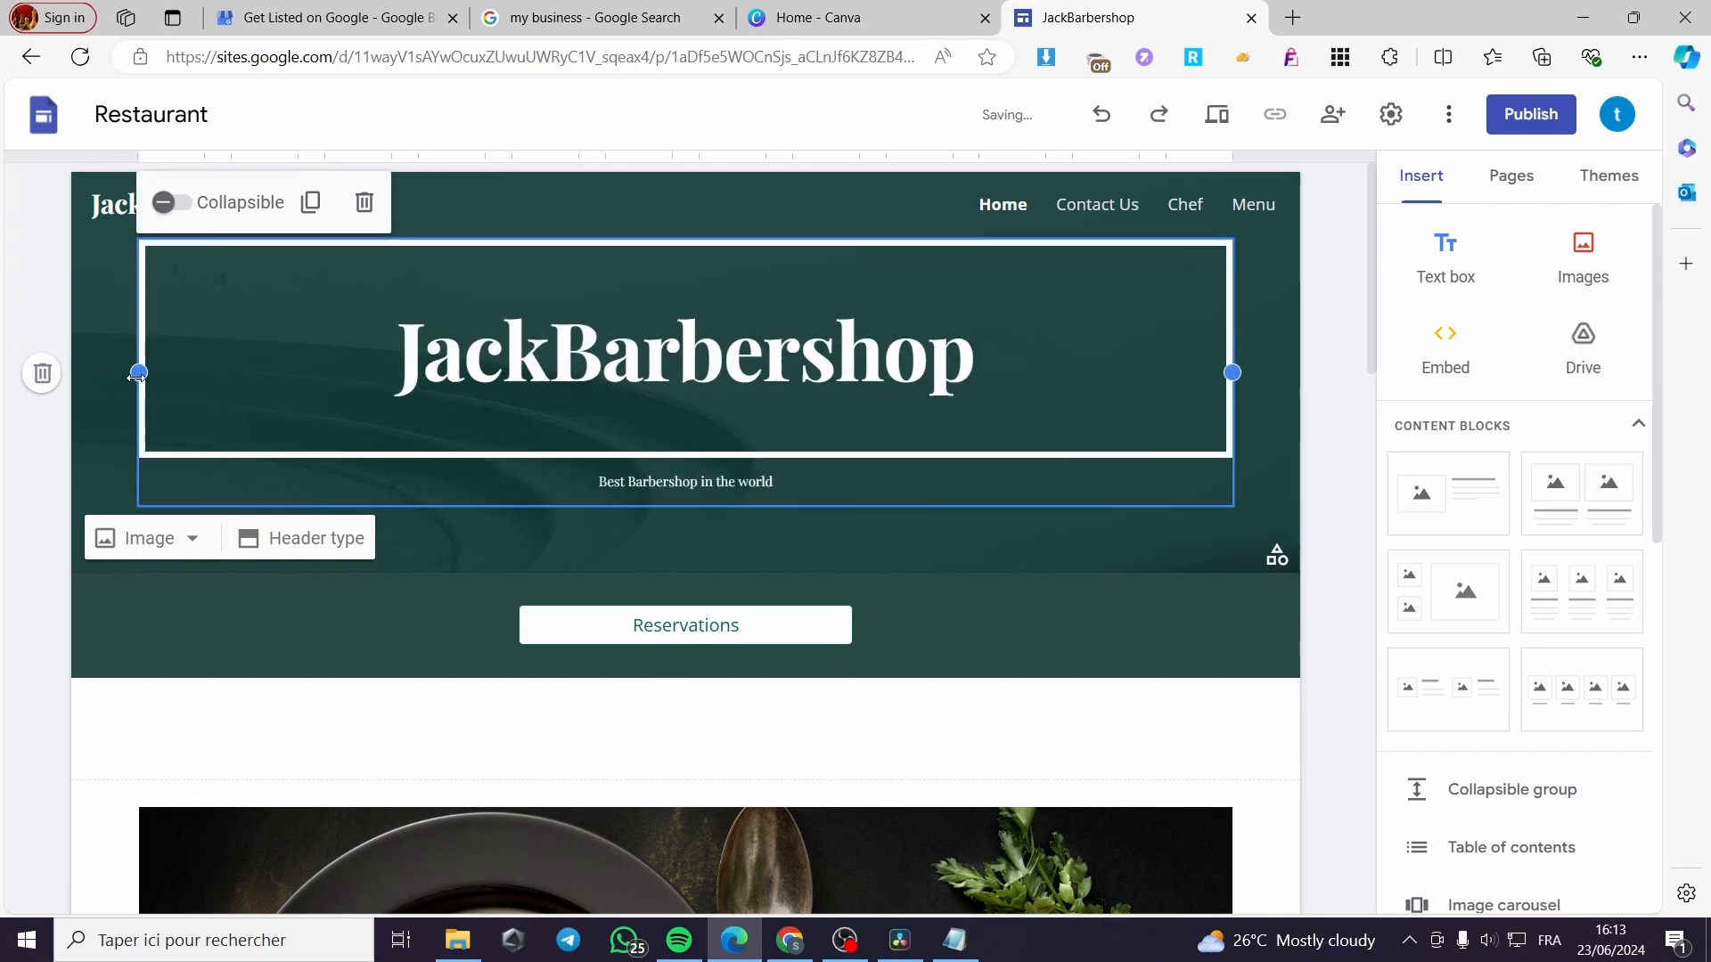
left_click(1284, 445)
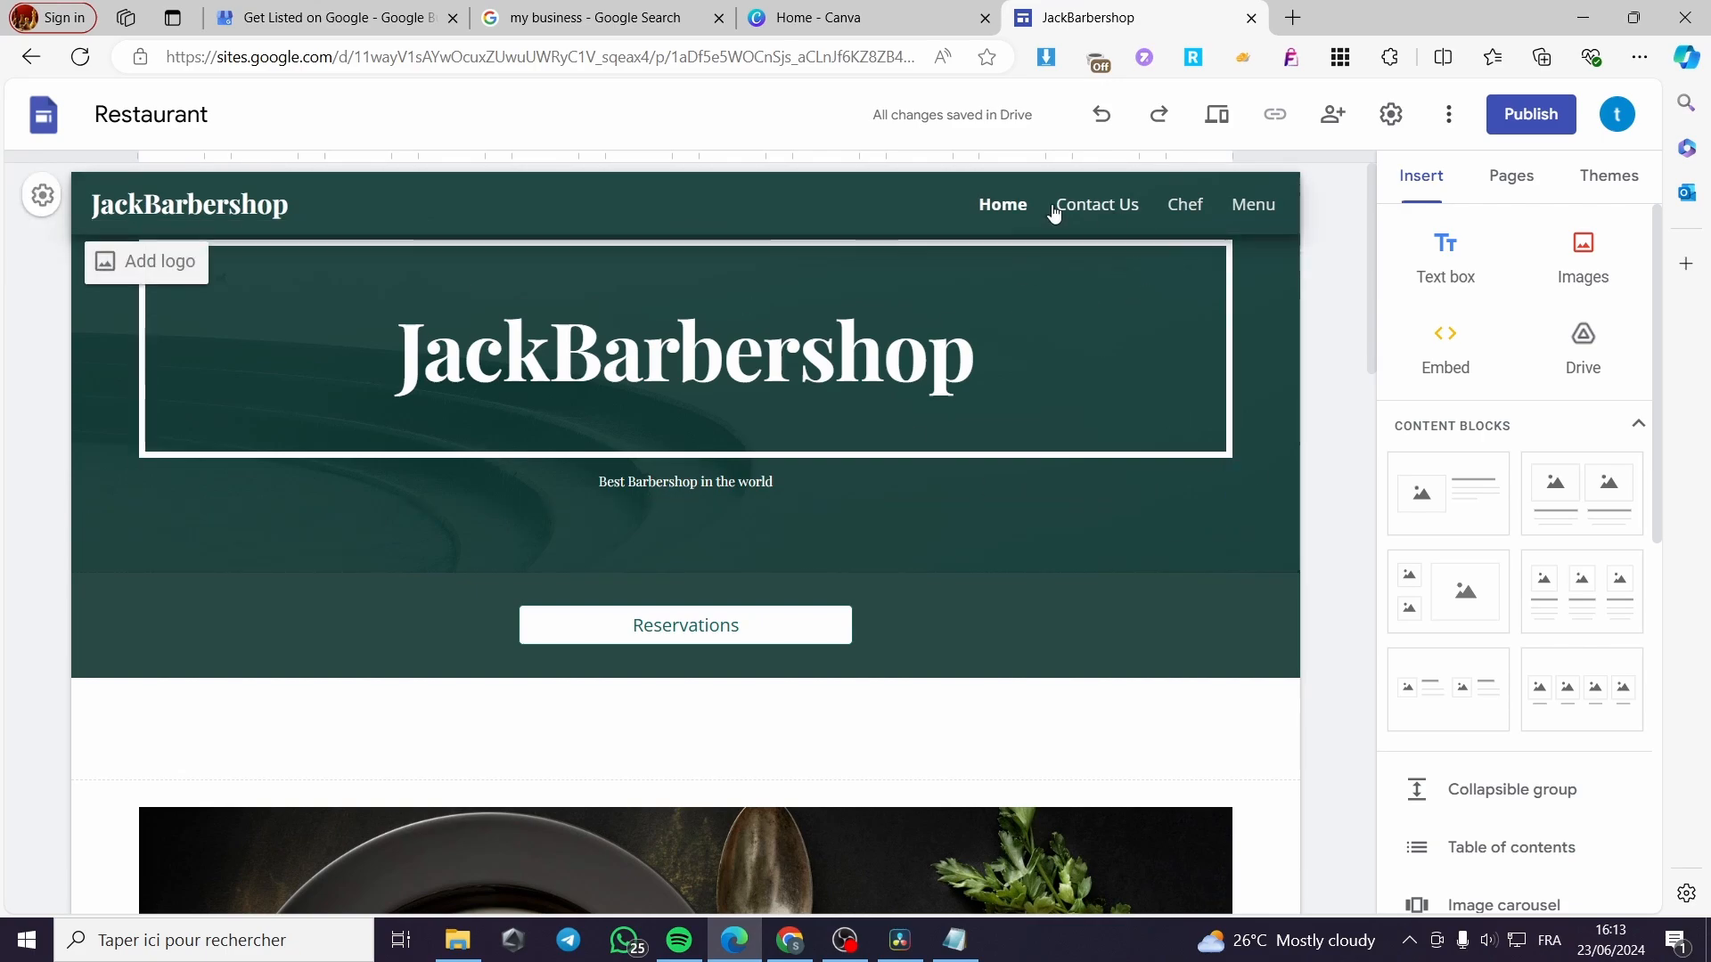
Step: Open the site's Menu page and look through its dish and price sections
left_click(1512, 181)
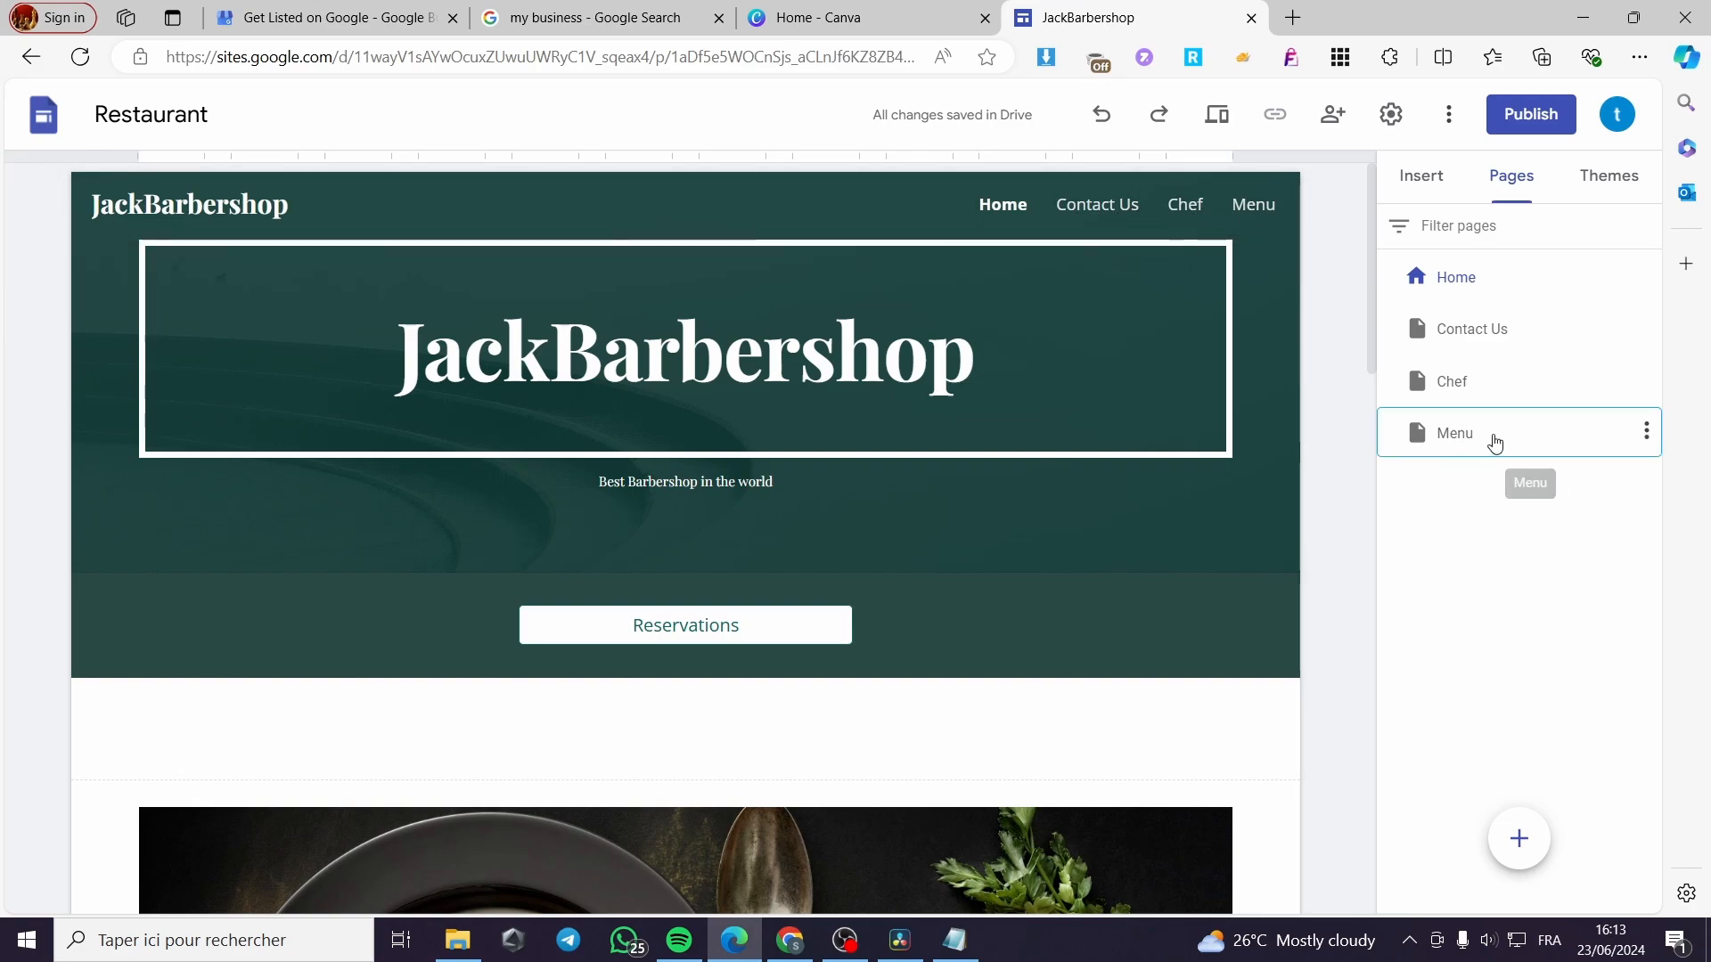
left_click(1496, 437)
scroll(962, 665, "down", 2)
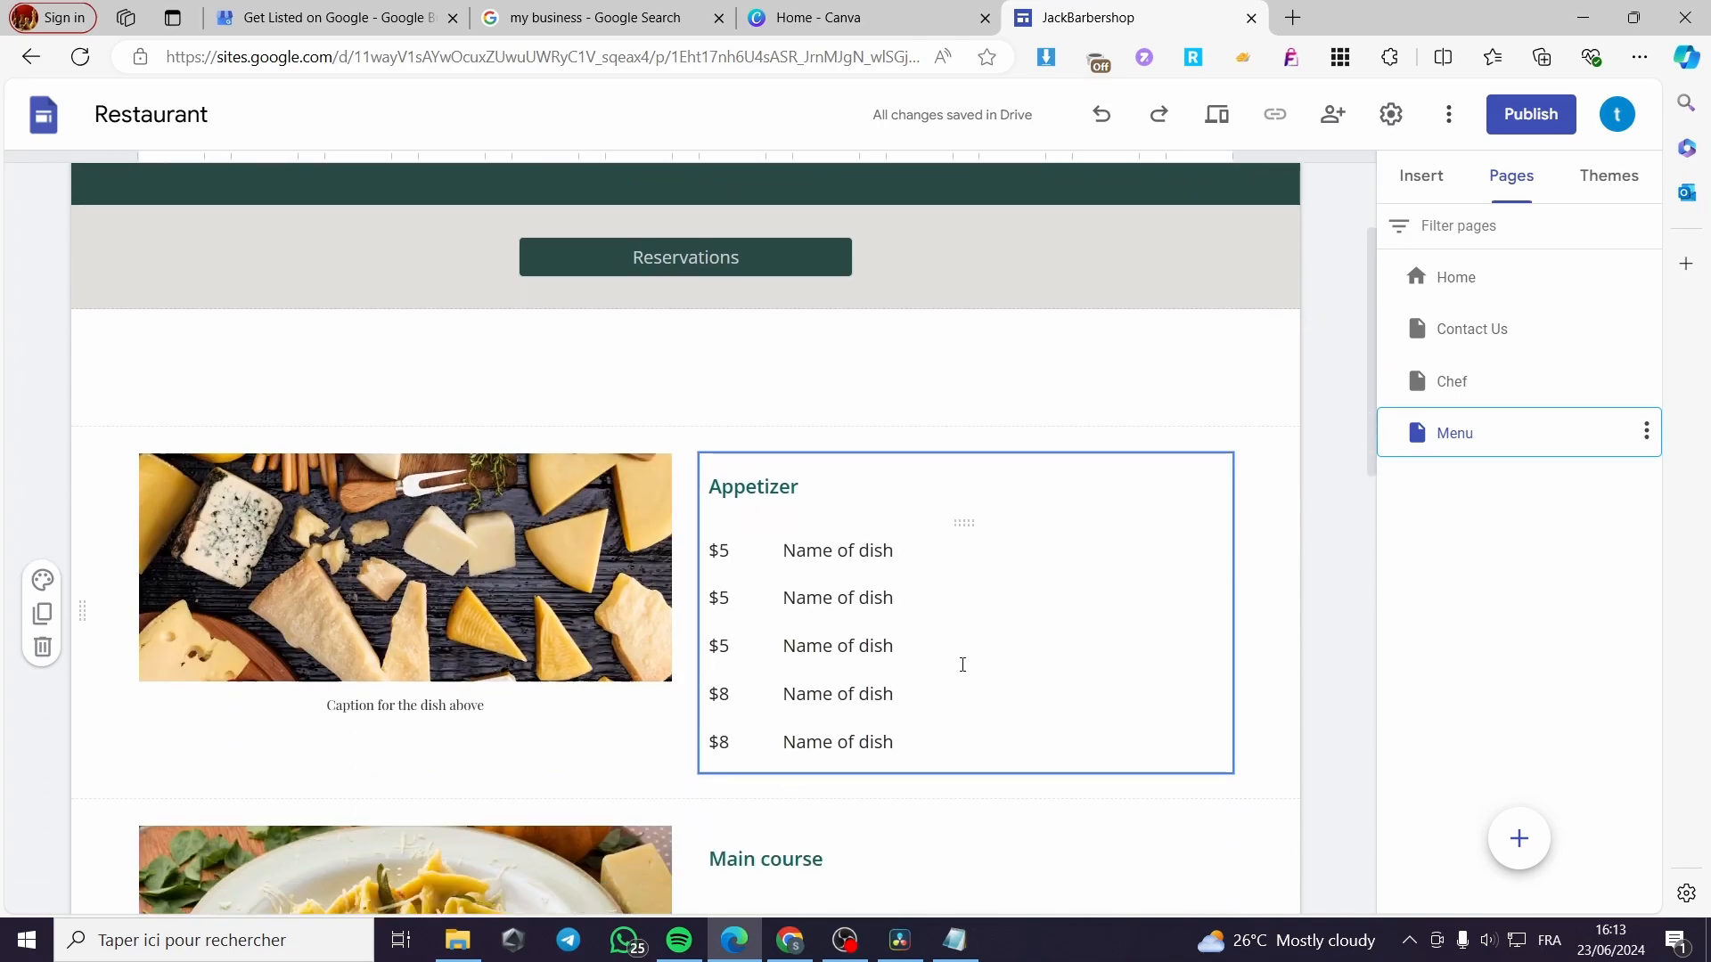
scroll(962, 665, "down", 1)
scroll(963, 665, "up", 4)
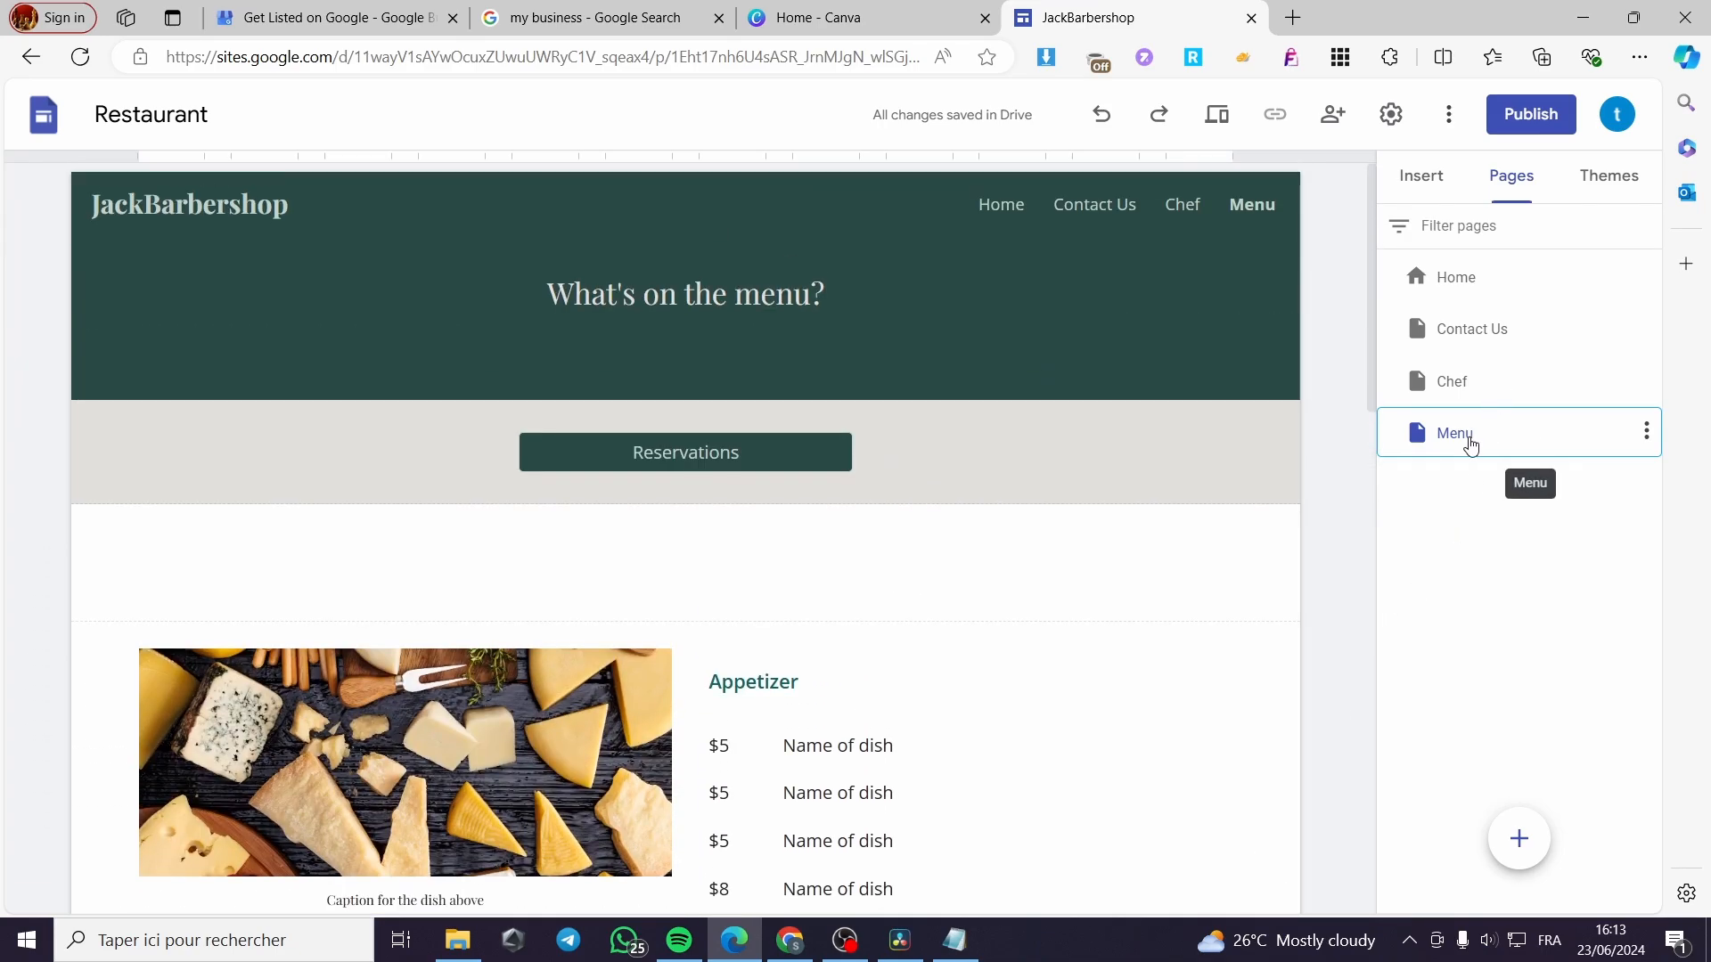
scroll(774, 667, "down", 5)
scroll(892, 660, "up", 5)
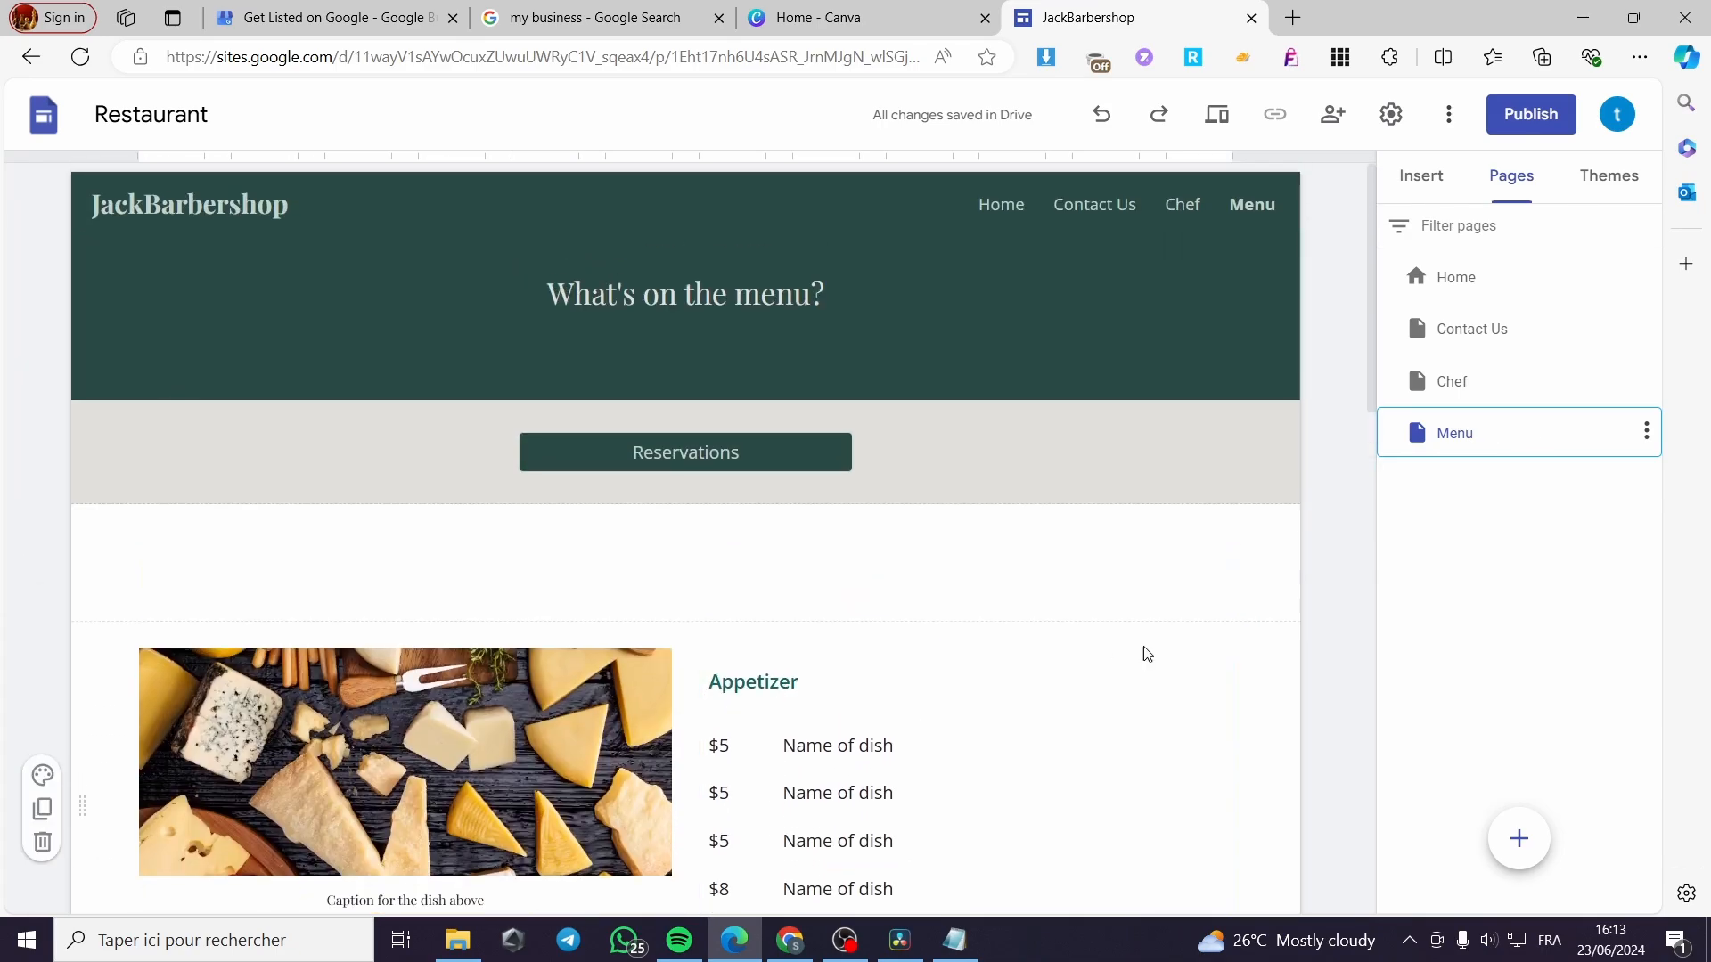
Step: Open the Chef page and rename it "Barbers" in the page list
left_click(1458, 375)
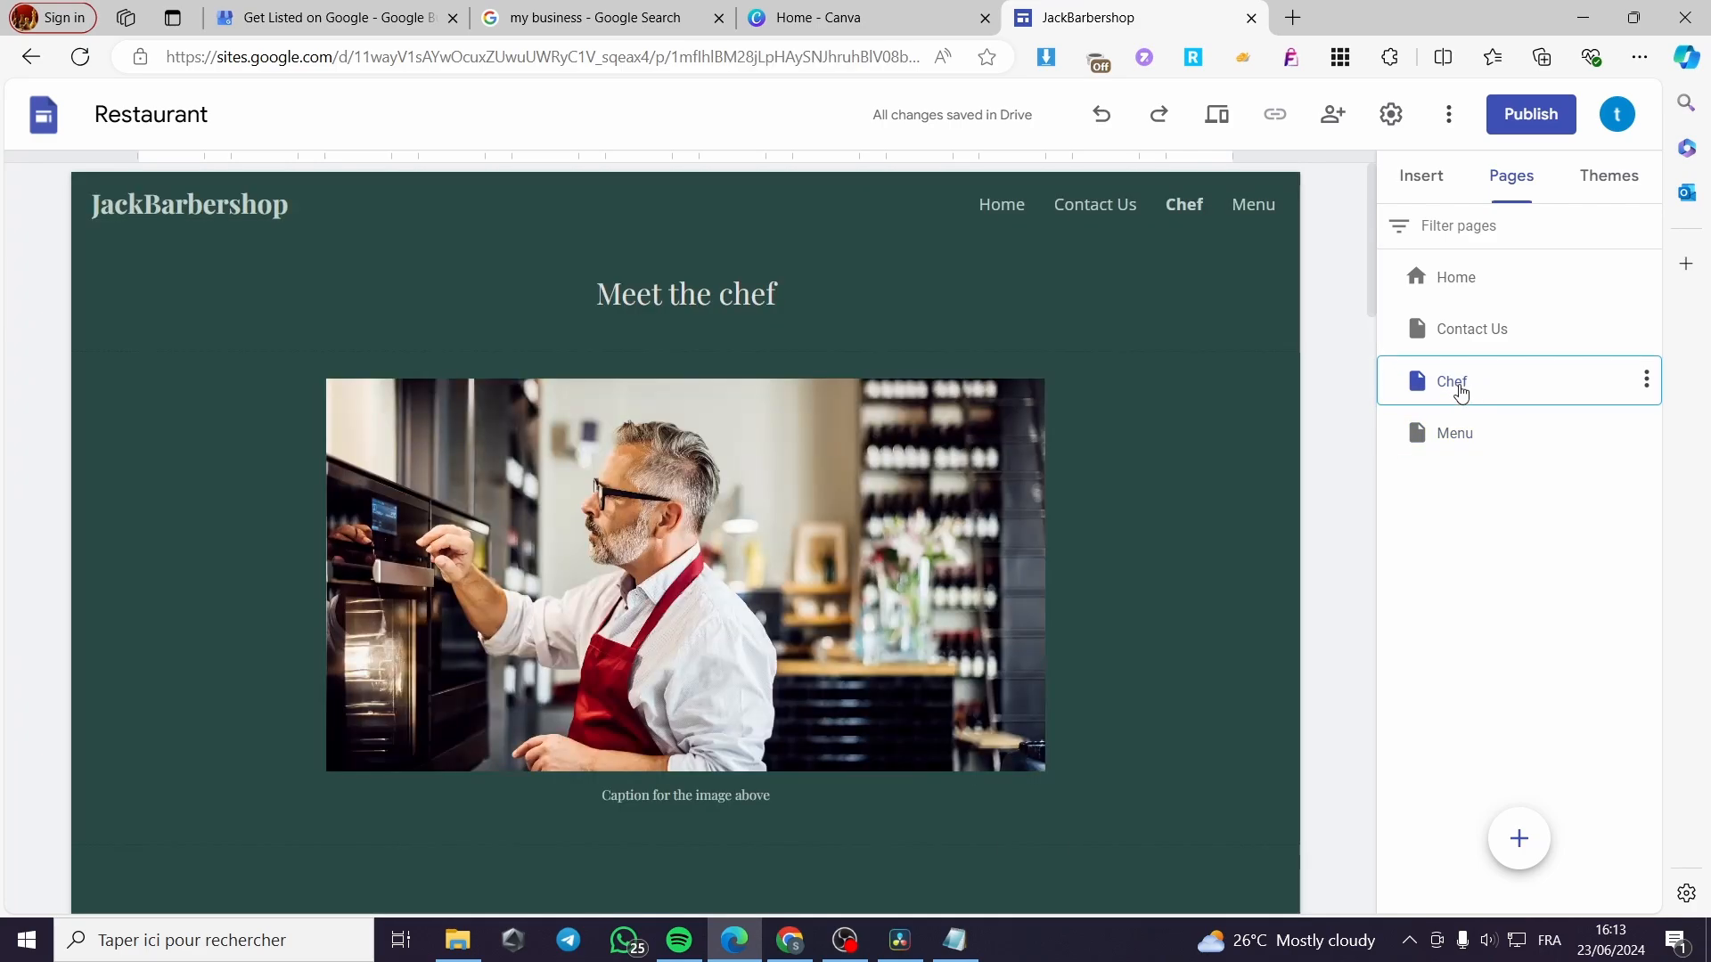
left_click(1648, 383)
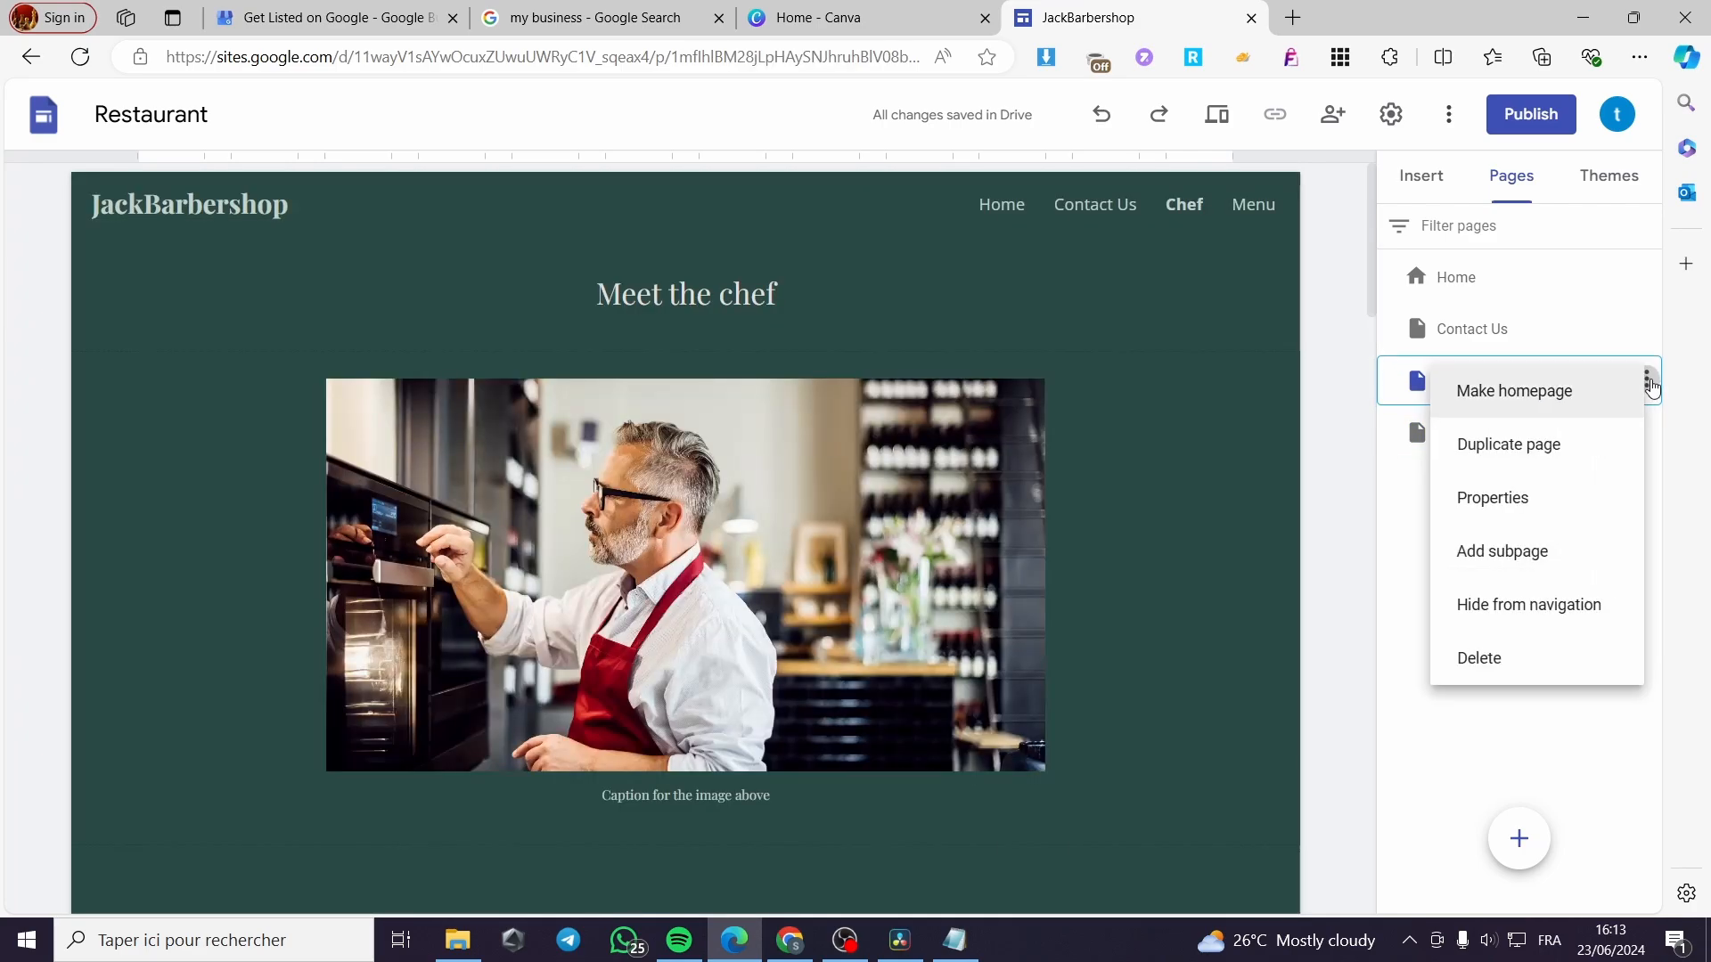
left_click(1399, 384)
double_click(1434, 384)
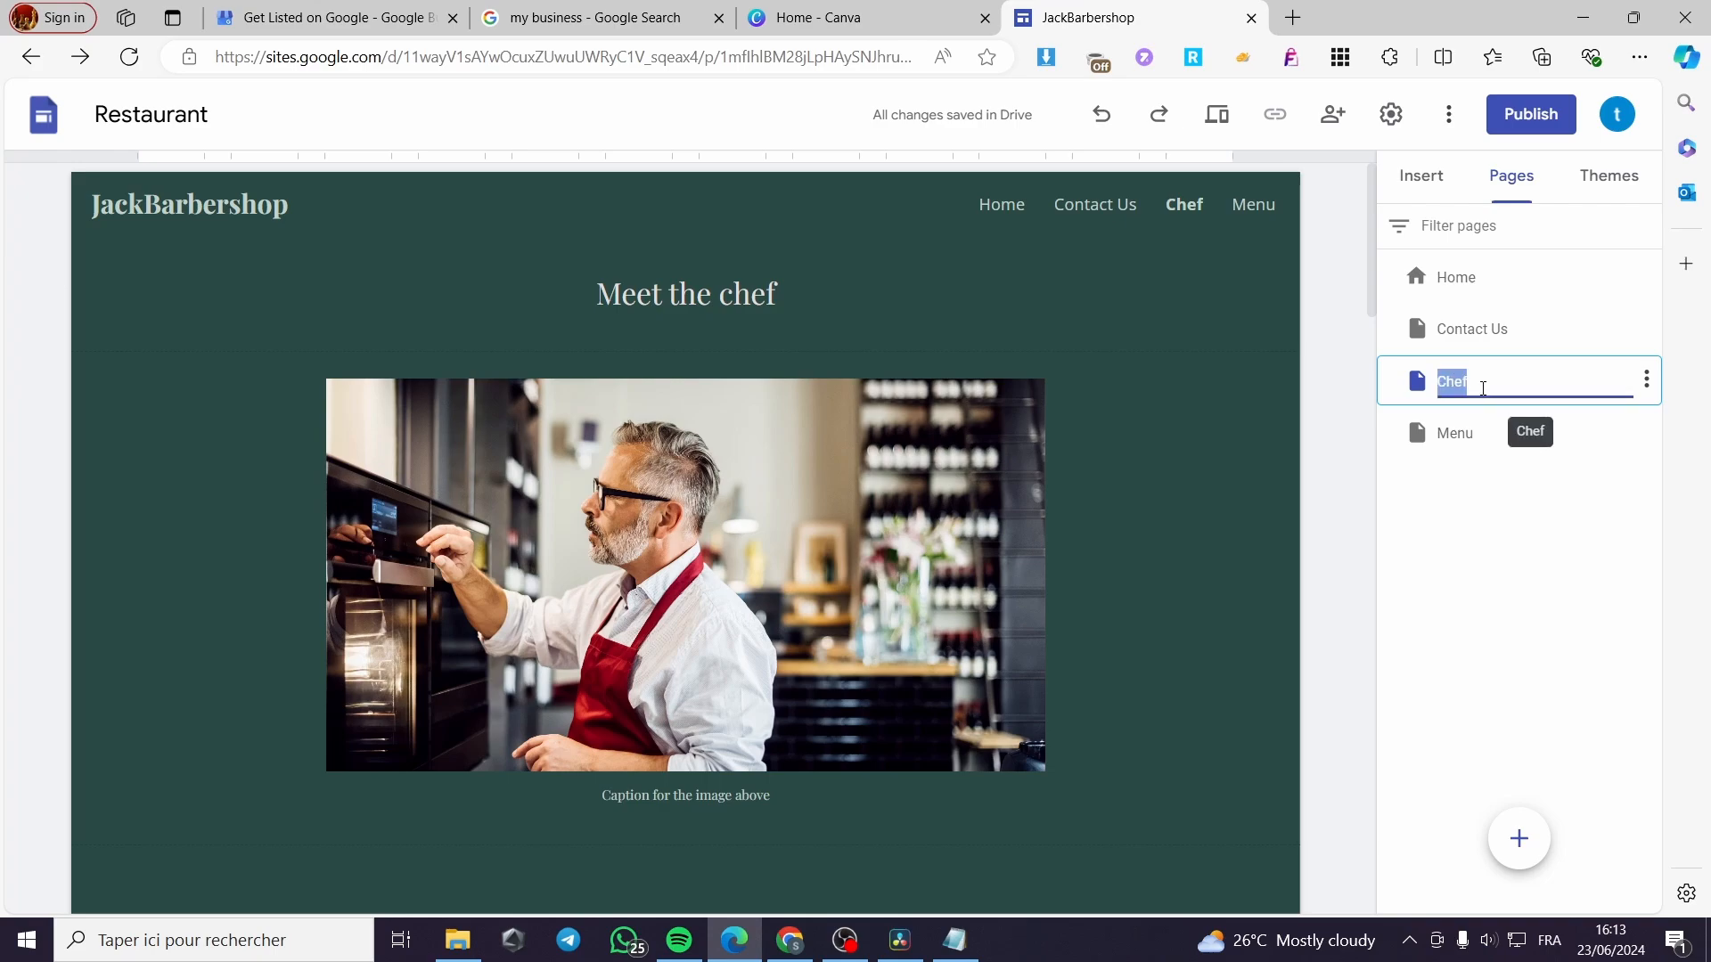
type("Barbers")
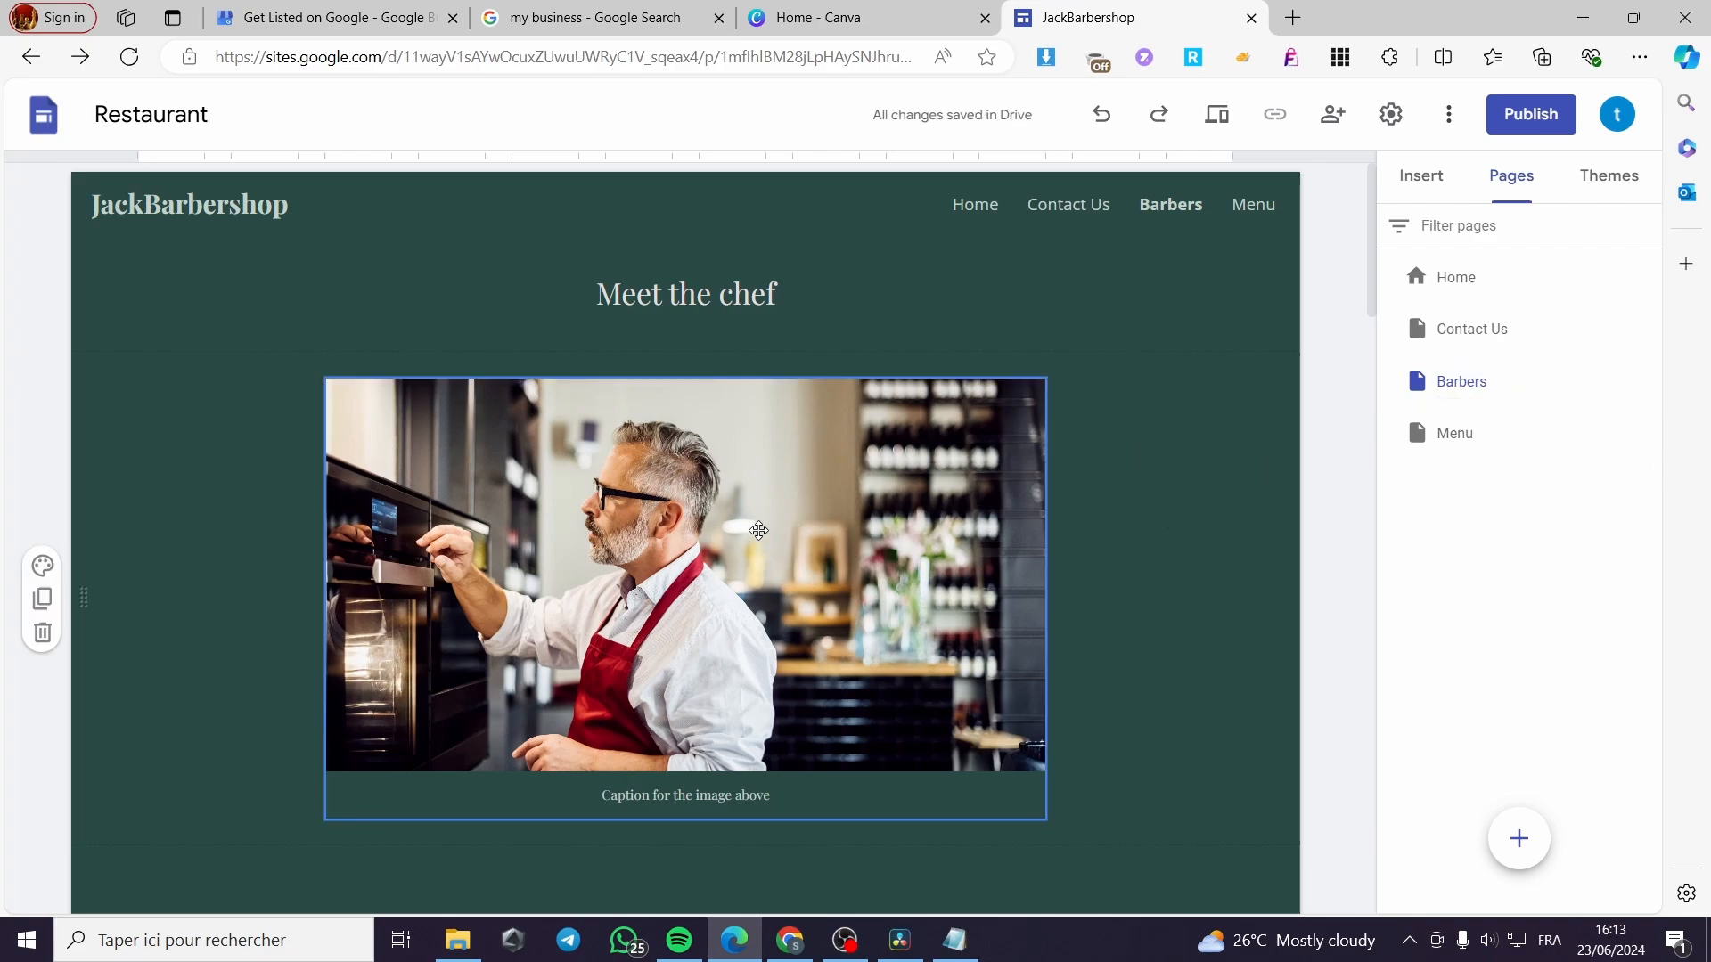
left_click(745, 529)
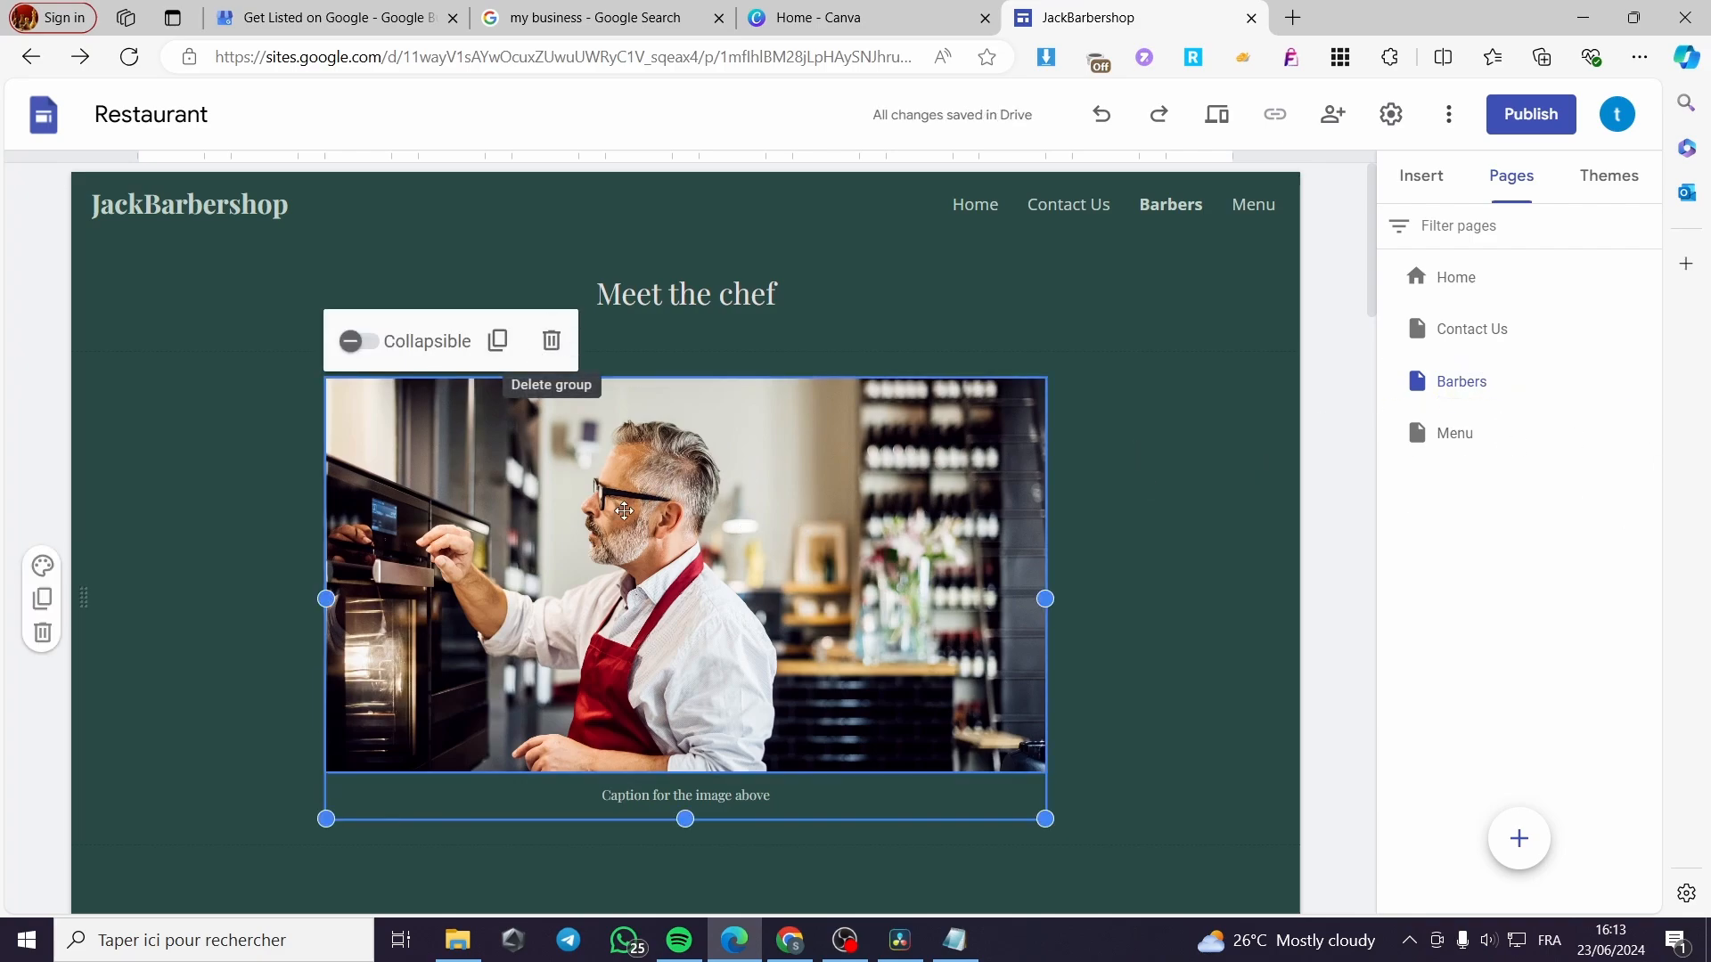
left_click(582, 518)
double_click(582, 518)
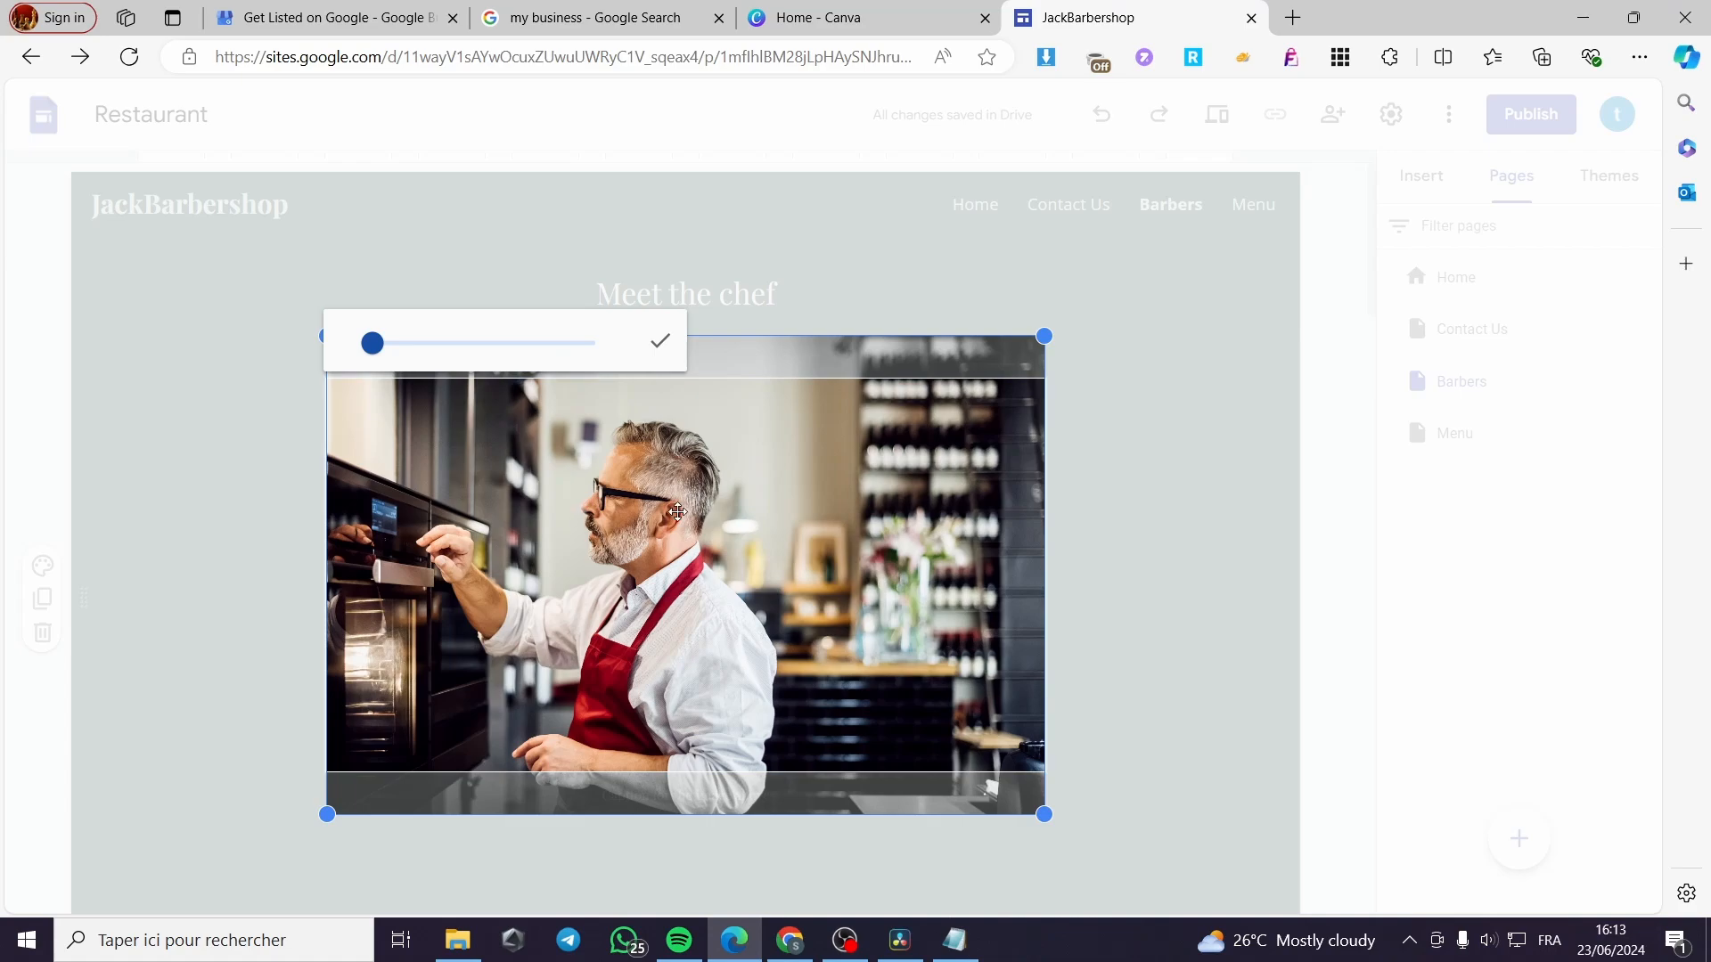
left_click(1139, 586)
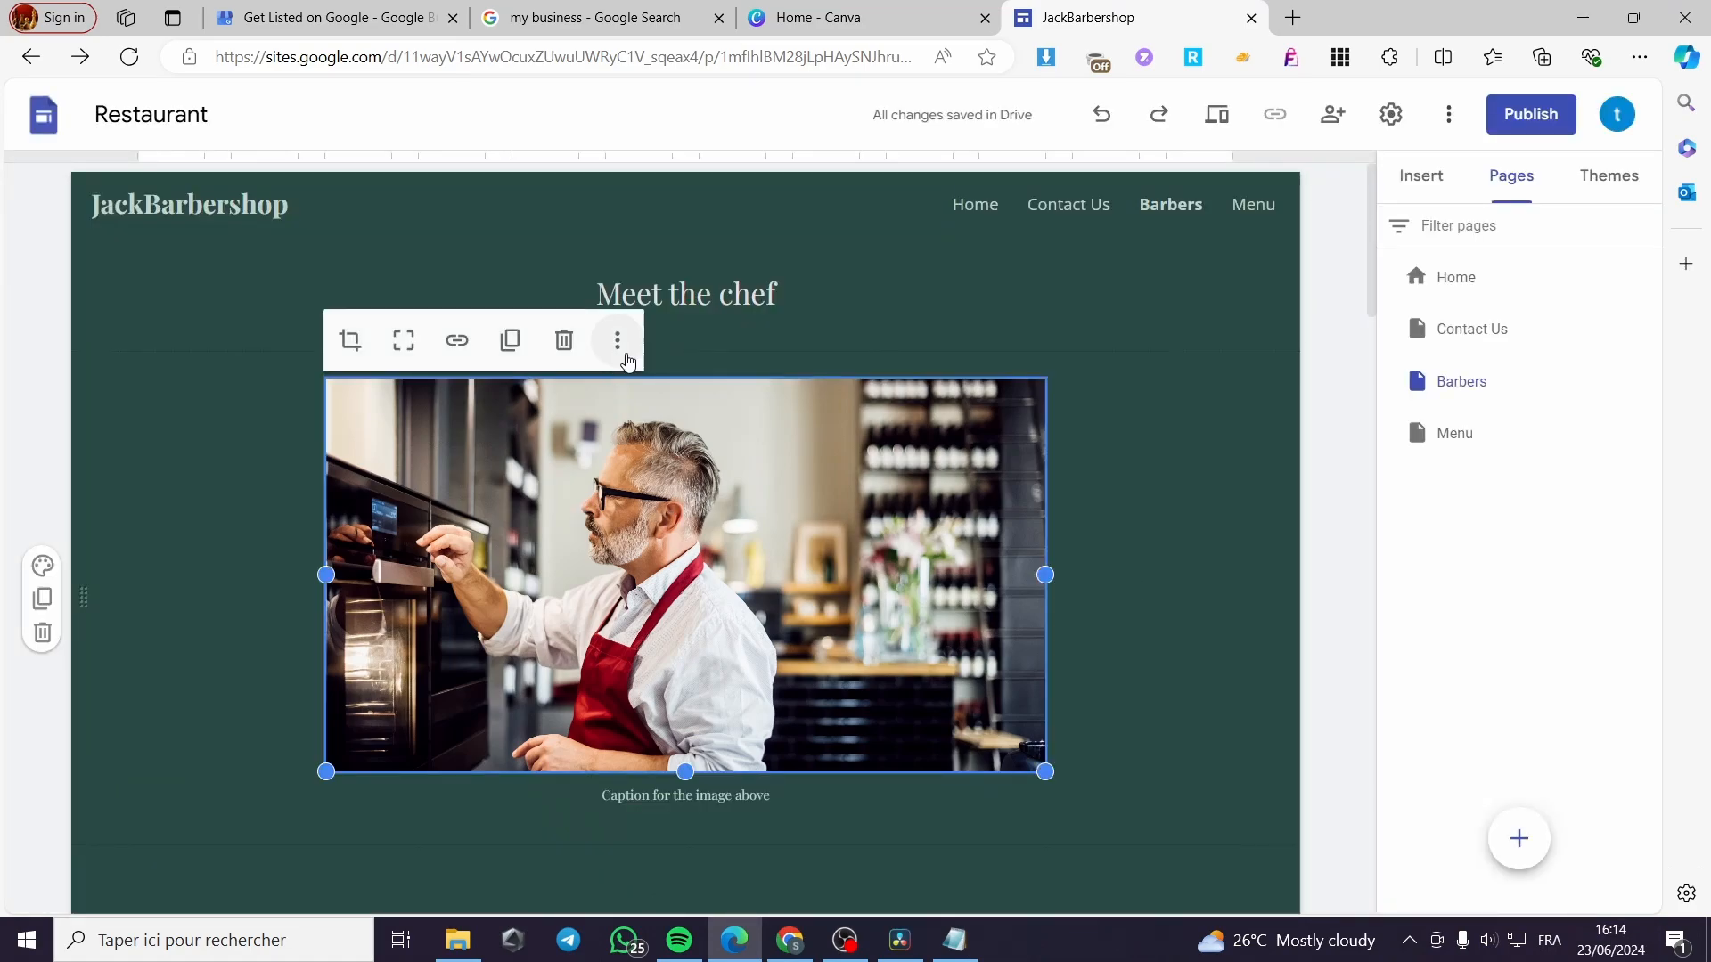
left_click(619, 342)
mouse_move(704, 403)
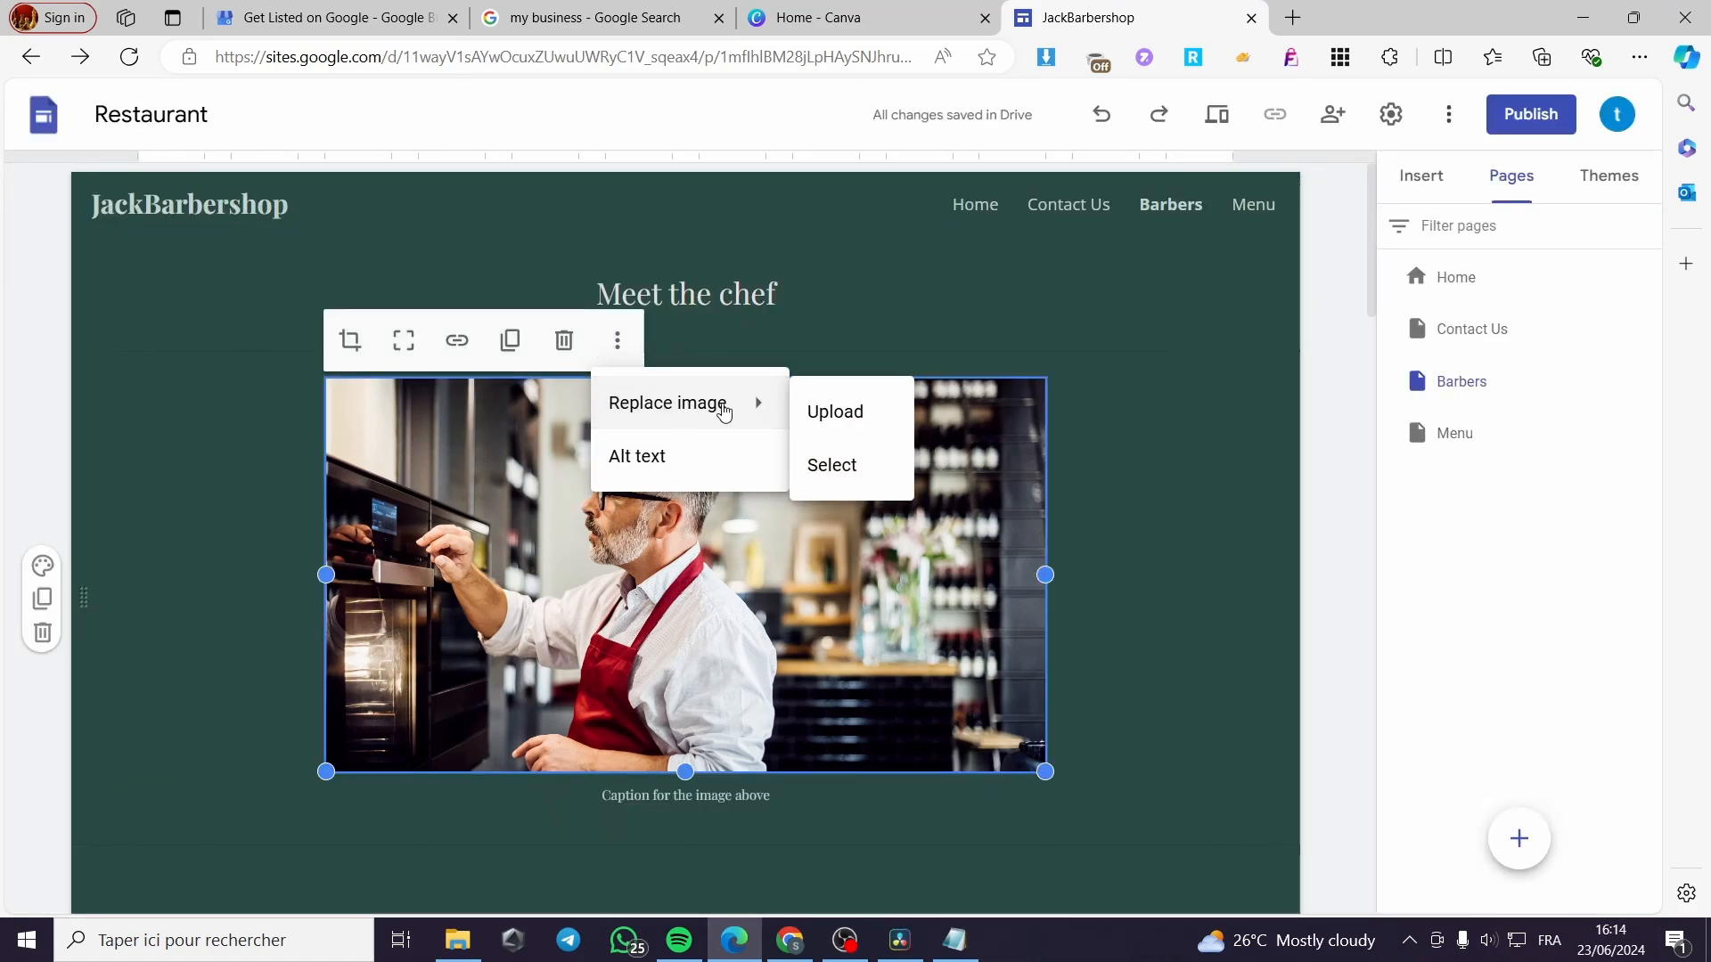
left_click(868, 418)
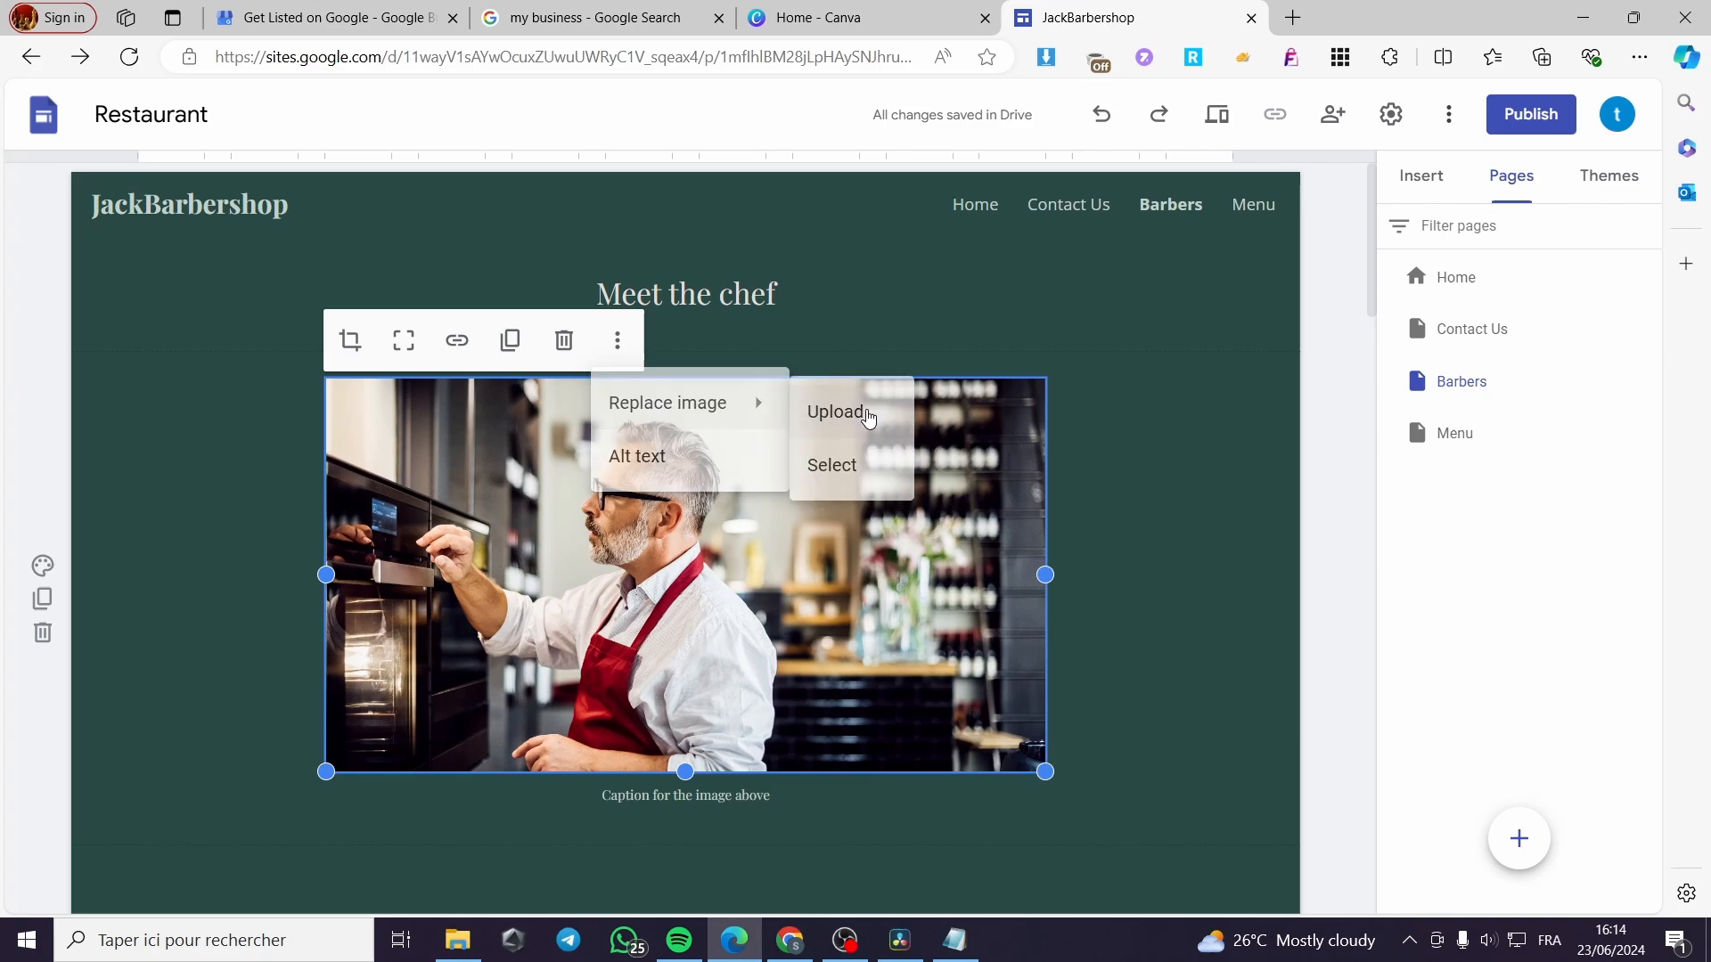
scroll(885, 460, "down", 3)
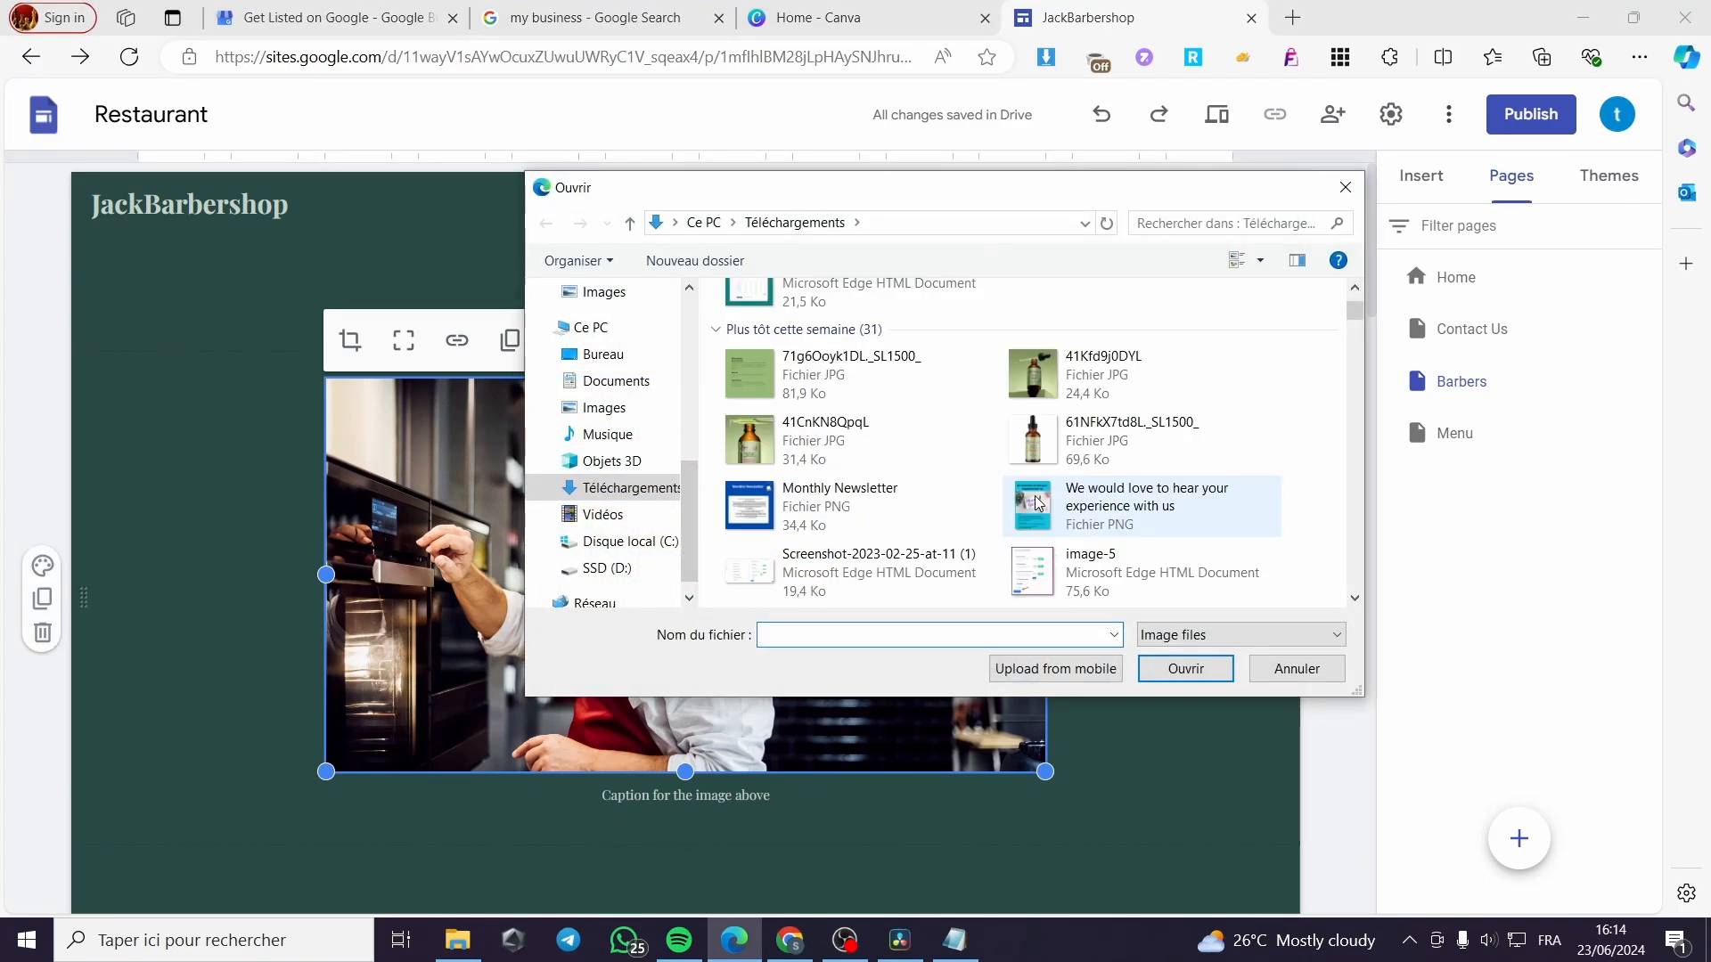
scroll(981, 468, "down", 5)
scroll(987, 473, "down", 5)
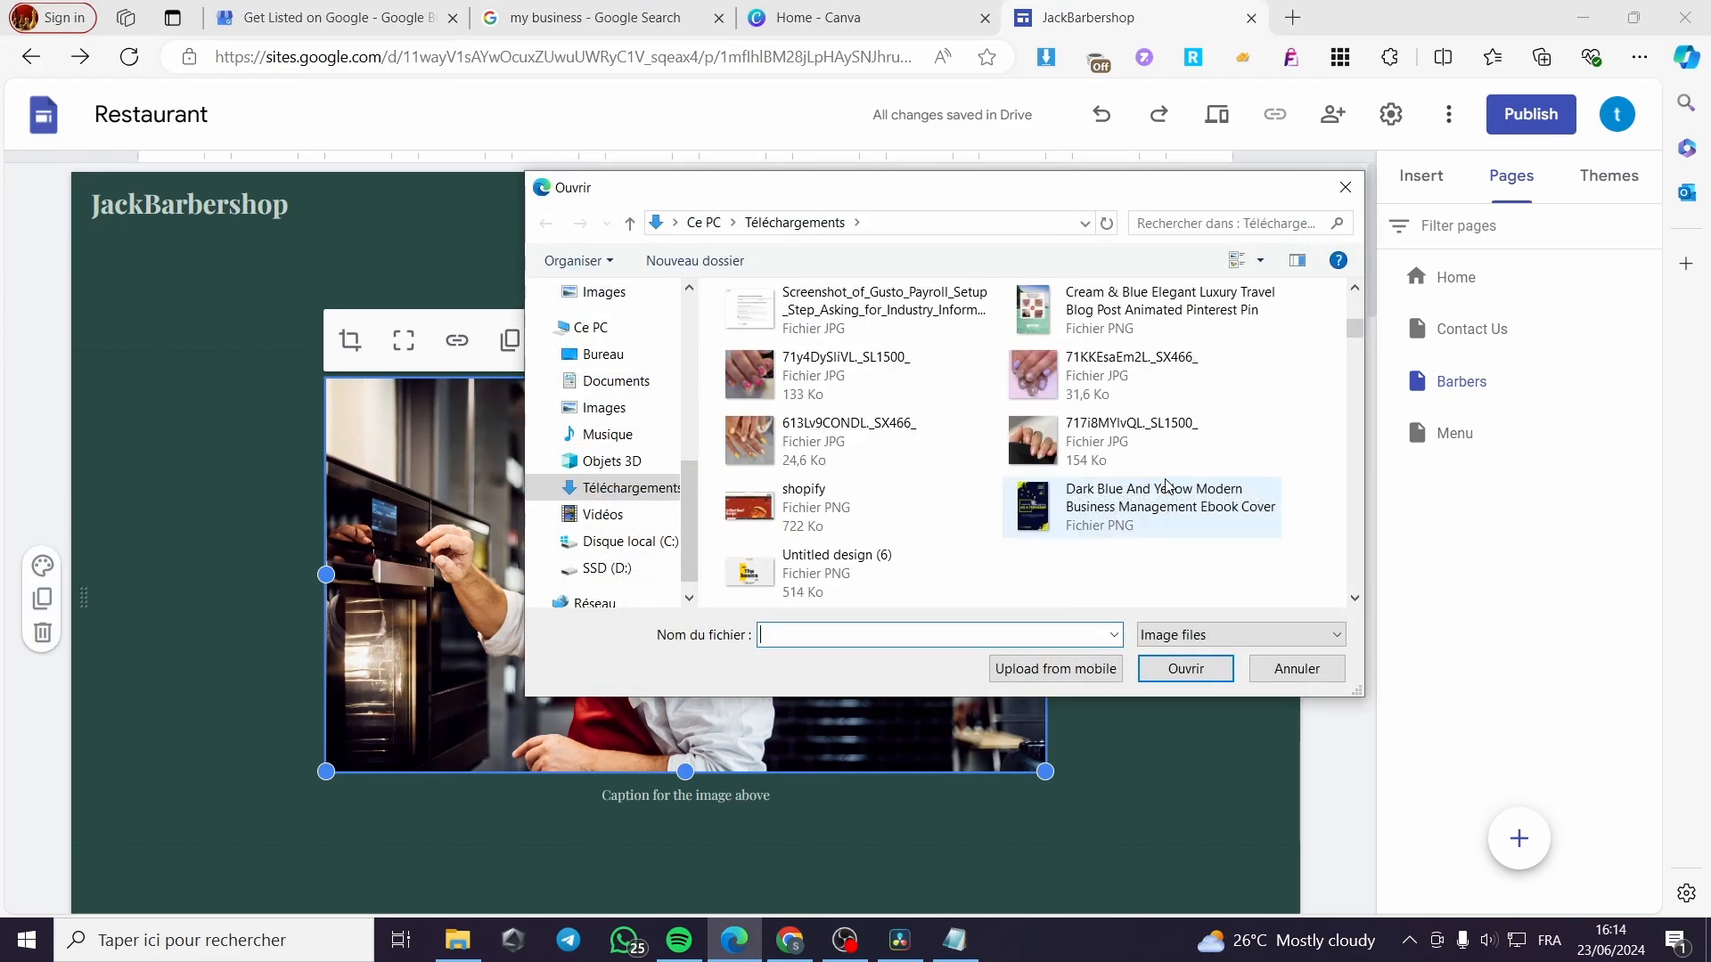
scroll(1253, 455, "down", 8)
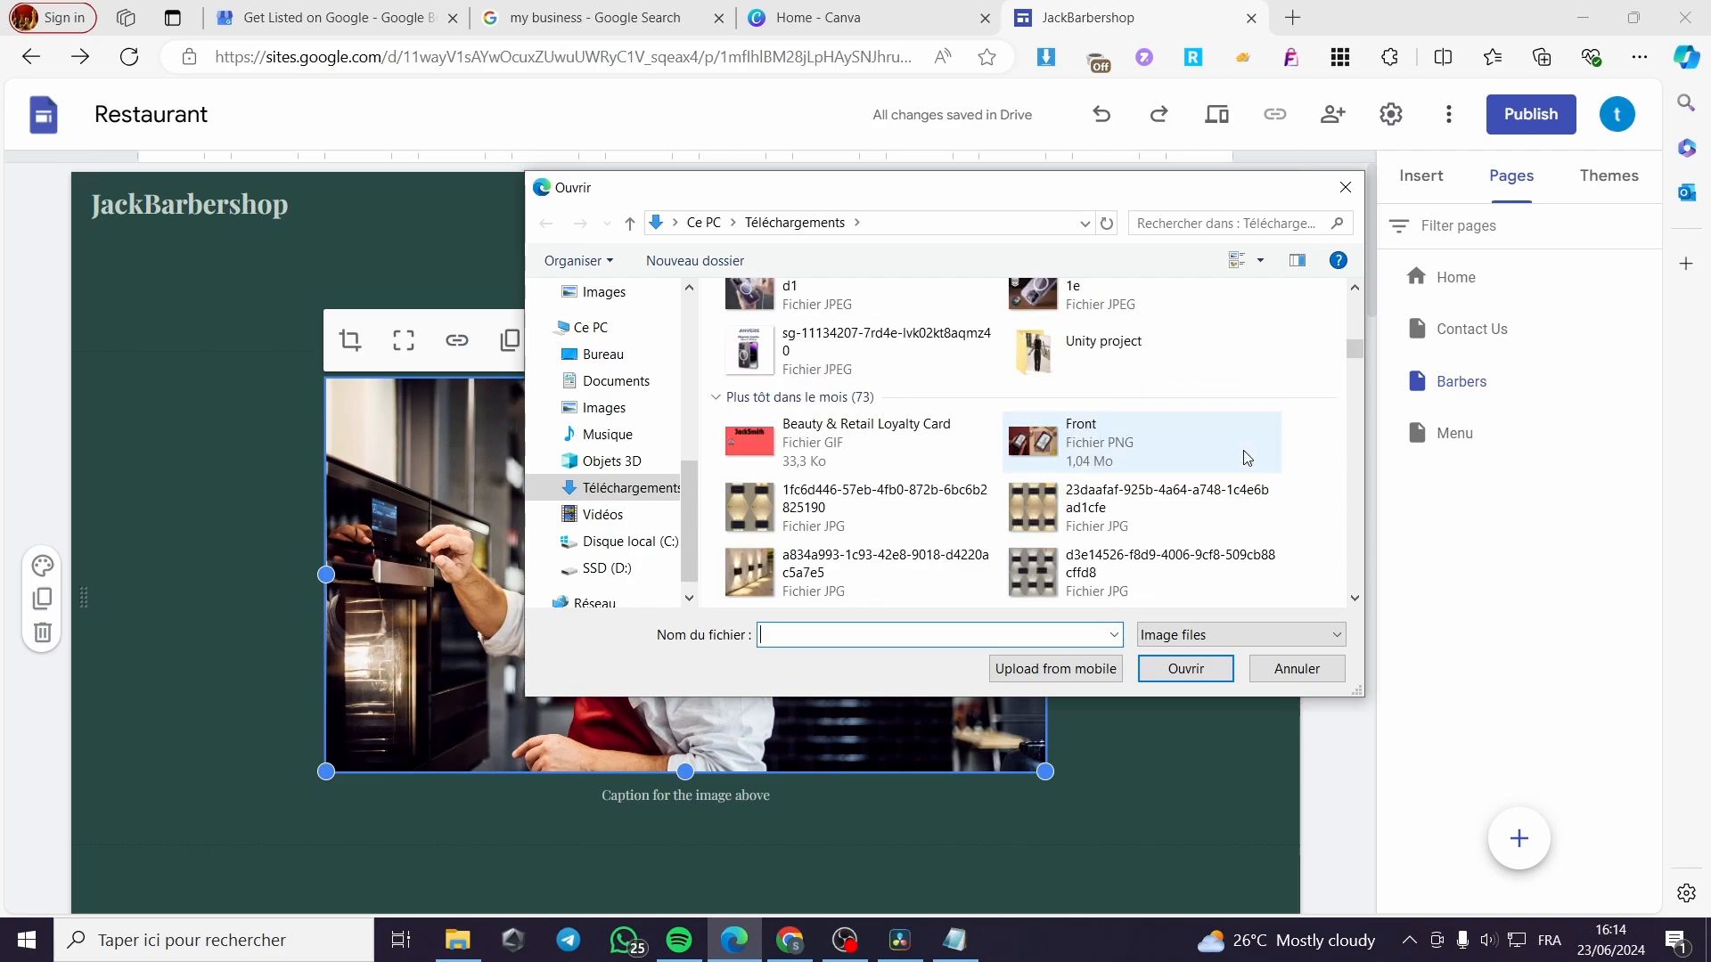
scroll(1245, 458, "down", 3)
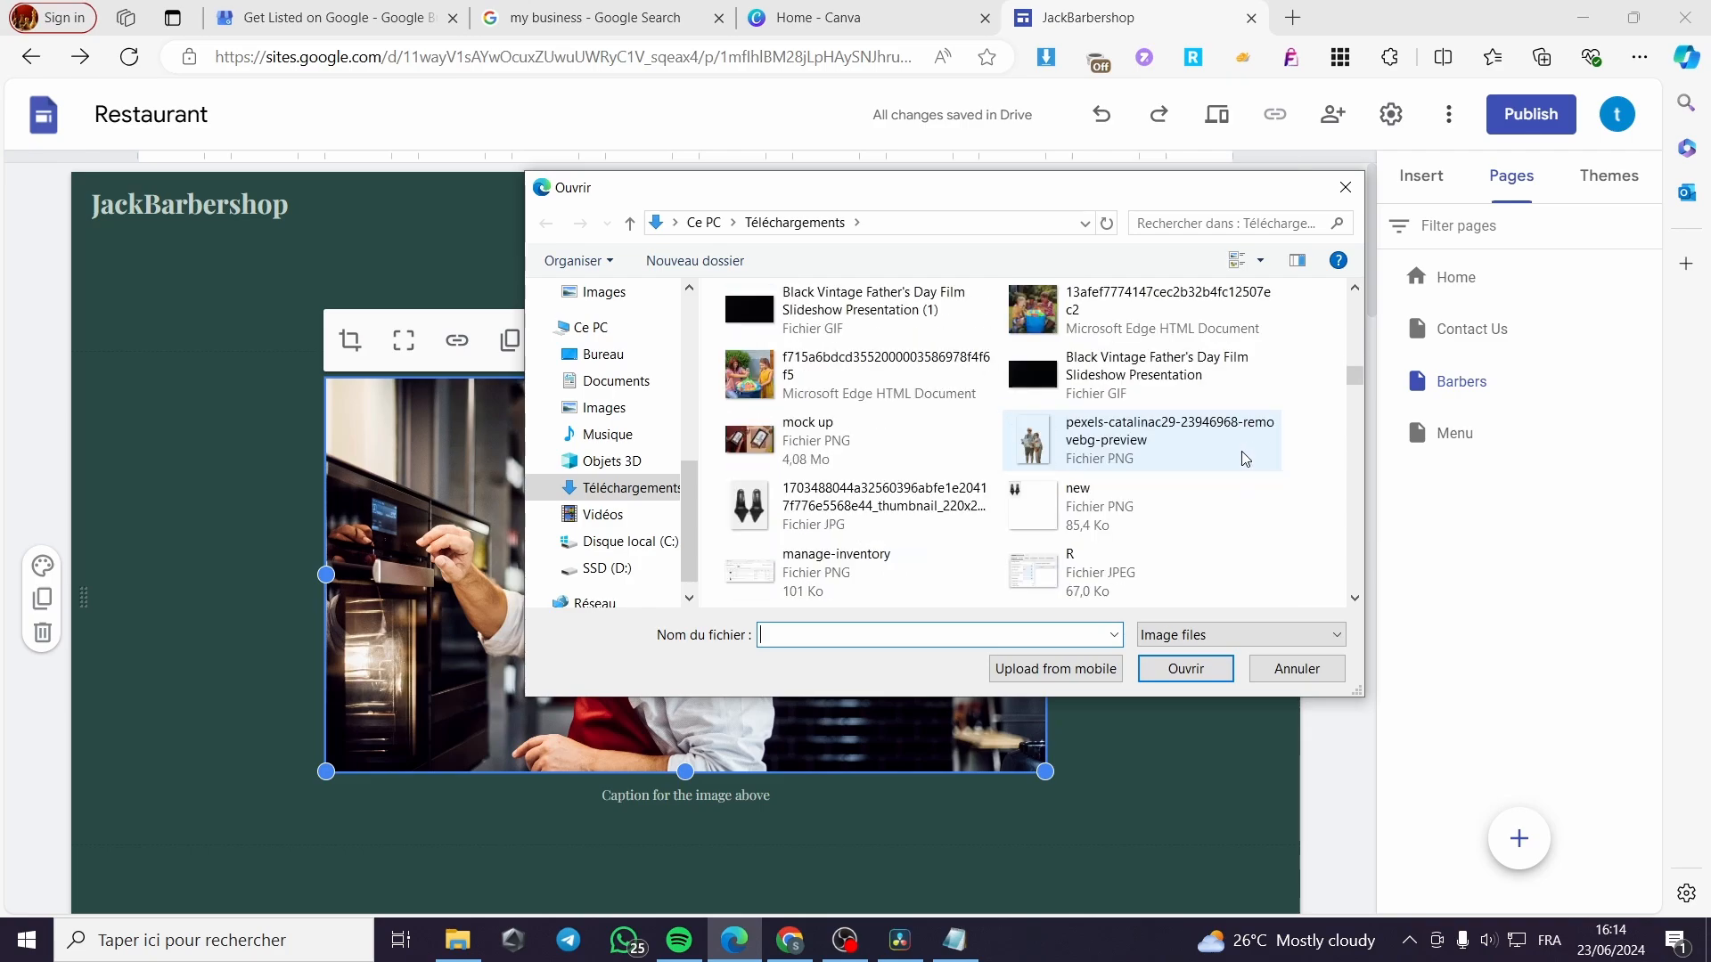
double_click(1088, 437)
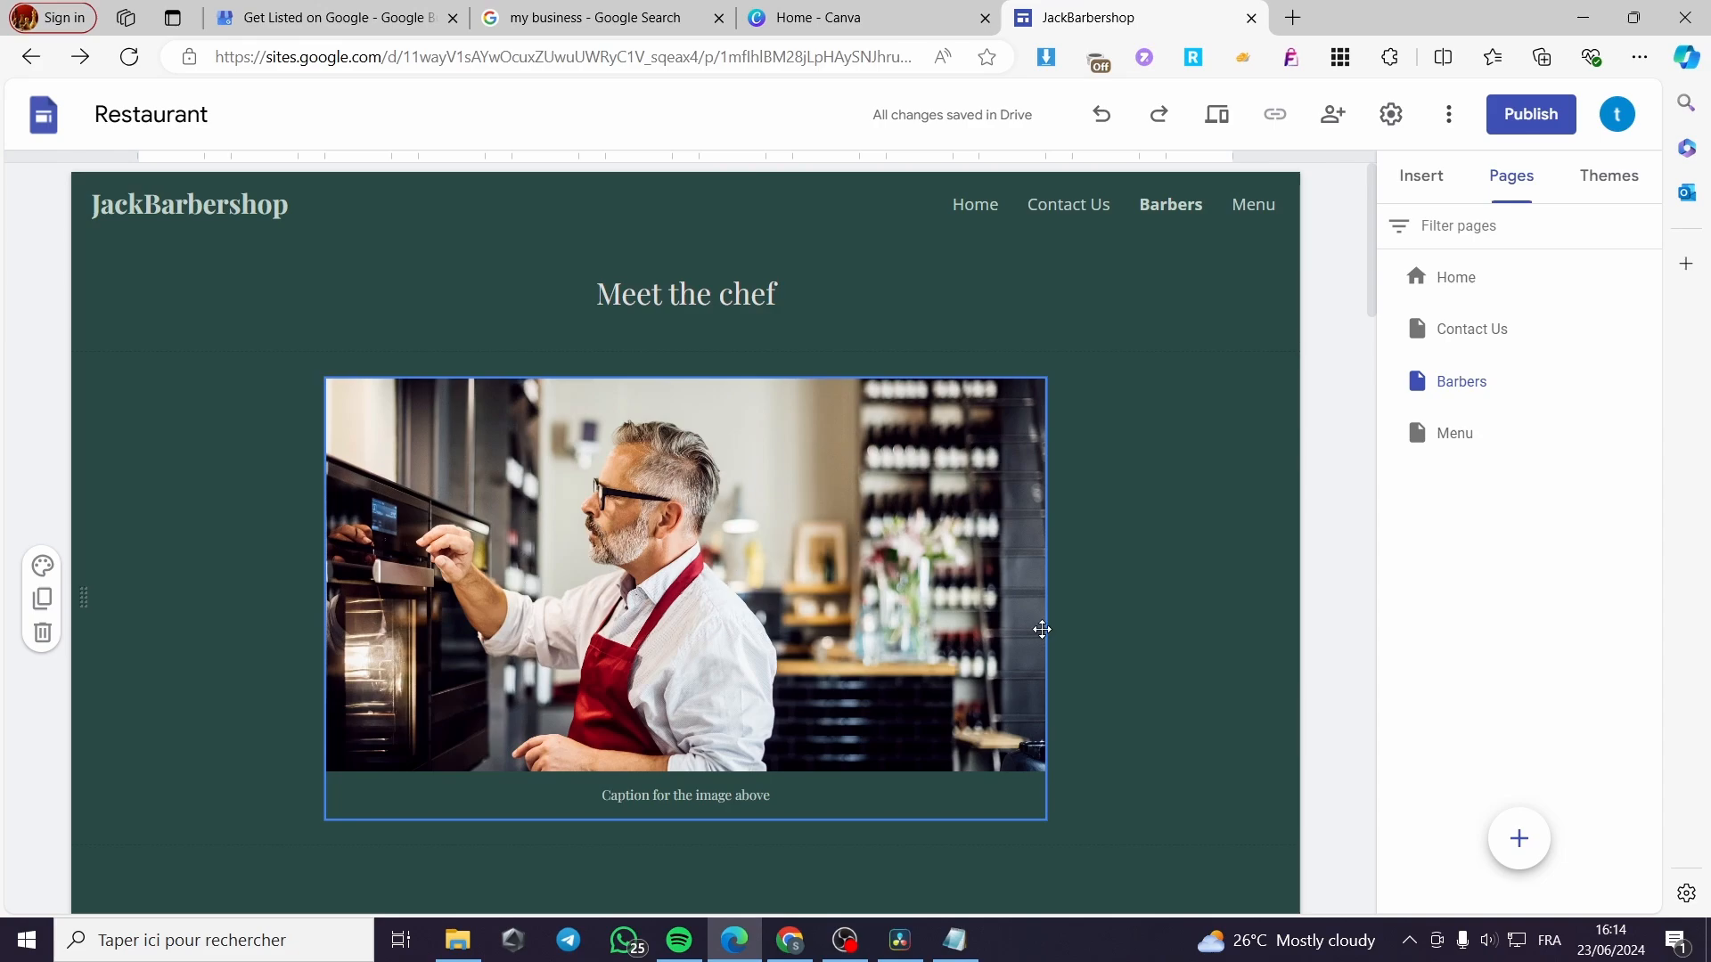
scroll(758, 585, "down", 9)
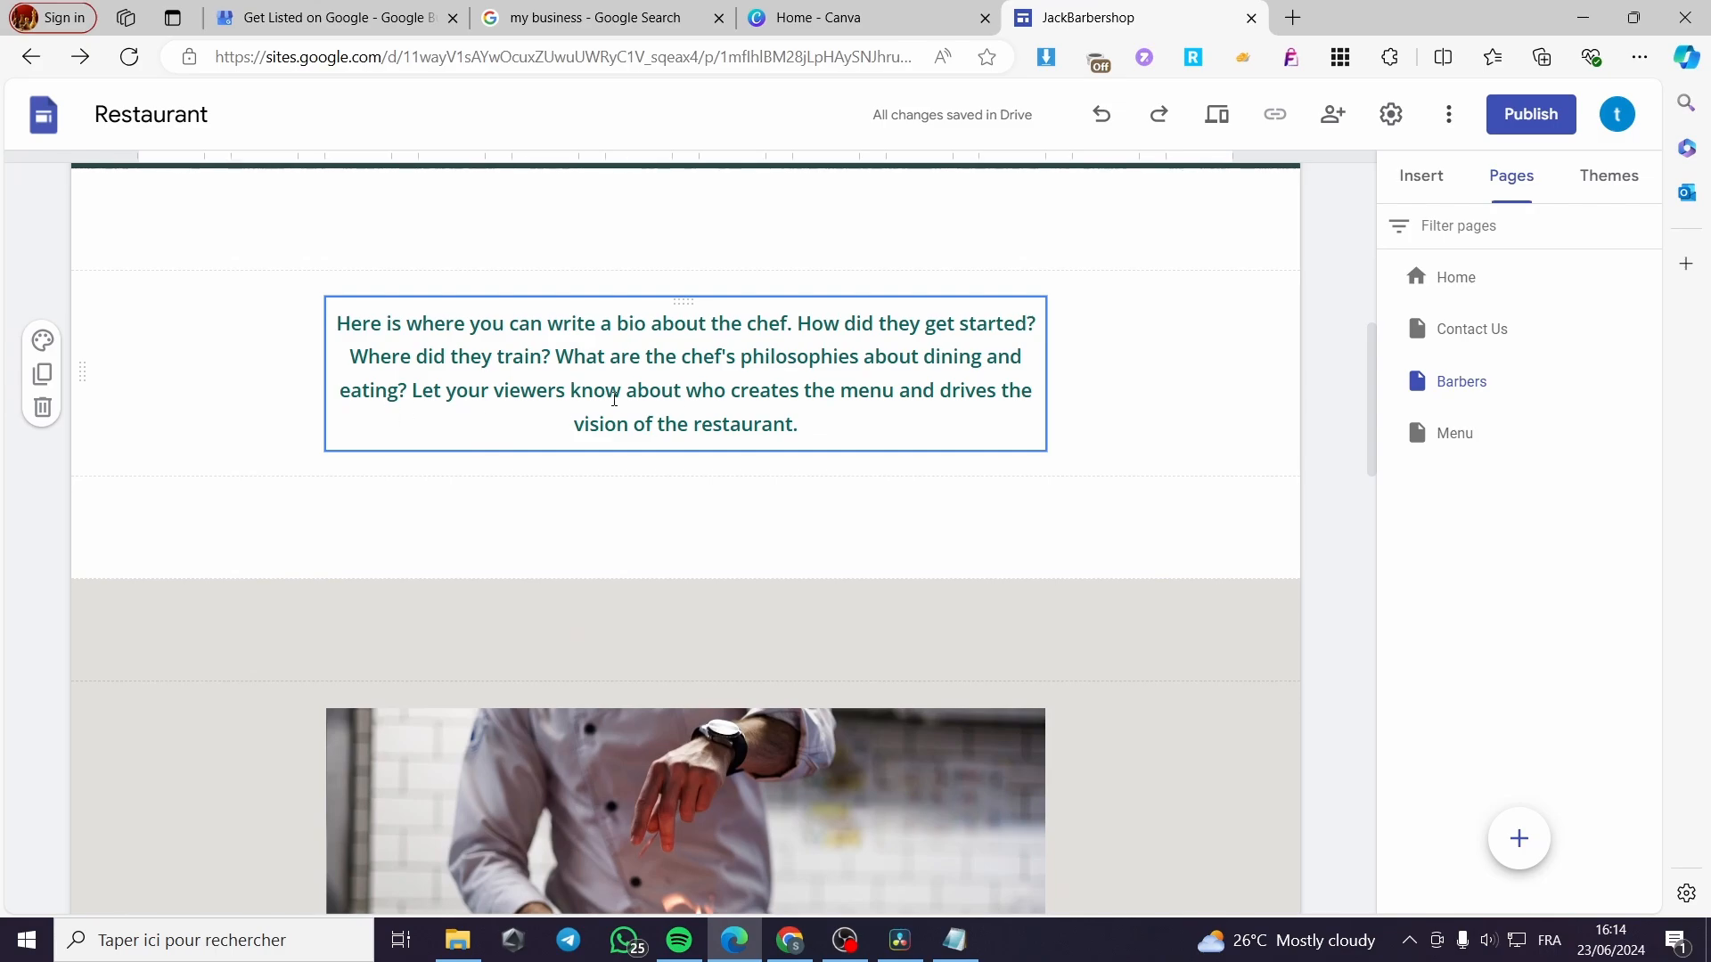
scroll(601, 346, "down", 2)
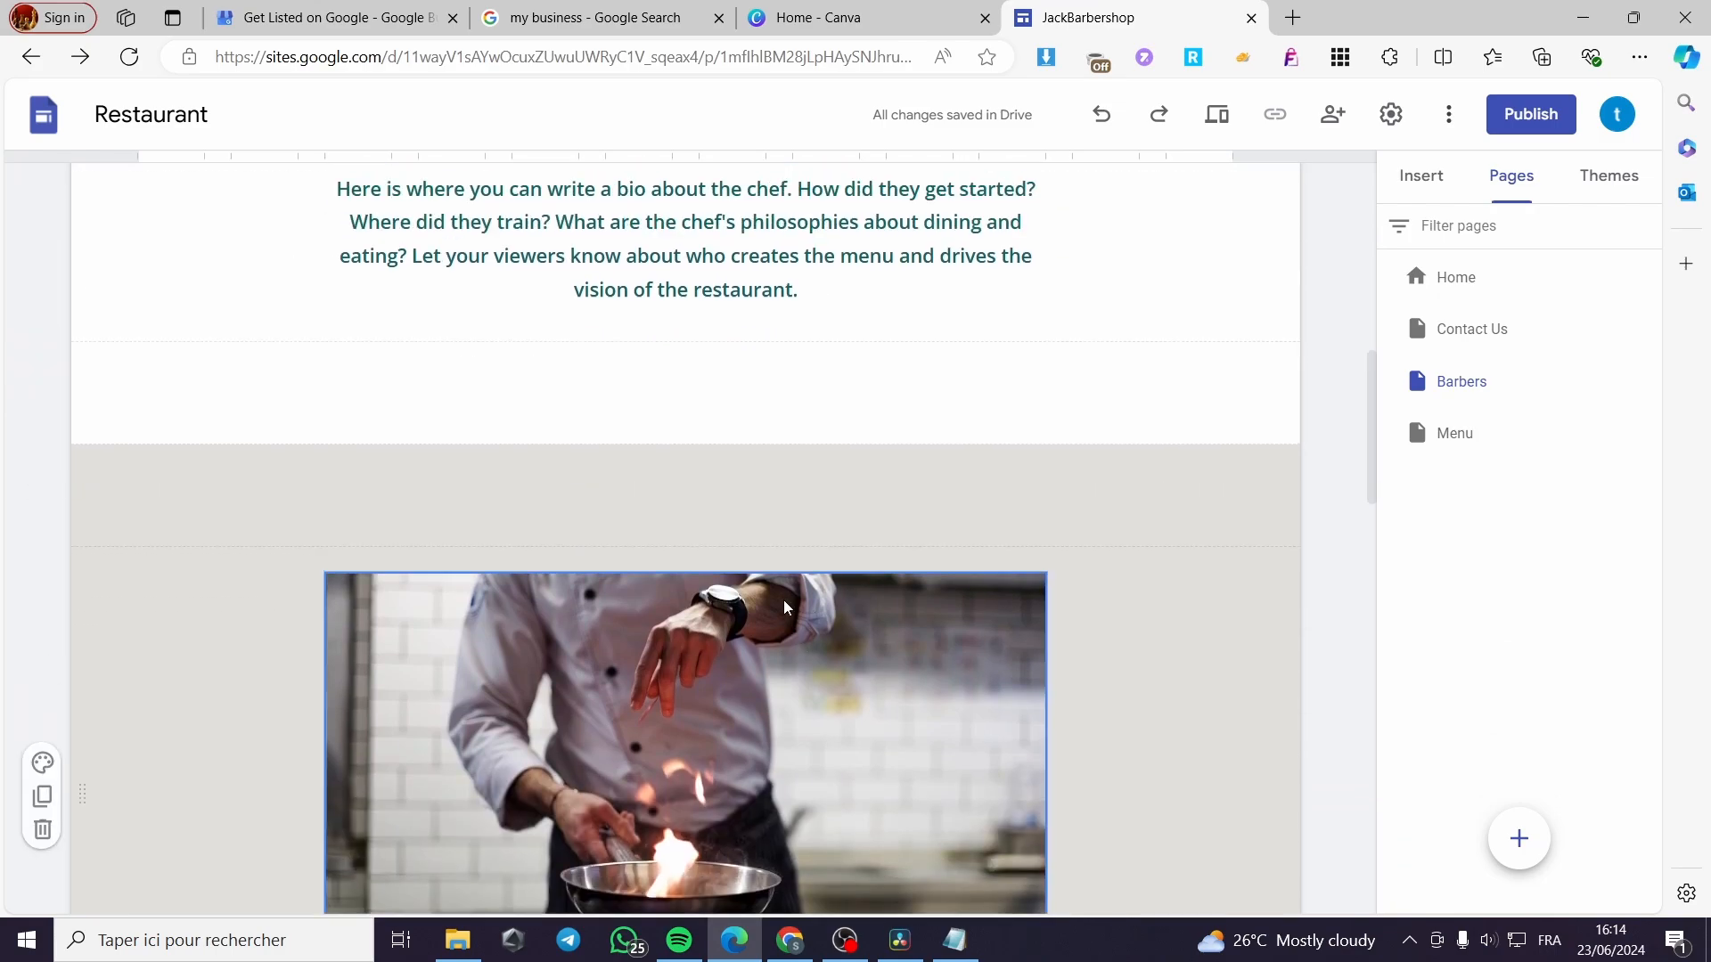
scroll(802, 401, "up", 8)
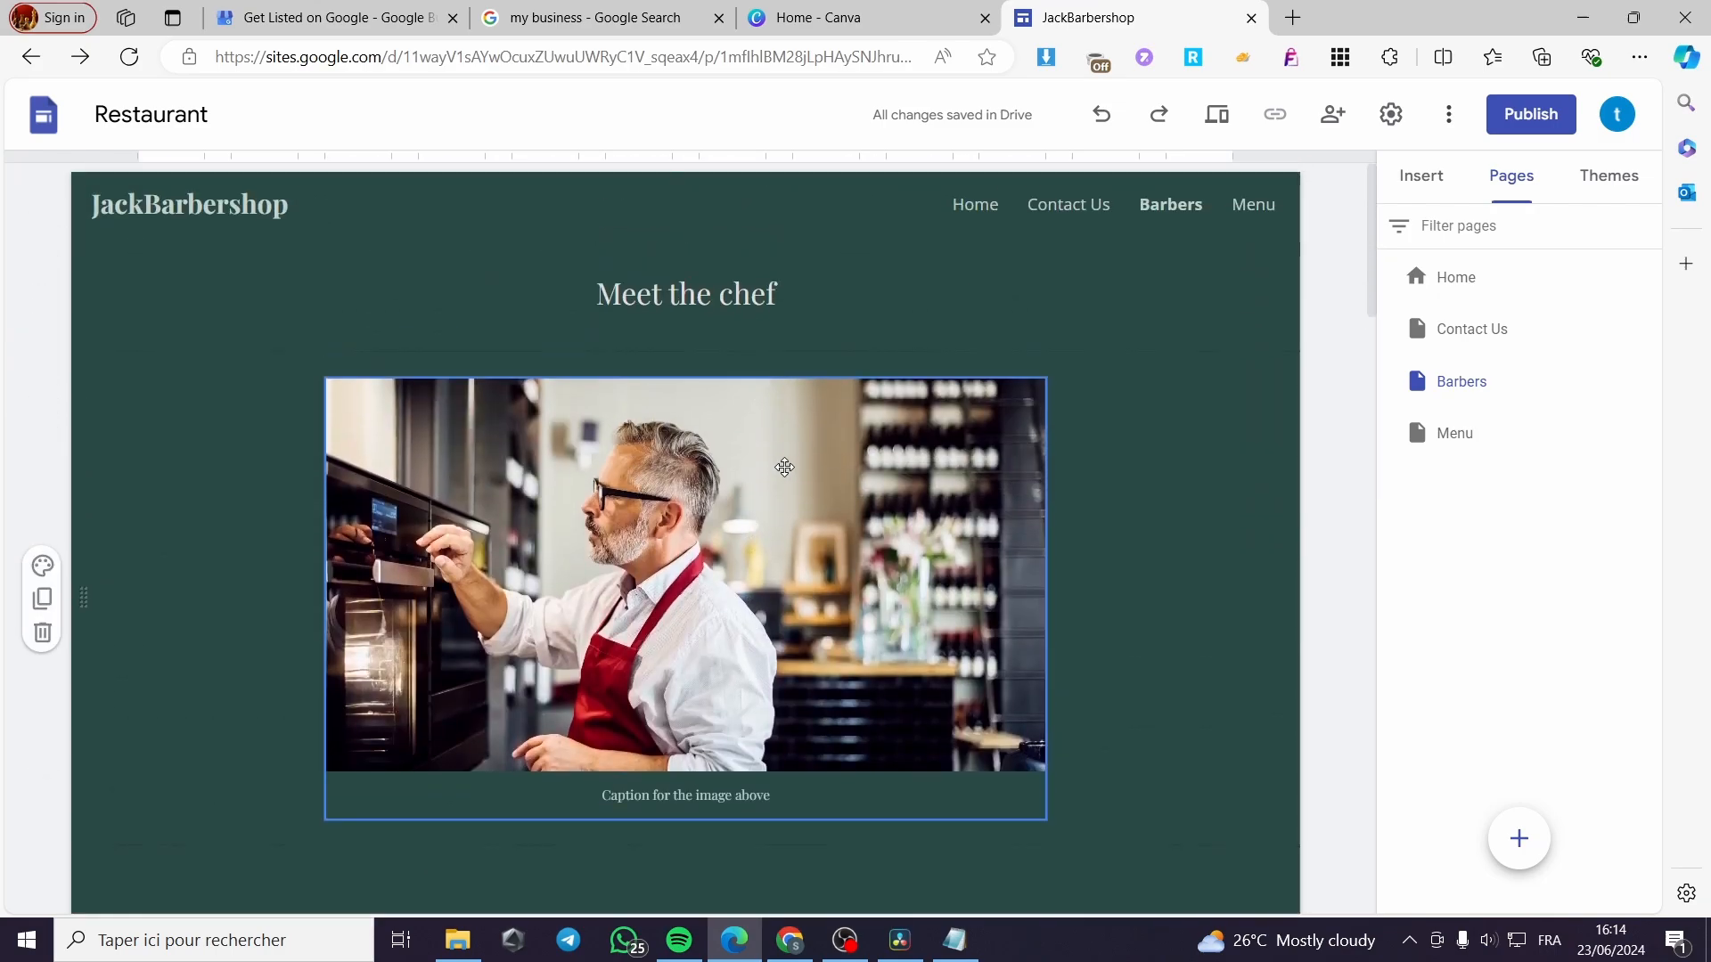
double_click(784, 467)
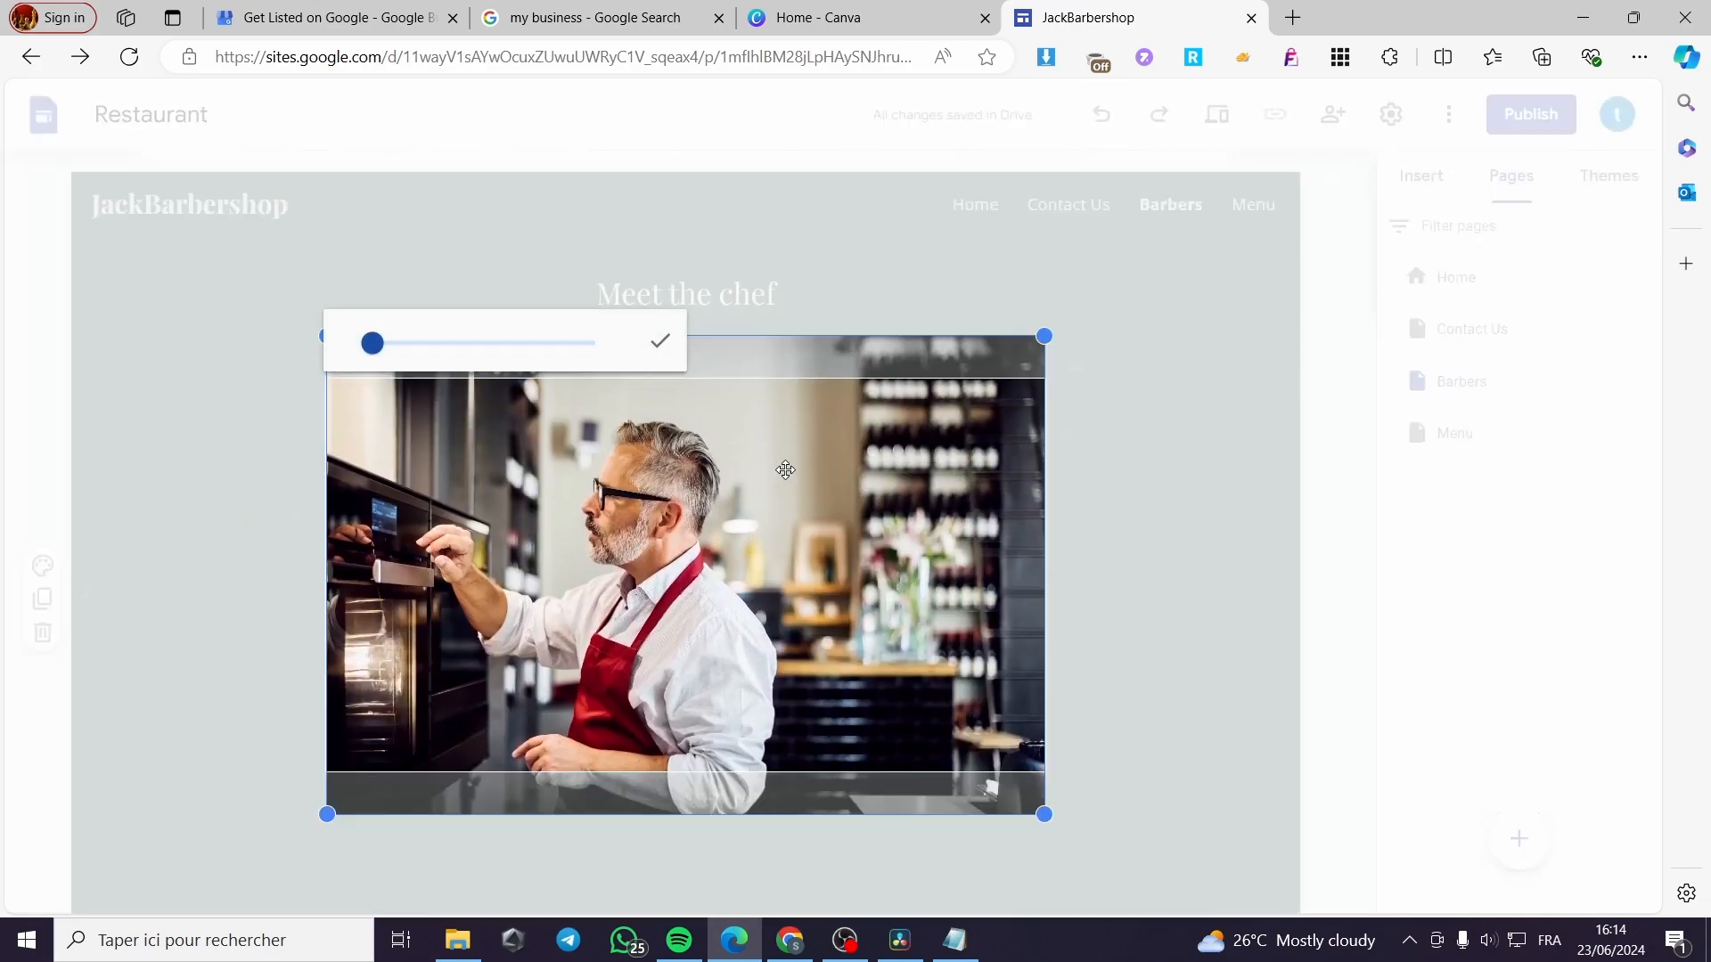
left_click(1163, 452)
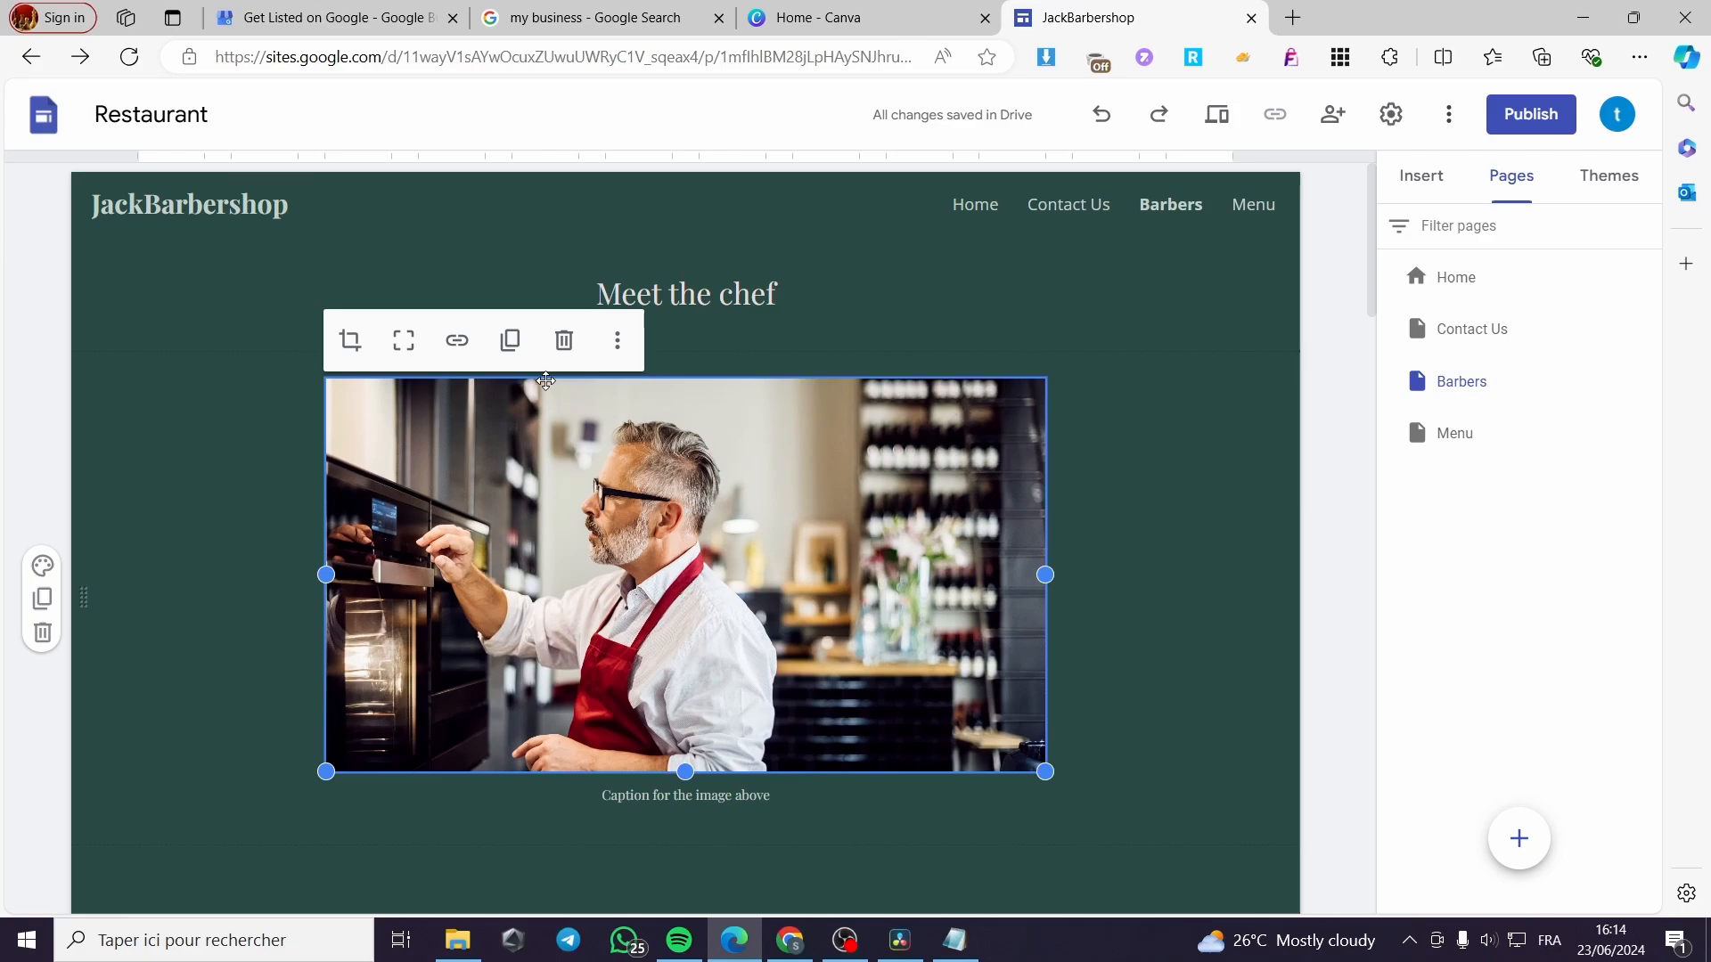
left_click(617, 340)
mouse_move(707, 401)
left_click(825, 409)
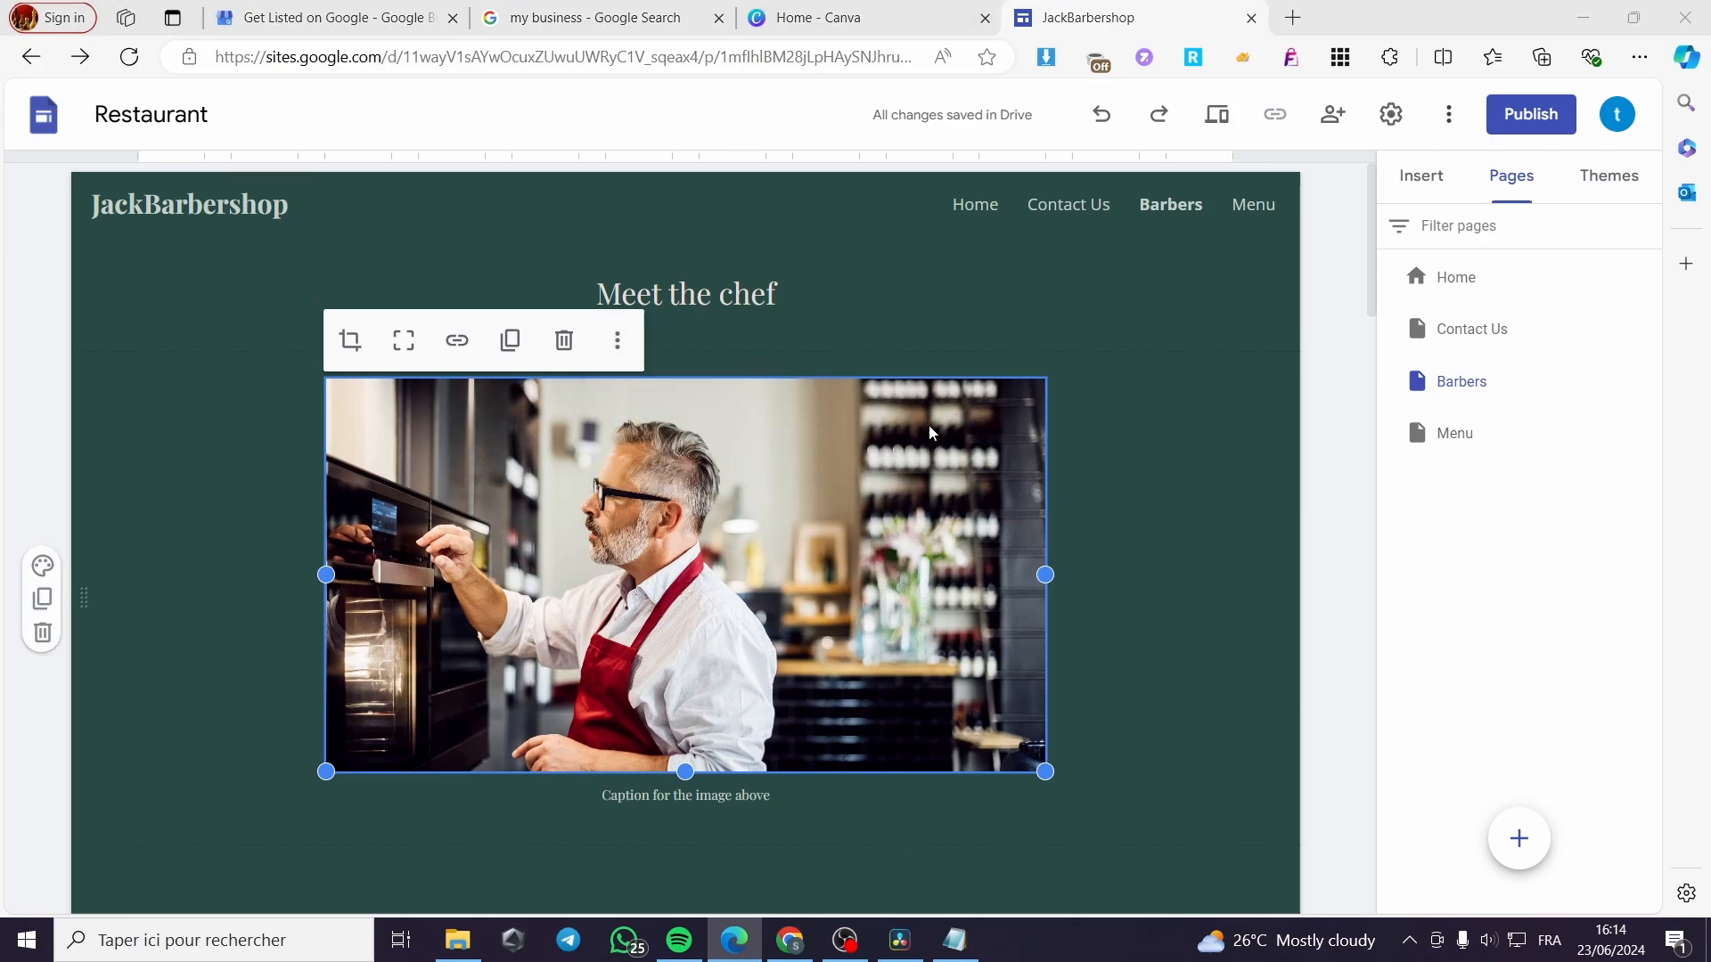
scroll(1094, 499, "down", 10)
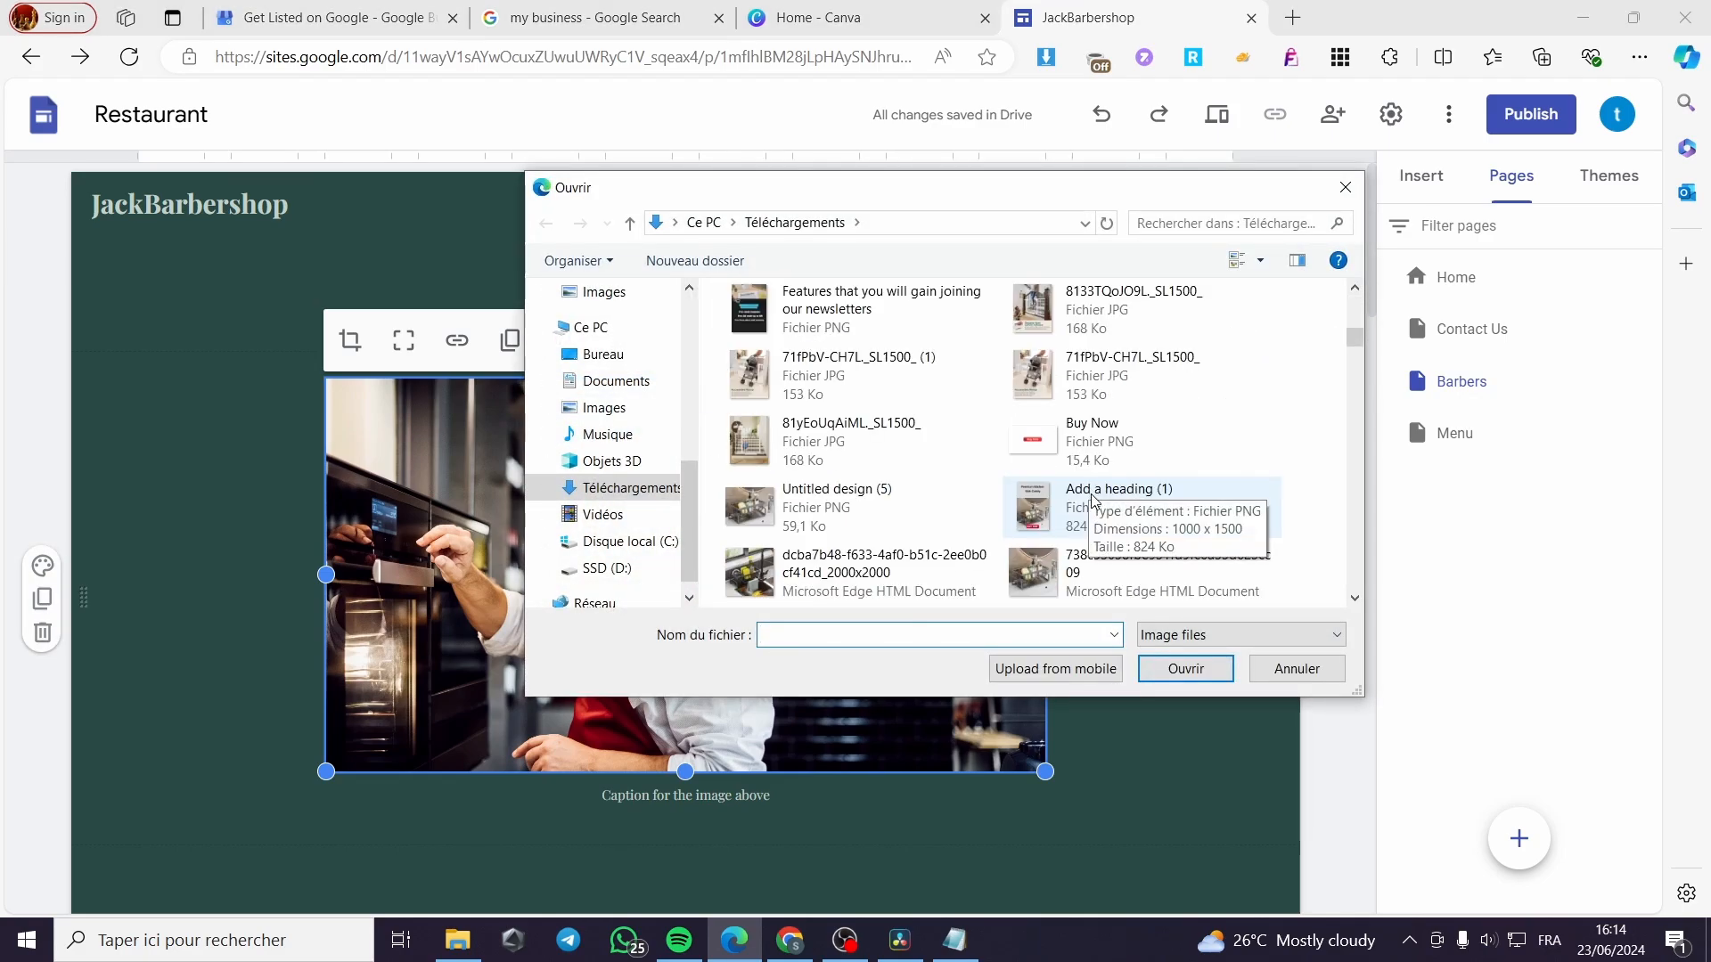
scroll(1094, 499, "down", 10)
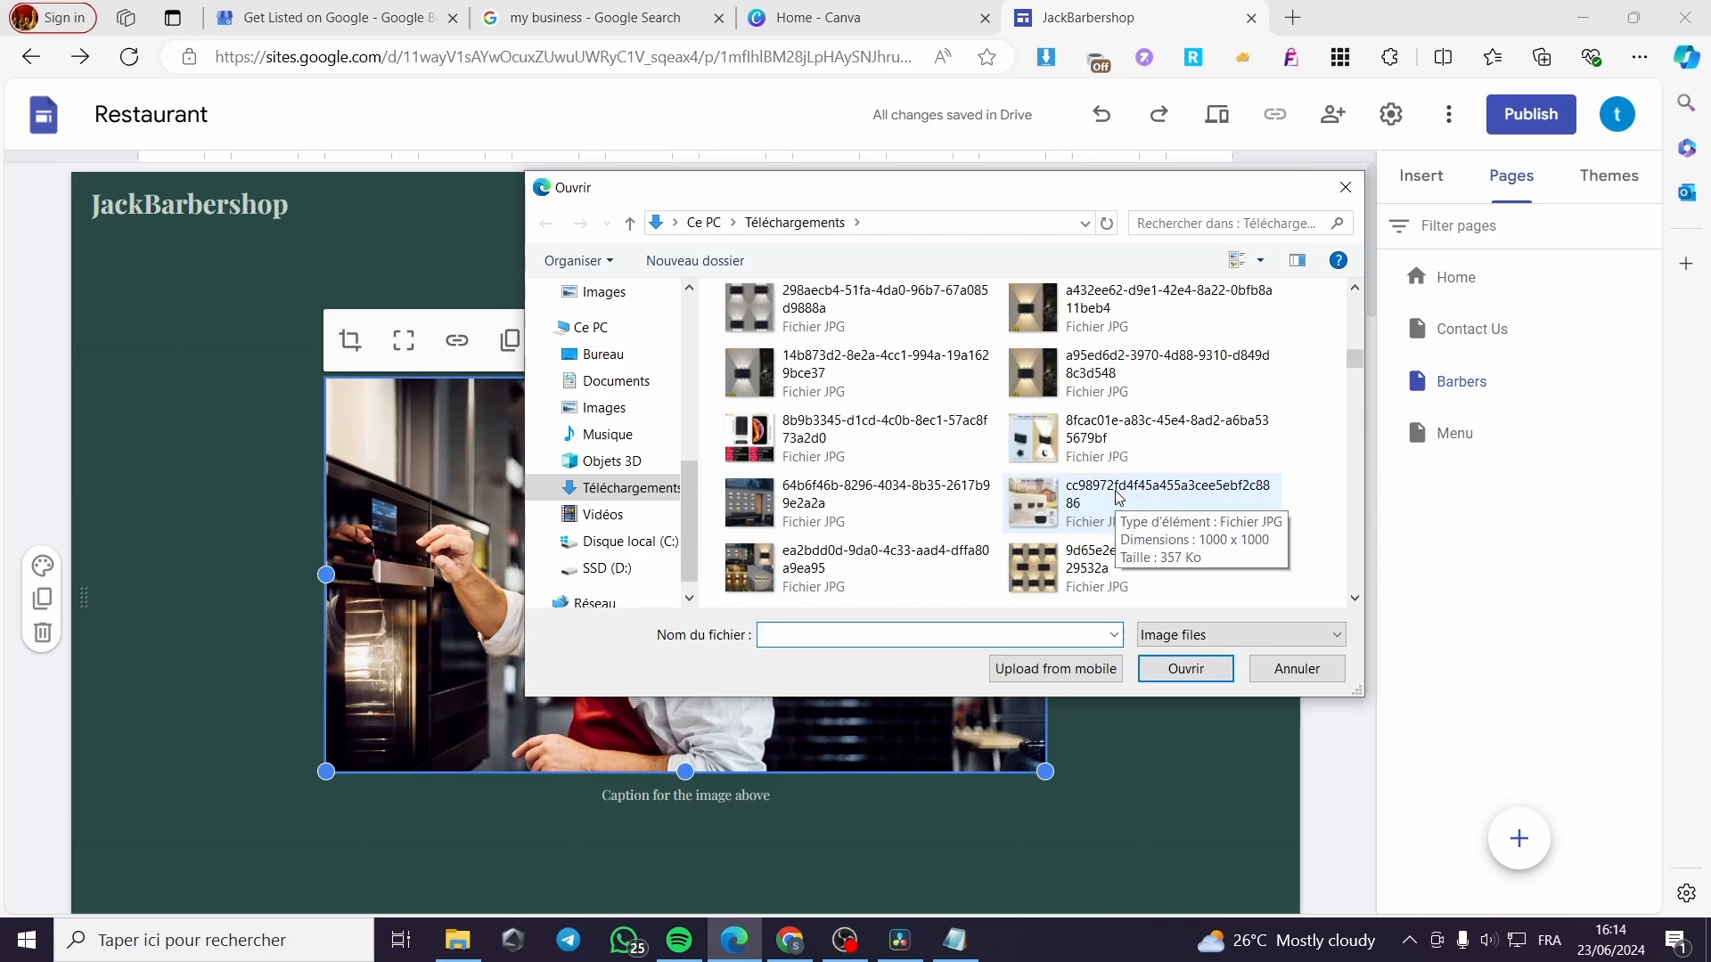
scroll(1119, 497, "down", 10)
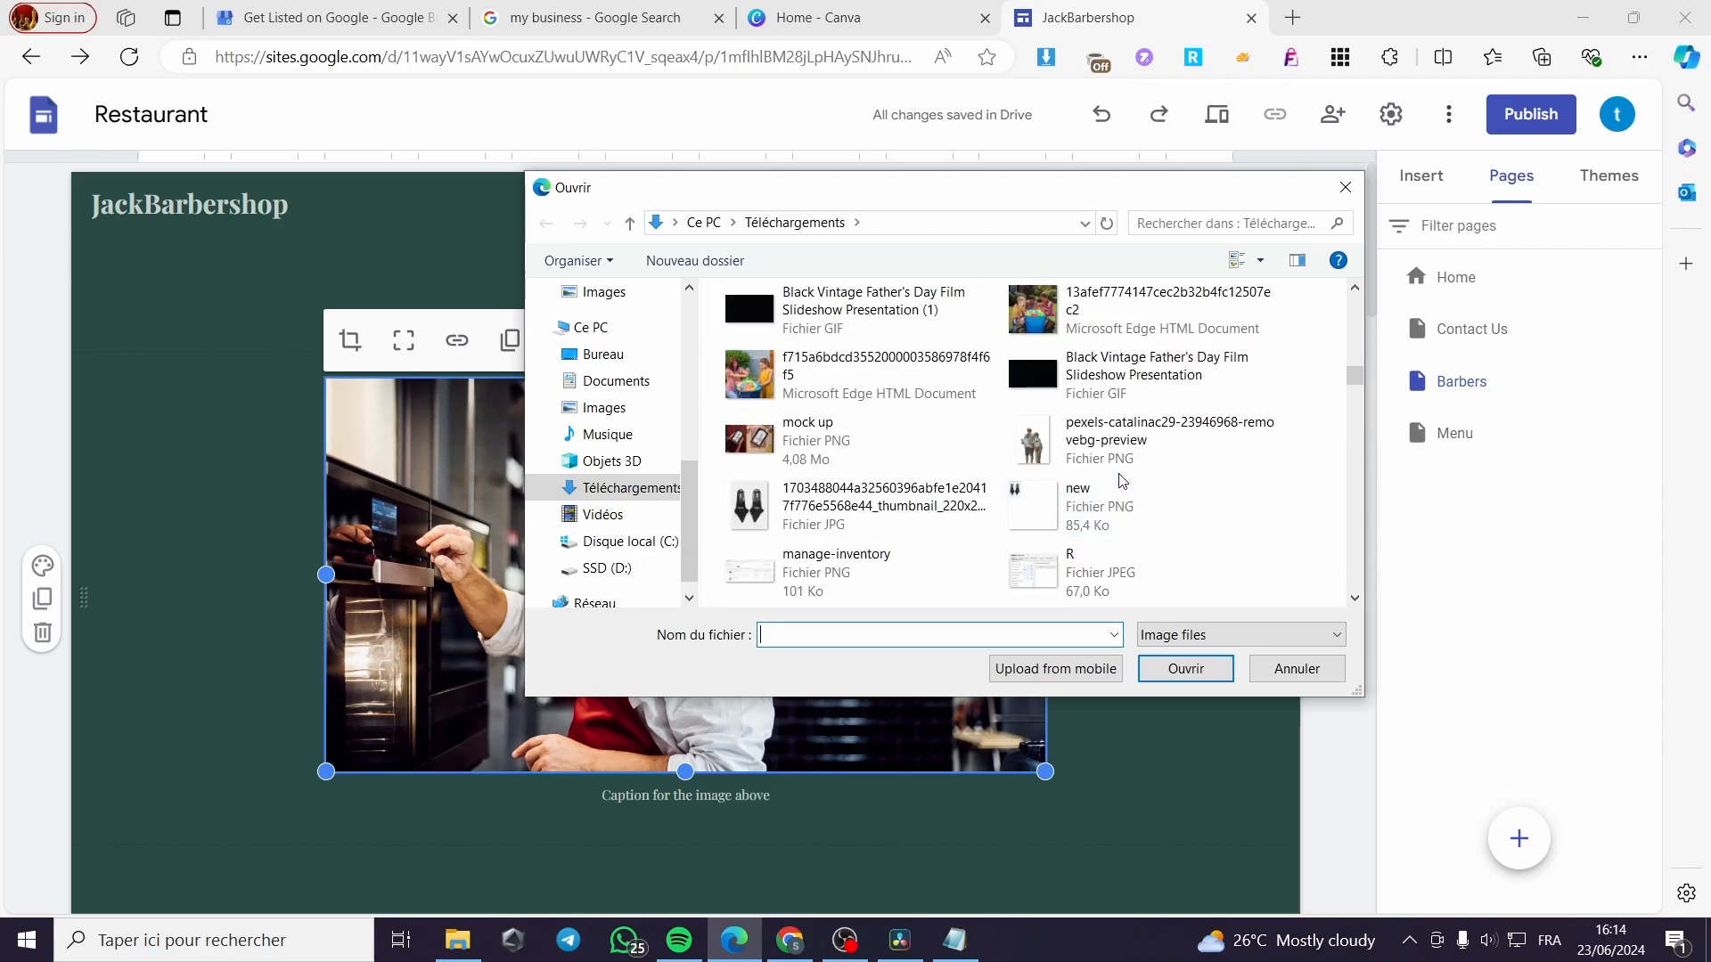
double_click(1114, 446)
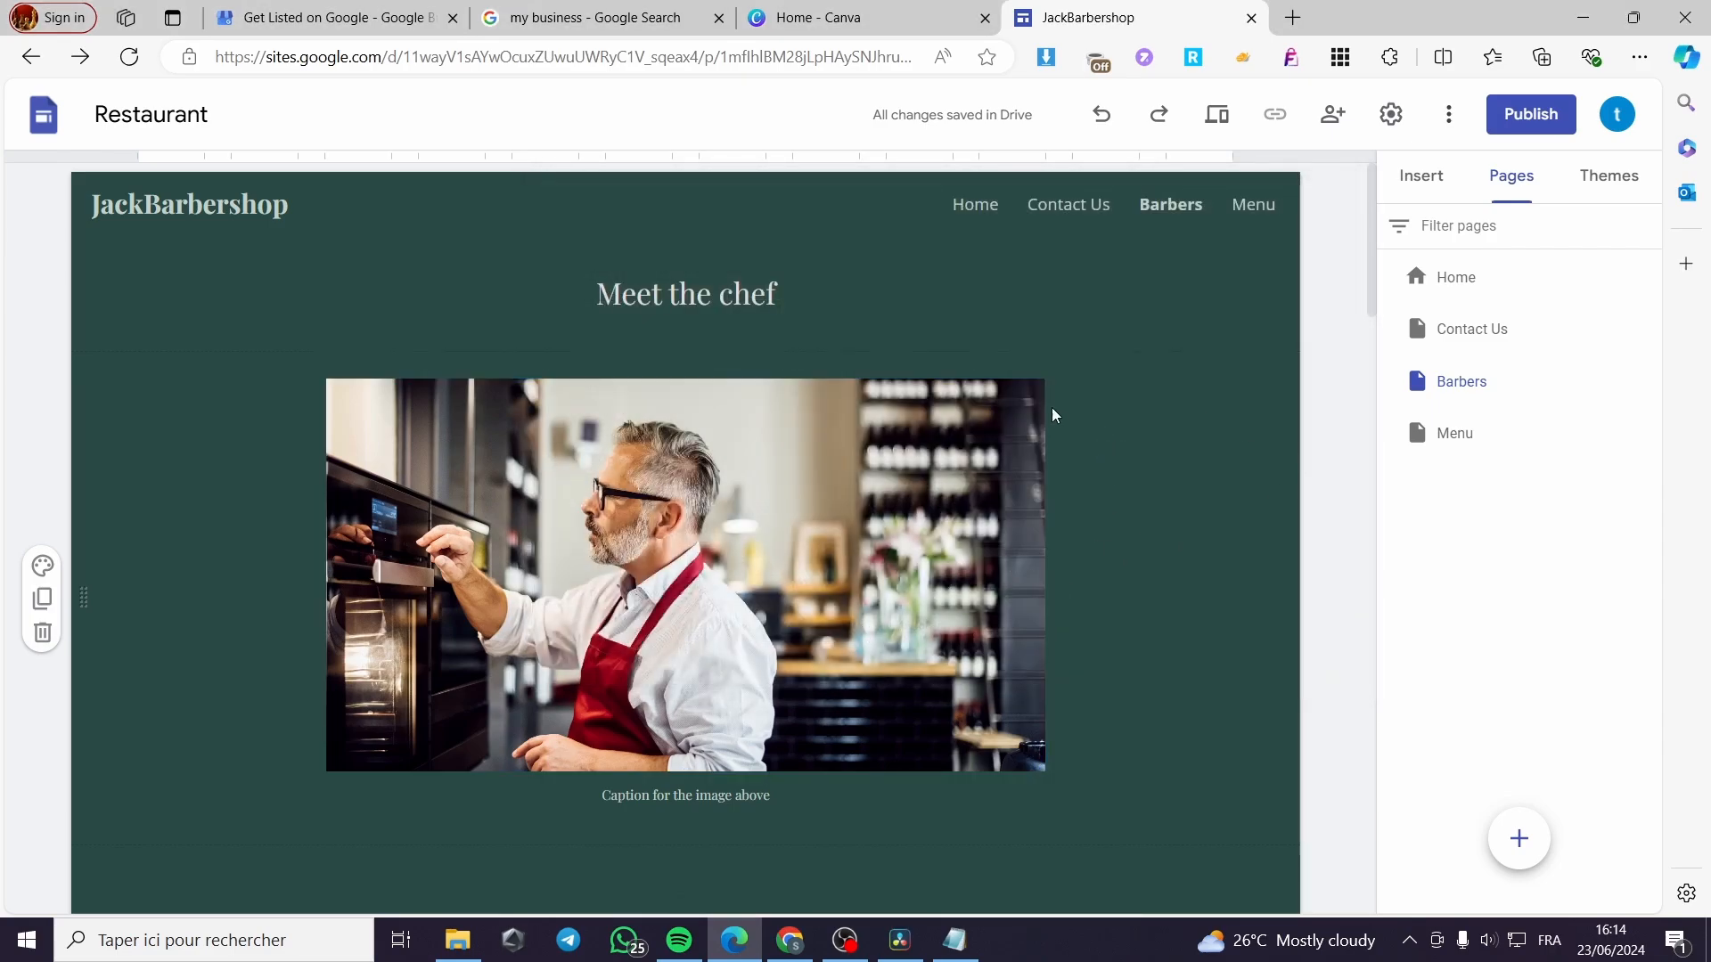
Step: Open the site's Home page and view the large dish photo below the Reservations button
left_click(1424, 181)
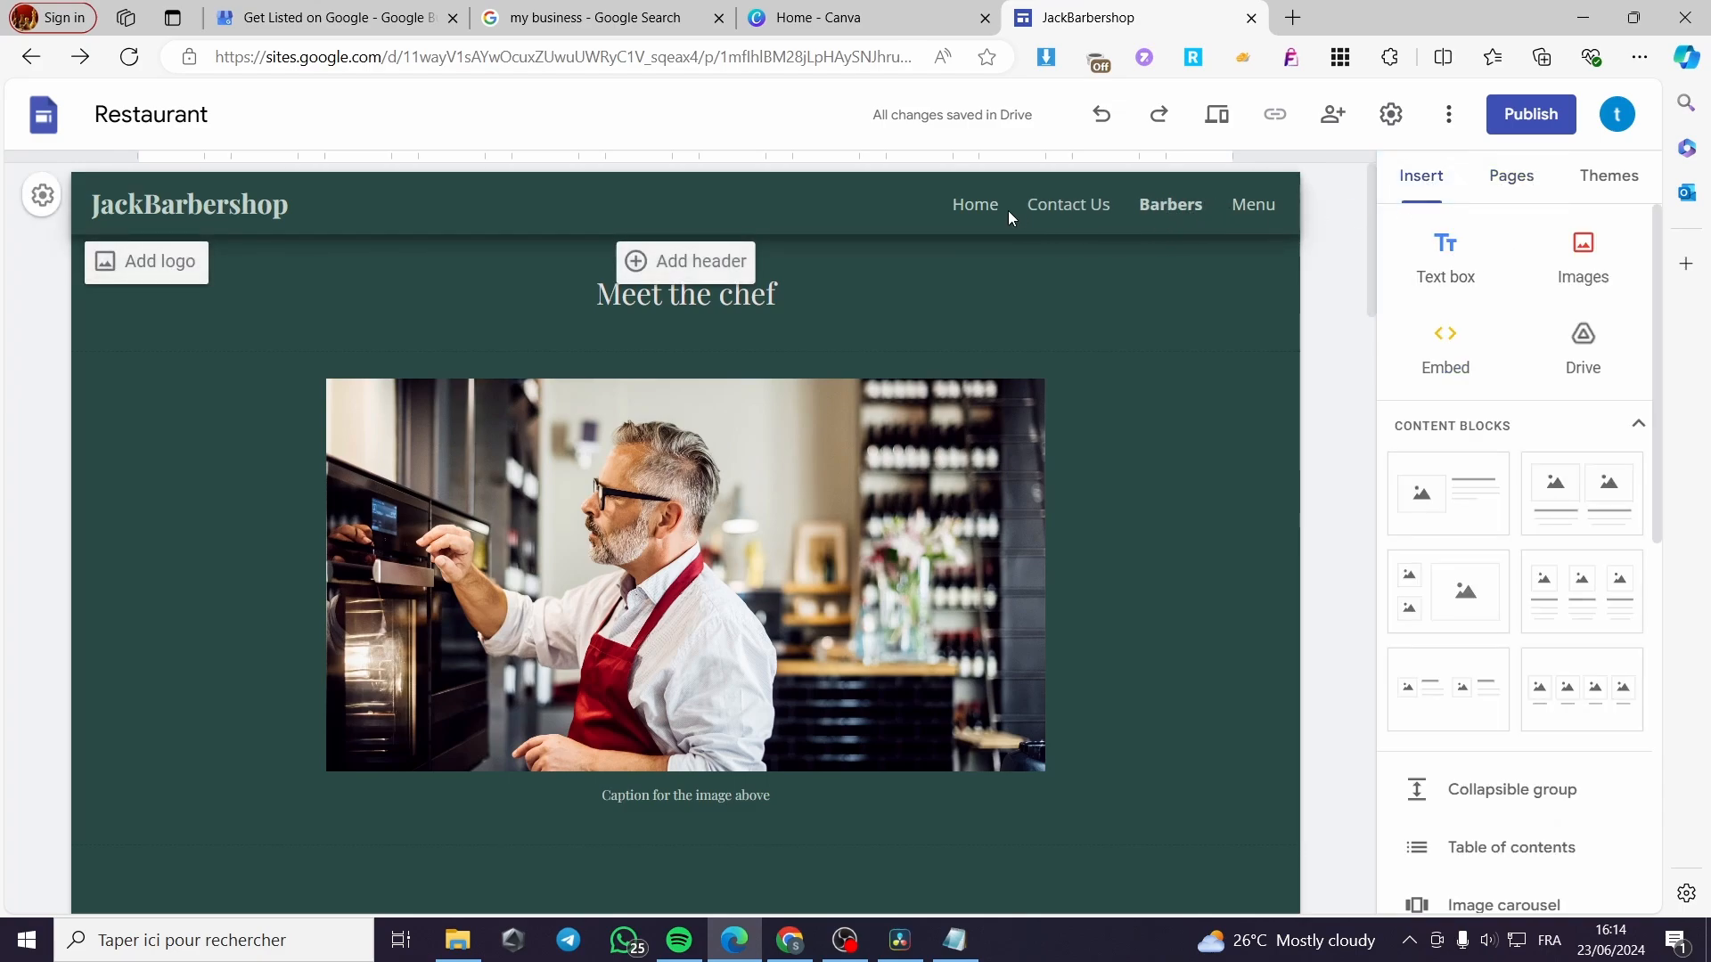
left_click(974, 207)
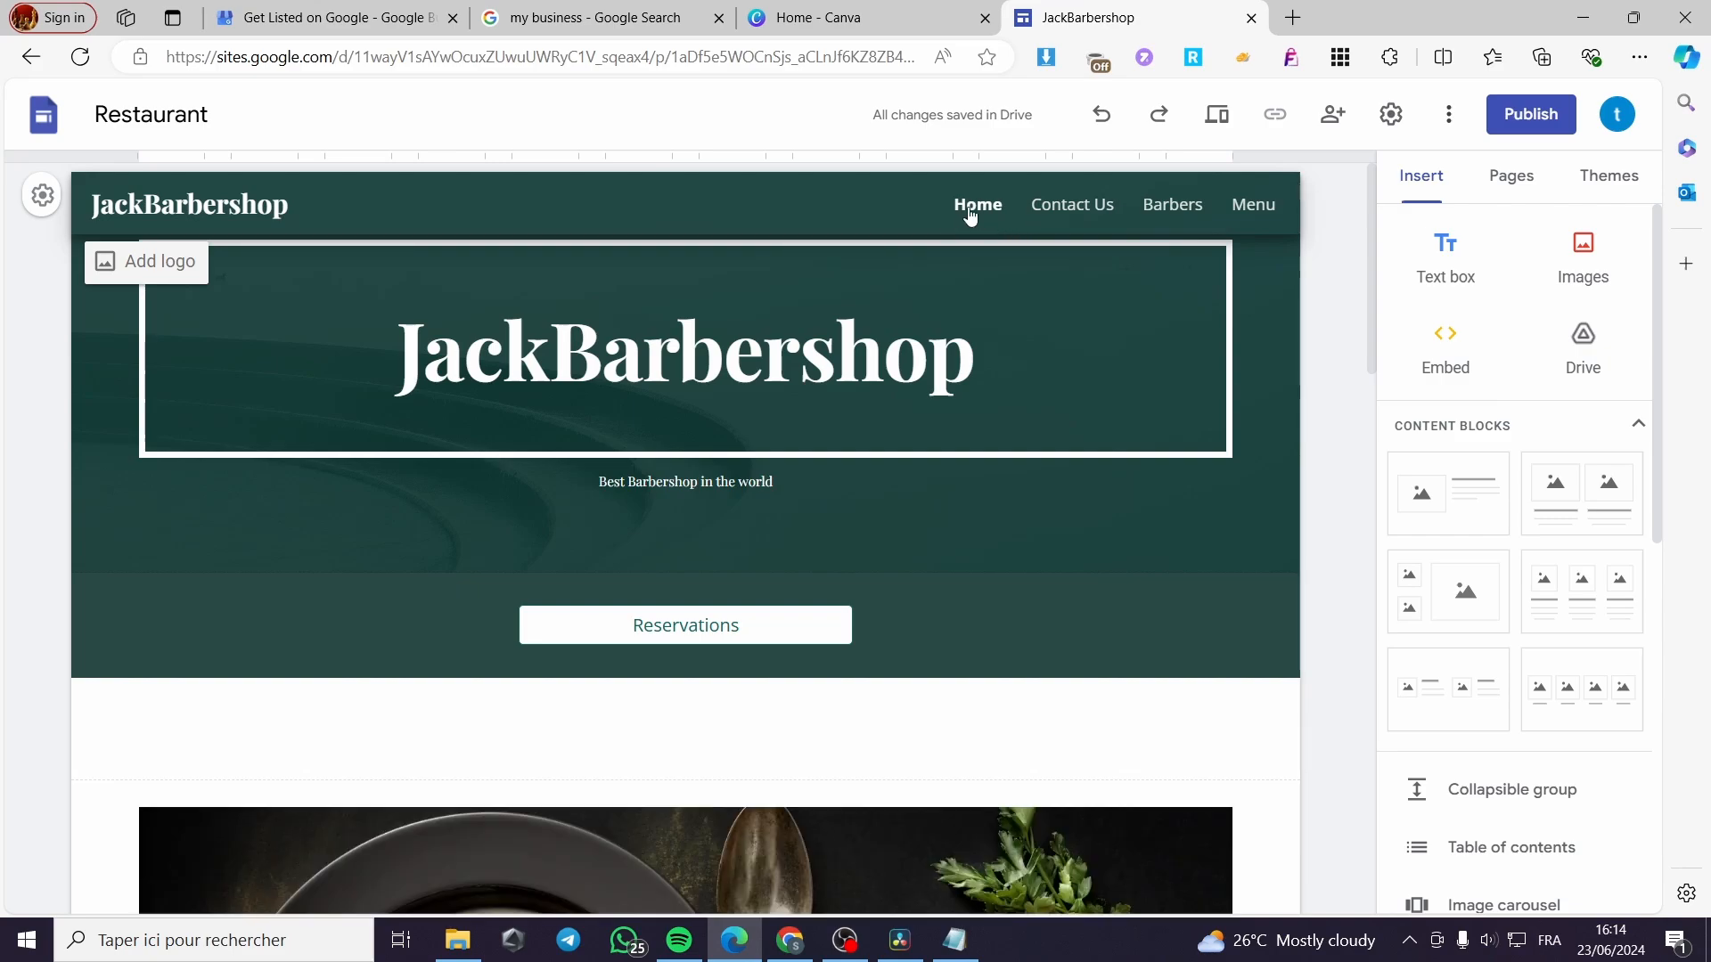
scroll(810, 546, "down", 6)
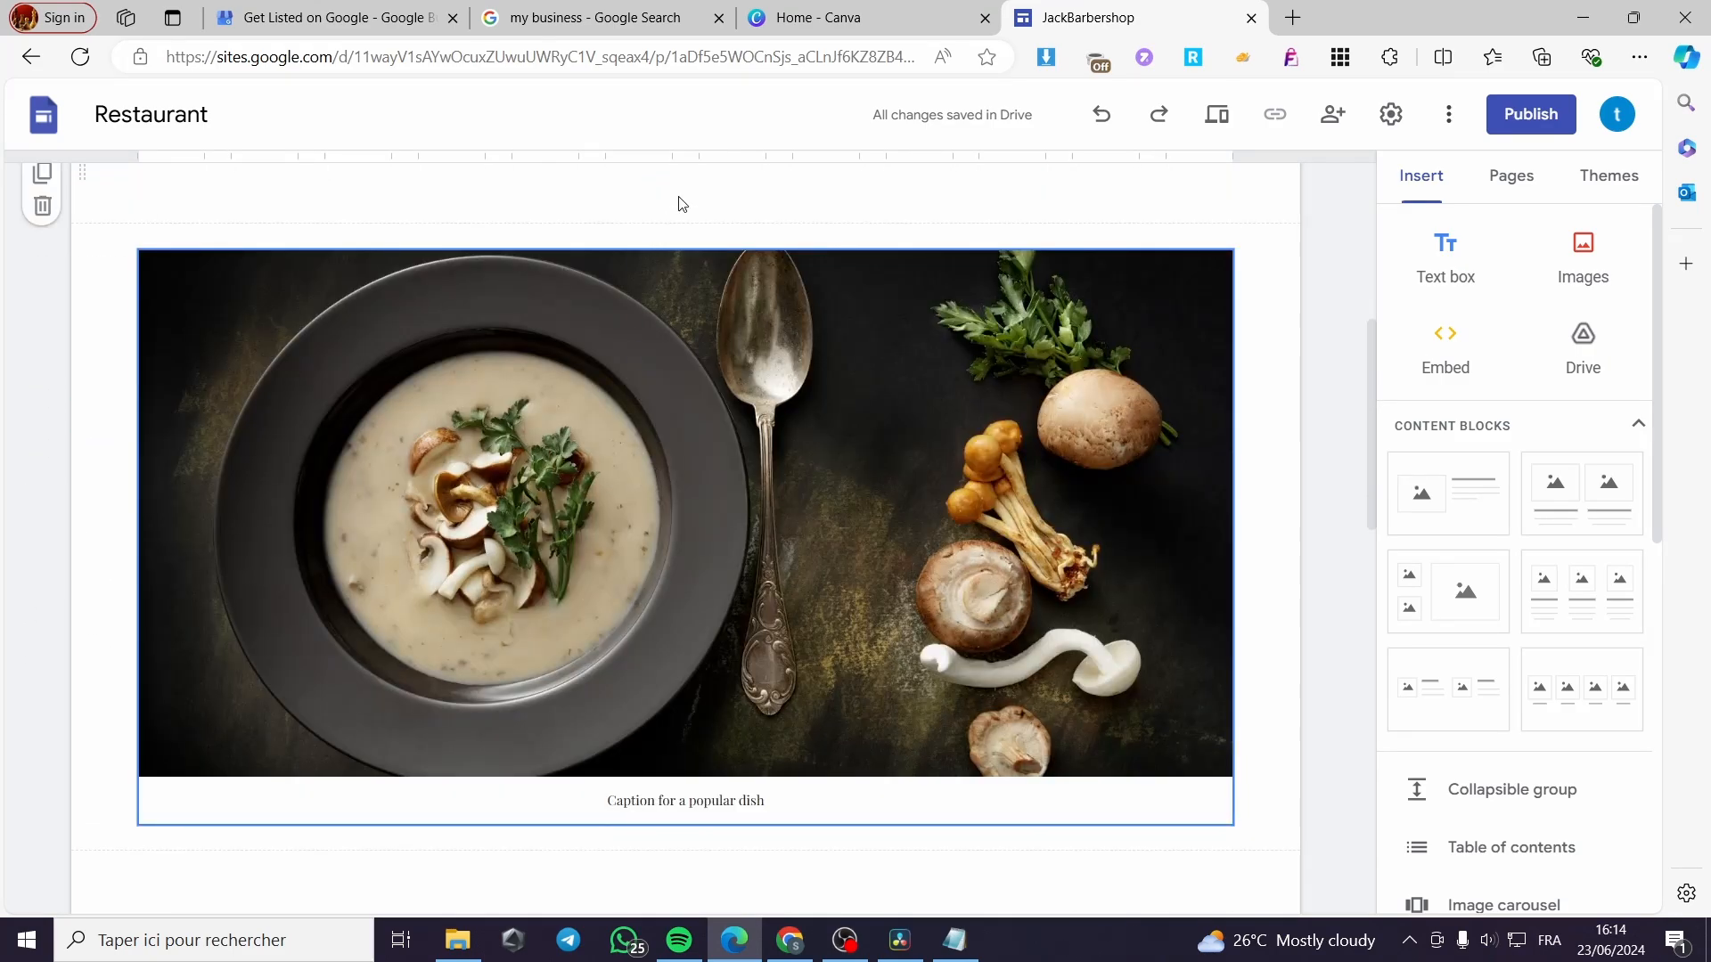
Step: Switch to Canva and look through the recent designs for an image suitable for the website
left_click(882, 18)
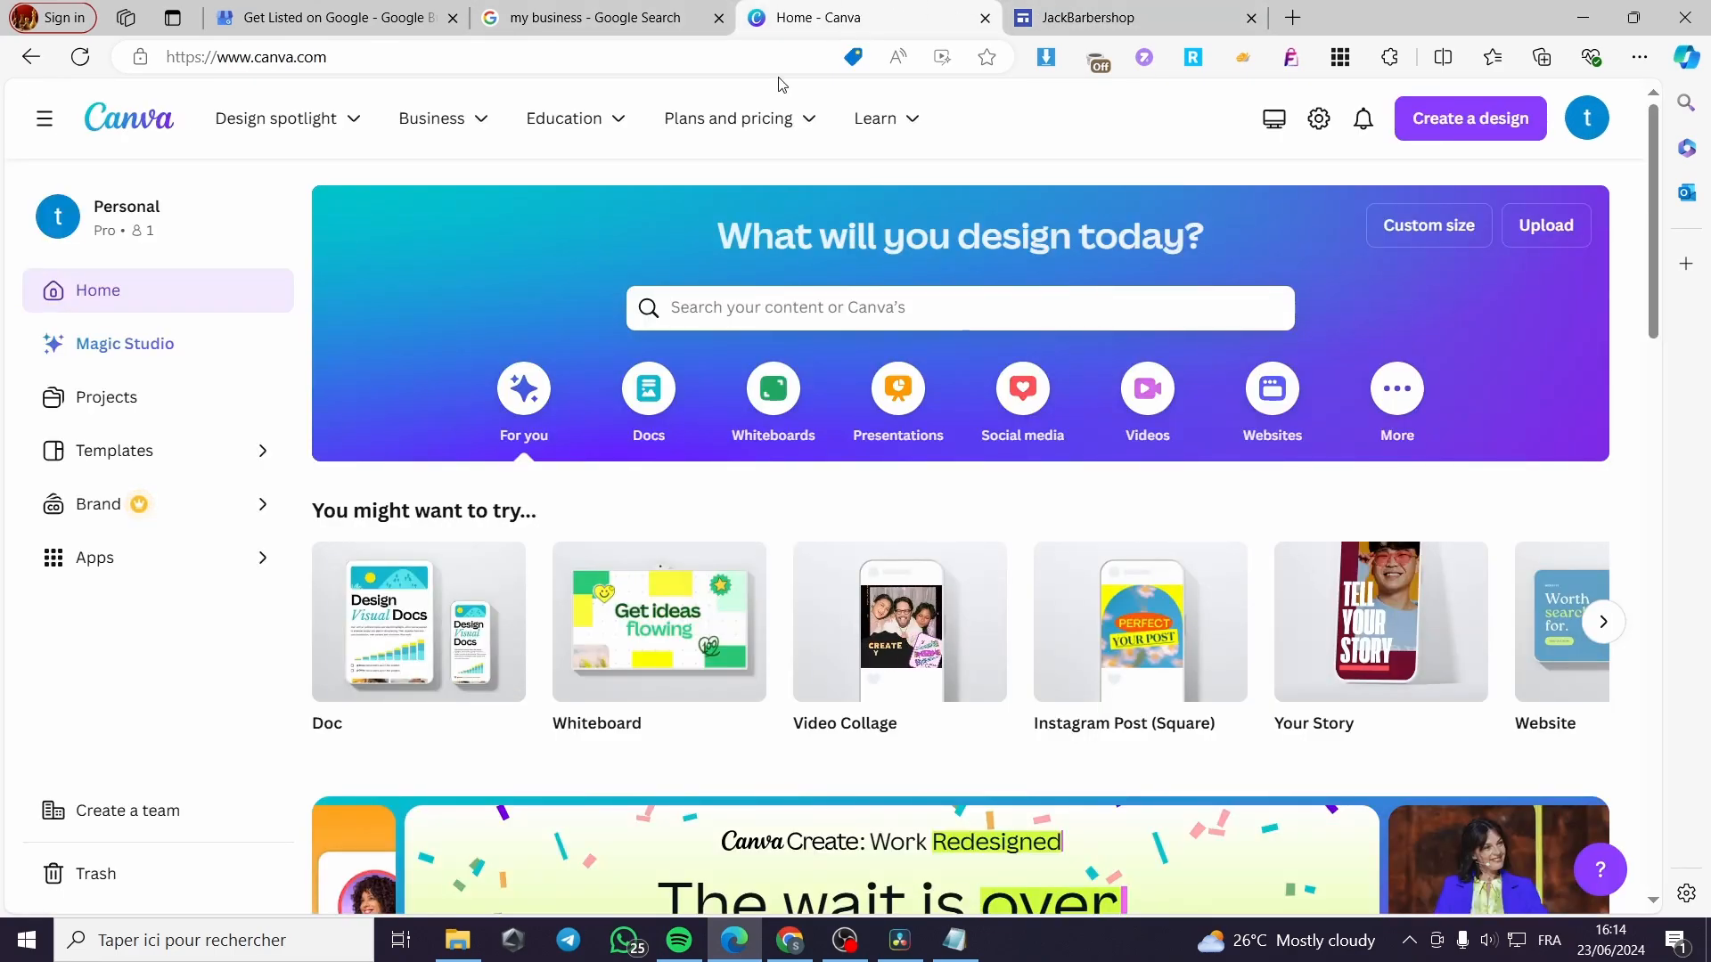
scroll(1008, 534, "down", 10)
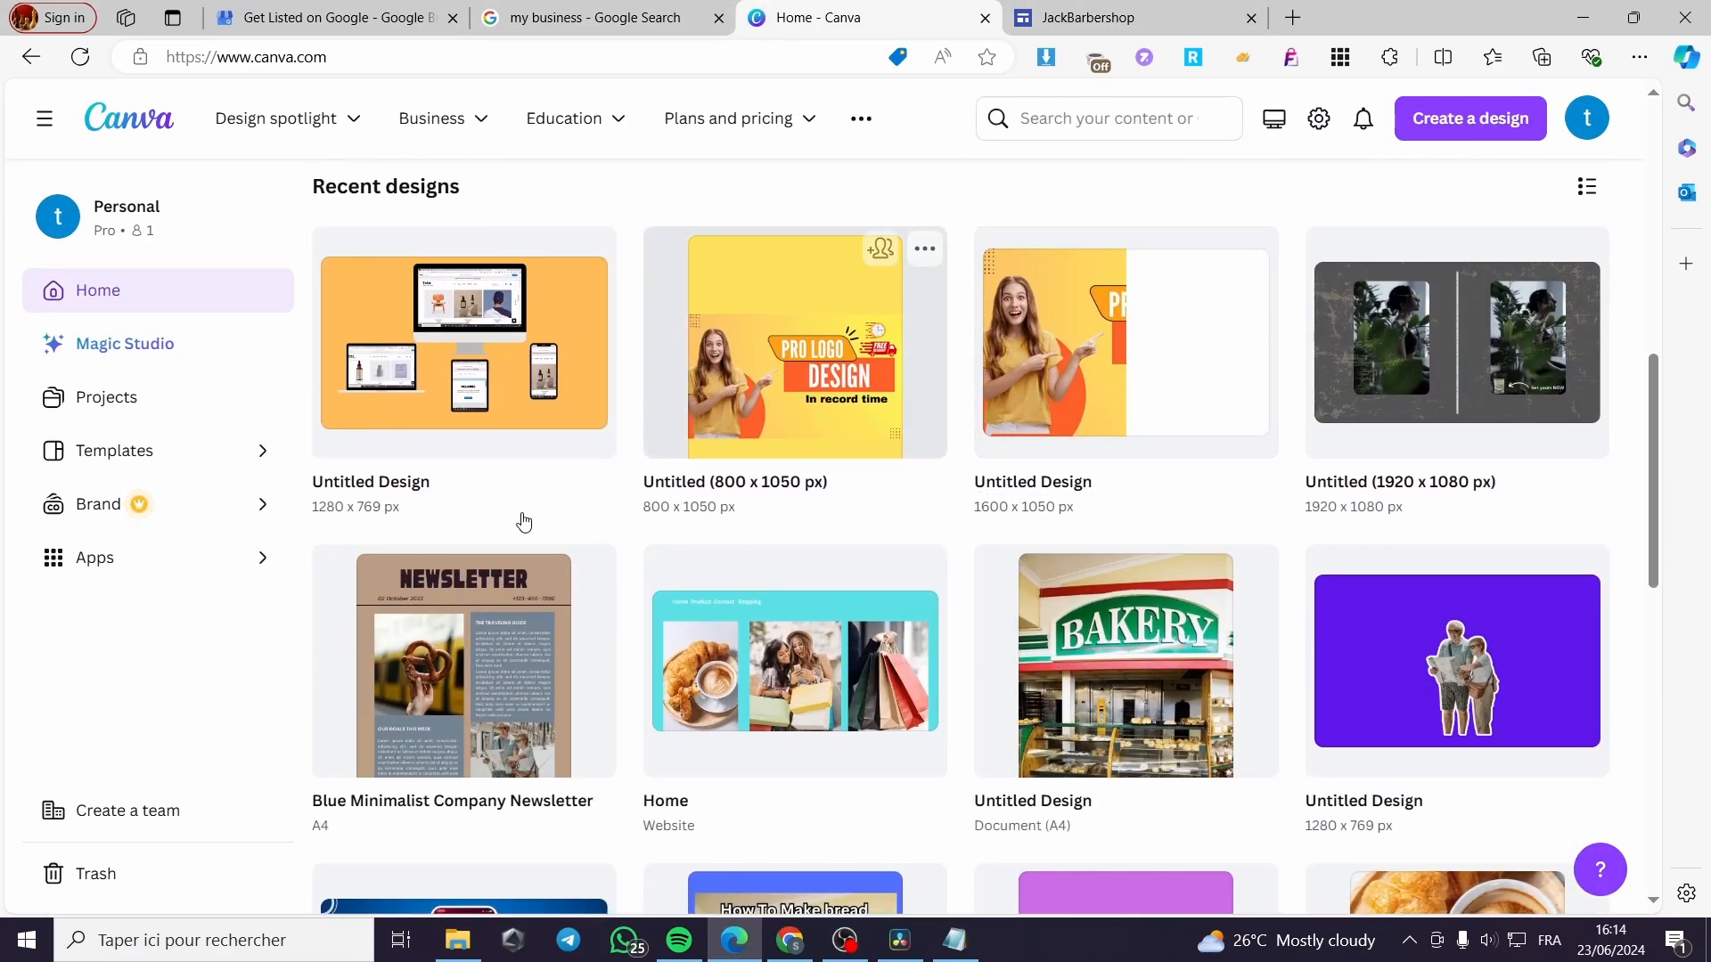
scroll(558, 517, "down", 3)
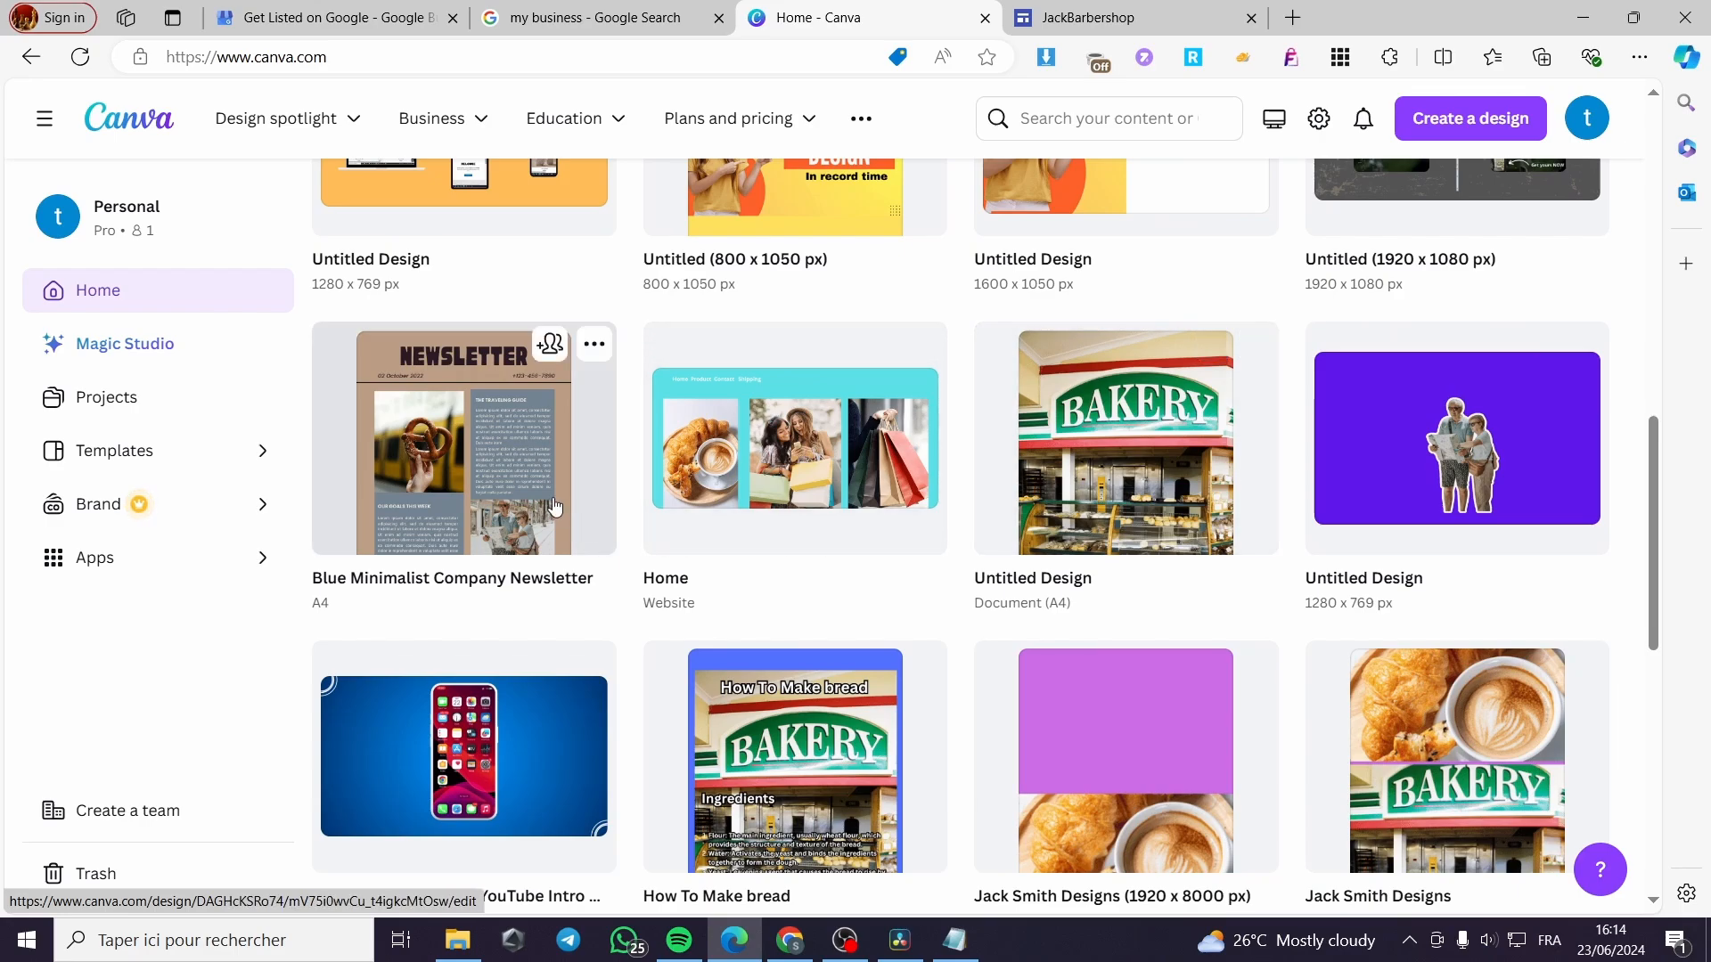
scroll(1097, 456, "down", 4)
scroll(1097, 456, "down", 10)
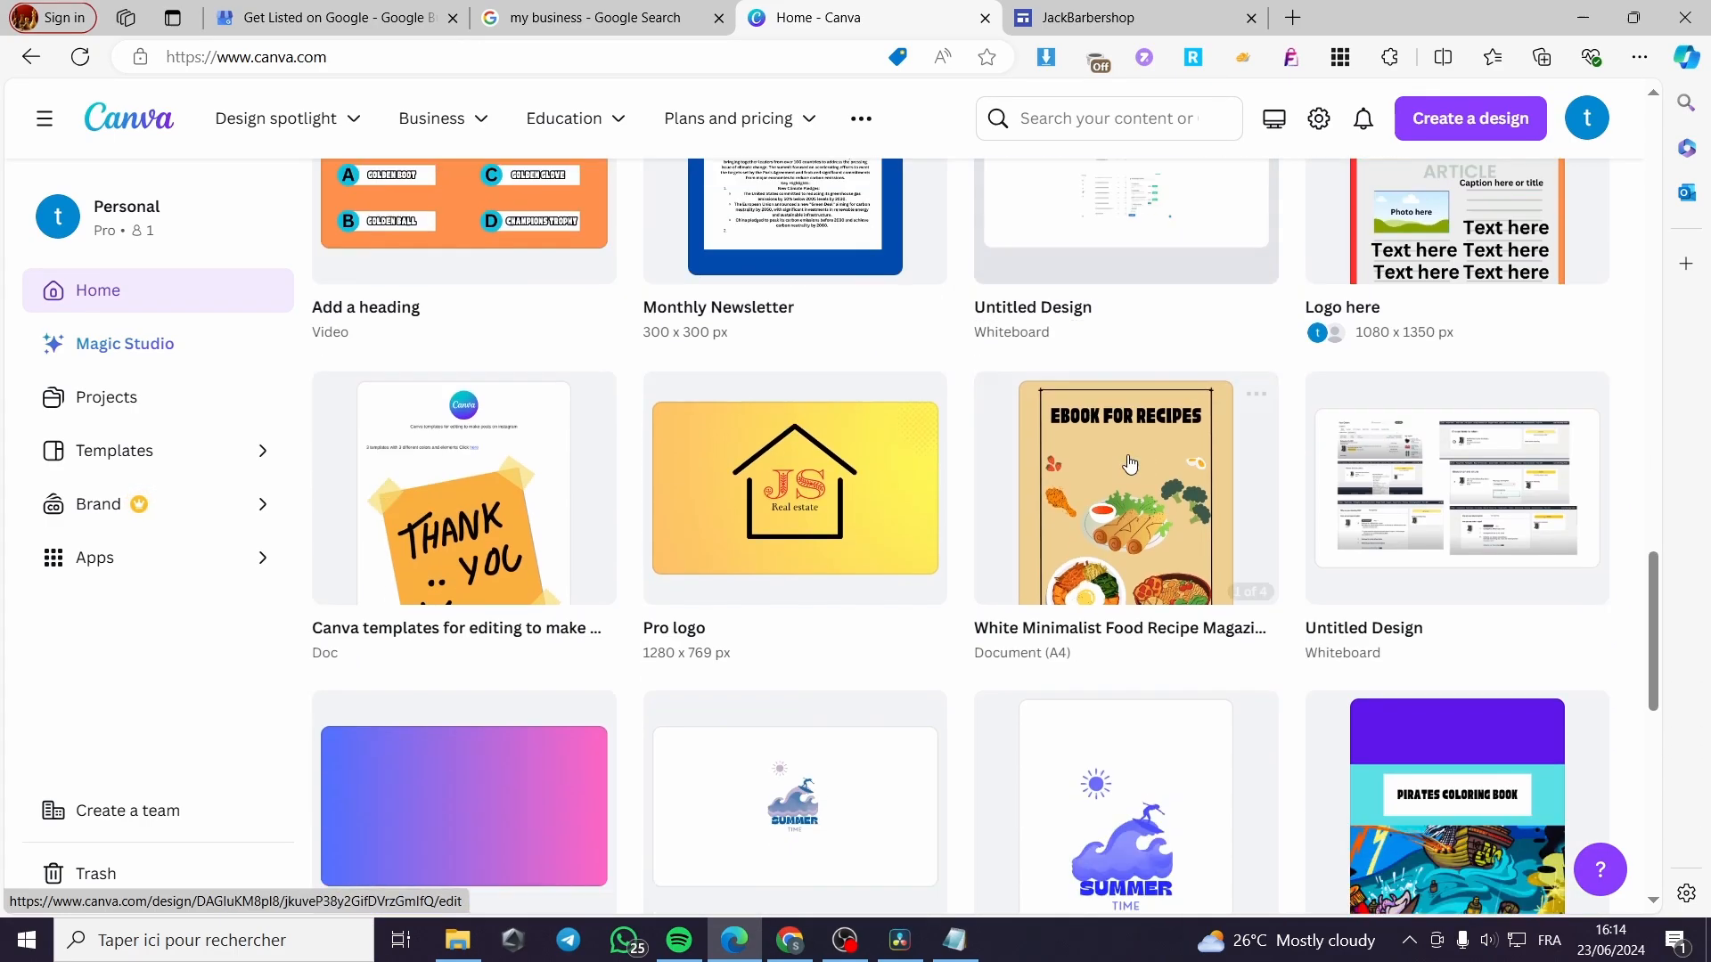
scroll(1212, 456, "up", 10)
Step: Back in Google Sites, try to replace the Home page's dish photo by uploading 66f8c8bc67f62e0640b14771ef9773e2 from the Téléchargements folder
left_click(1119, 20)
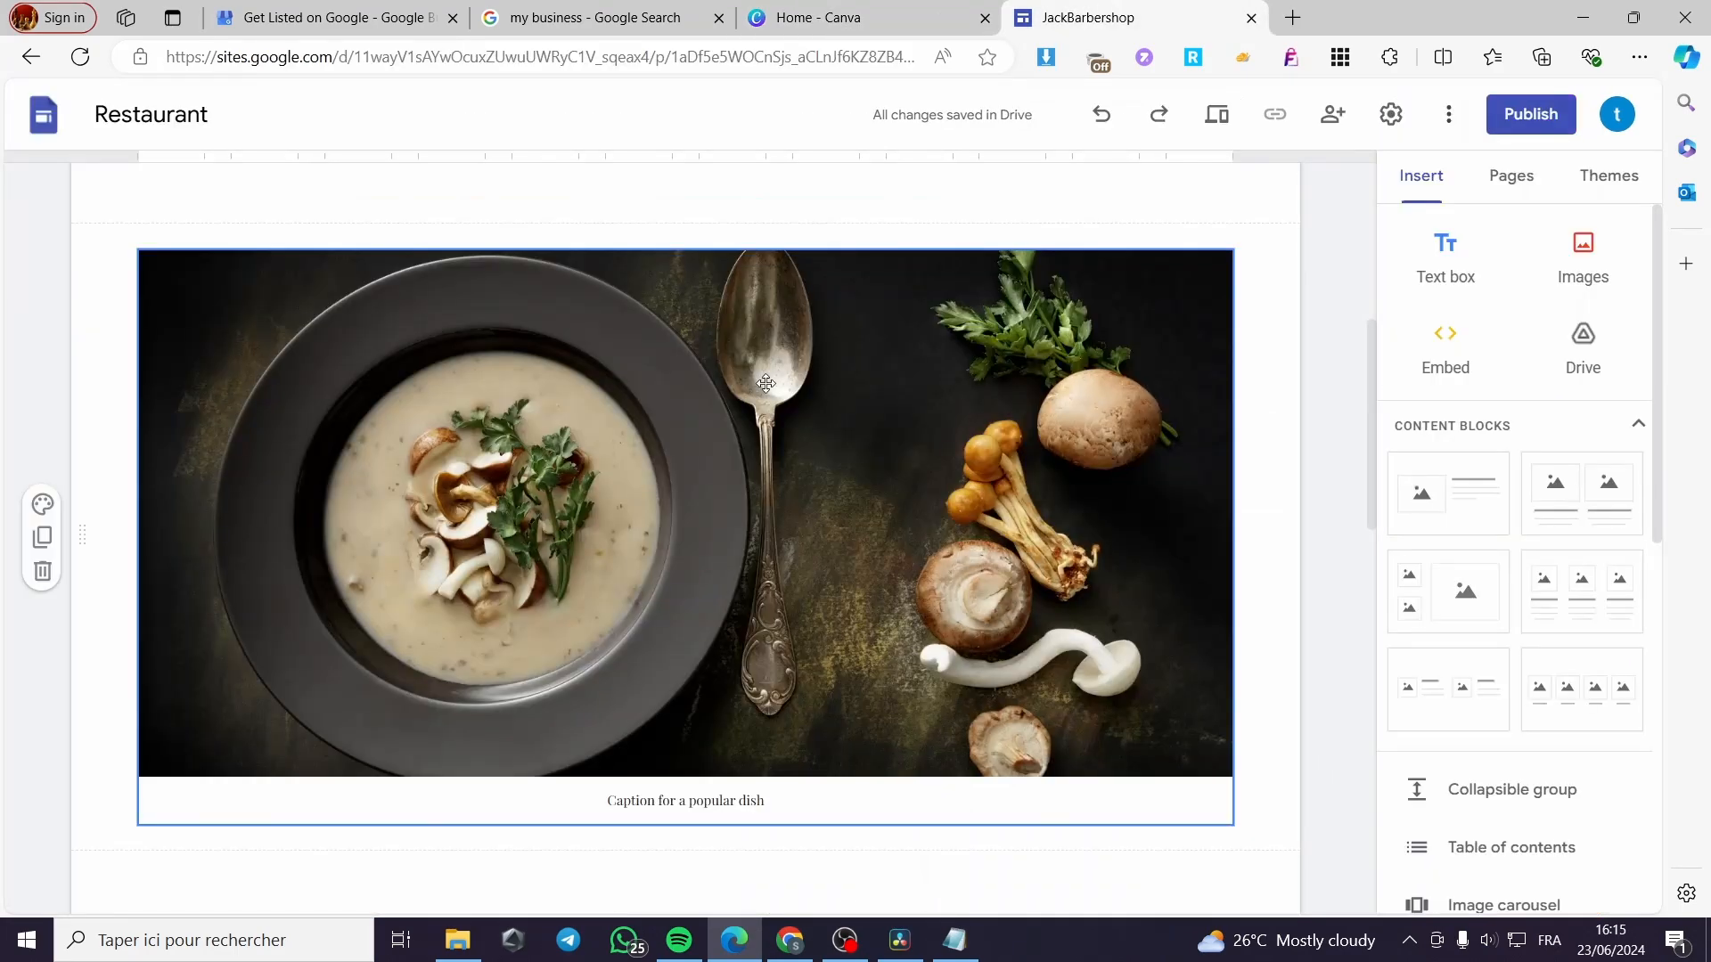
left_click(634, 567)
double_click(634, 567)
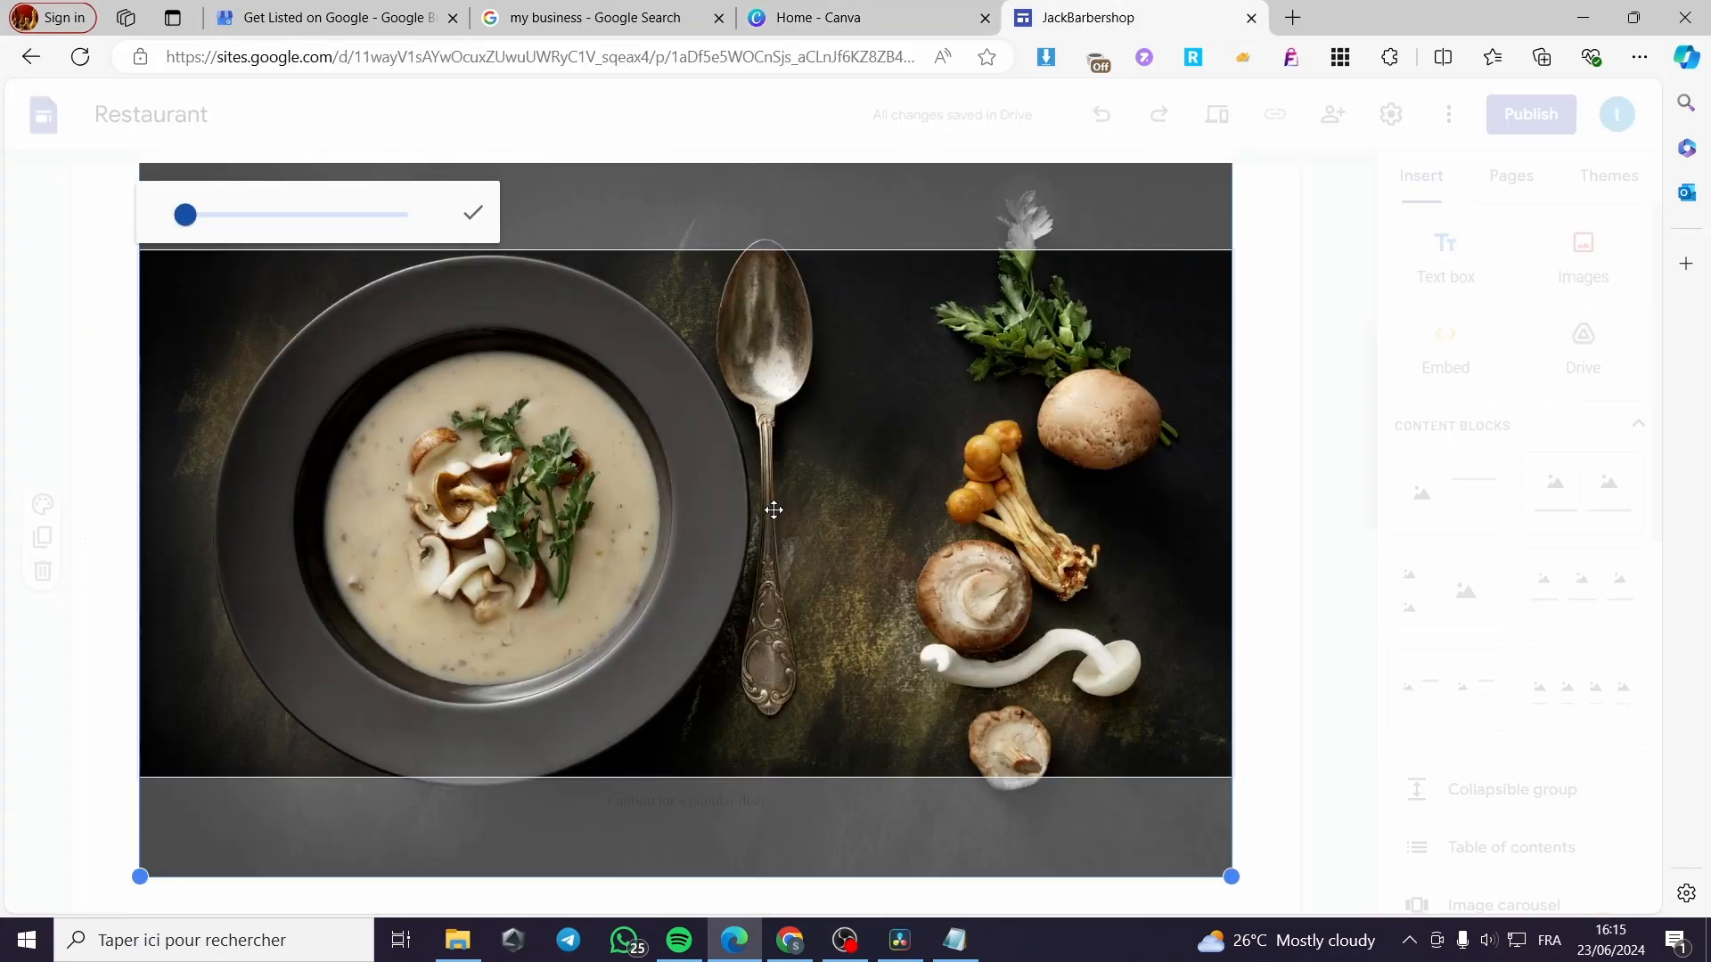
left_click(1264, 419)
left_click(425, 217)
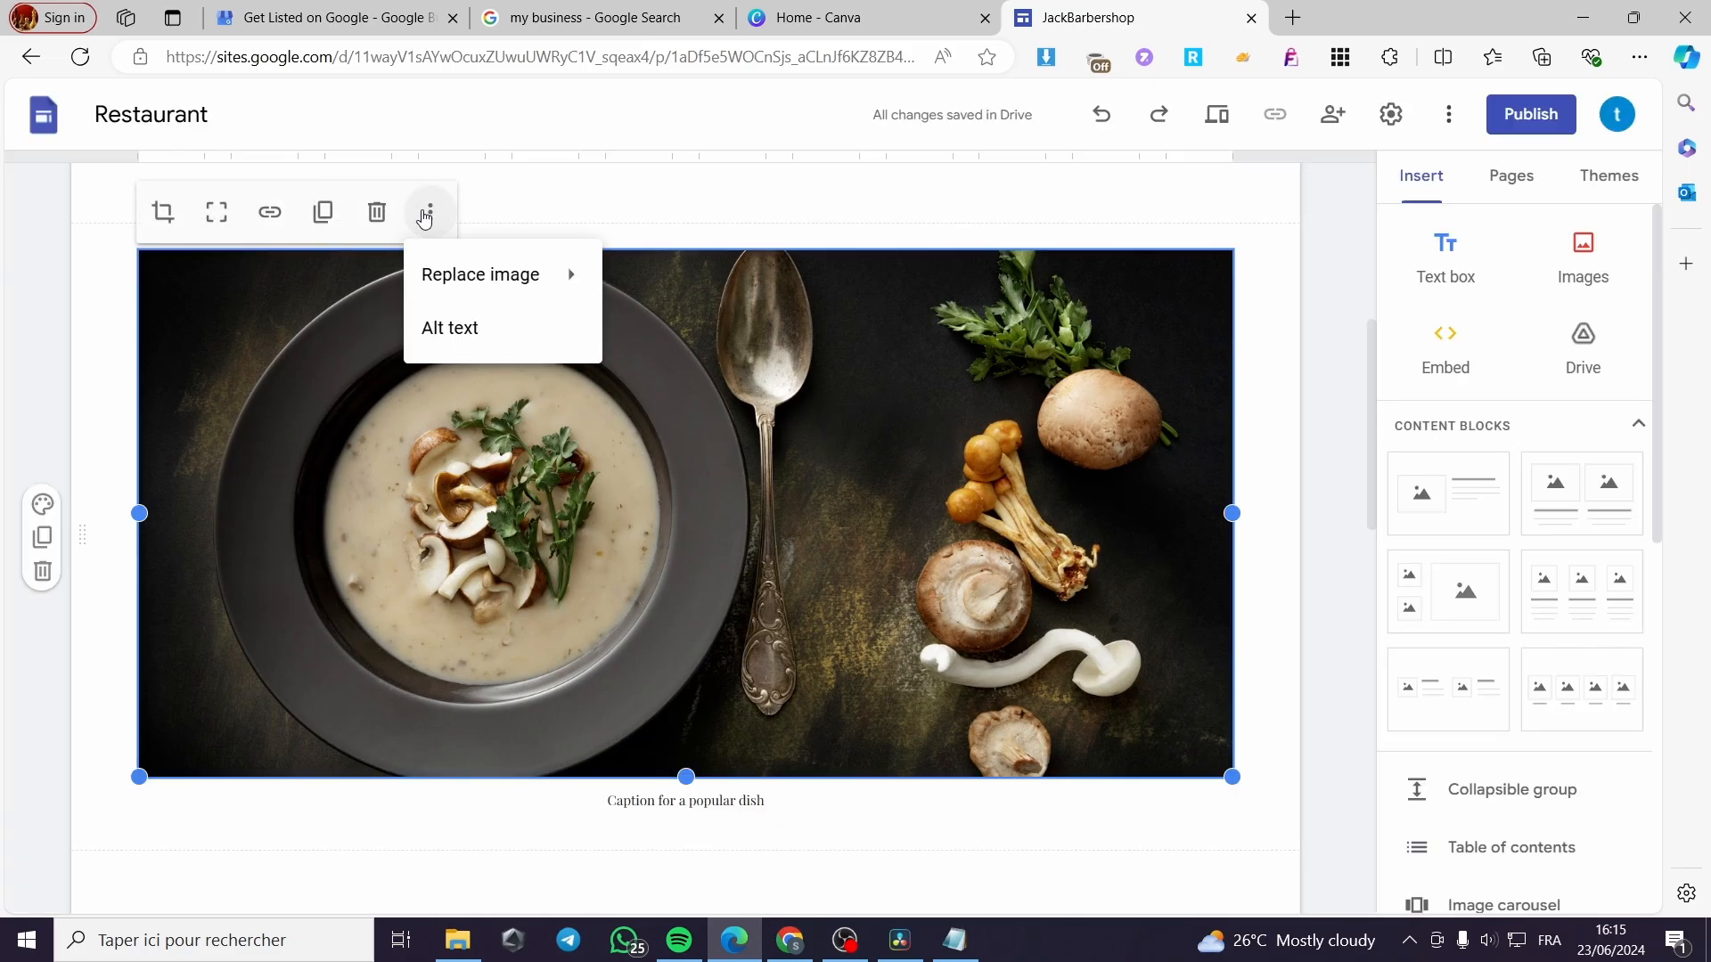
mouse_move(580, 276)
left_click(703, 286)
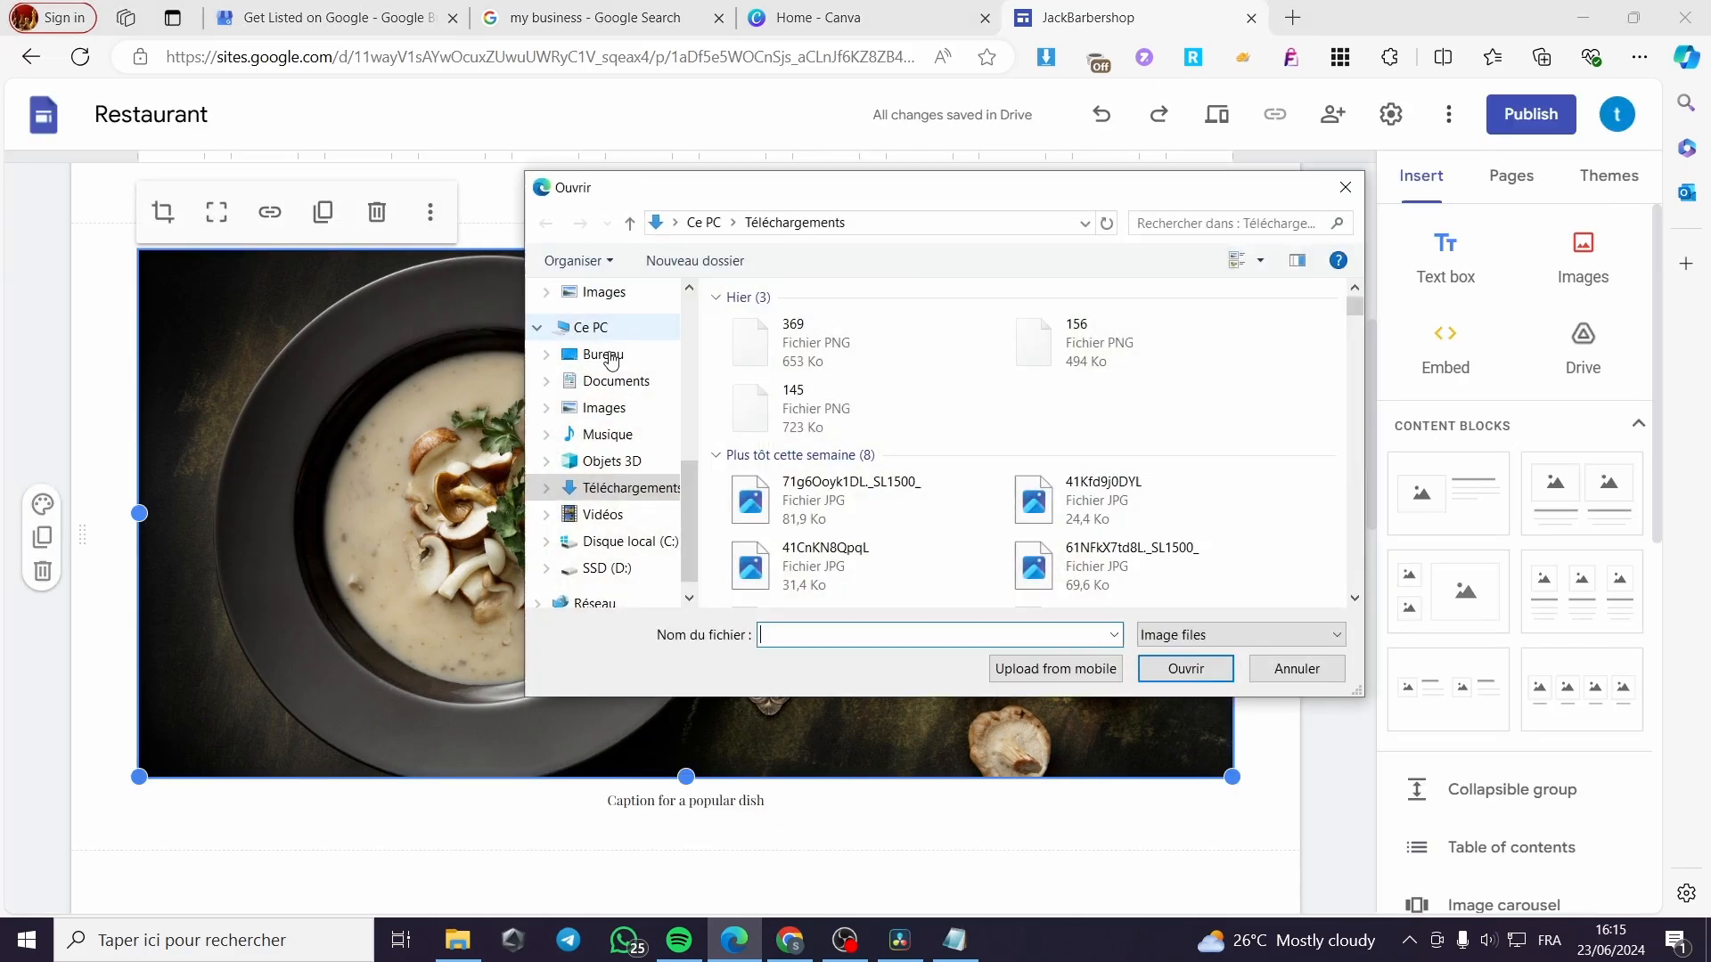
scroll(986, 455, "down", 5)
scroll(987, 454, "down", 6)
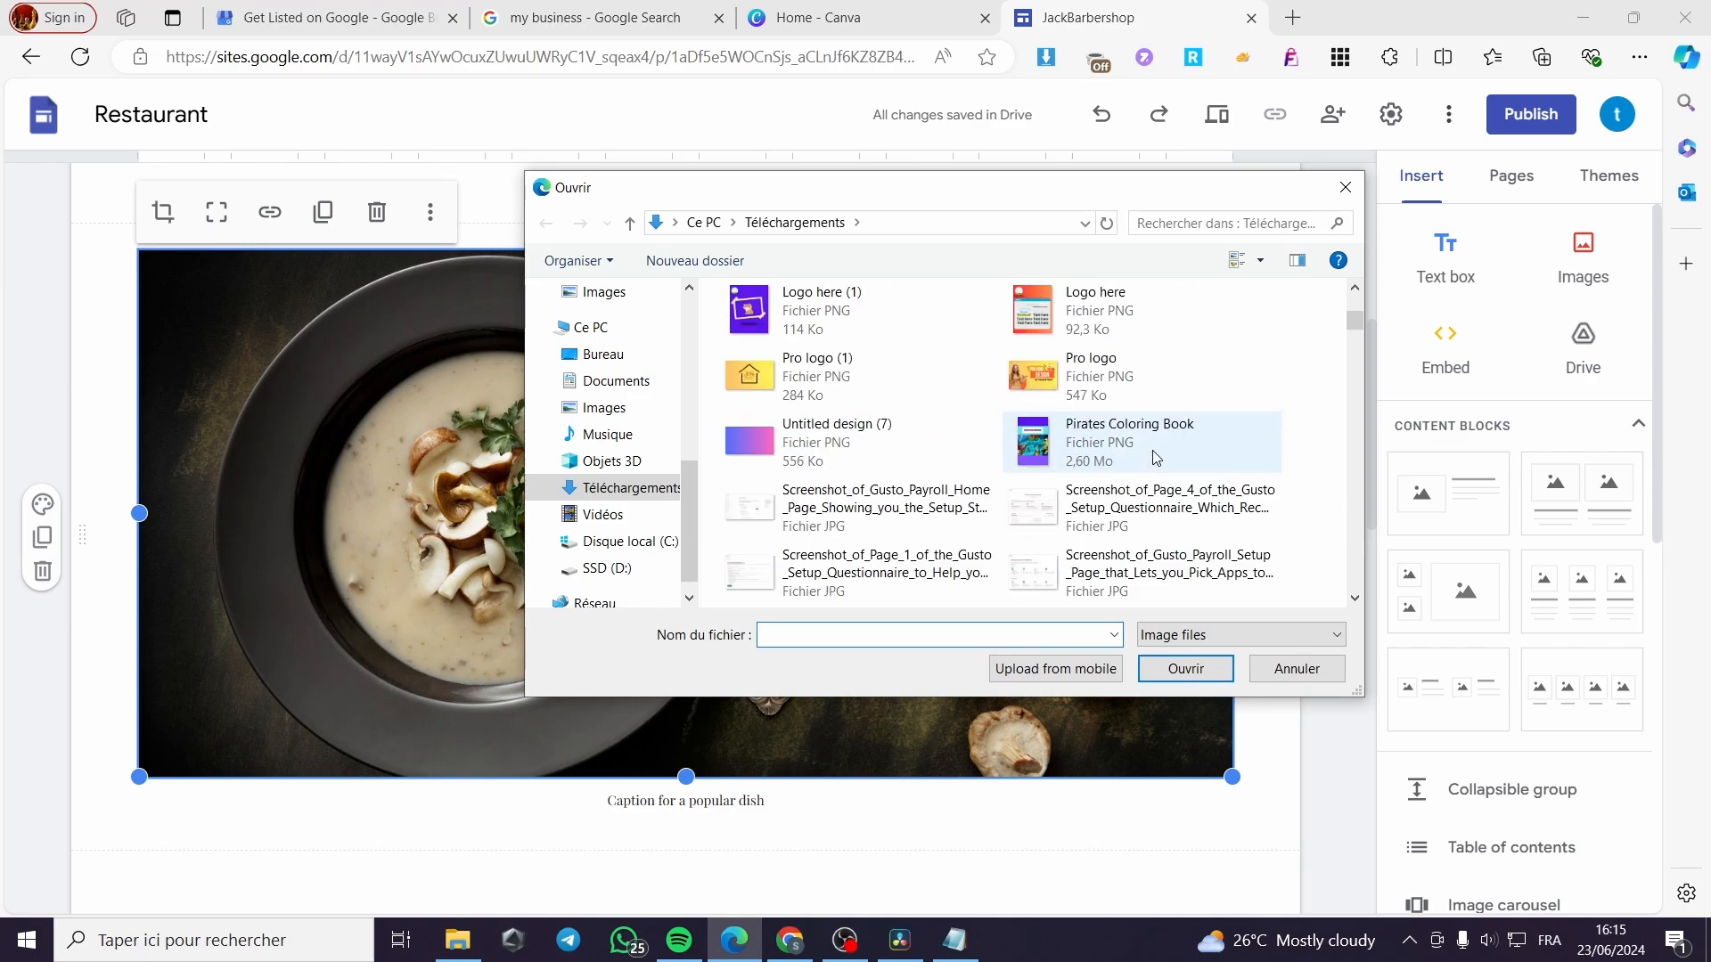
scroll(1156, 457, "down", 8)
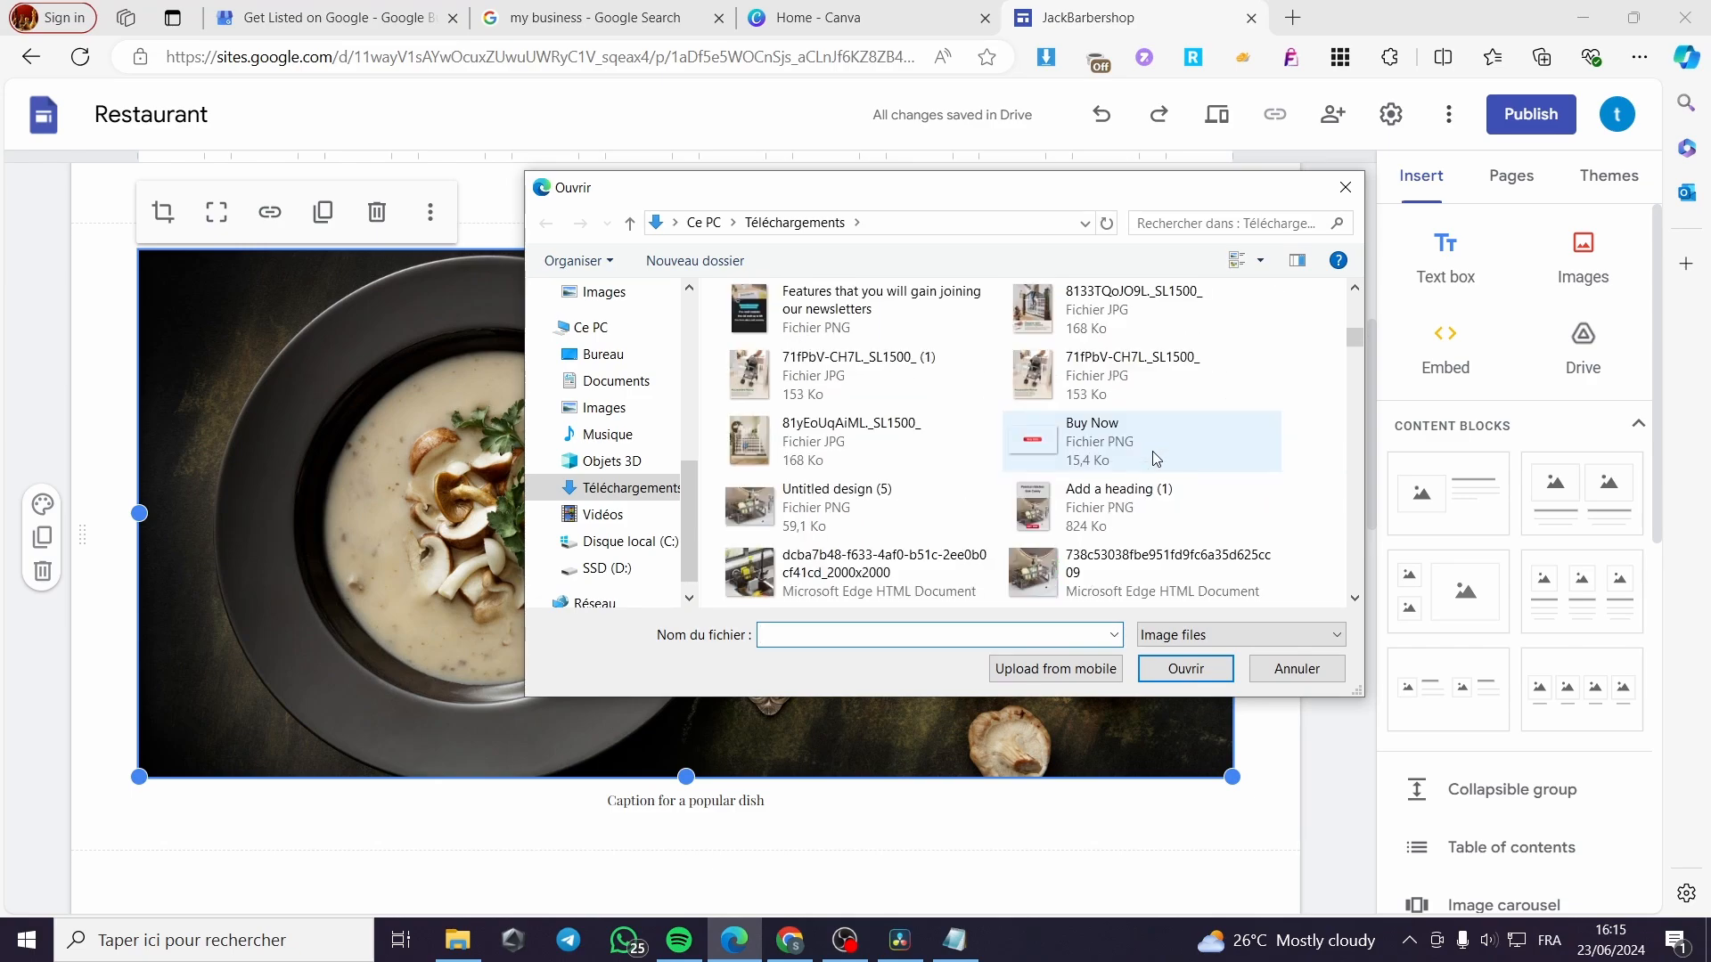
scroll(1157, 432, "down", 5)
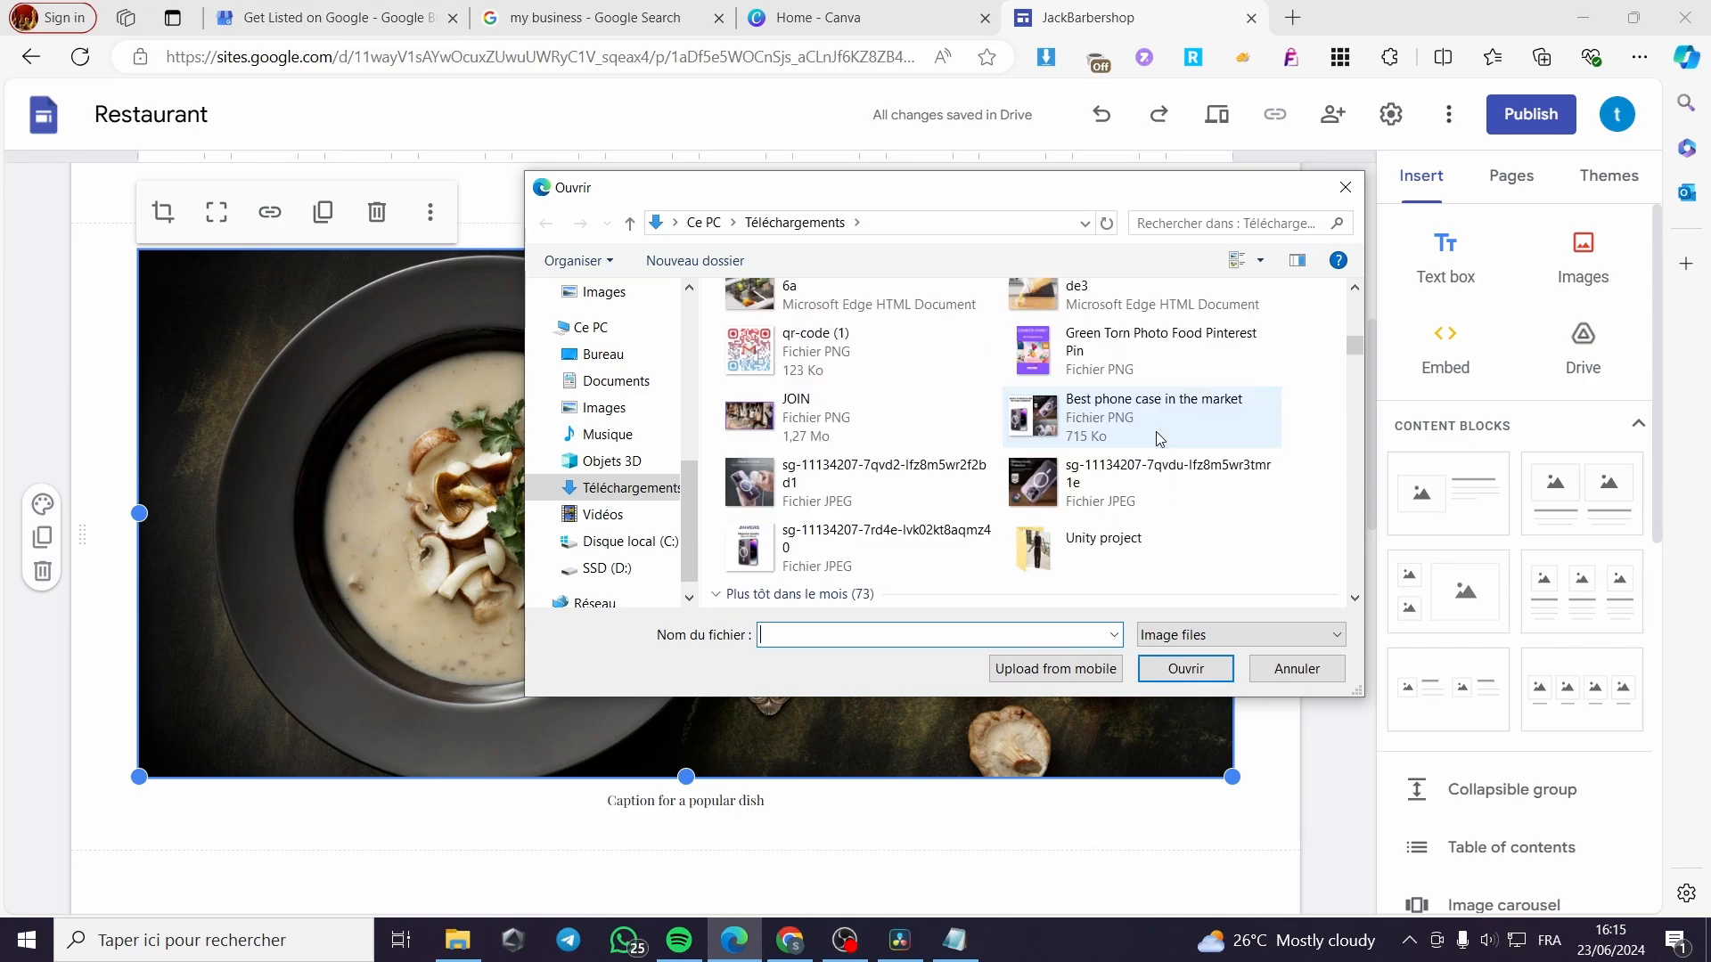
scroll(1169, 458, "down", 8)
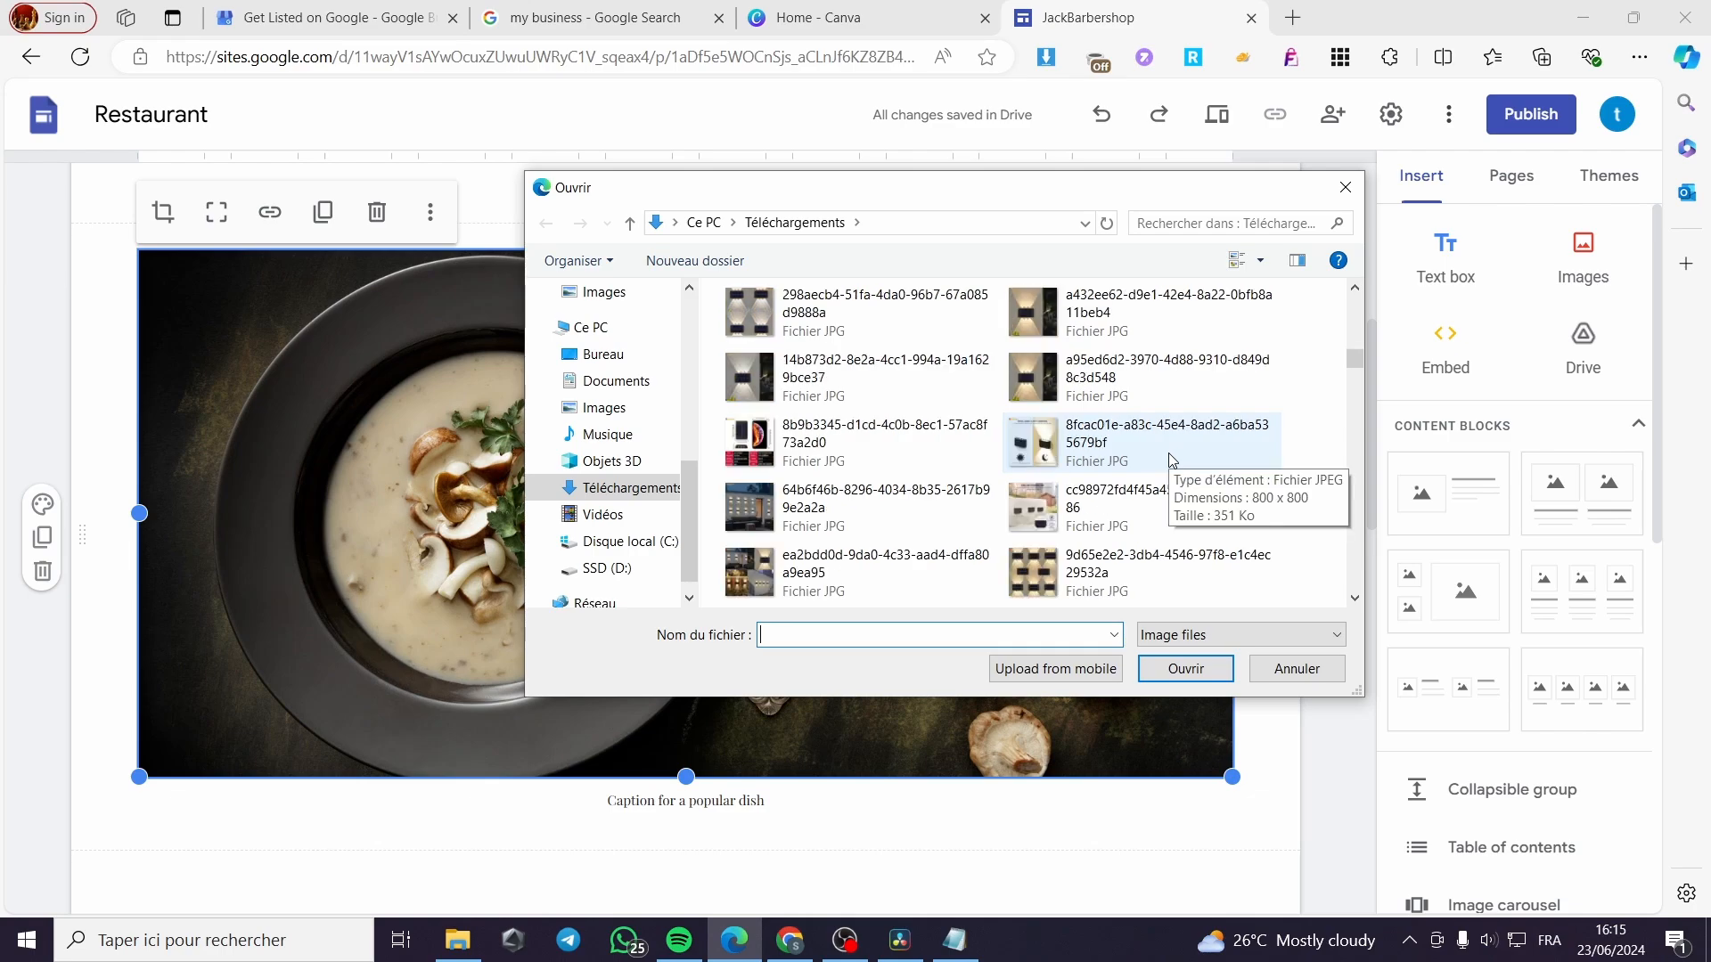
scroll(1052, 394, "down", 5)
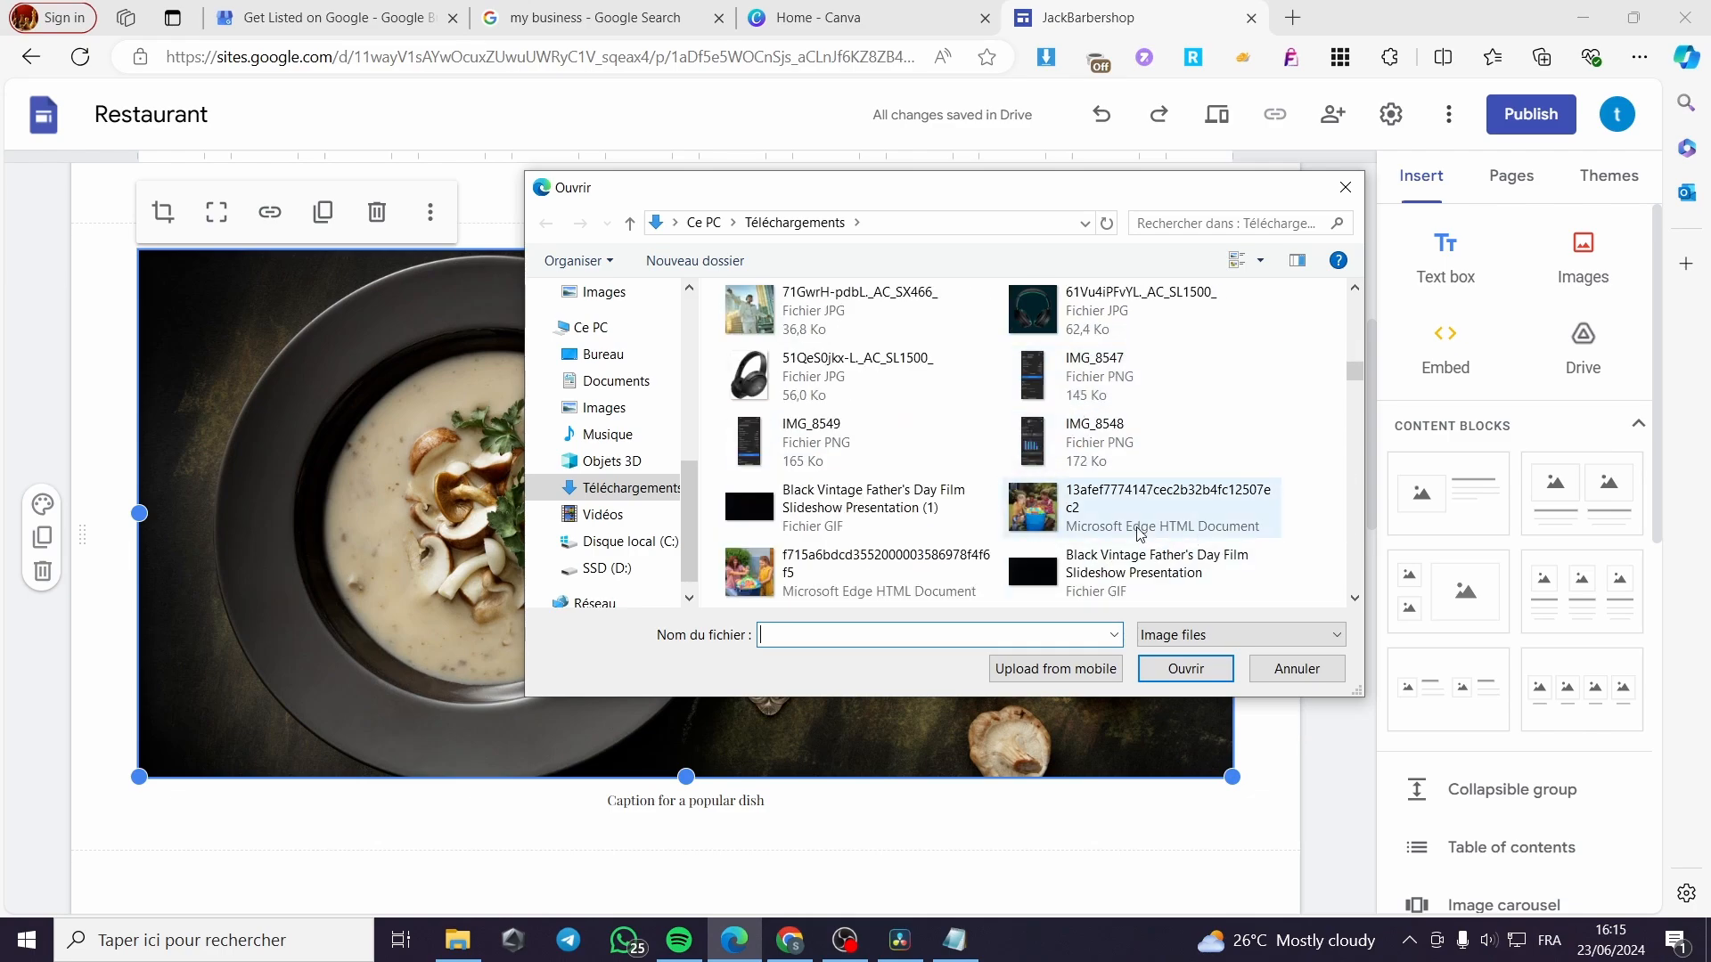
scroll(1145, 516, "down", 3)
scroll(1069, 508, "down", 3)
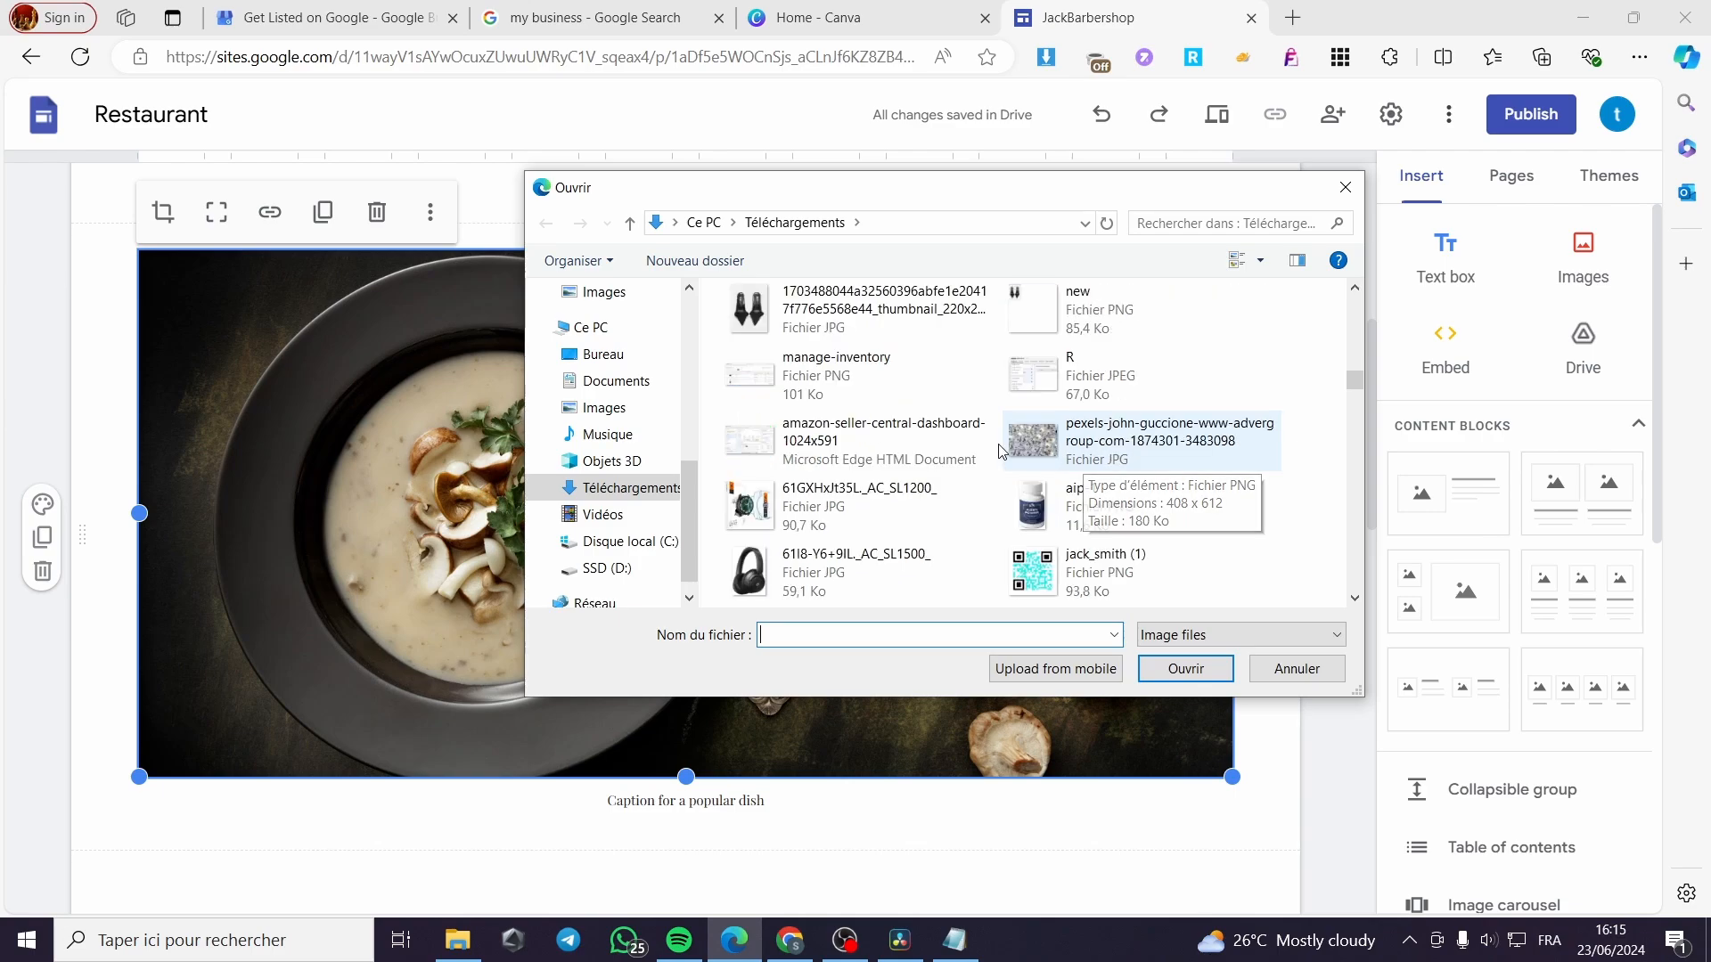
scroll(1132, 504, "down", 6)
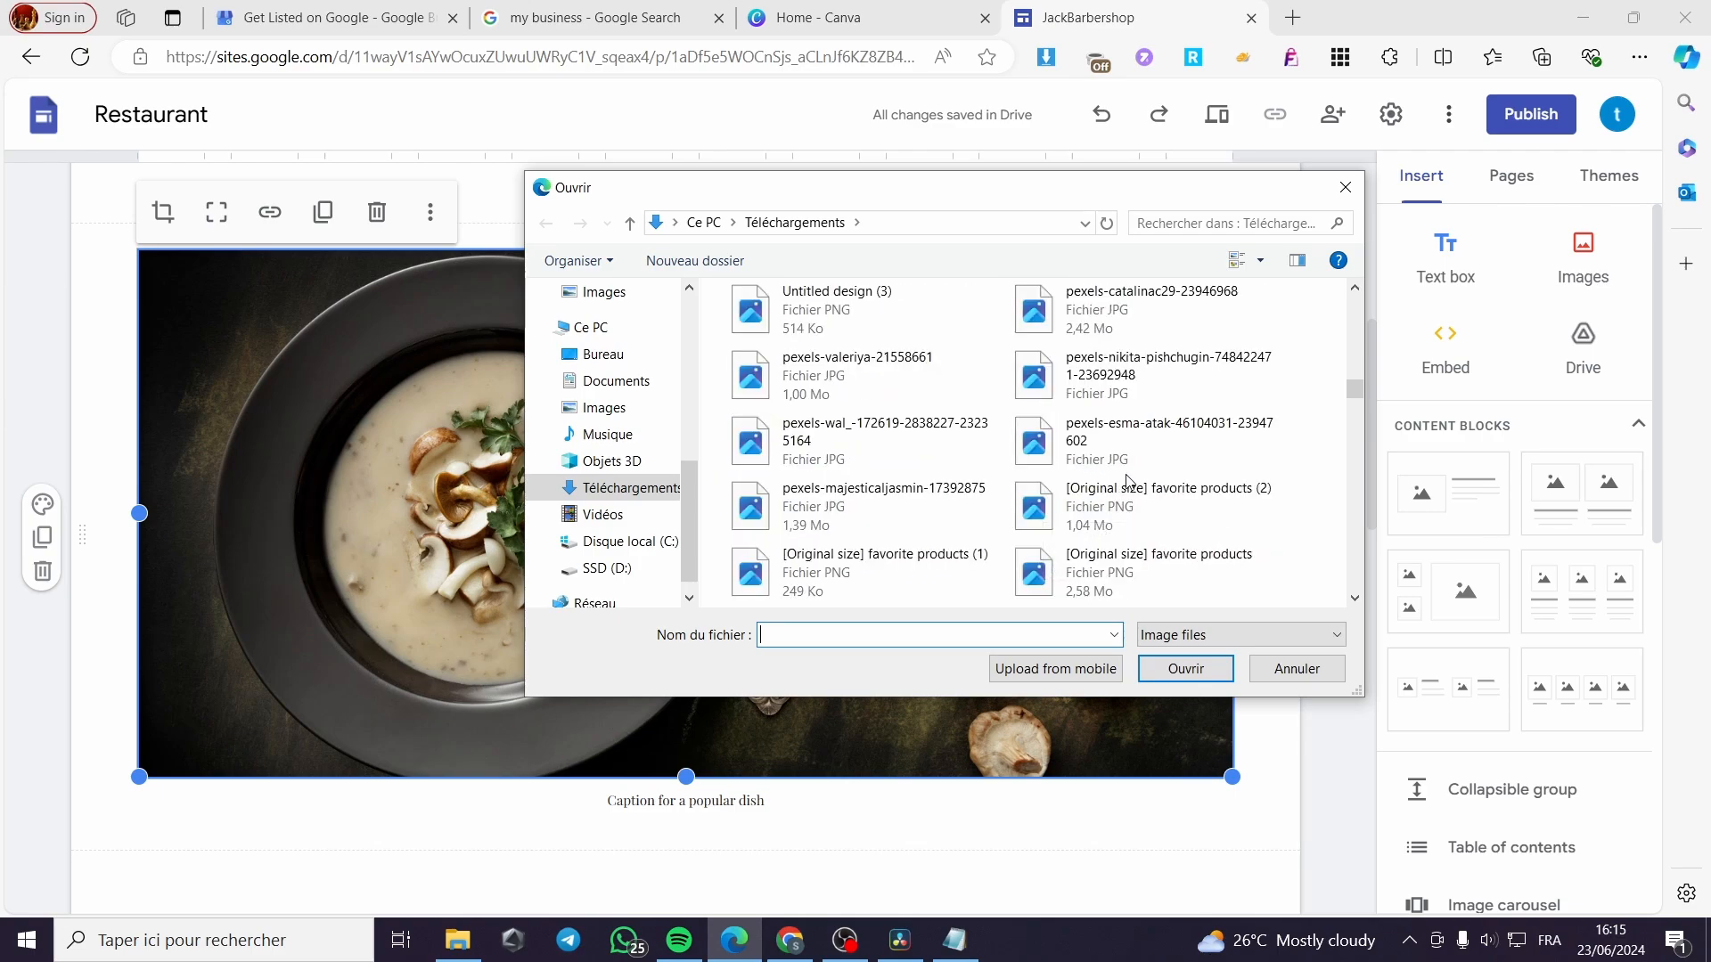
scroll(930, 497, "up", 3)
scroll(1120, 513, "down", 6)
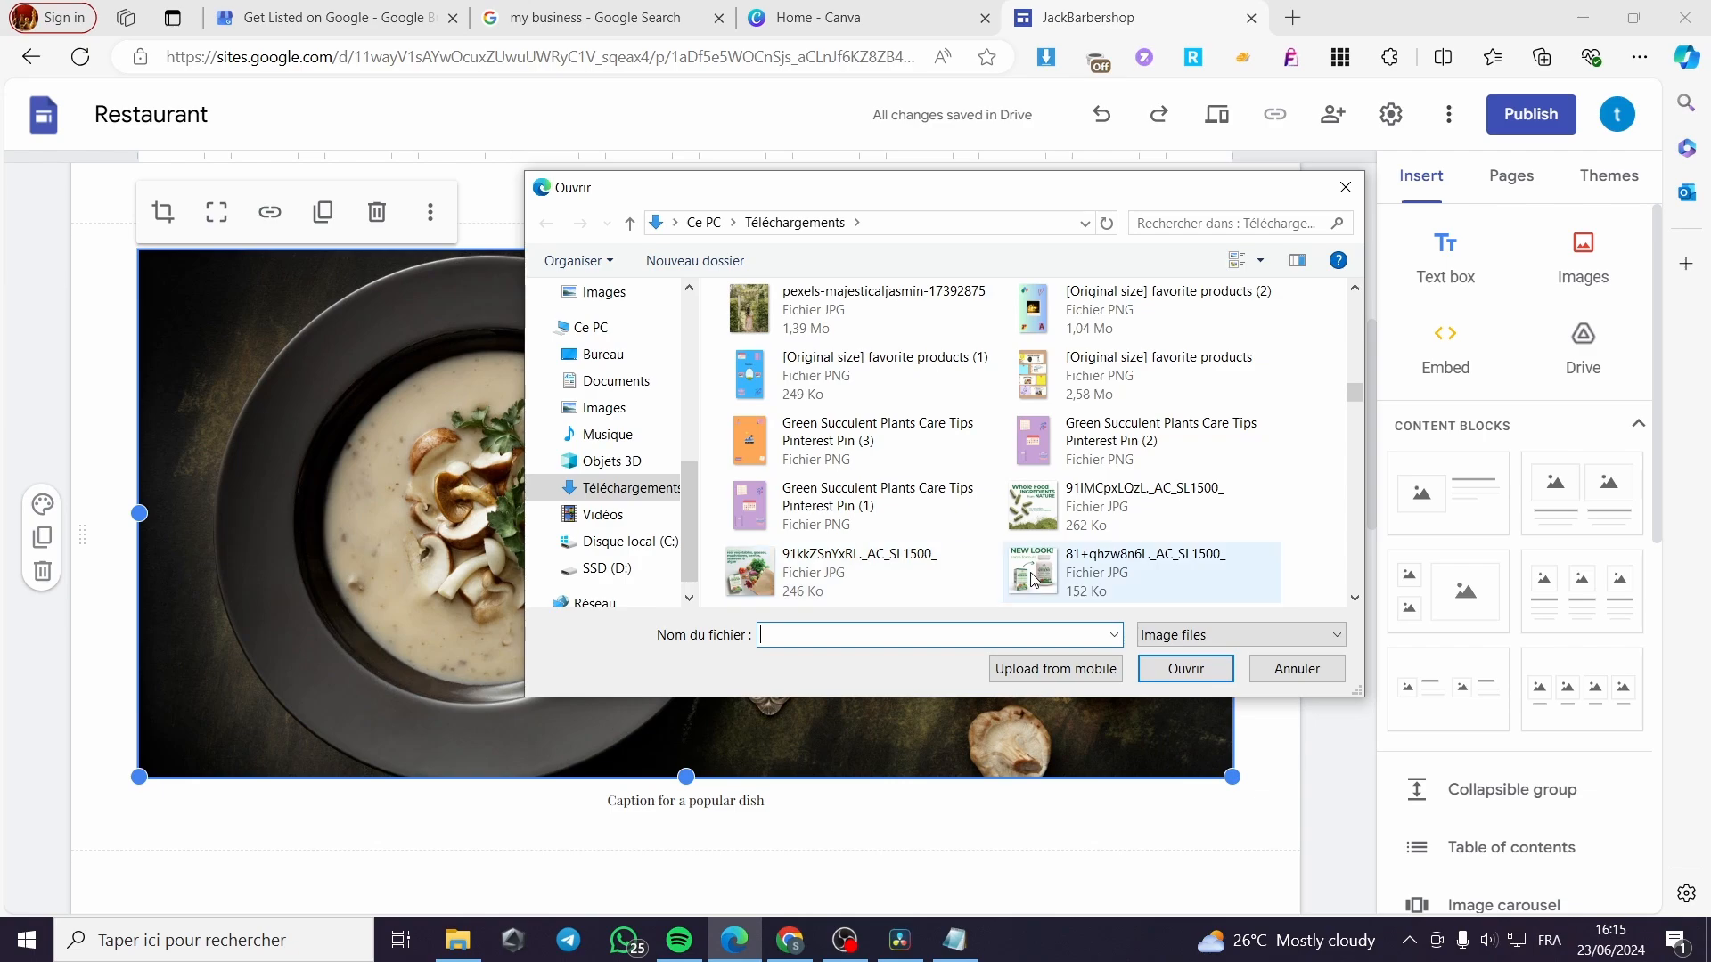
scroll(1034, 562, "down", 8)
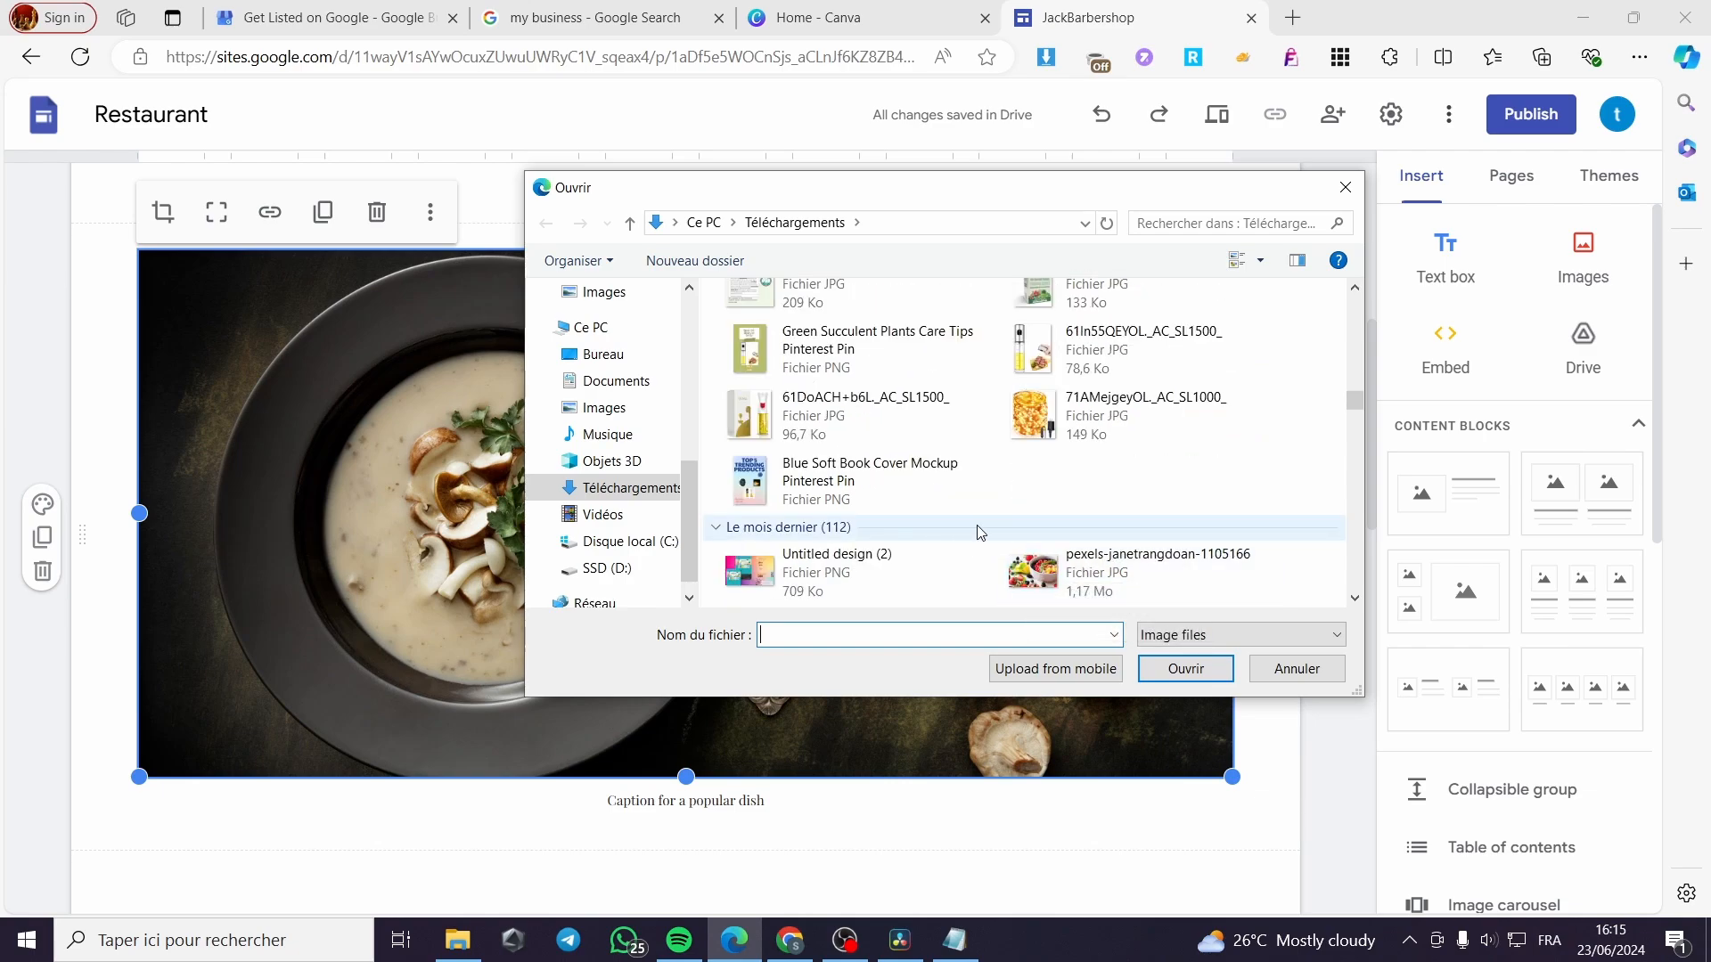
scroll(1024, 499, "down", 3)
scroll(1126, 440, "down", 5)
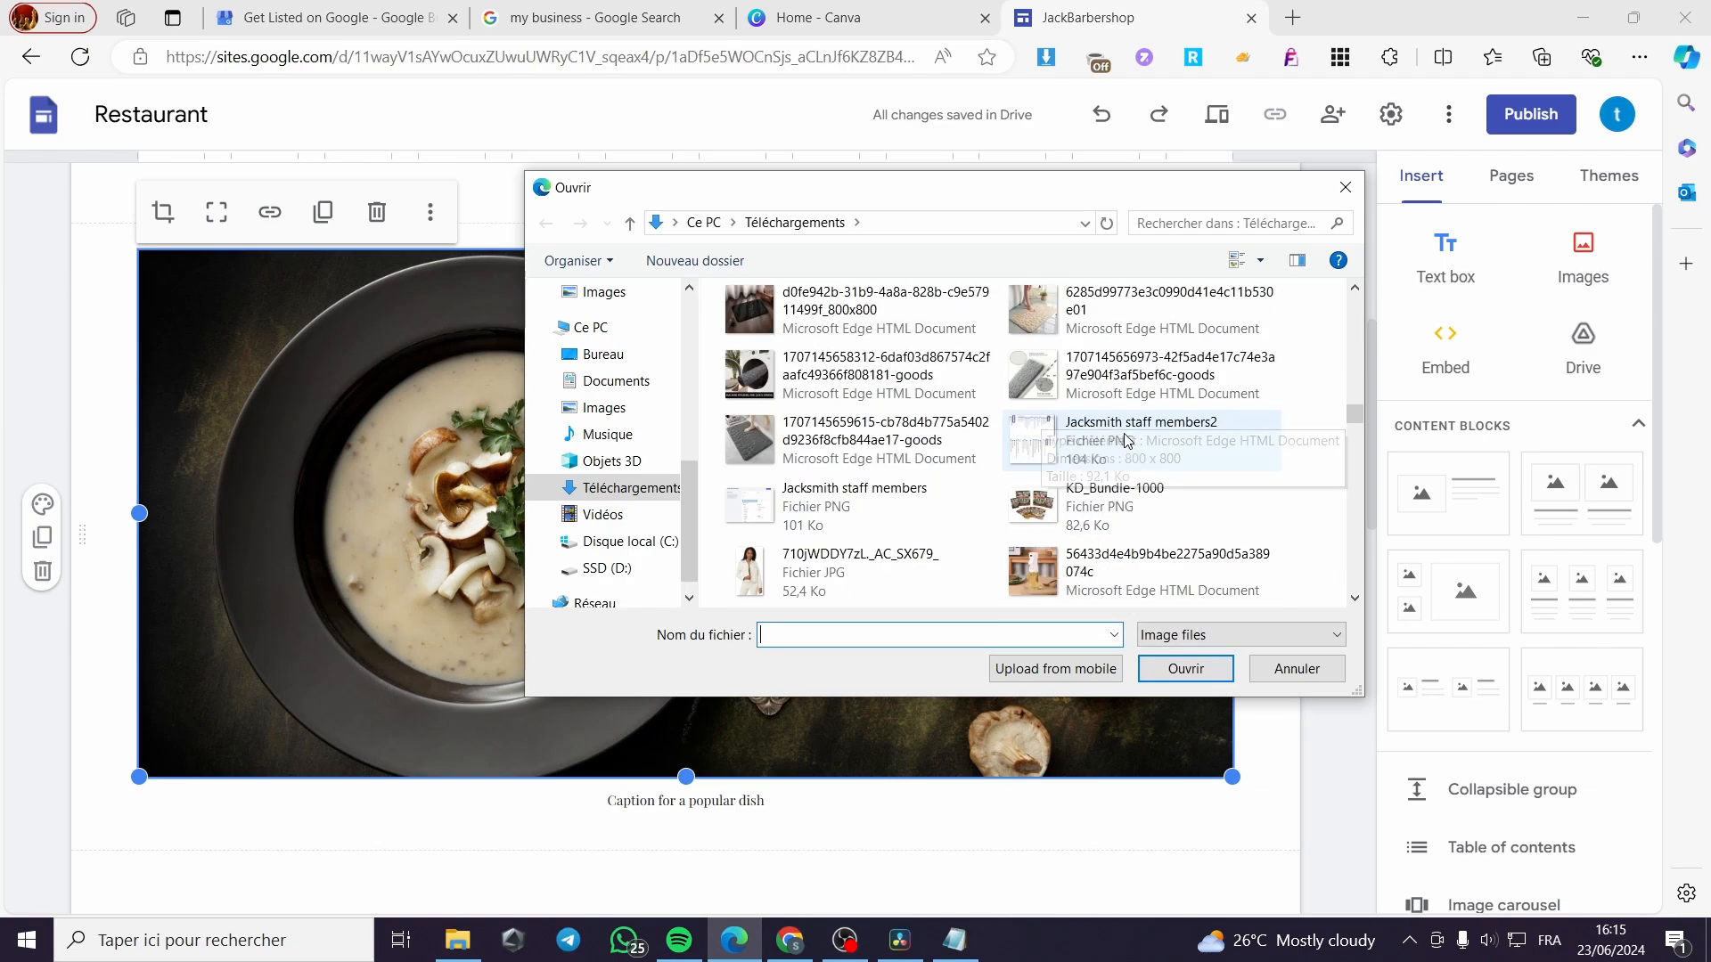
scroll(1185, 463, "down", 3)
scroll(1177, 459, "down", 6)
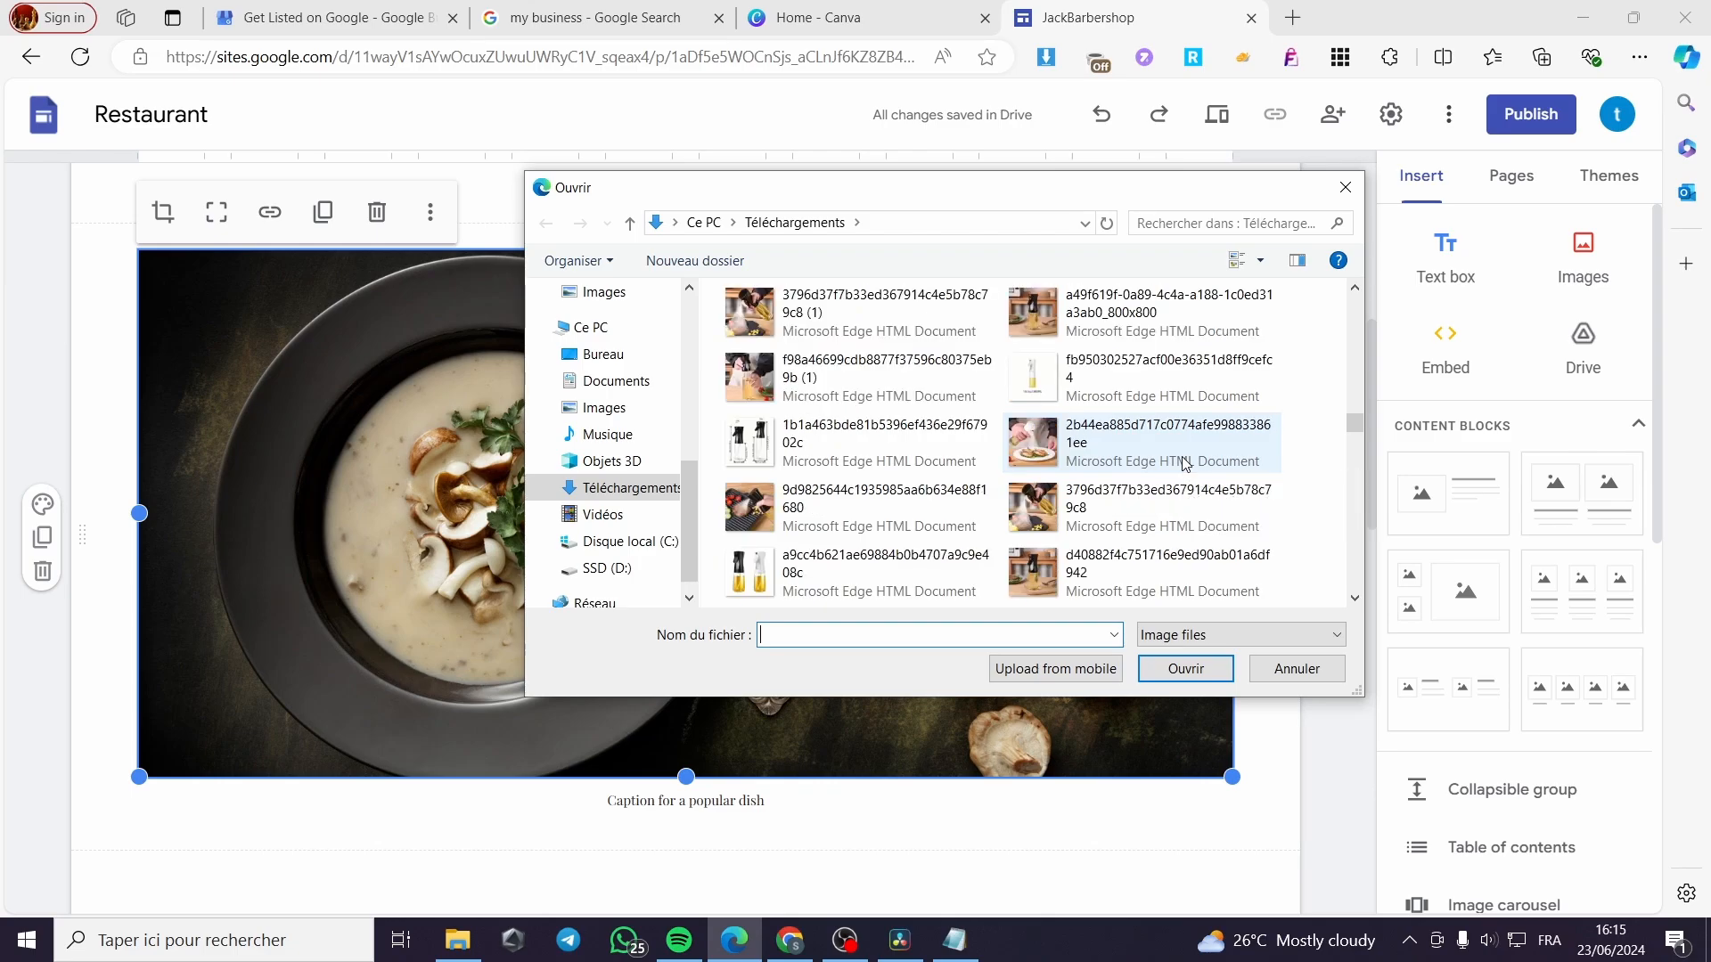
scroll(865, 512, "down", 5)
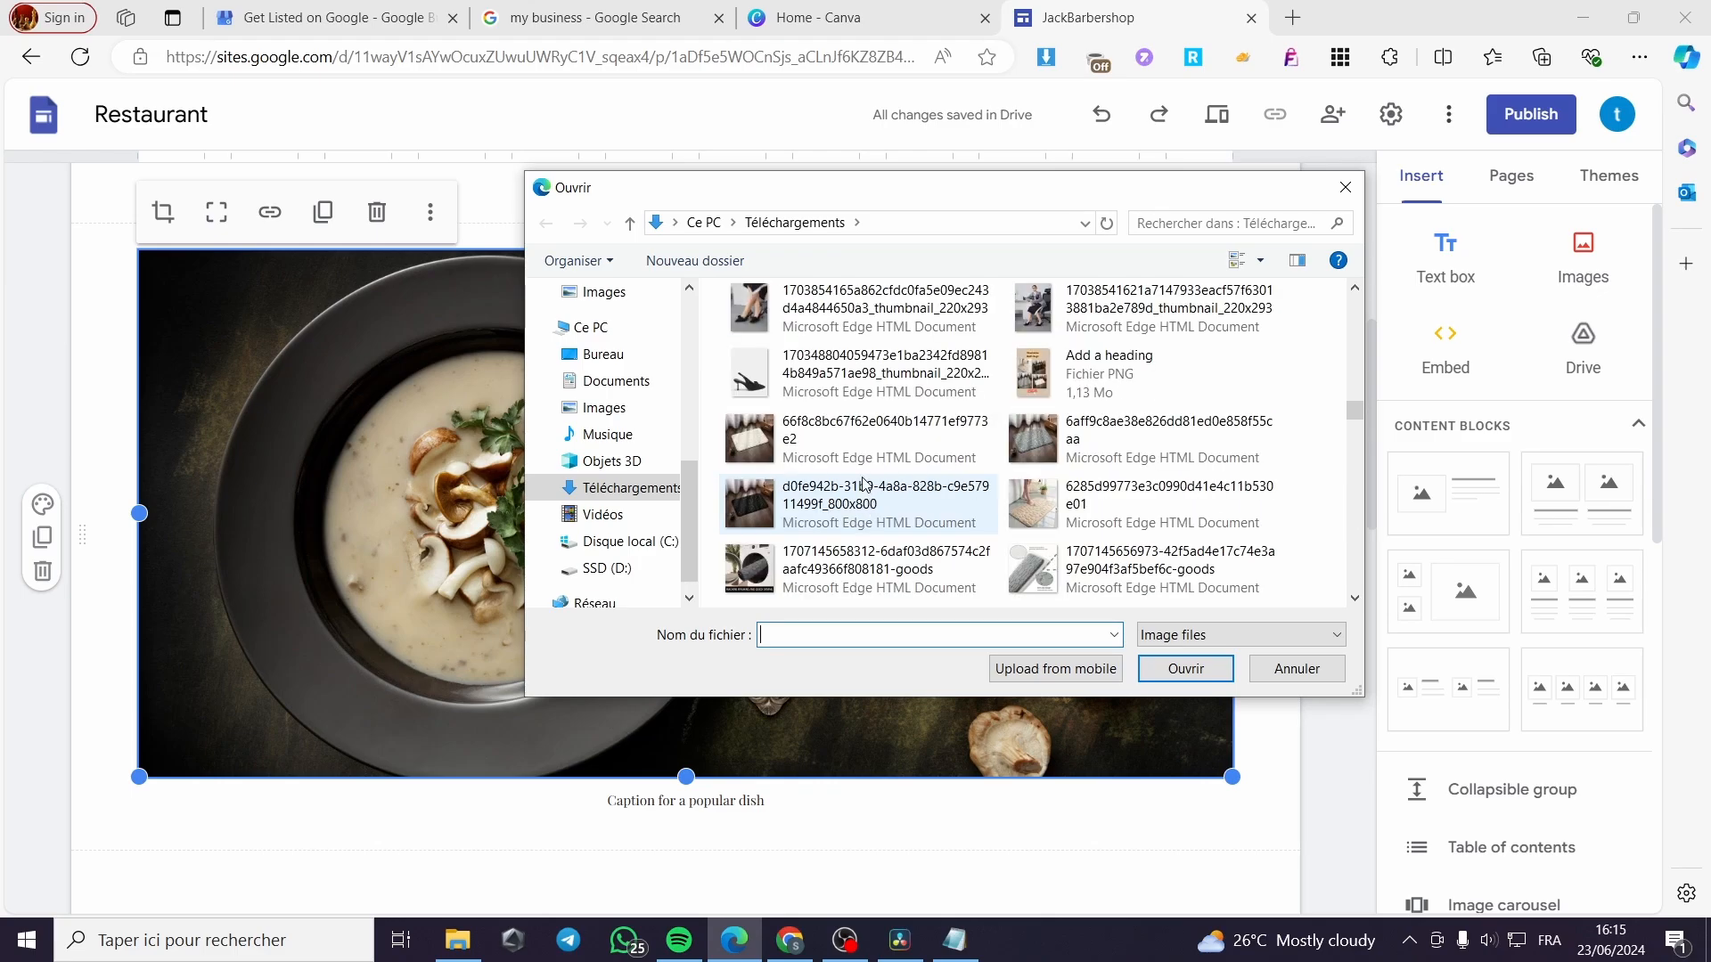
double_click(807, 436)
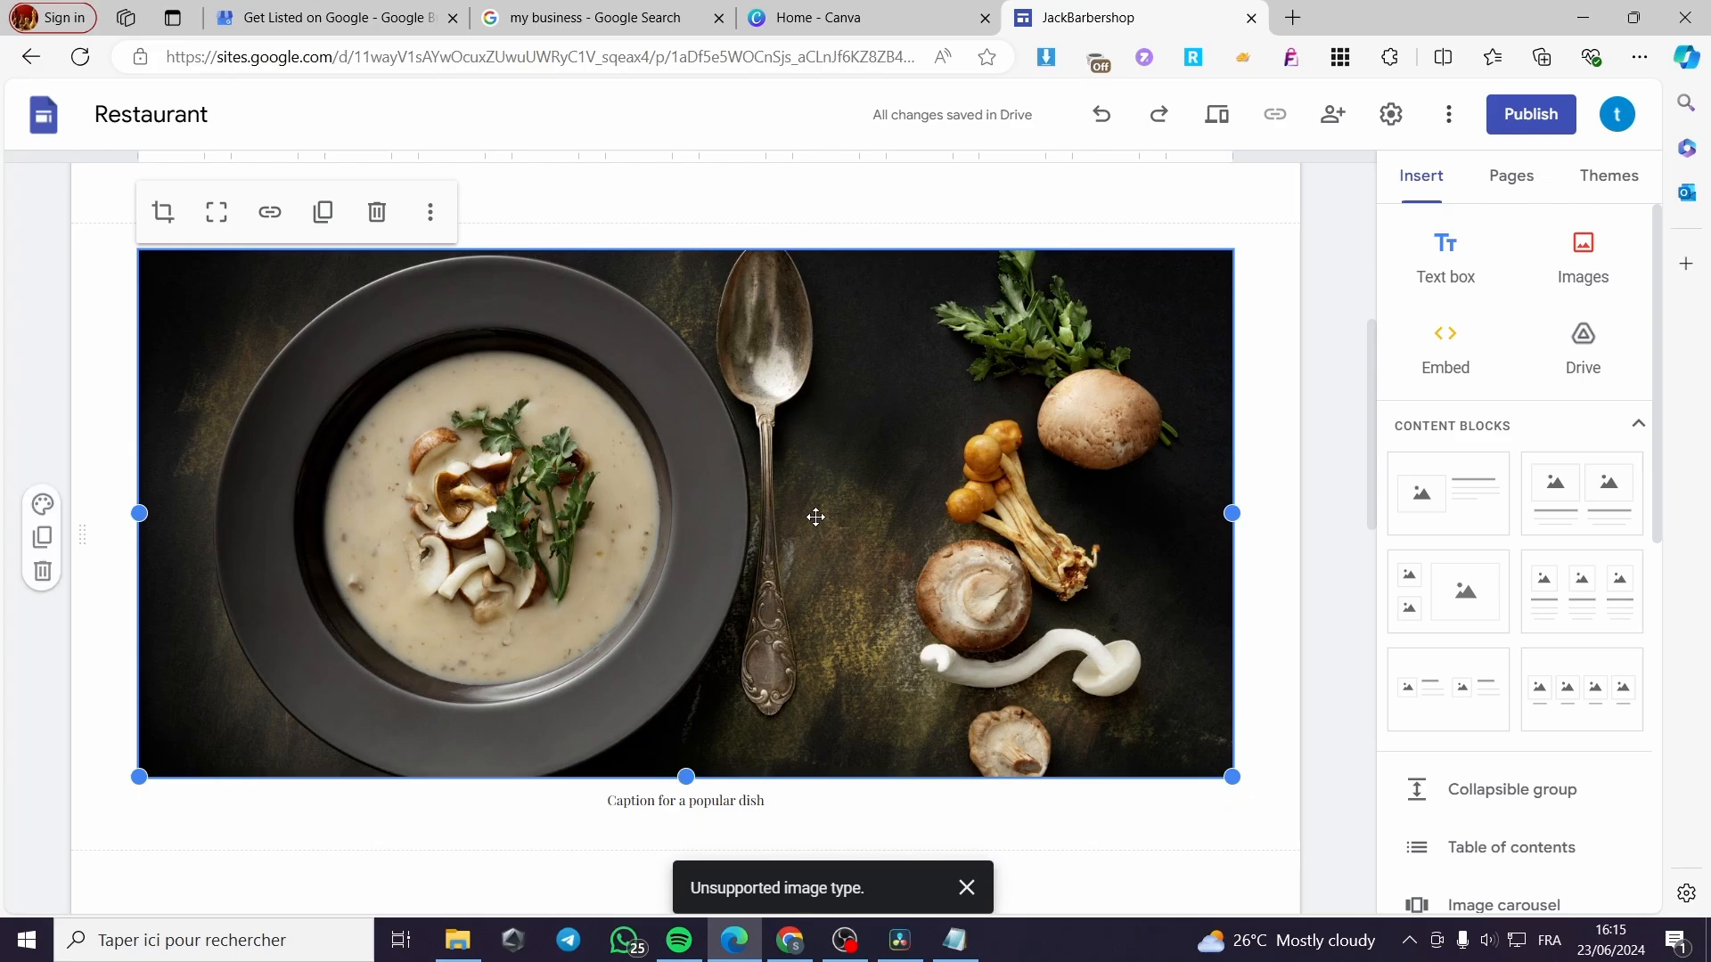
Step: Switch to Canva and open the 1920 x 5400 px Jack Smith Designs collage from the recent designs
left_click(821, 15)
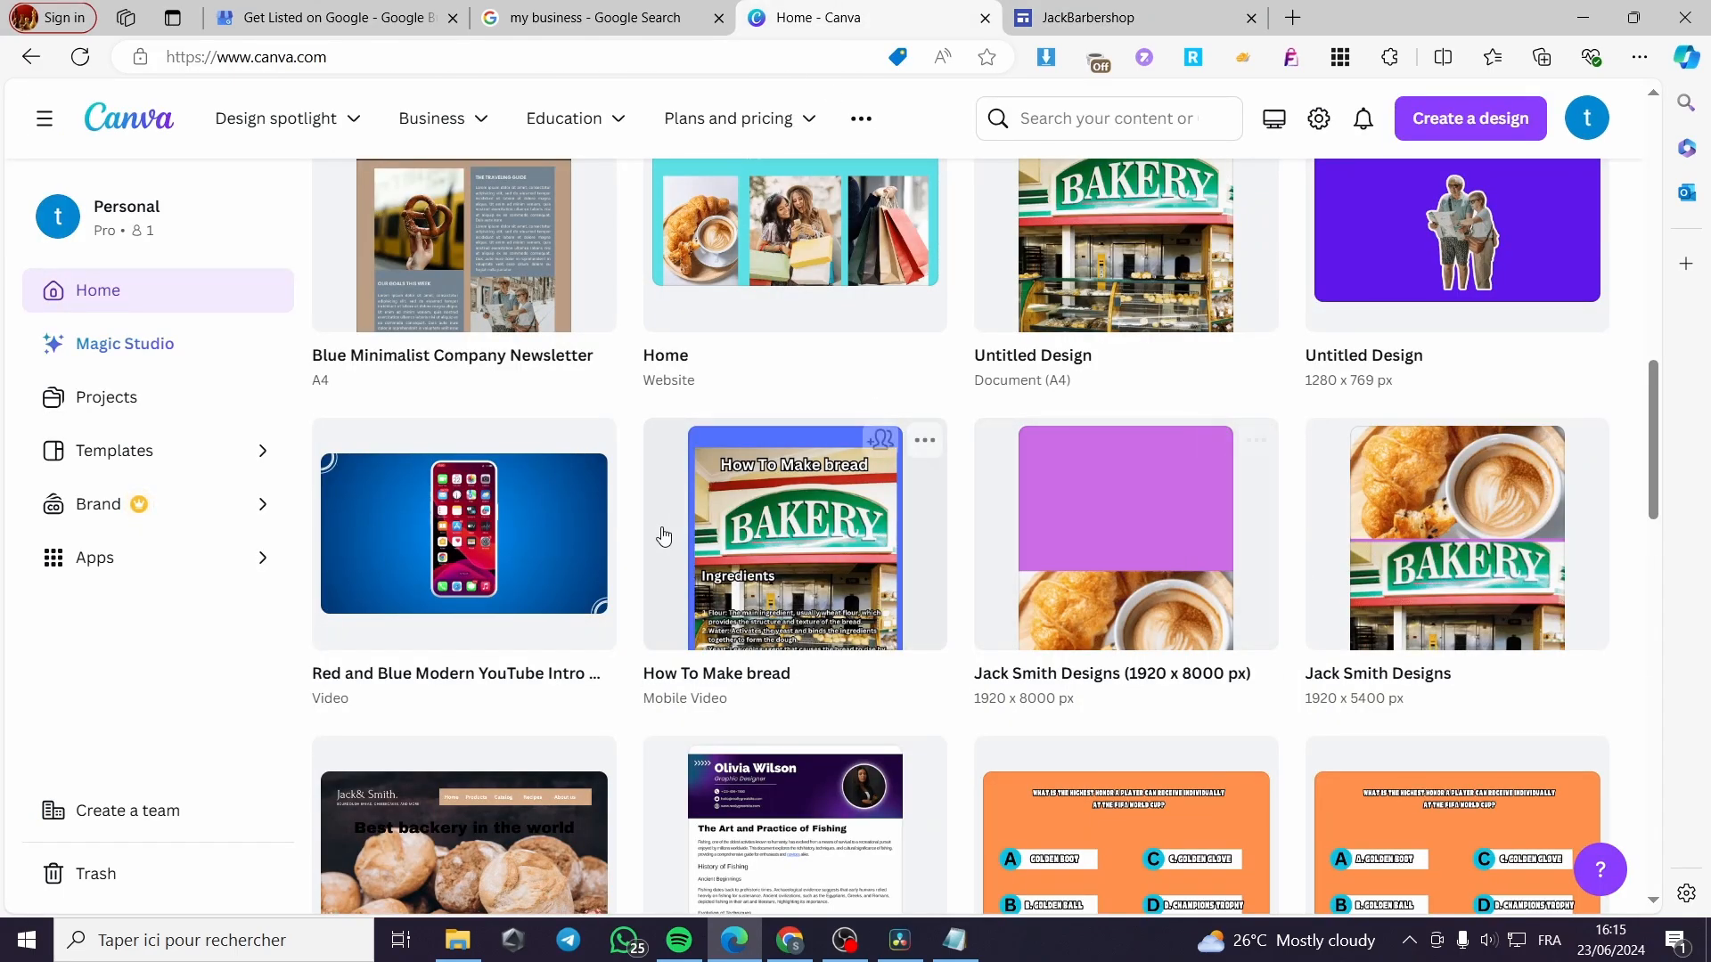
left_click(1454, 531)
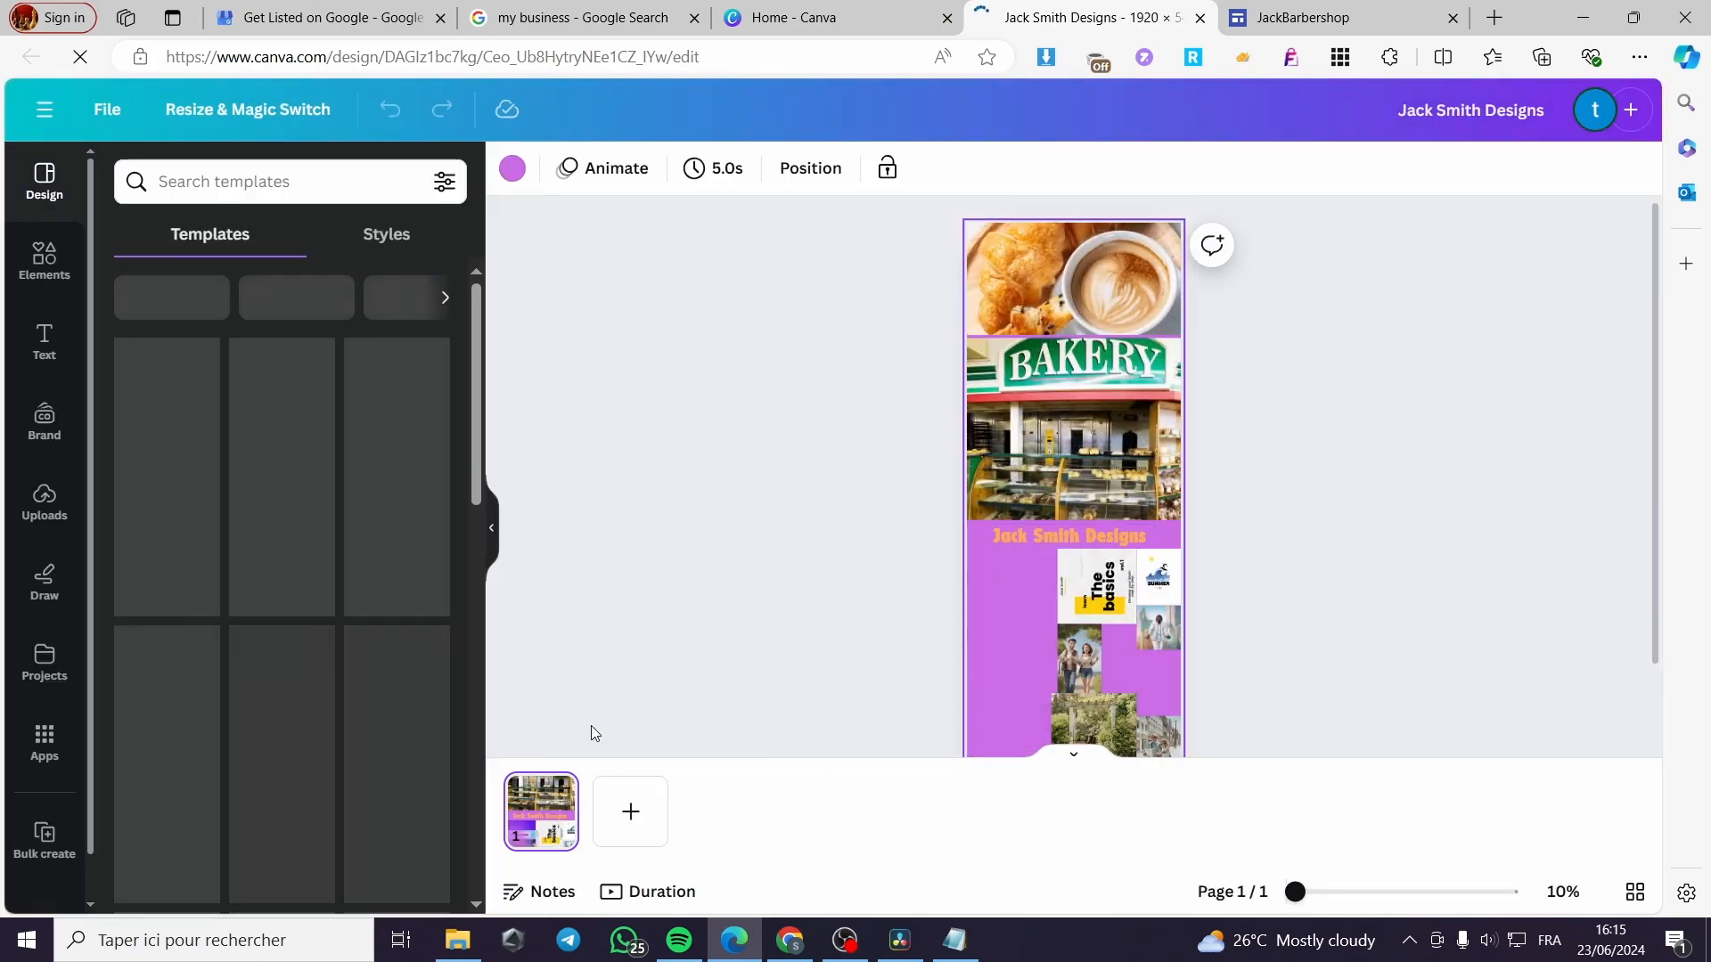
left_click(1070, 290)
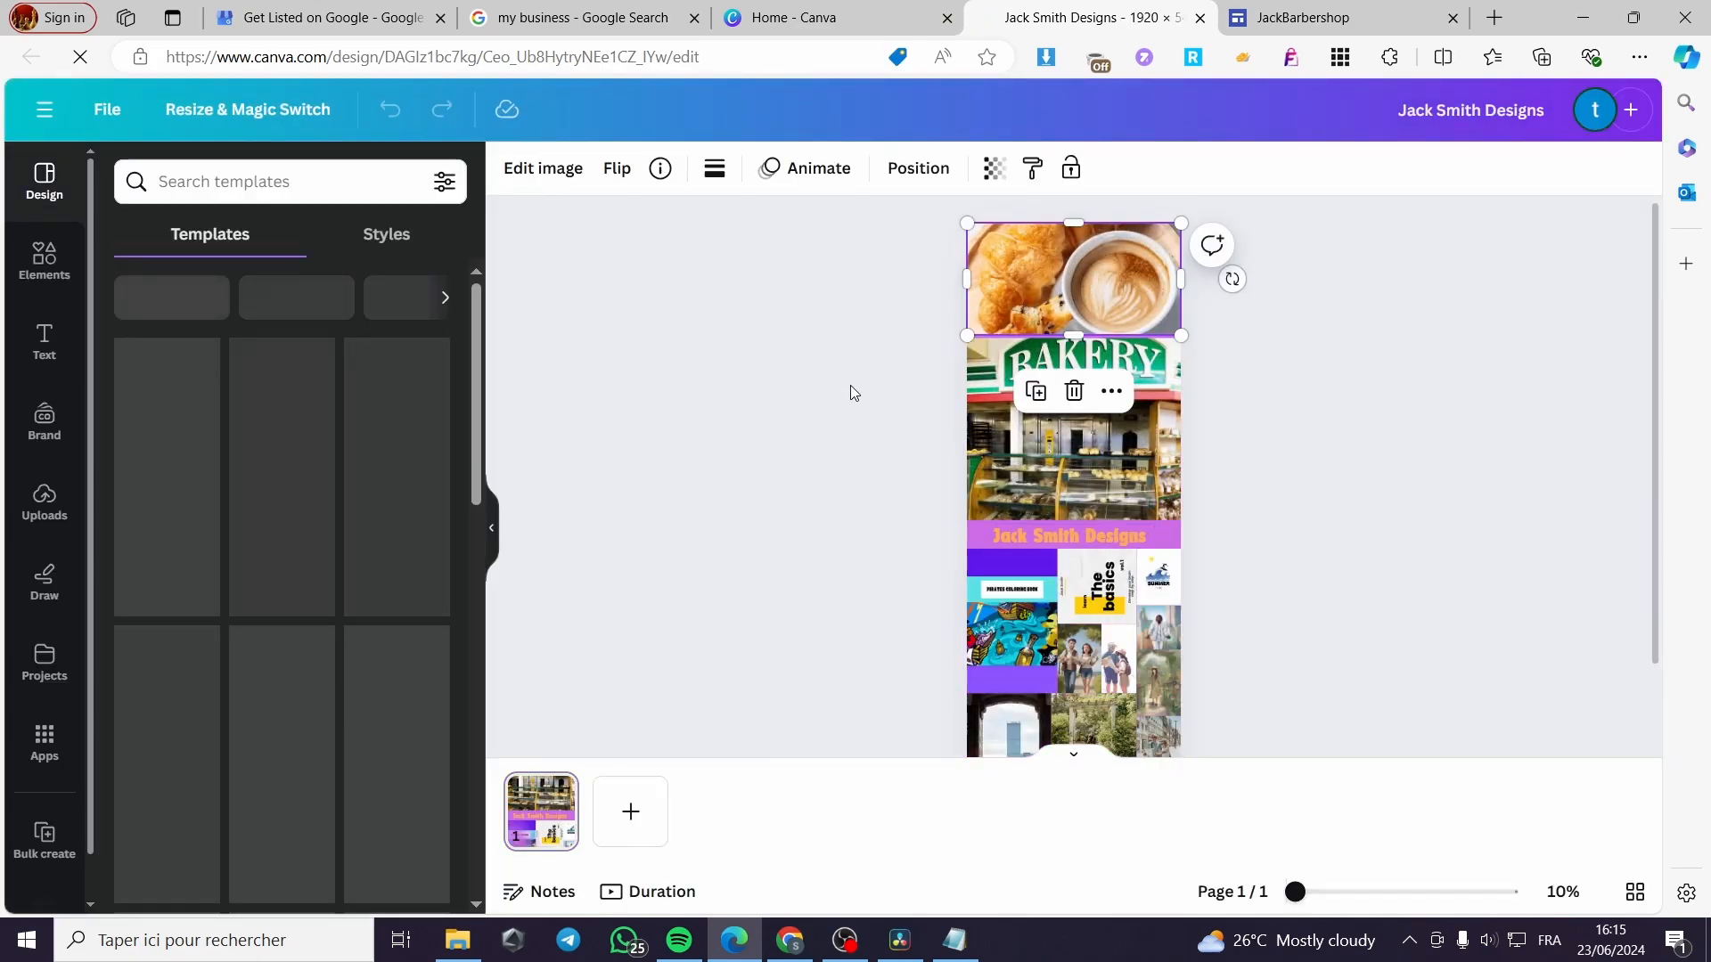
Step: Make a copy of the design resized to 1920 × 1080 px, open the copy and close the original
left_click(254, 111)
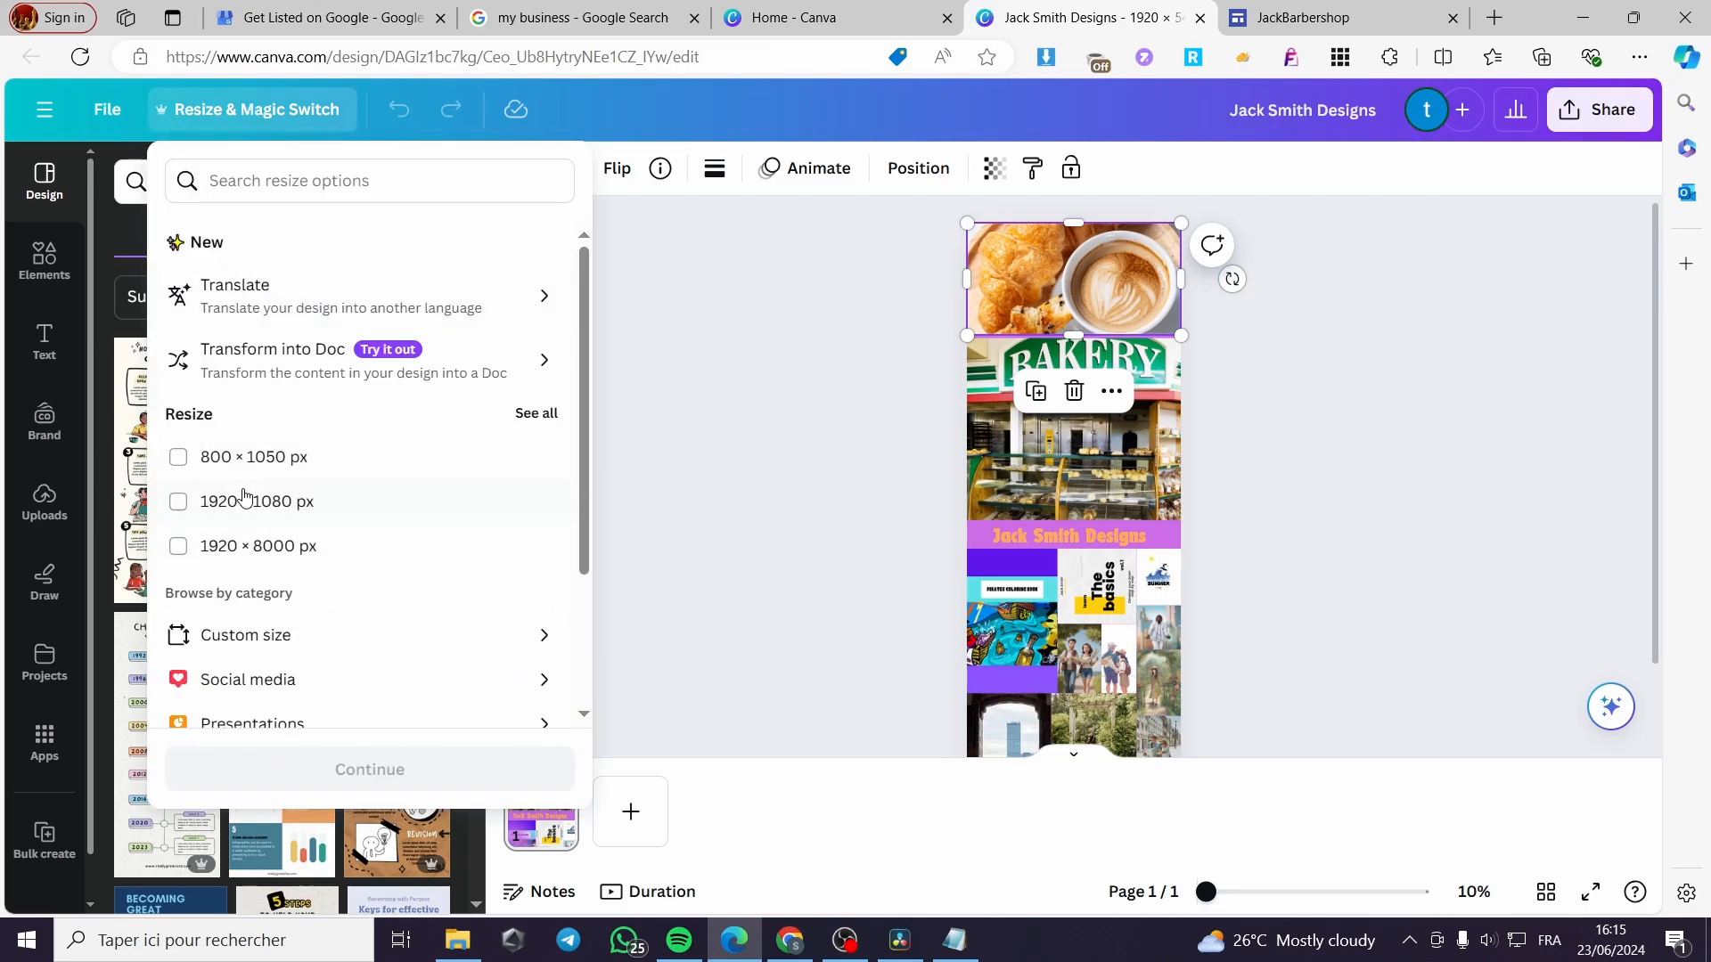
left_click(177, 505)
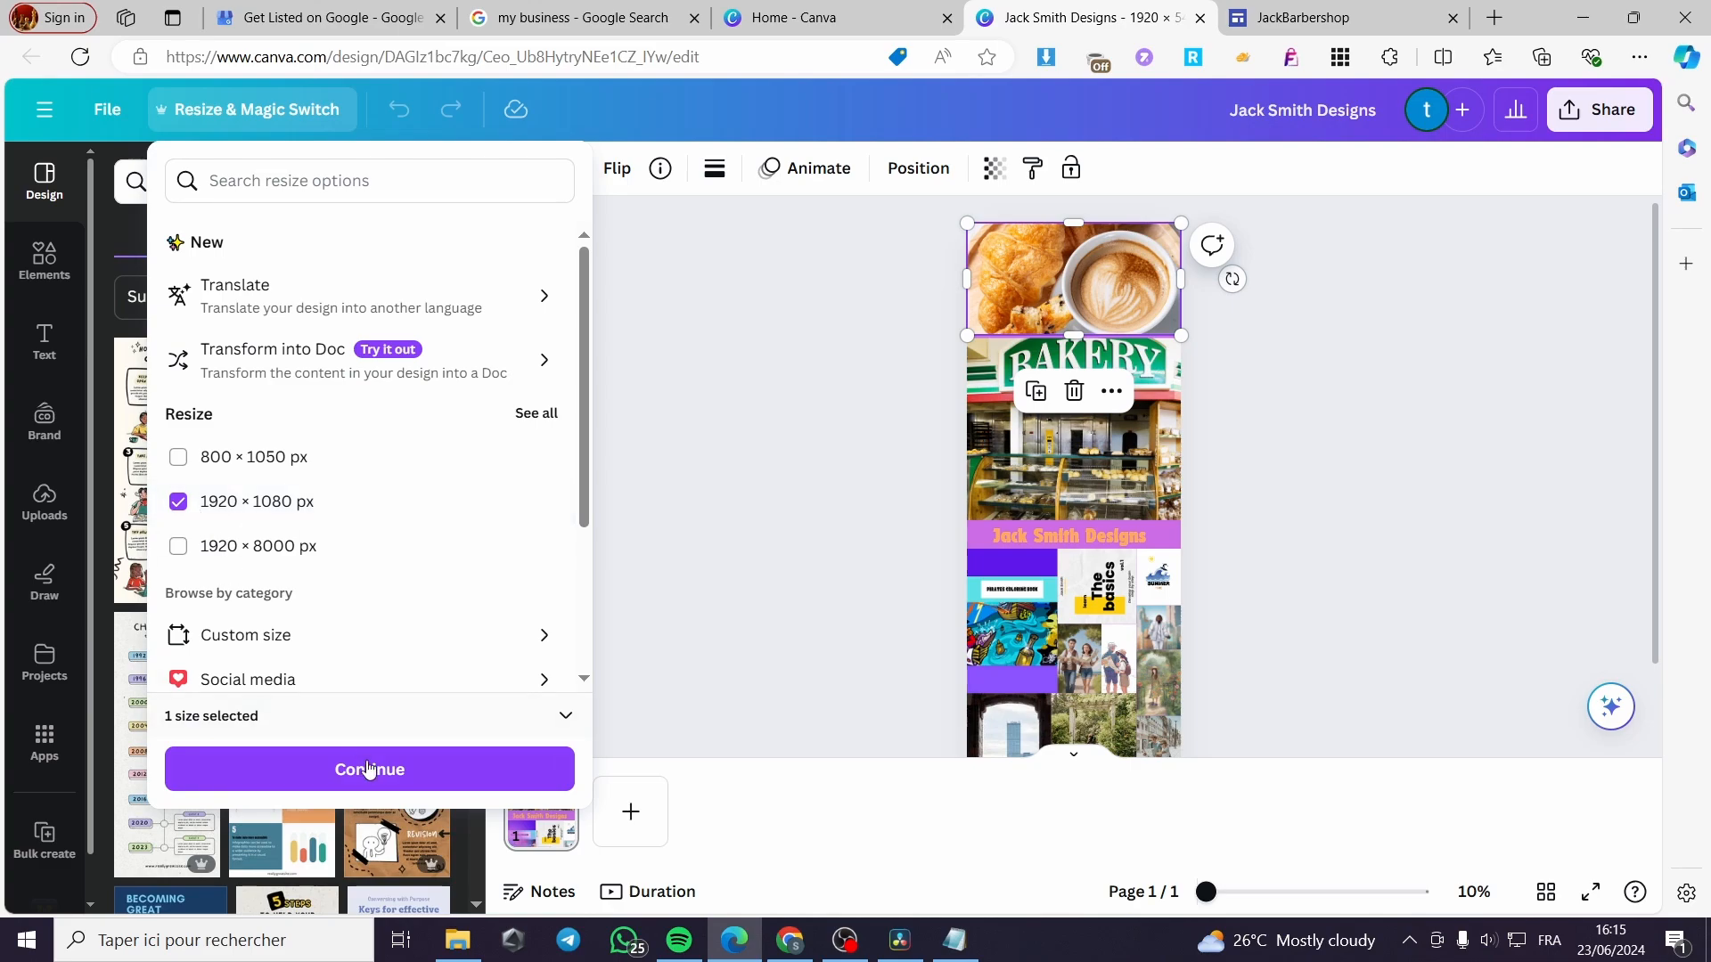
left_click(379, 790)
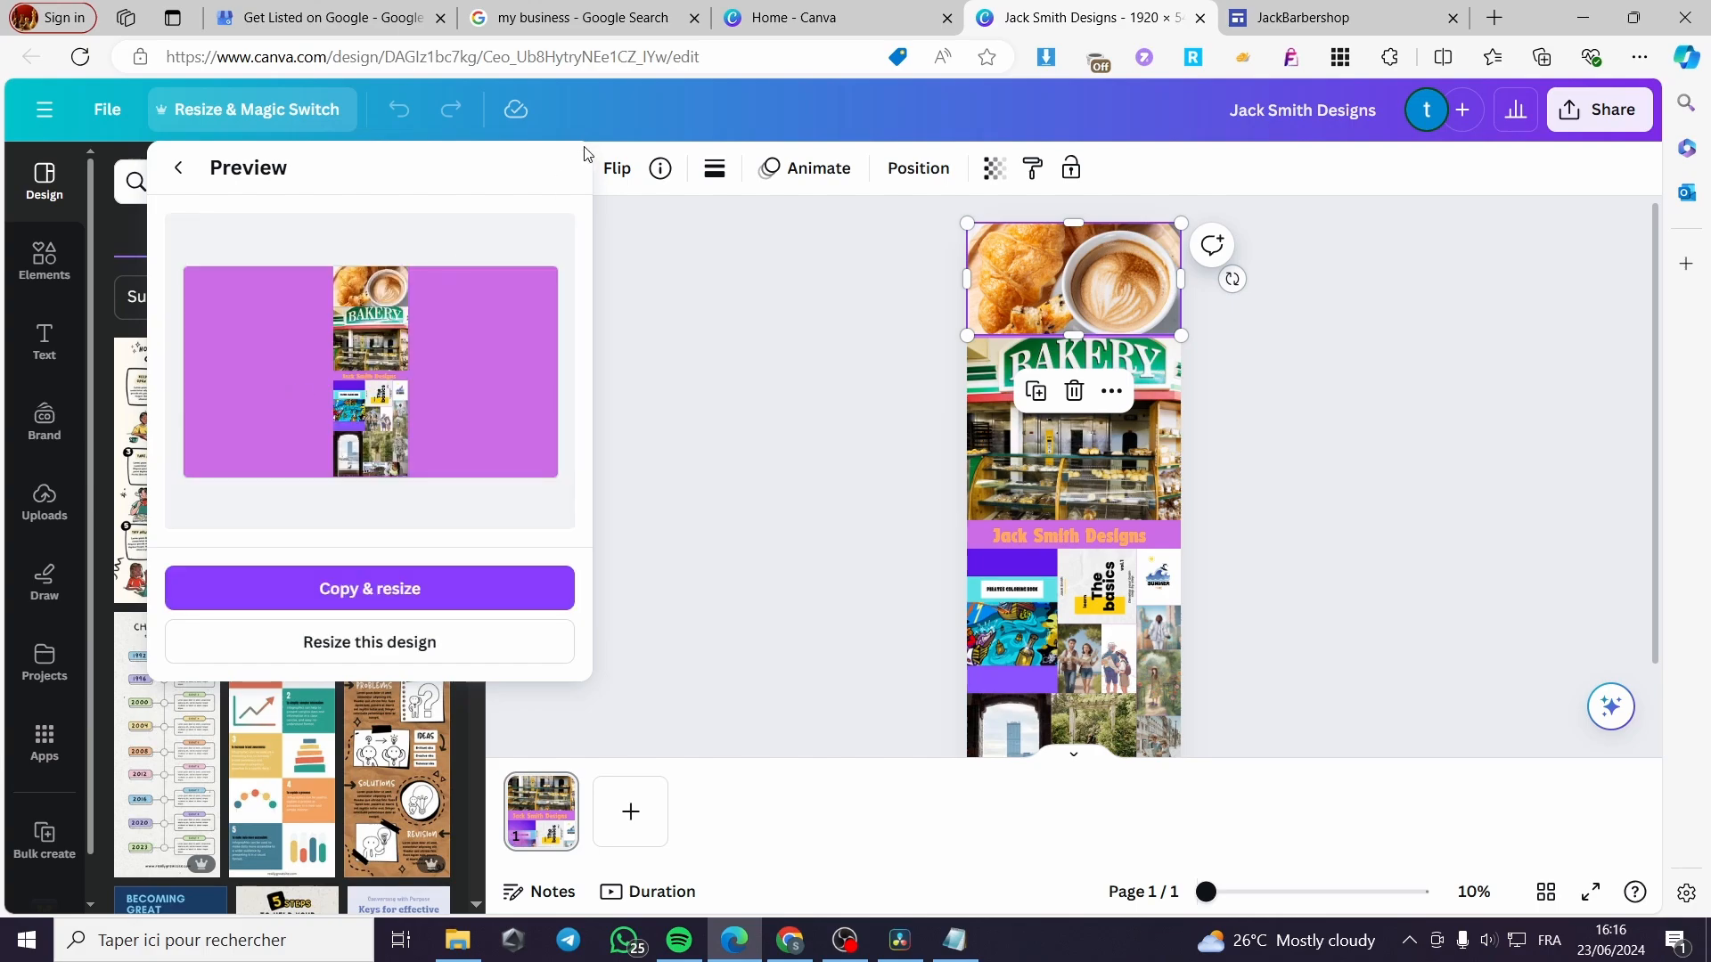
left_click(411, 603)
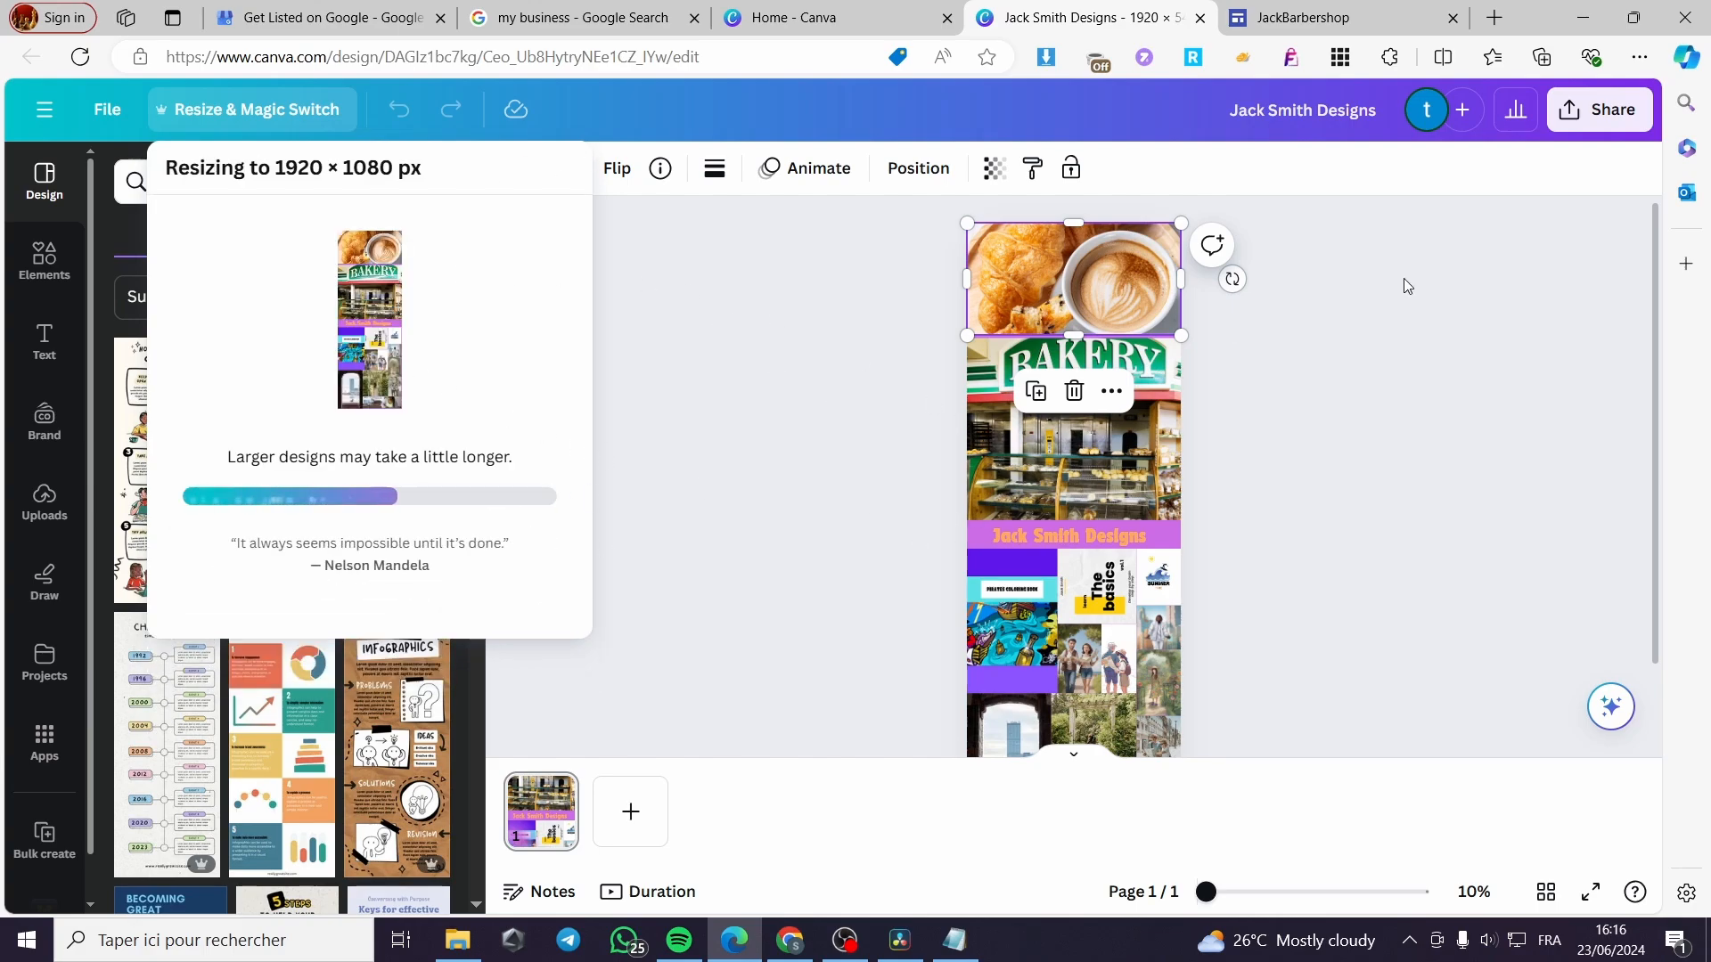
left_click(415, 348)
left_click(985, 9)
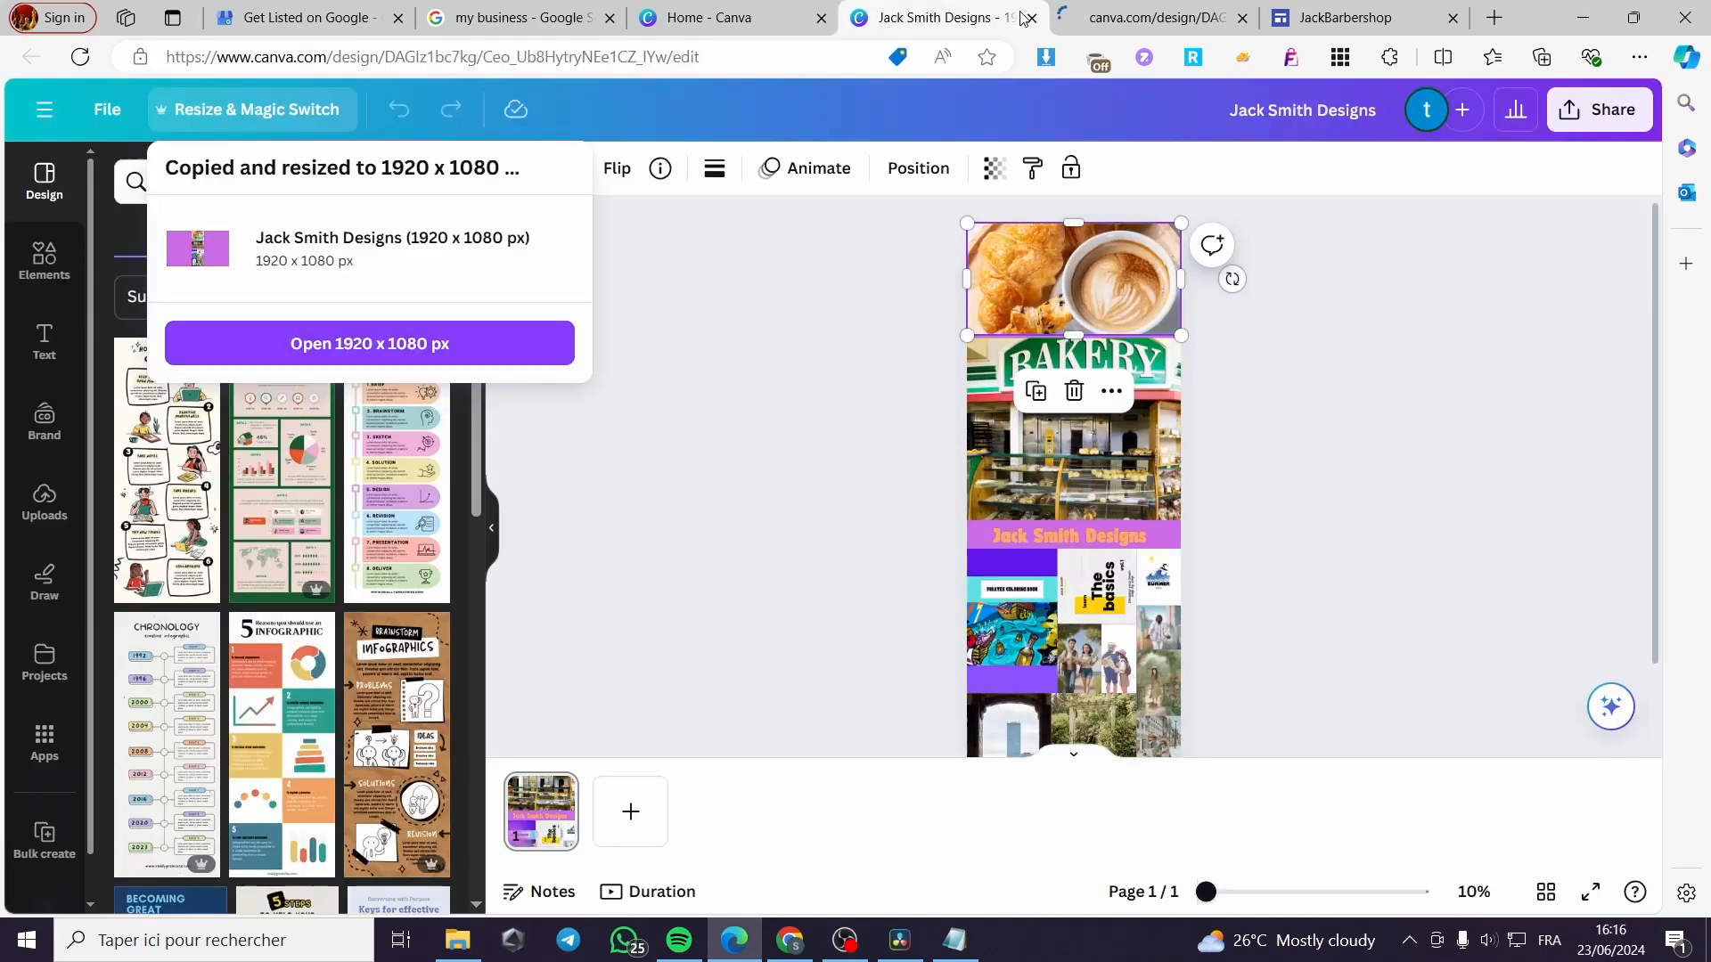
left_click(1032, 19)
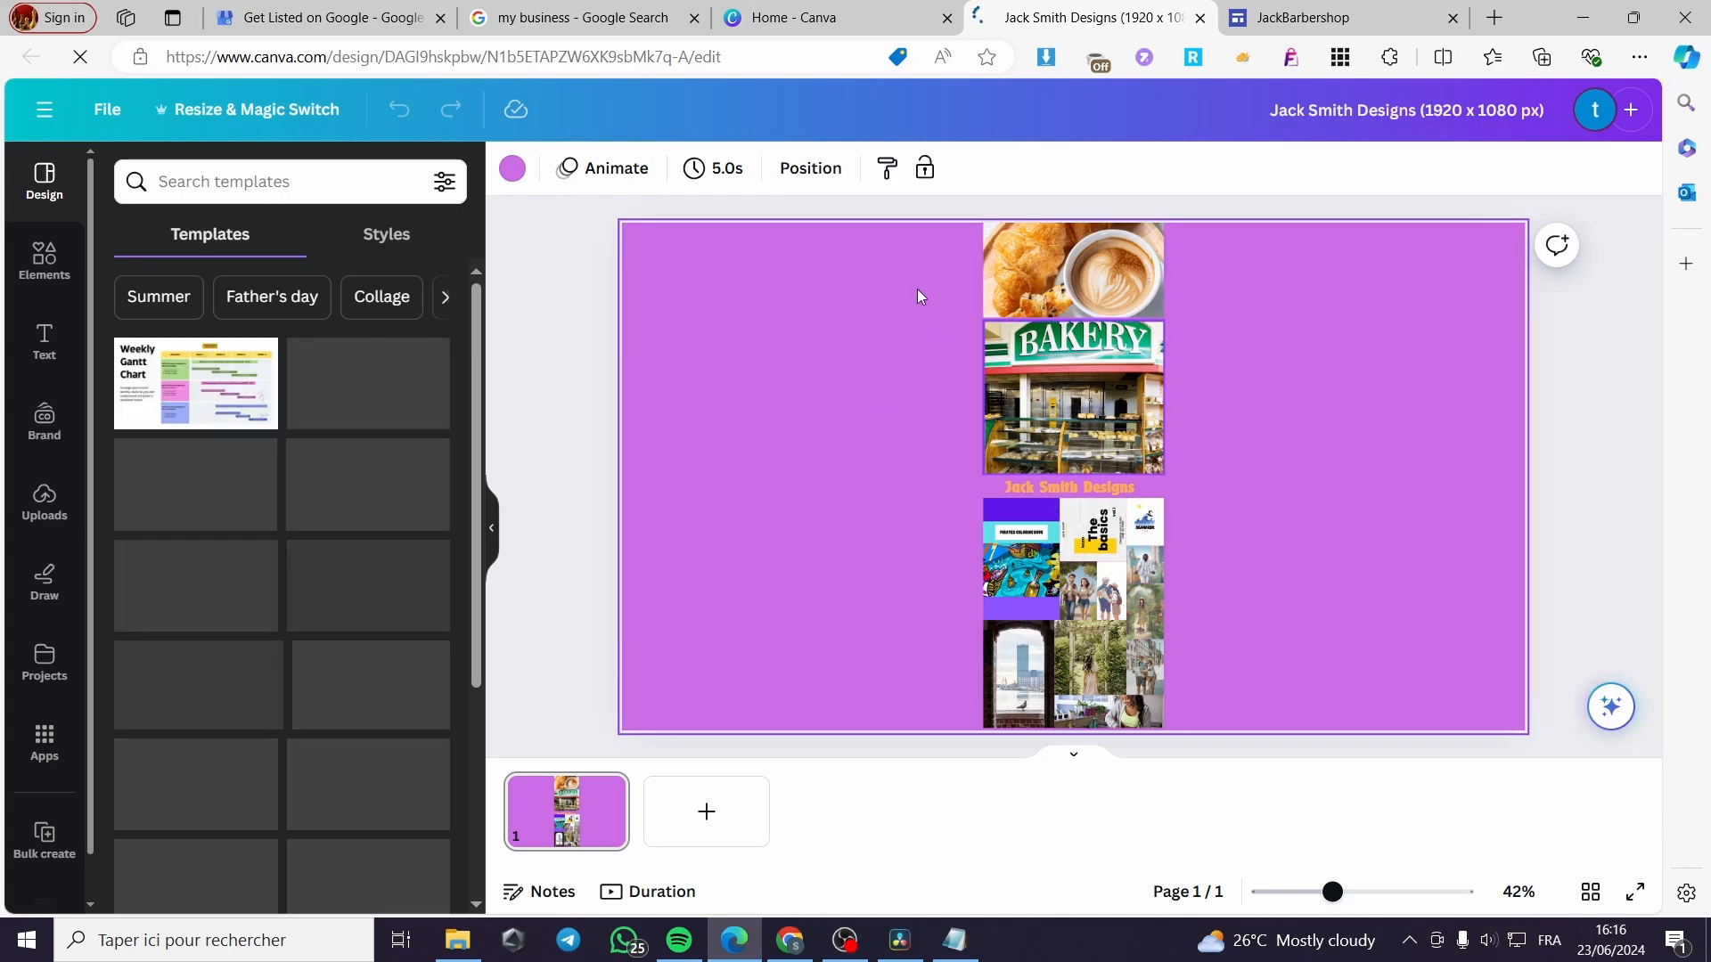
Step: Download the resized 1920 x 1080 px design as a PNG
left_click(1600, 109)
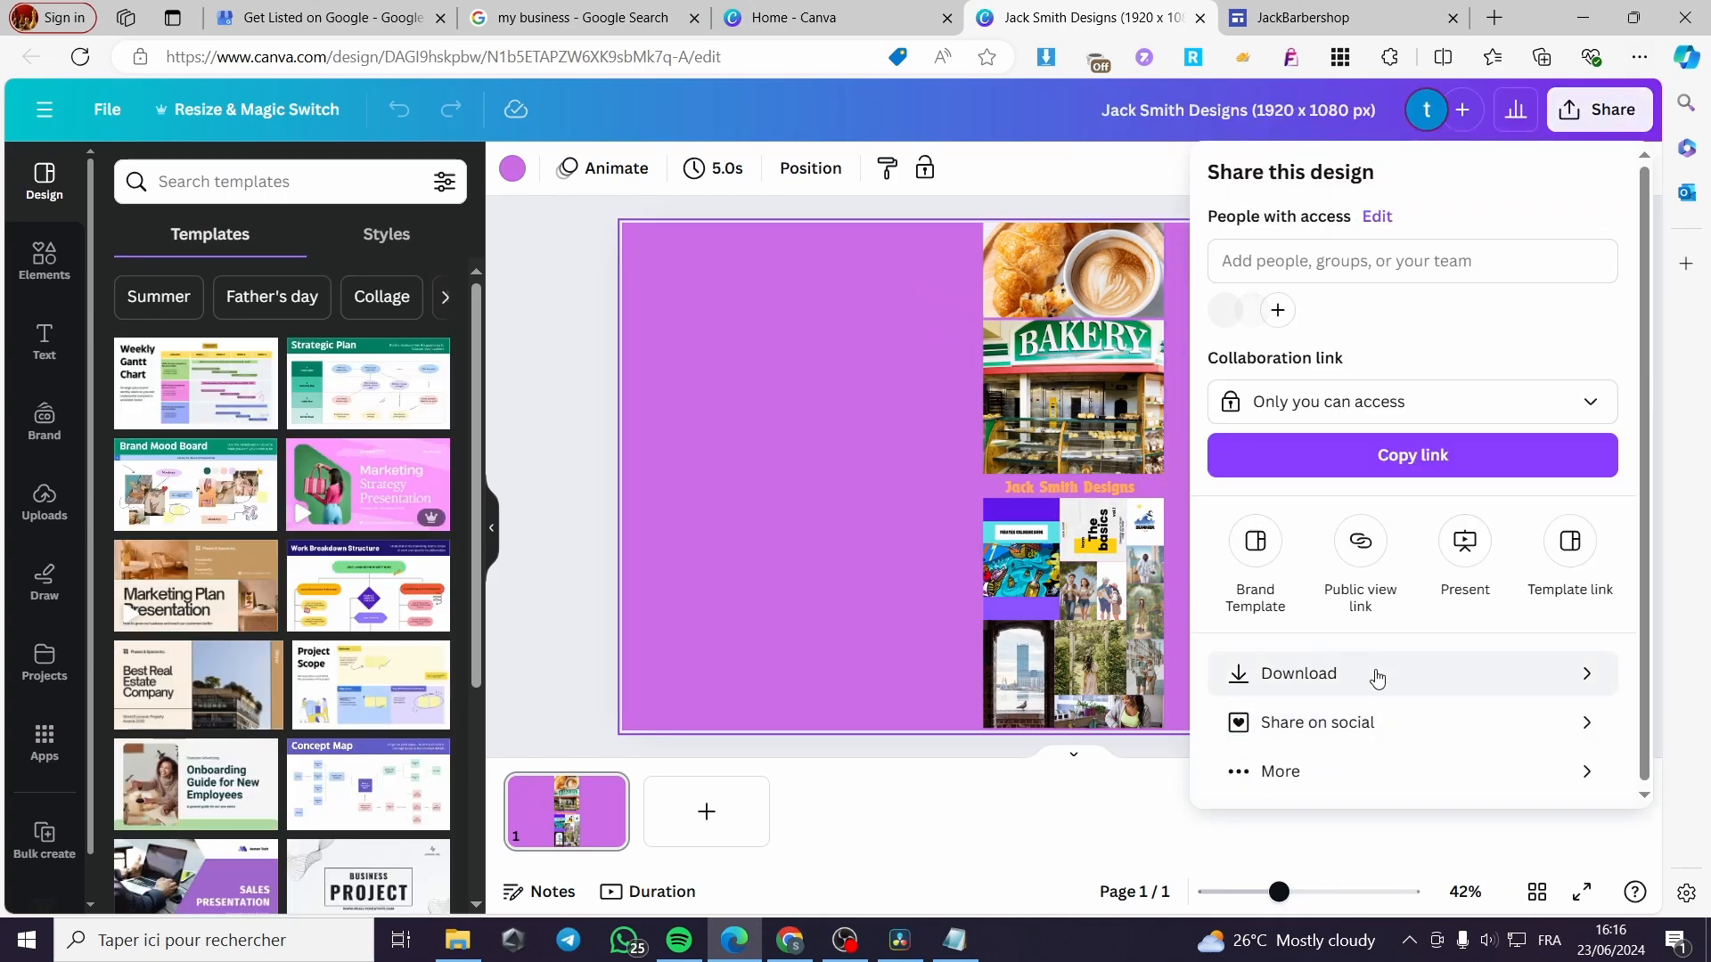
left_click(1377, 673)
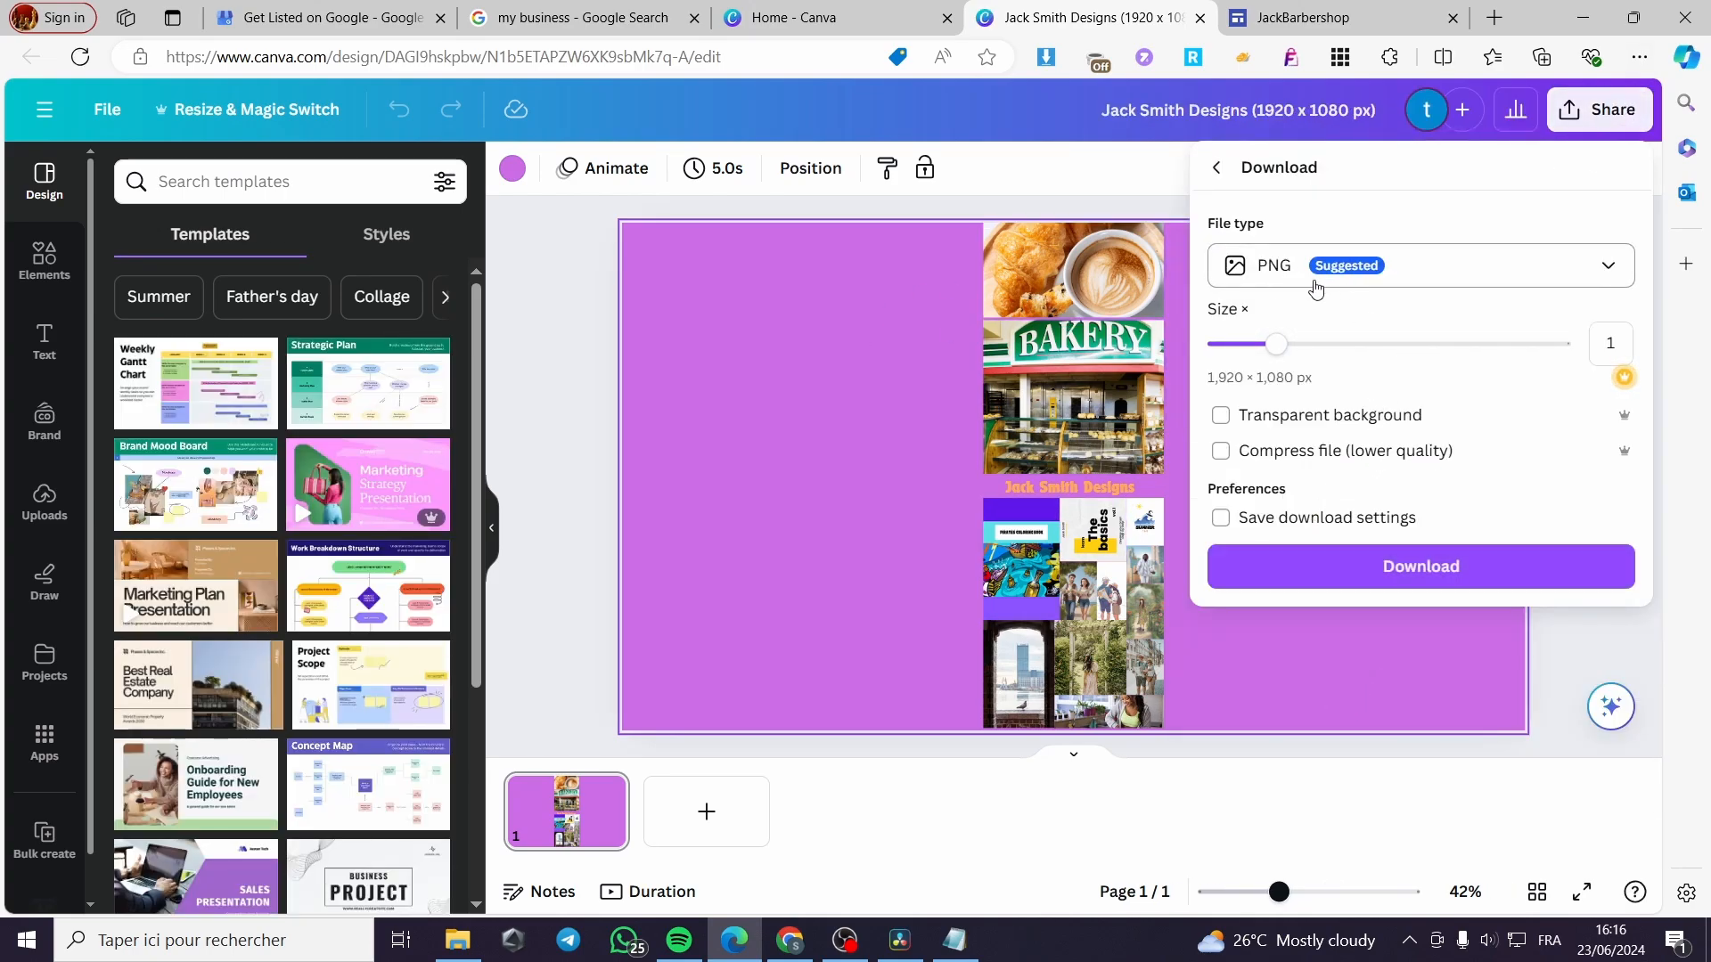
left_click(1387, 567)
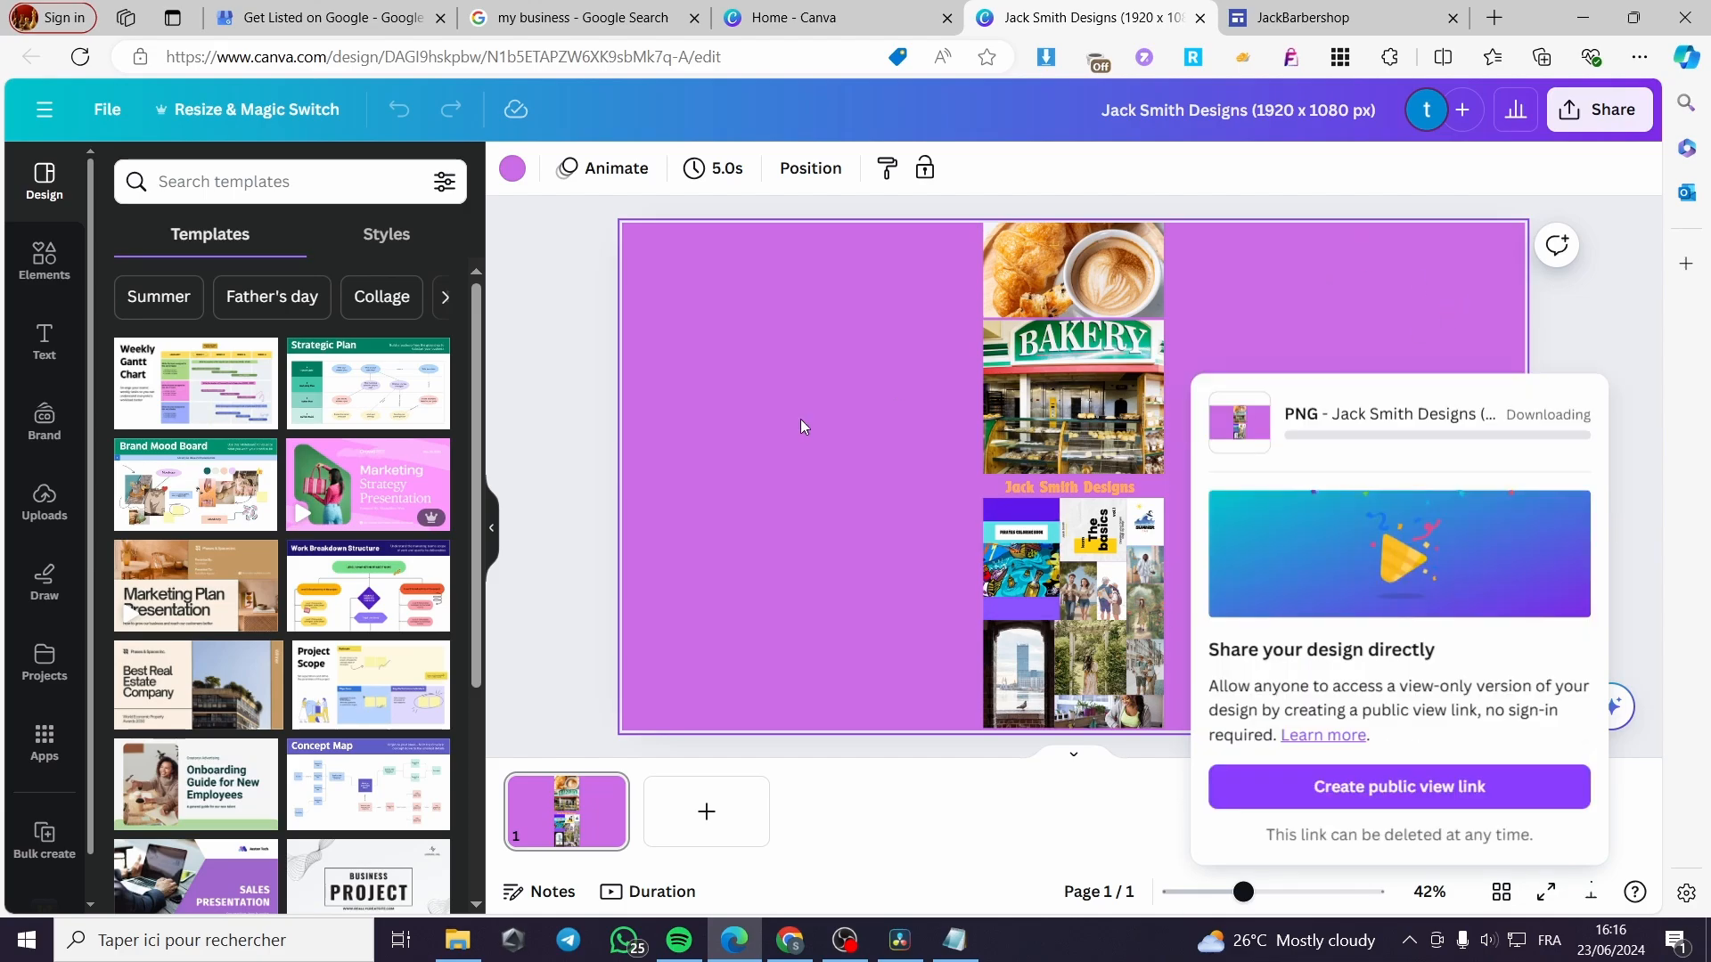
Step: Look through the open browser pages and check the progress of the PNG download in Canva
left_click(537, 9)
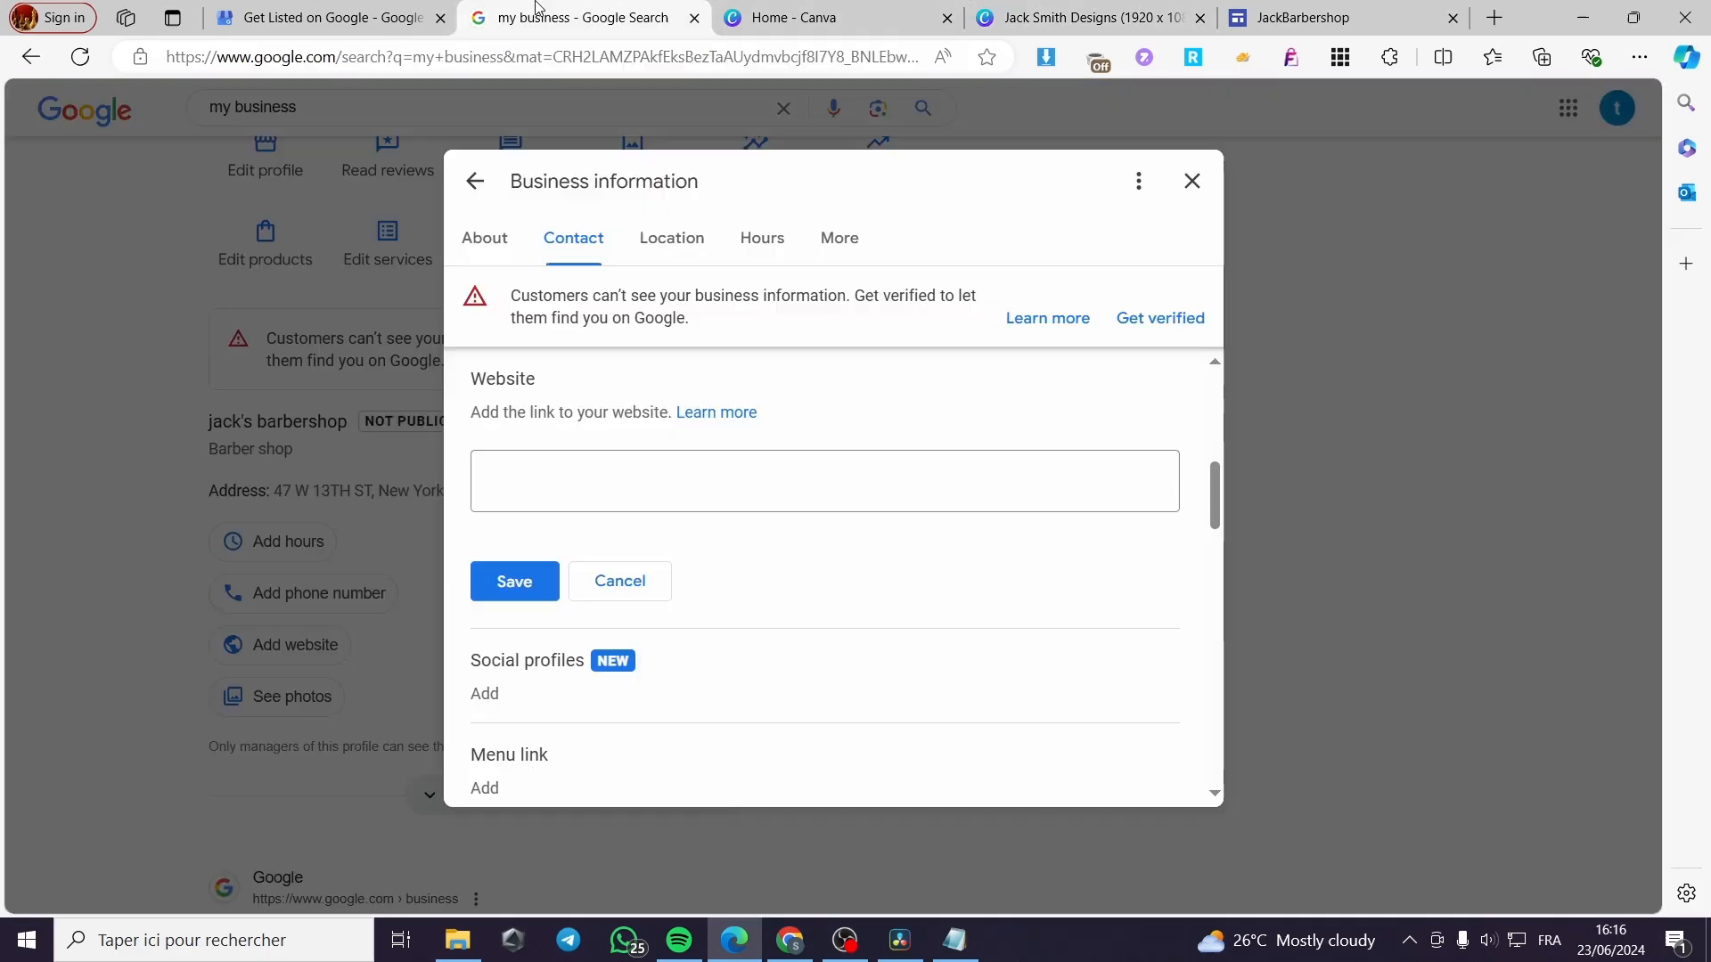
left_click(793, 14)
left_click(1088, 14)
left_click(1310, 7)
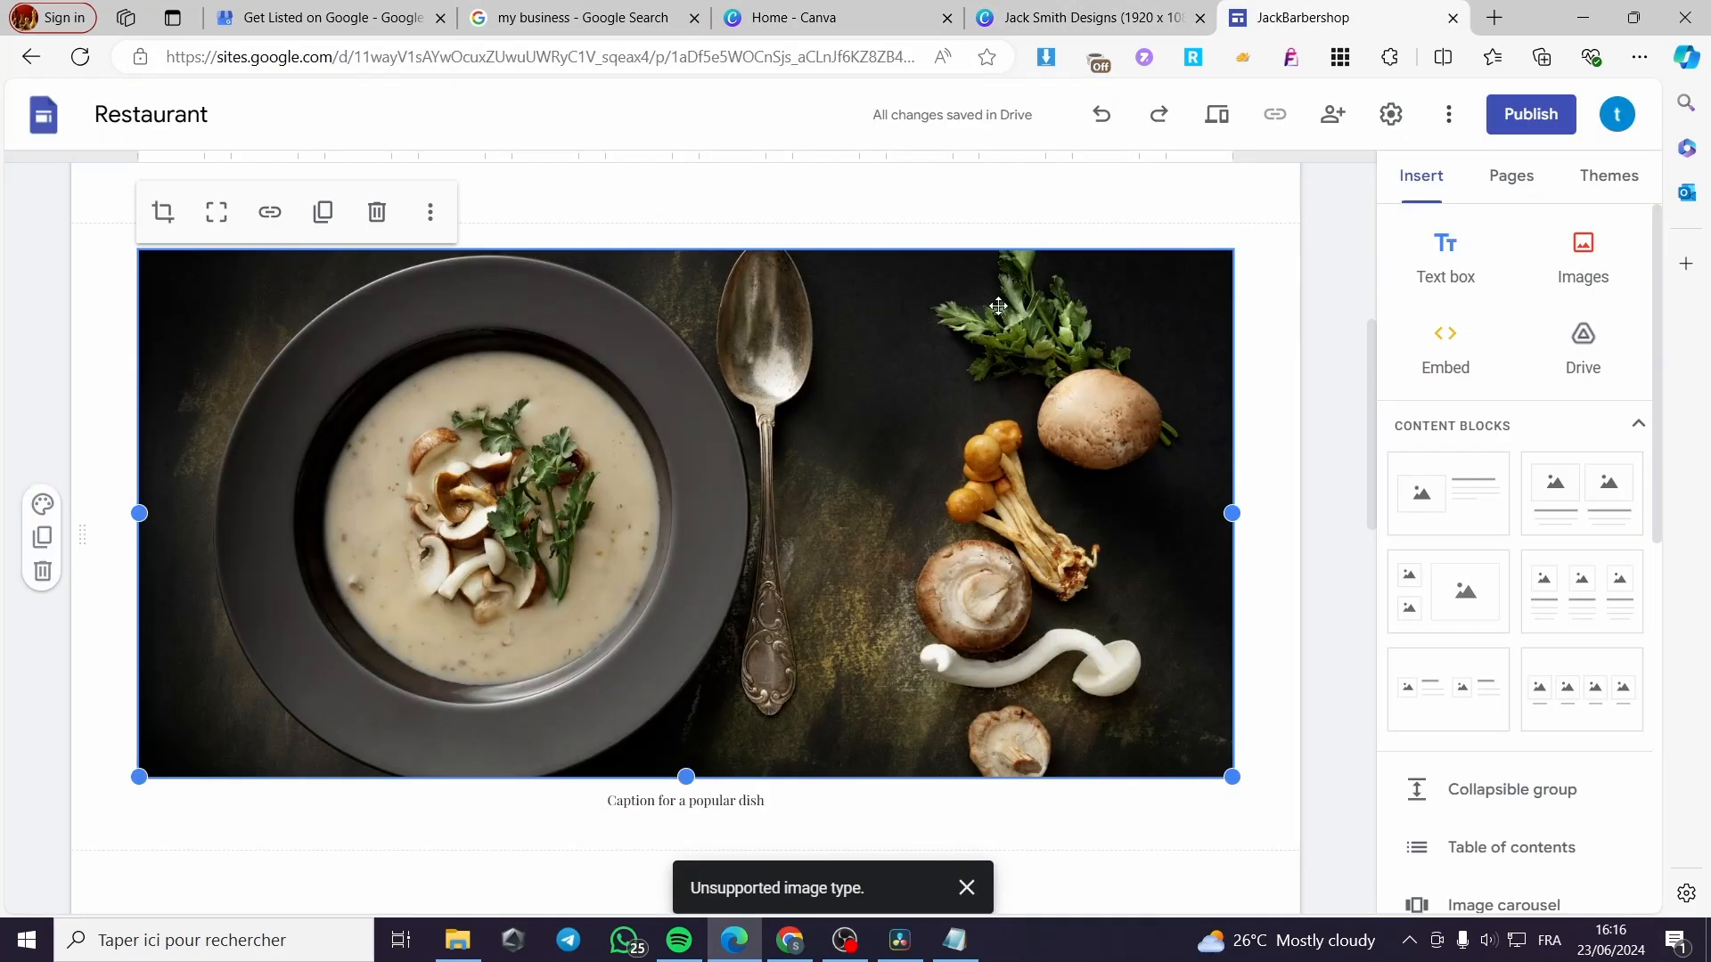
left_click(1163, 20)
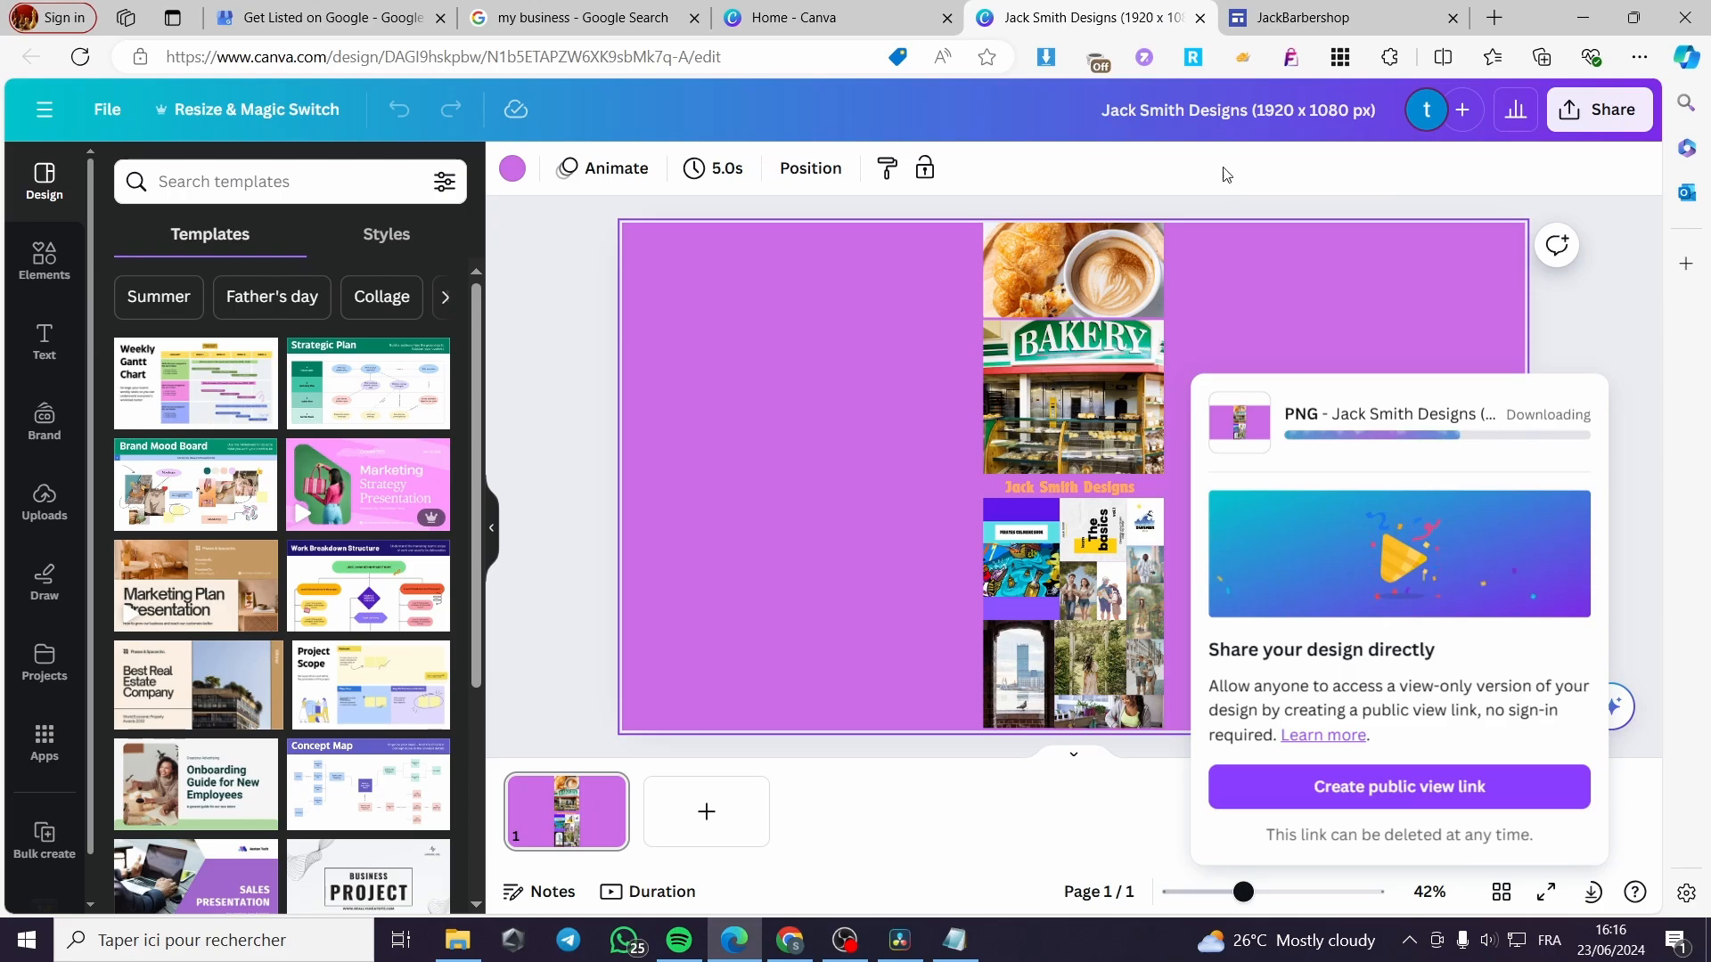
left_click(1303, 17)
double_click(805, 575)
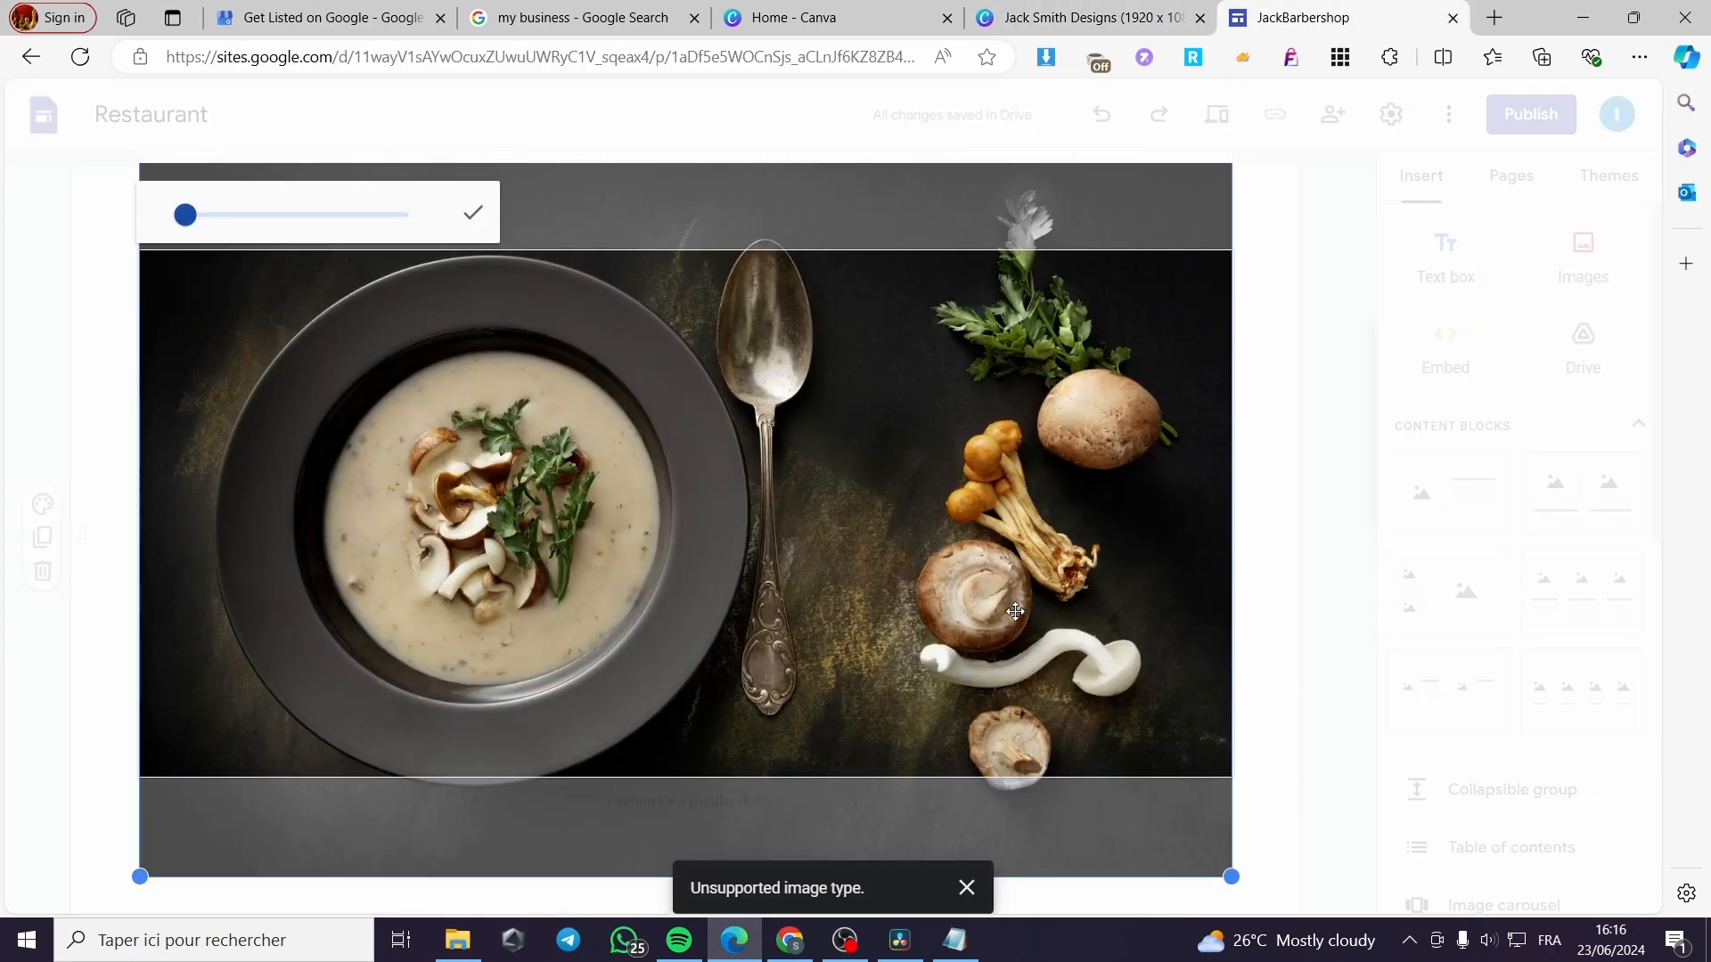
left_click(1092, 17)
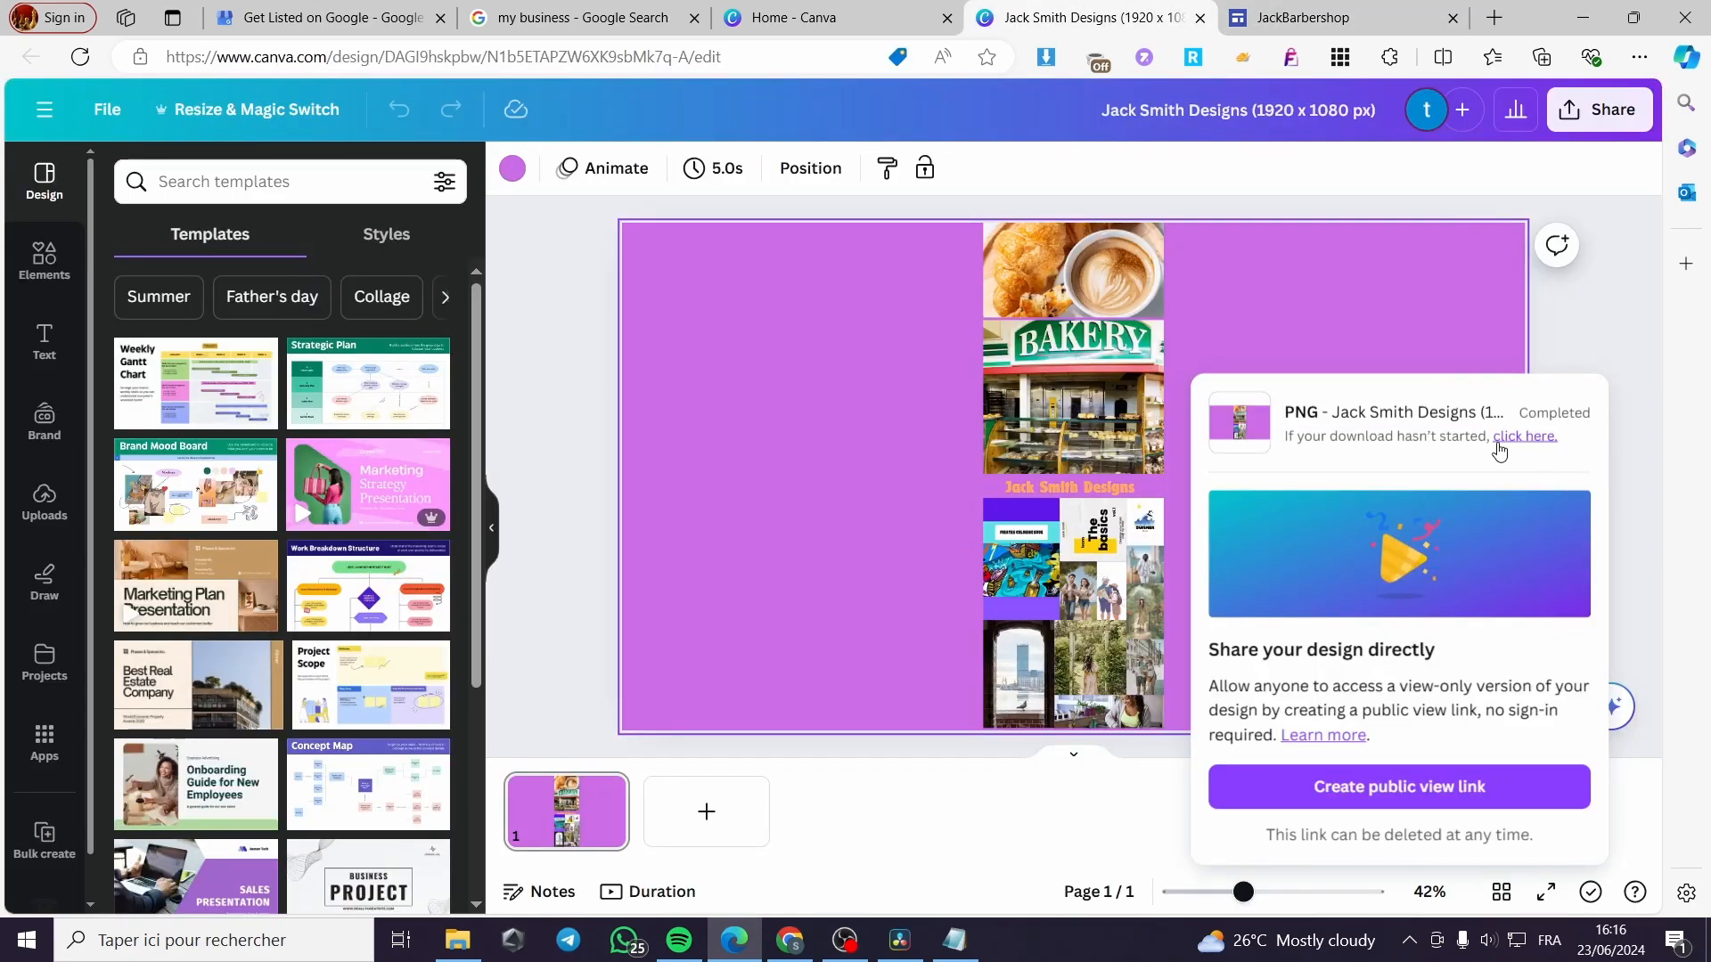
Step: Back in Google Sites, replace the Home page's dish photo by uploading Jack Smith Designs (1920 x 1080 px) from the Downloads folder on SSD (D:)
left_click(1303, 17)
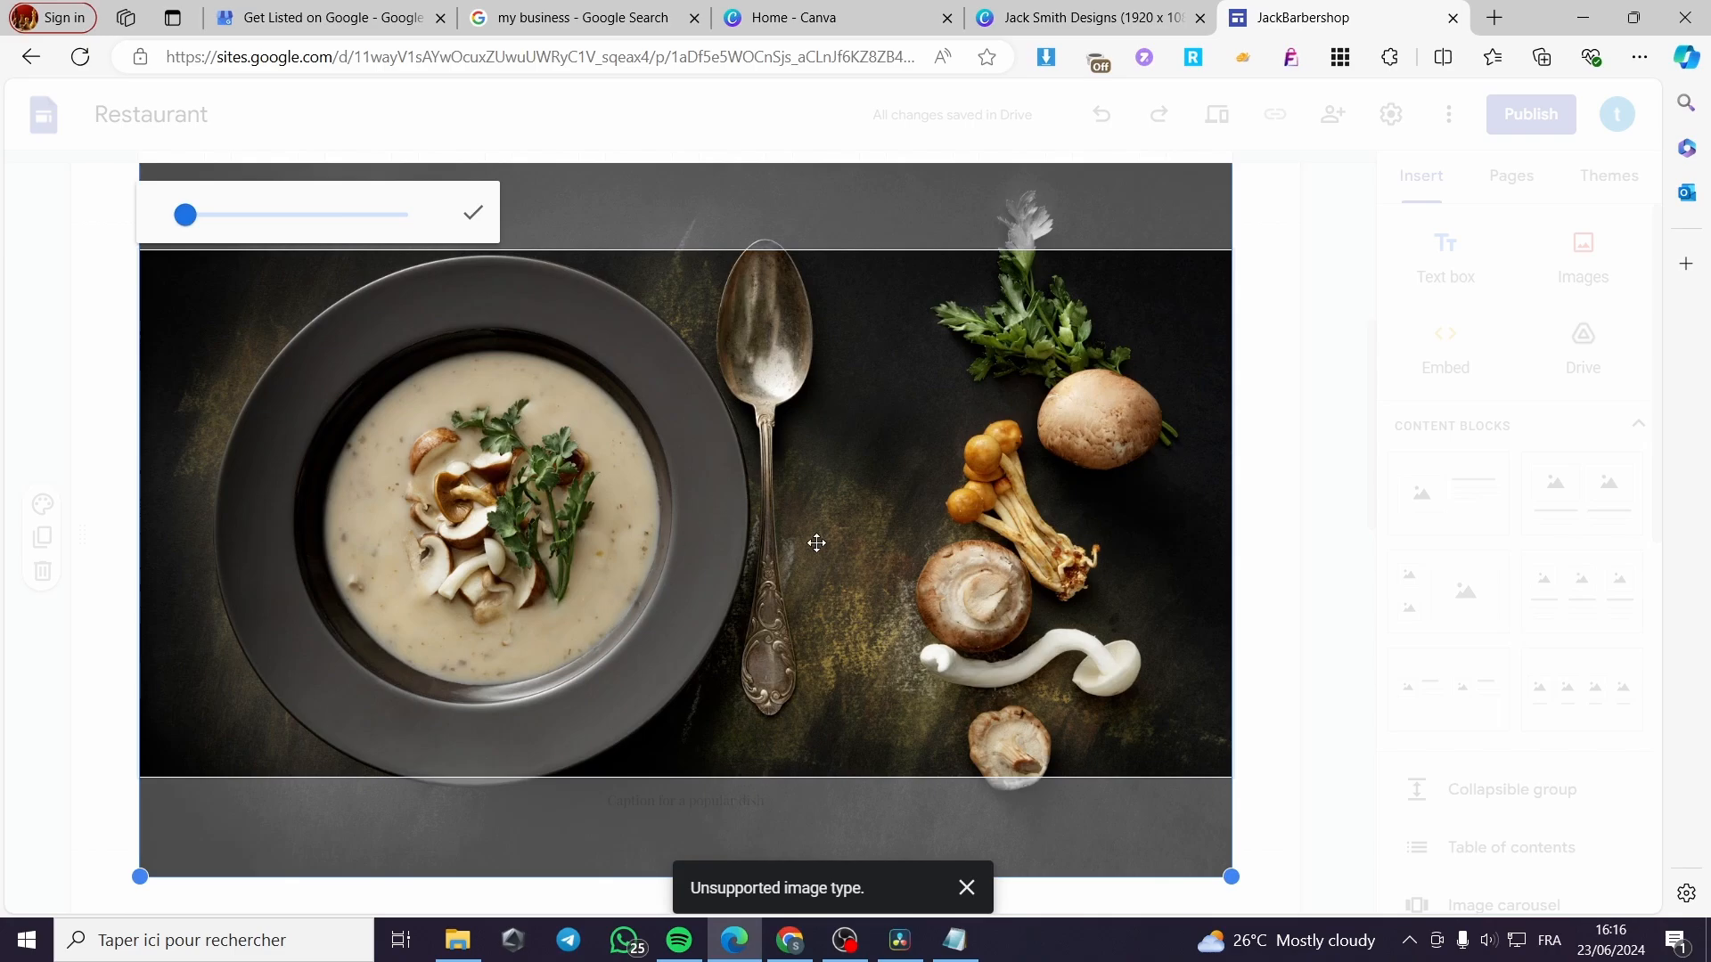
left_click(1301, 602)
right_click(1077, 507)
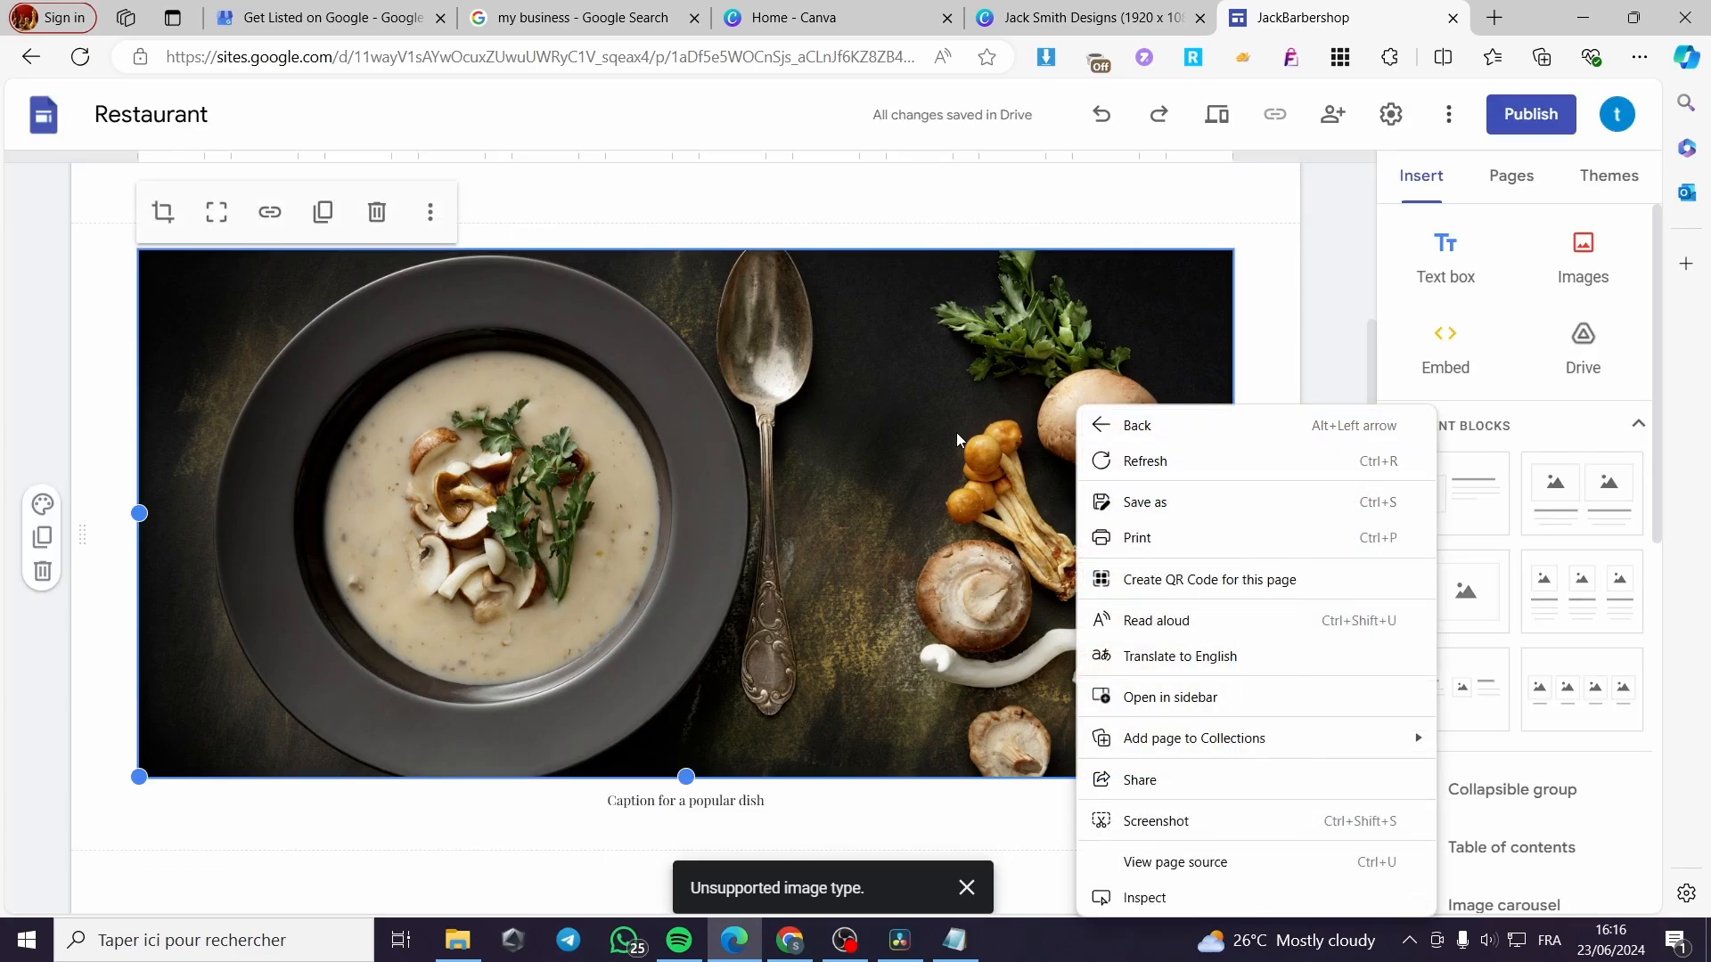
double_click(788, 440)
left_click(473, 211)
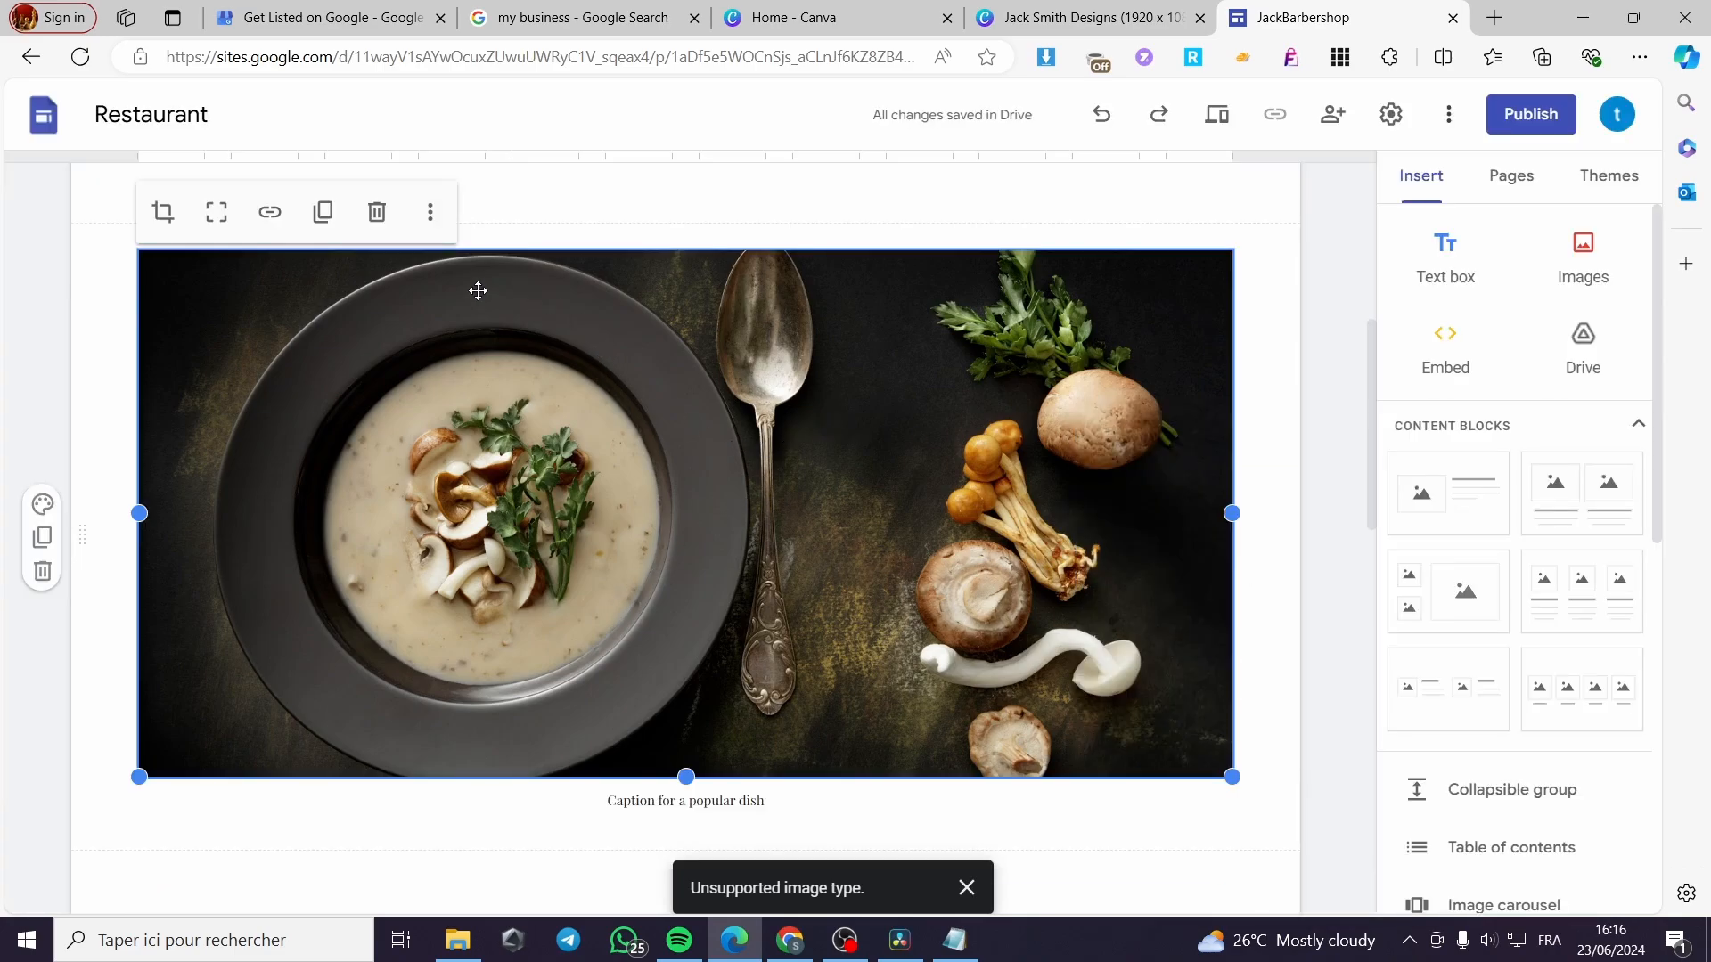
left_click(430, 211)
mouse_move(517, 294)
left_click(670, 283)
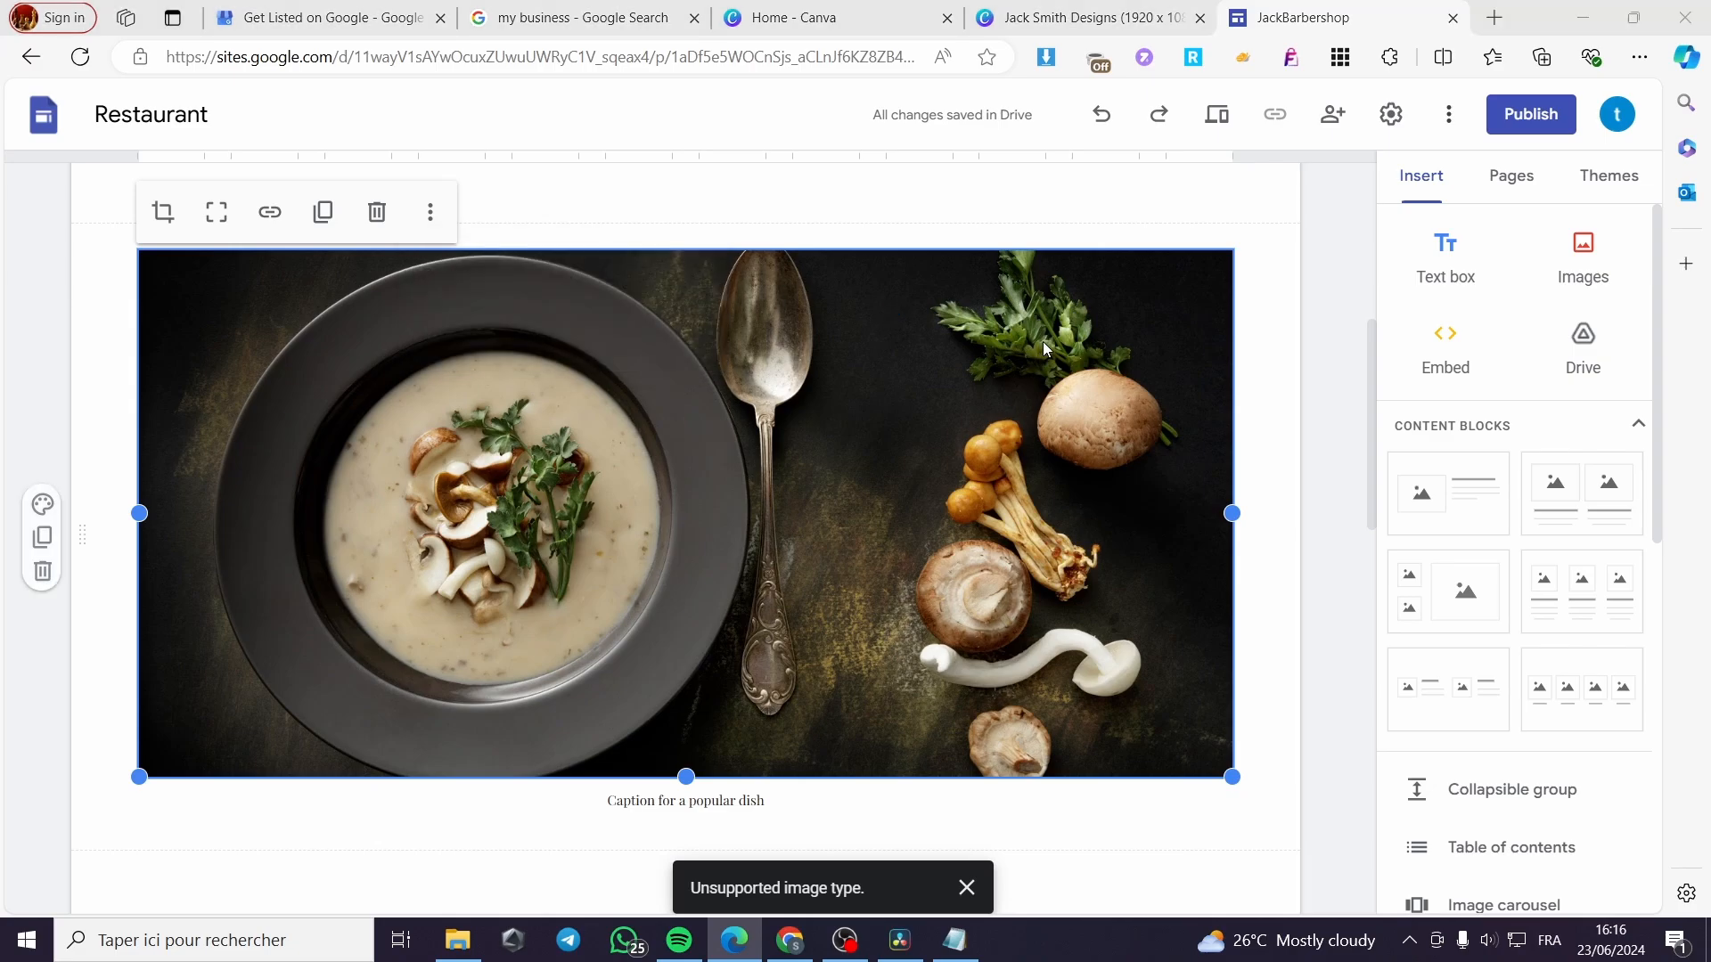
left_click(798, 361)
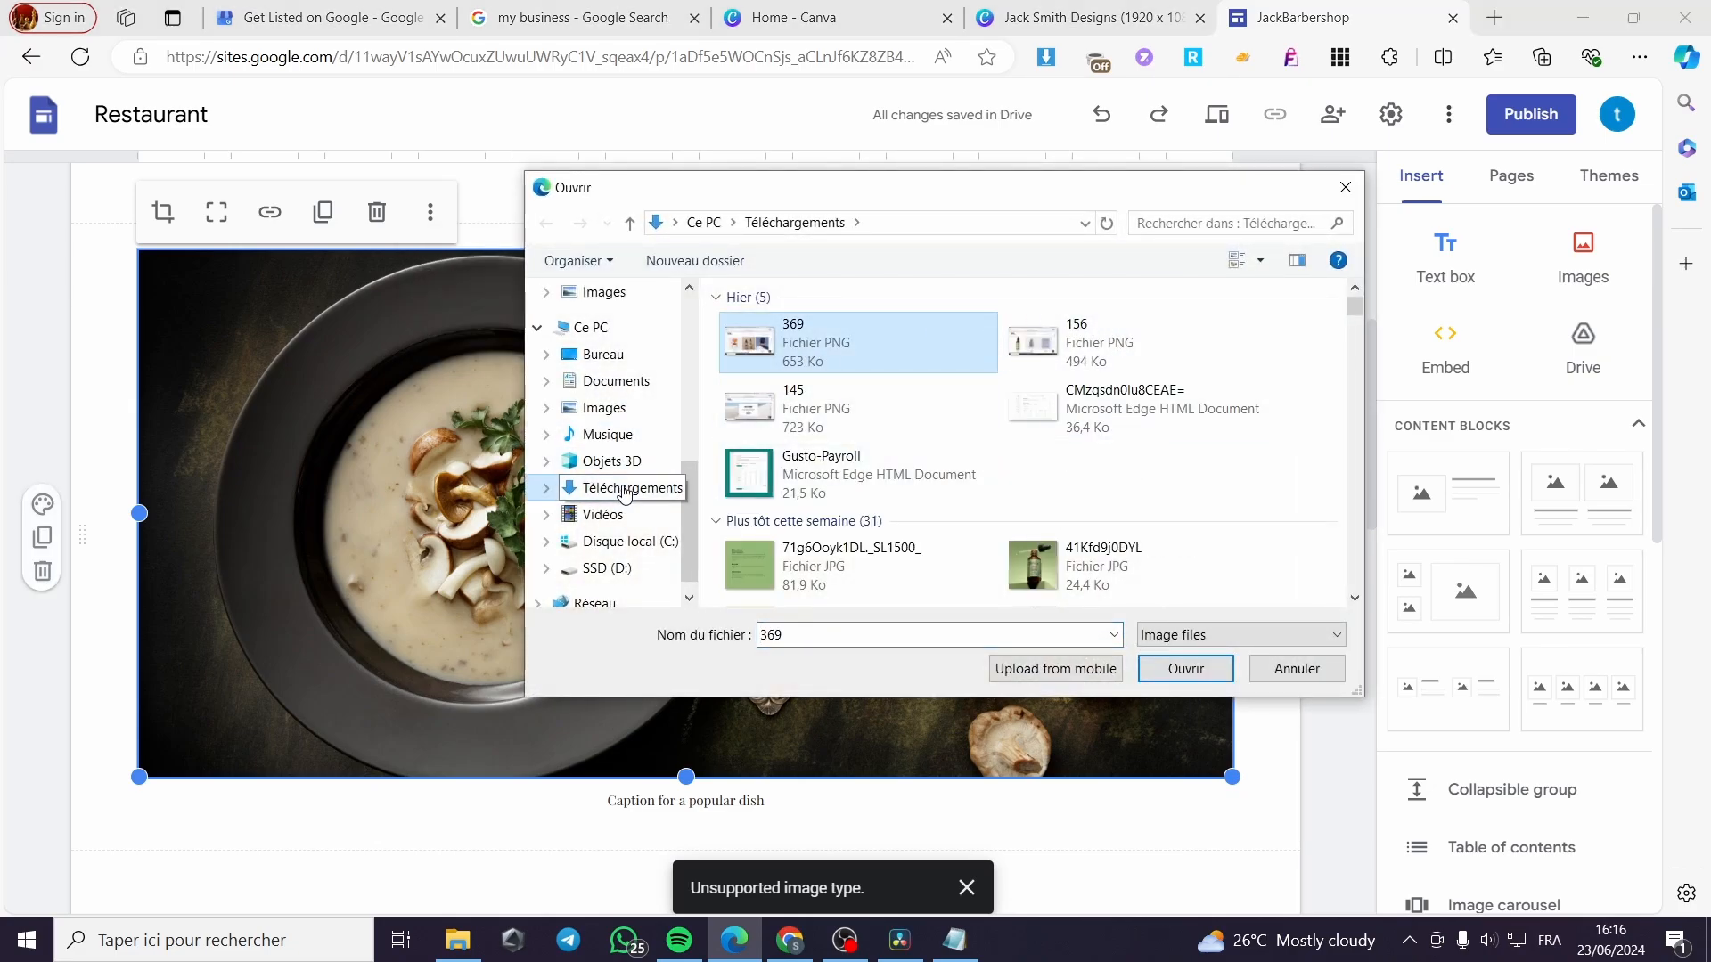
left_click(606, 568)
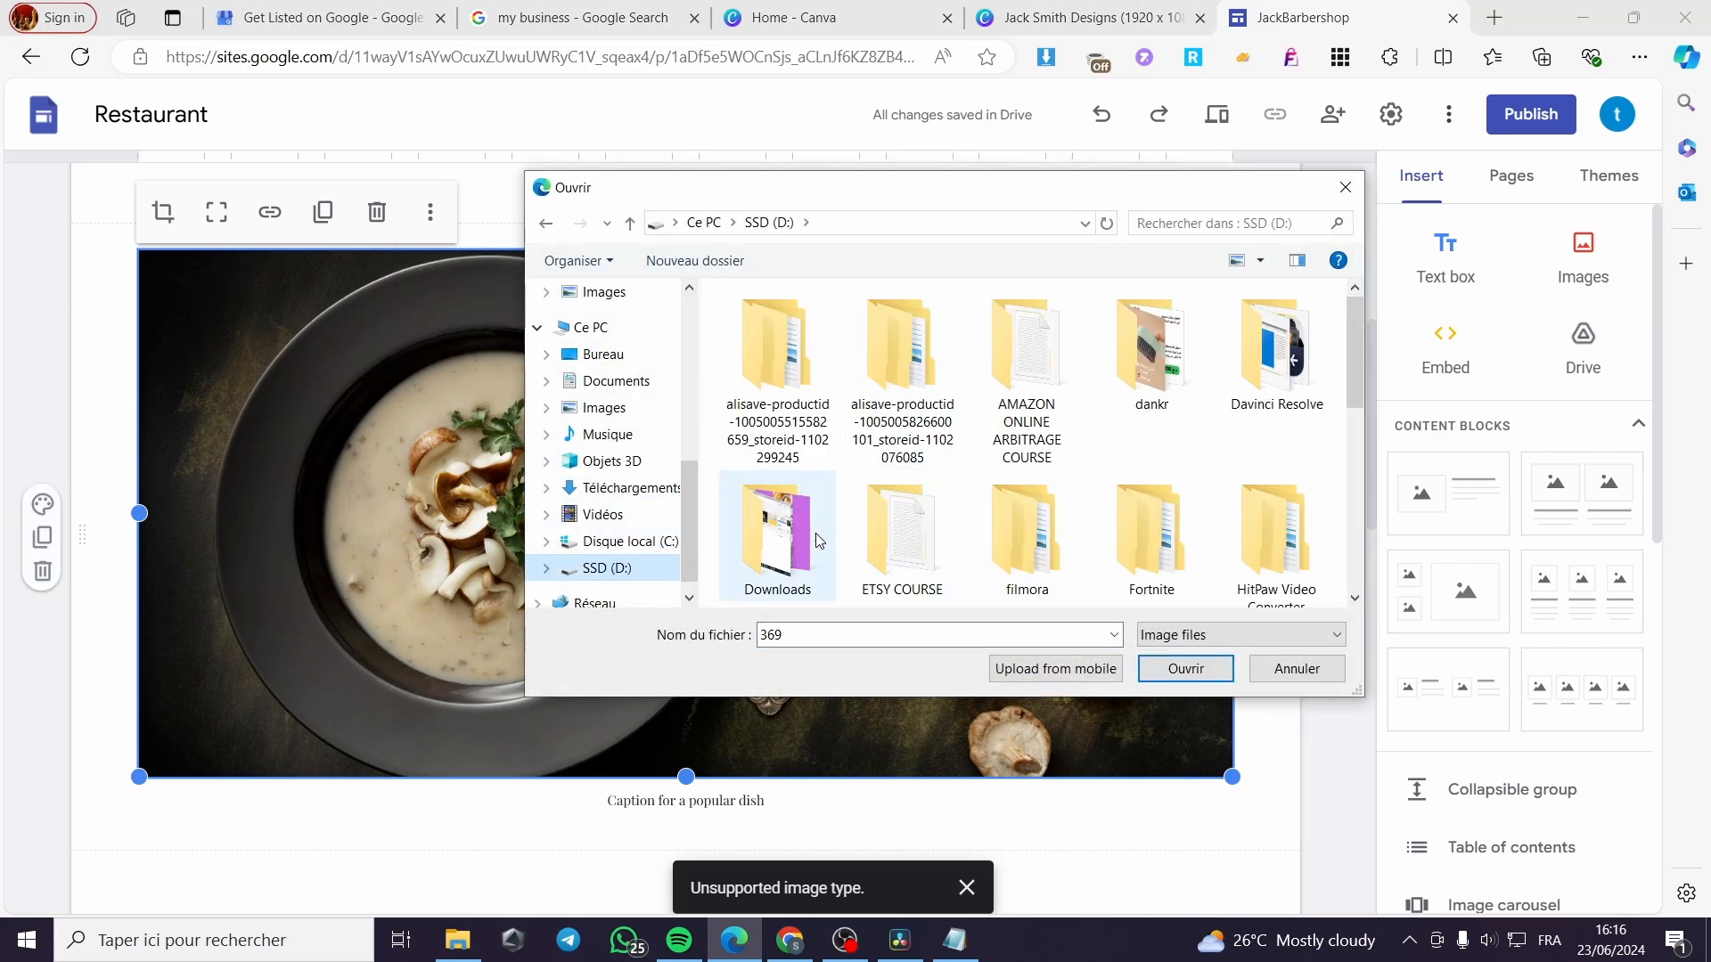
double_click(777, 531)
double_click(775, 361)
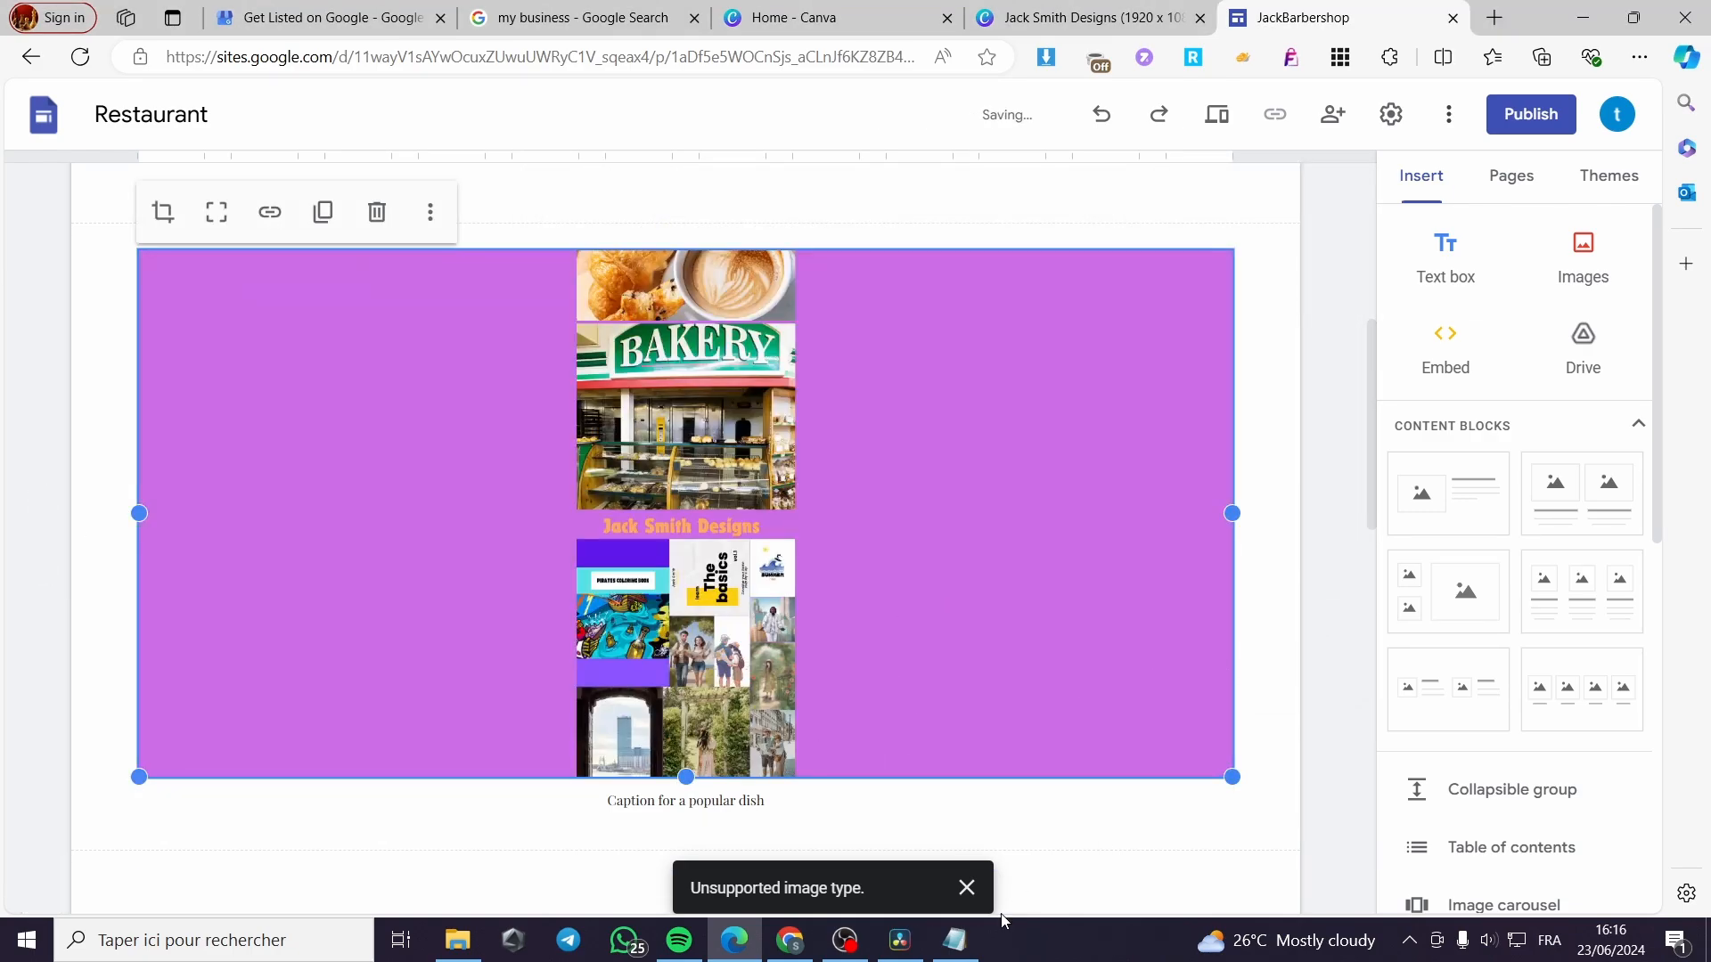
Step: Review the Home page and insert a content block with one image beside a heading and text directly above the purple collage image
scroll(834, 677, "down", 7)
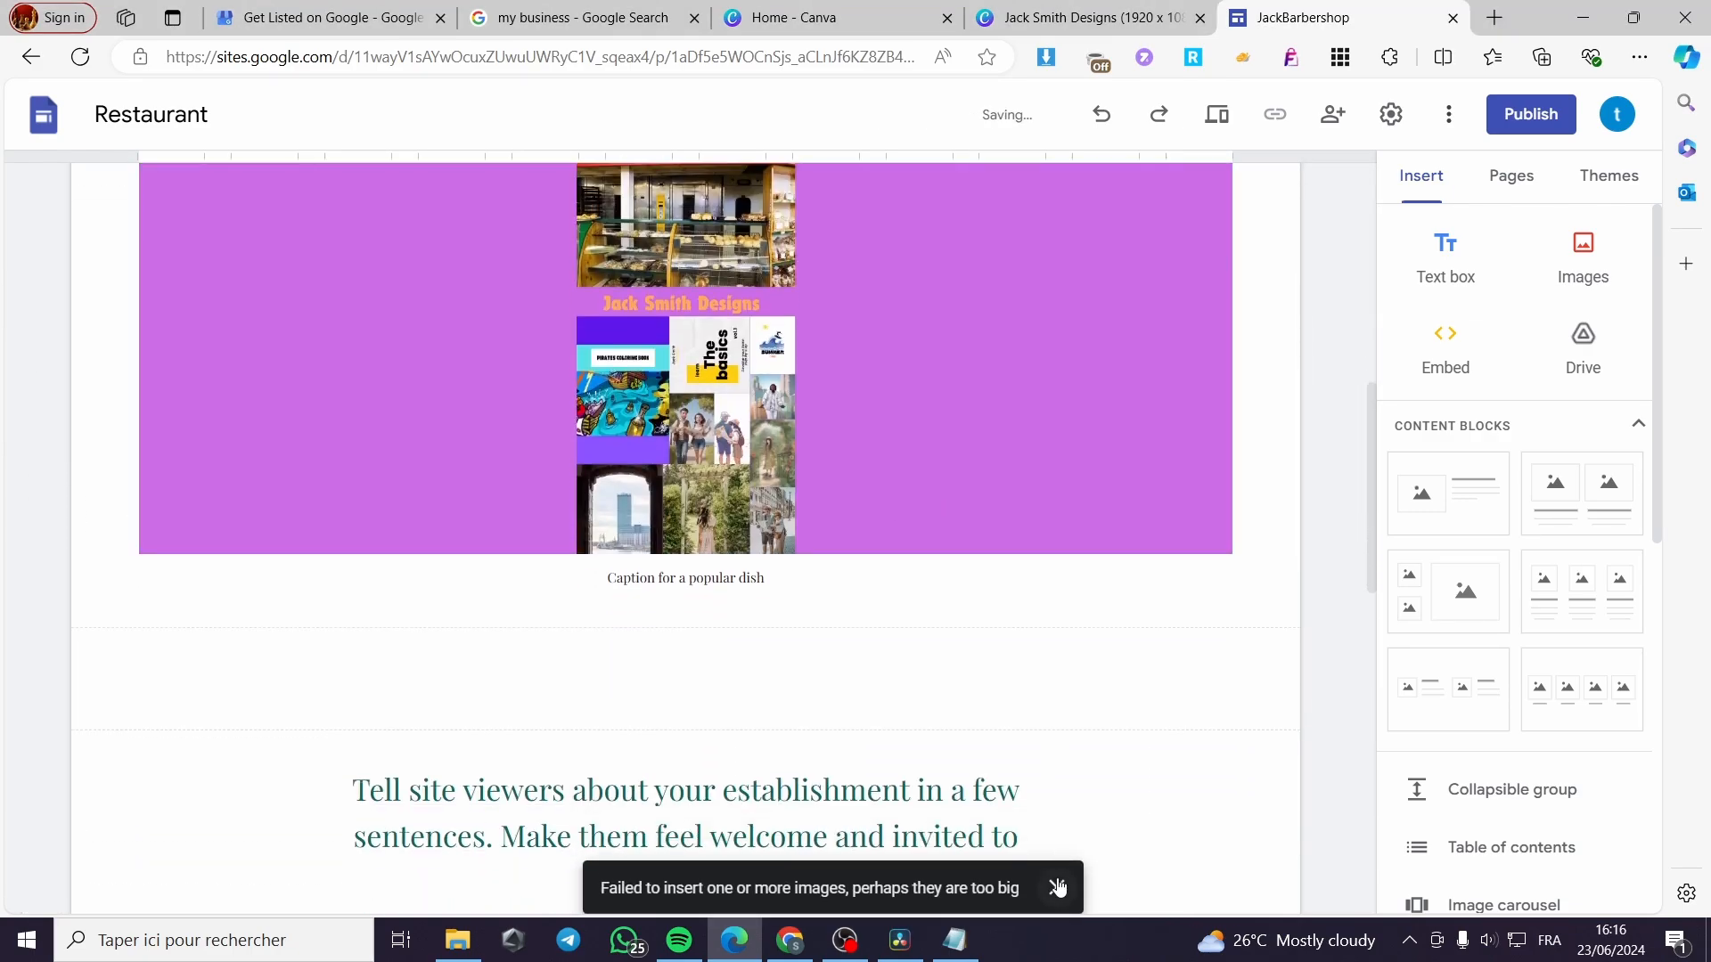
scroll(771, 617, "down", 6)
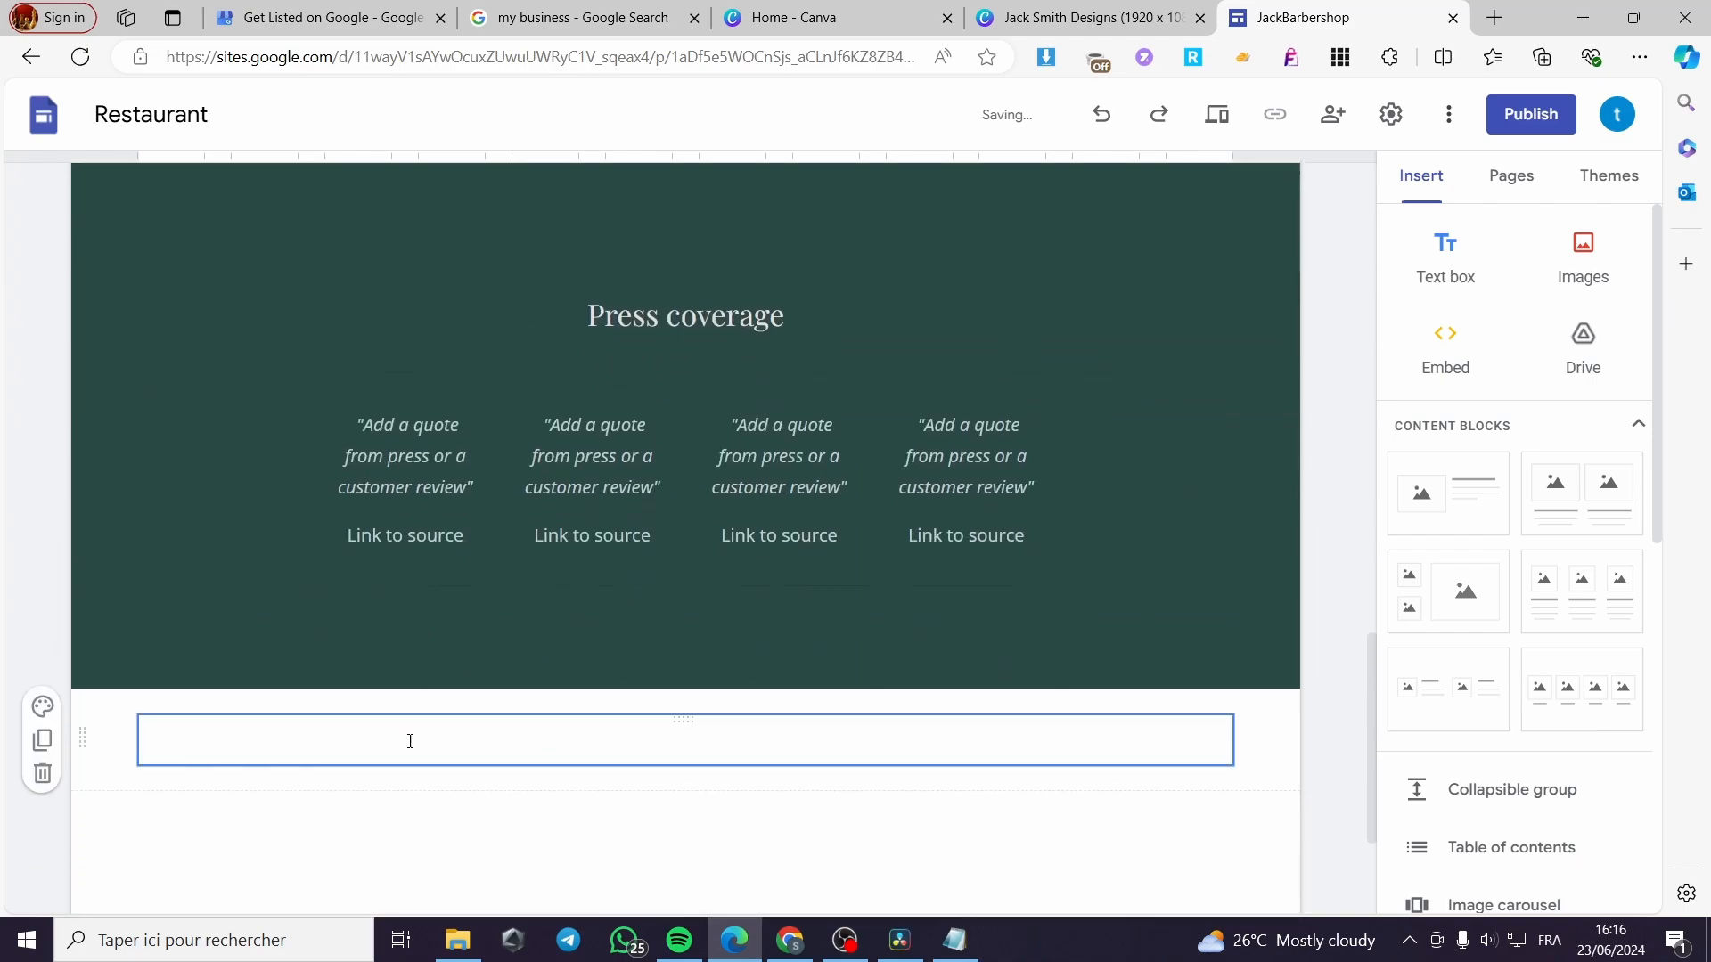
scroll(627, 638, "down", 3)
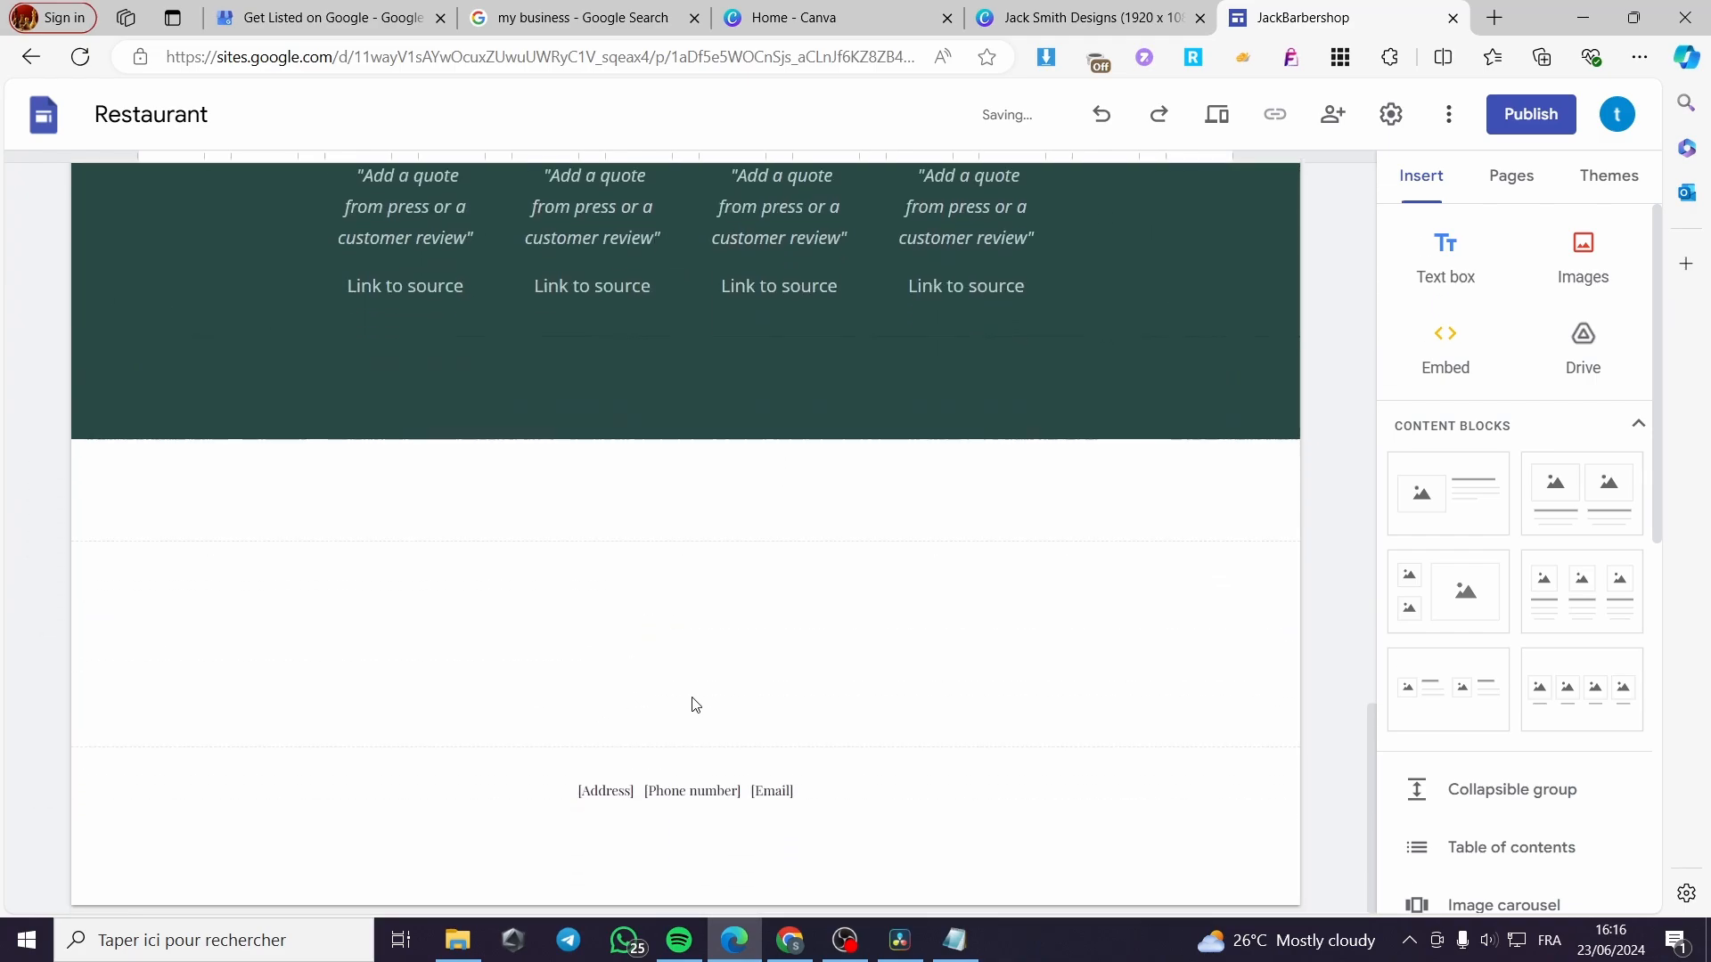
scroll(856, 710, "up", 9)
scroll(1008, 611, "up", 13)
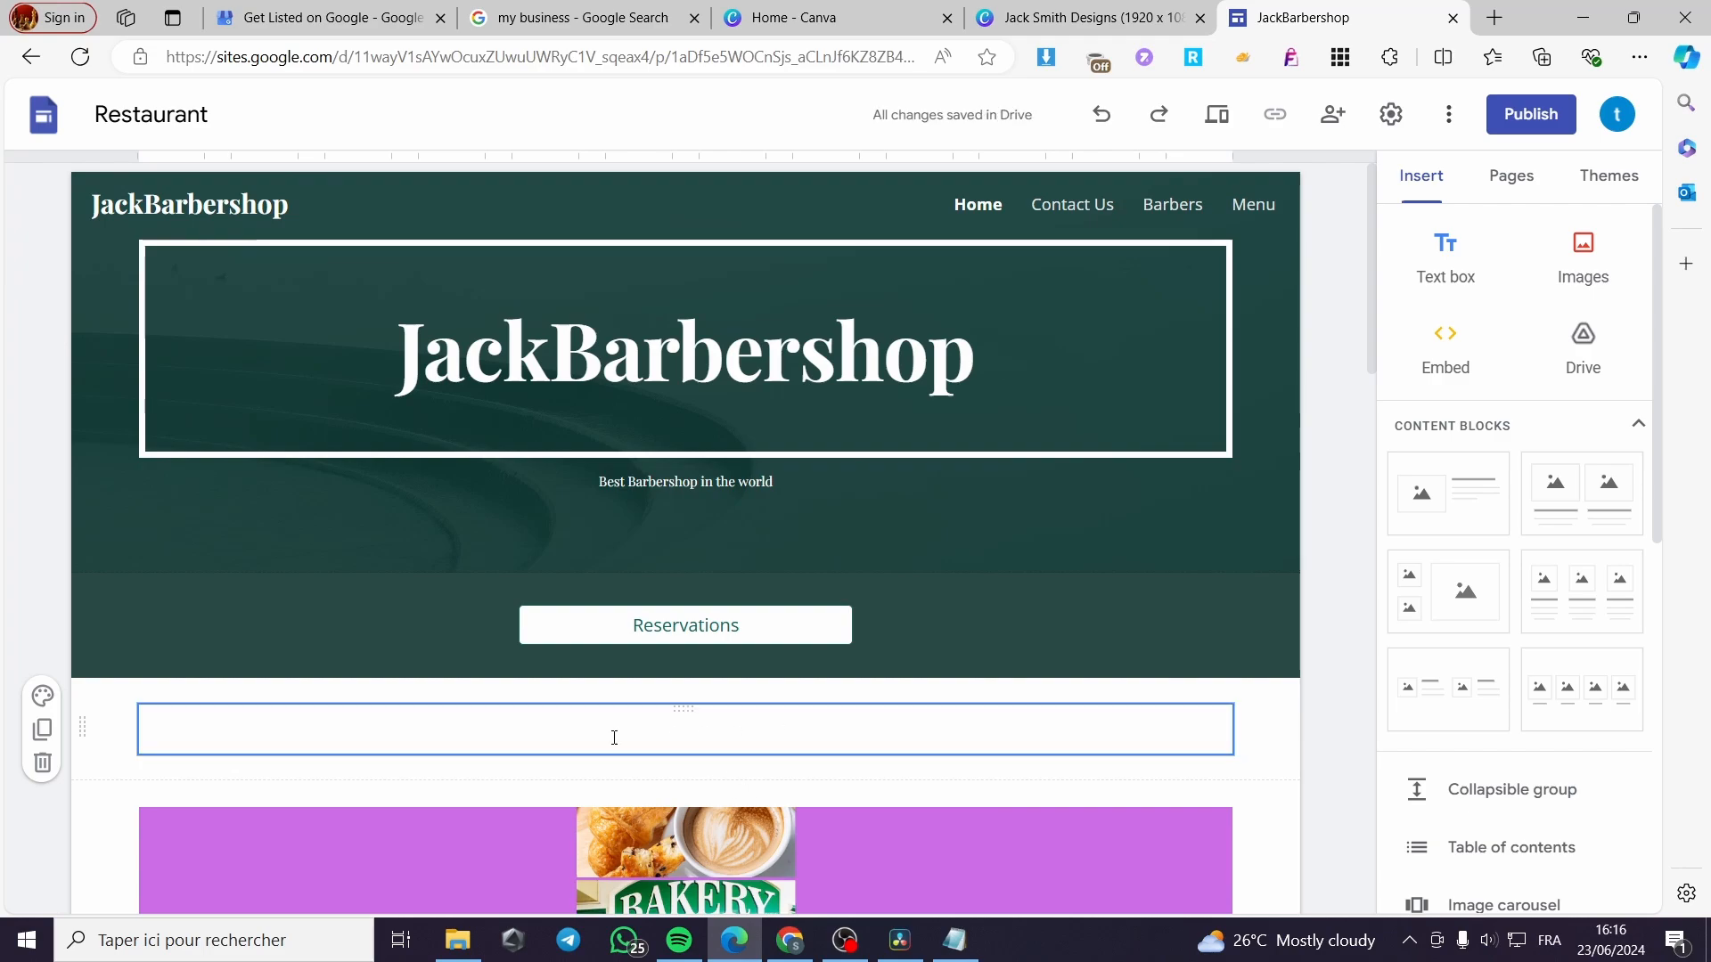
left_click(661, 728)
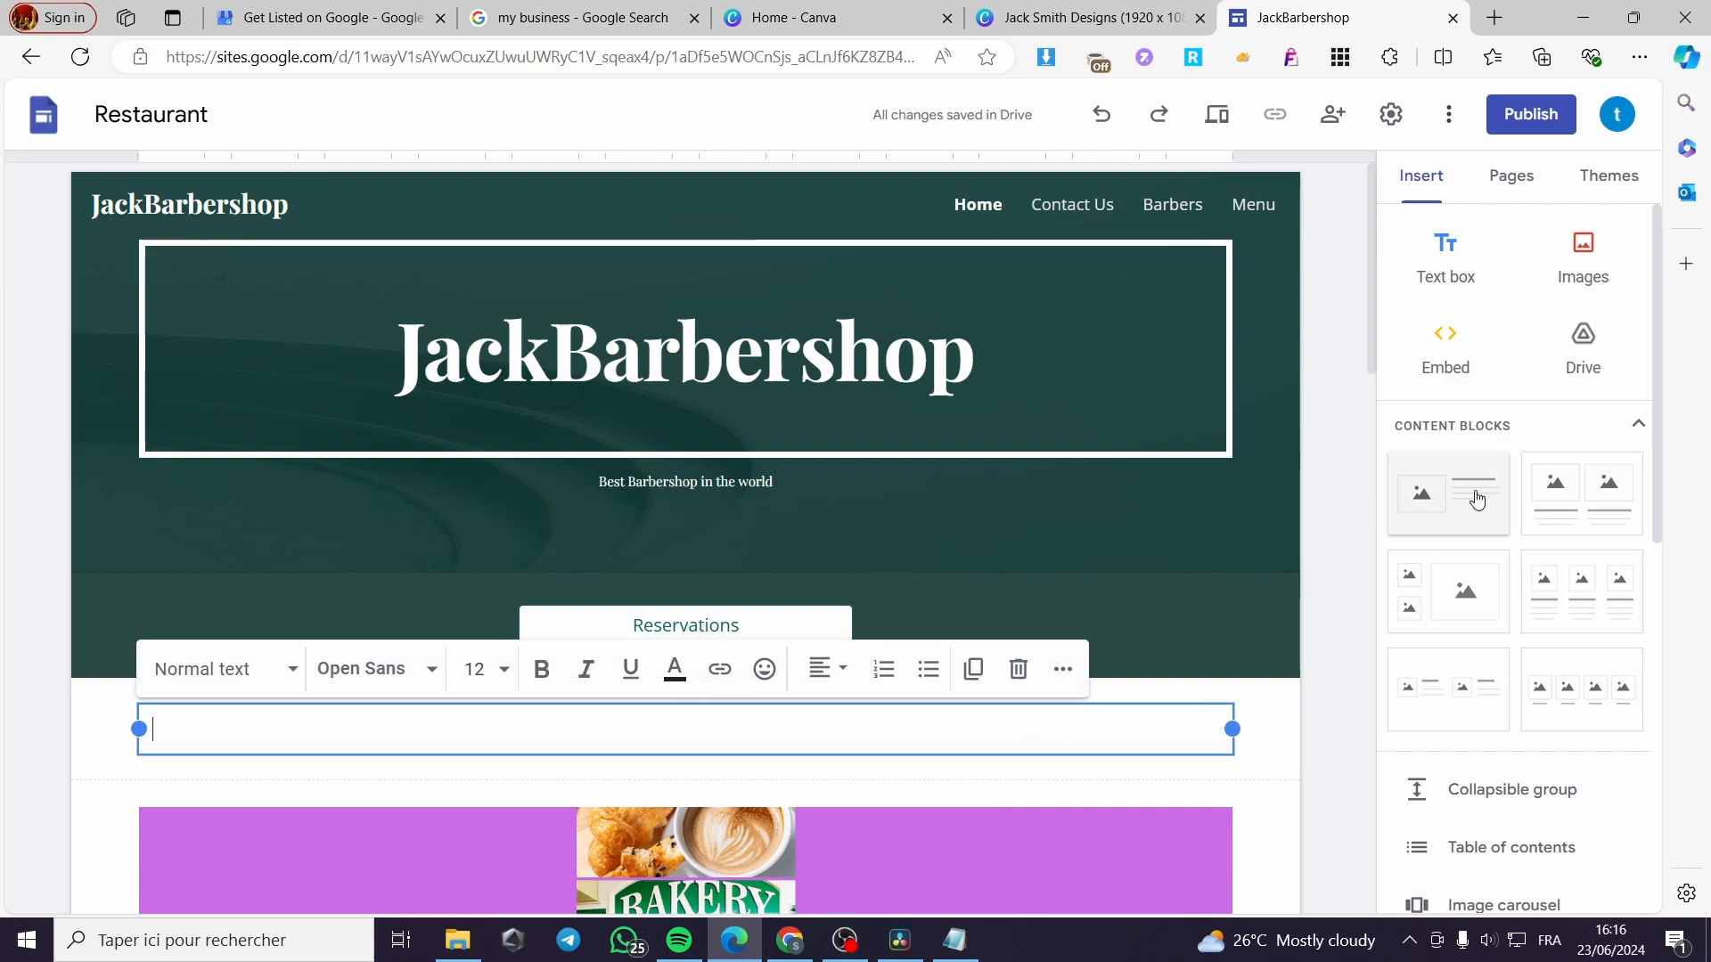
left_click_drag(1478, 496, 679, 770)
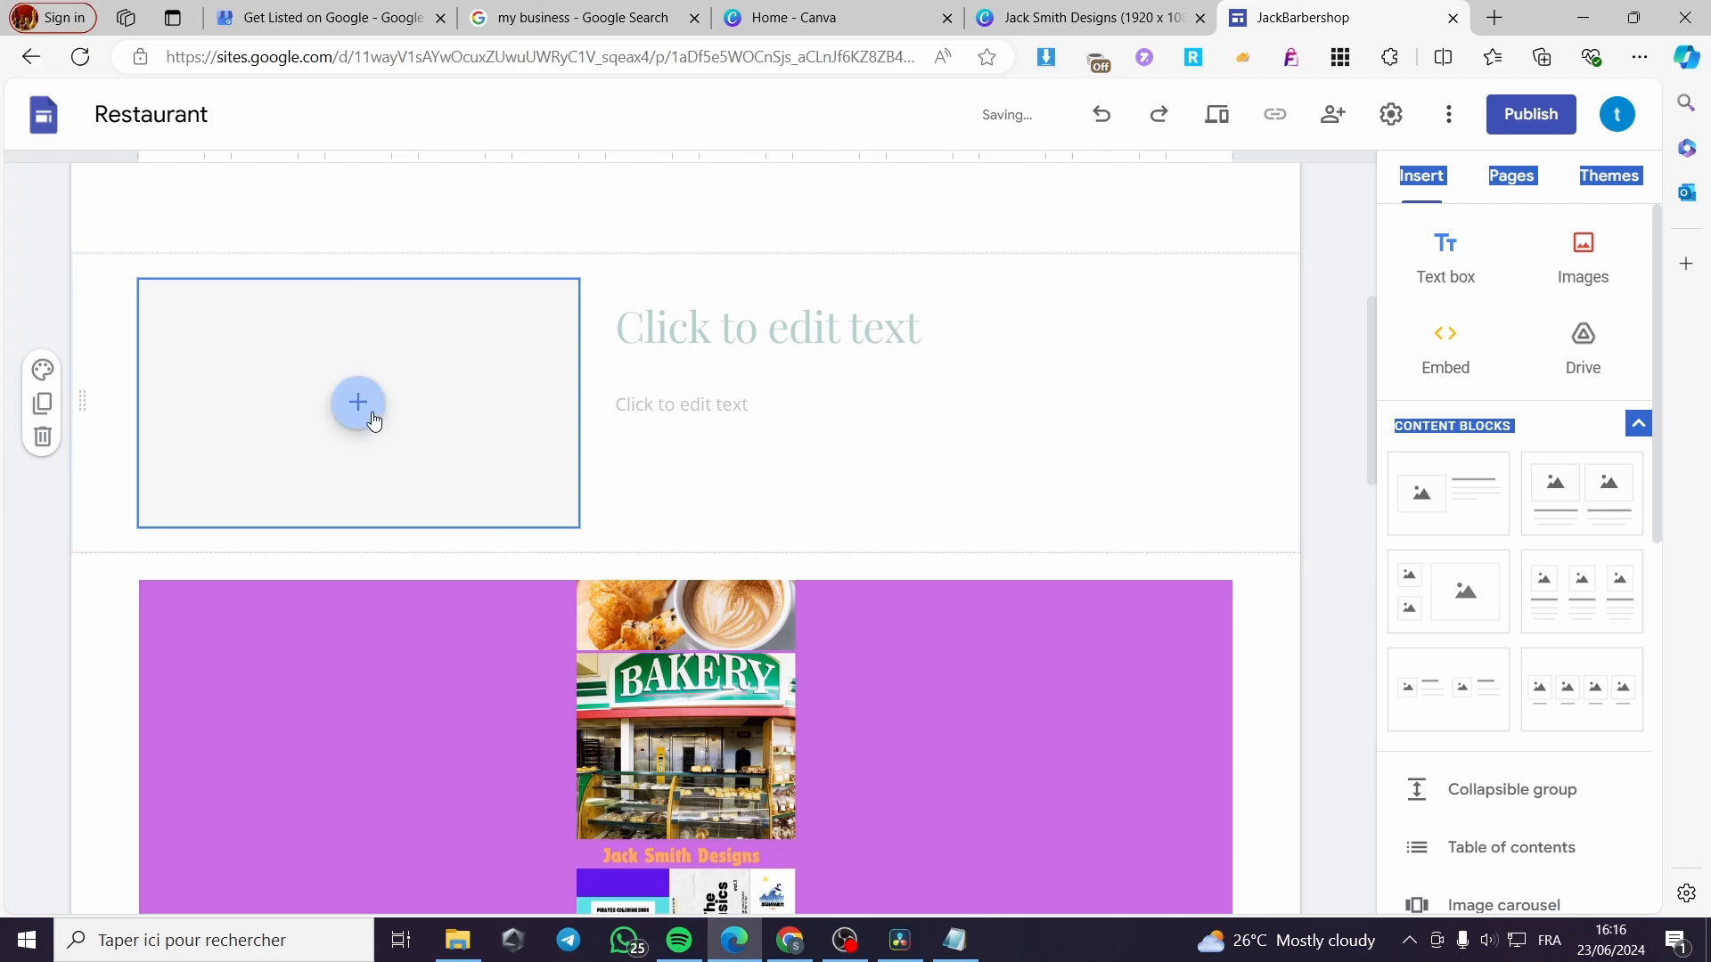
Step: Fill the new block's image placeholder by uploading Untitled design, the yellow logo design banner, from the Downloads folder
left_click(357, 403)
left_click(507, 473)
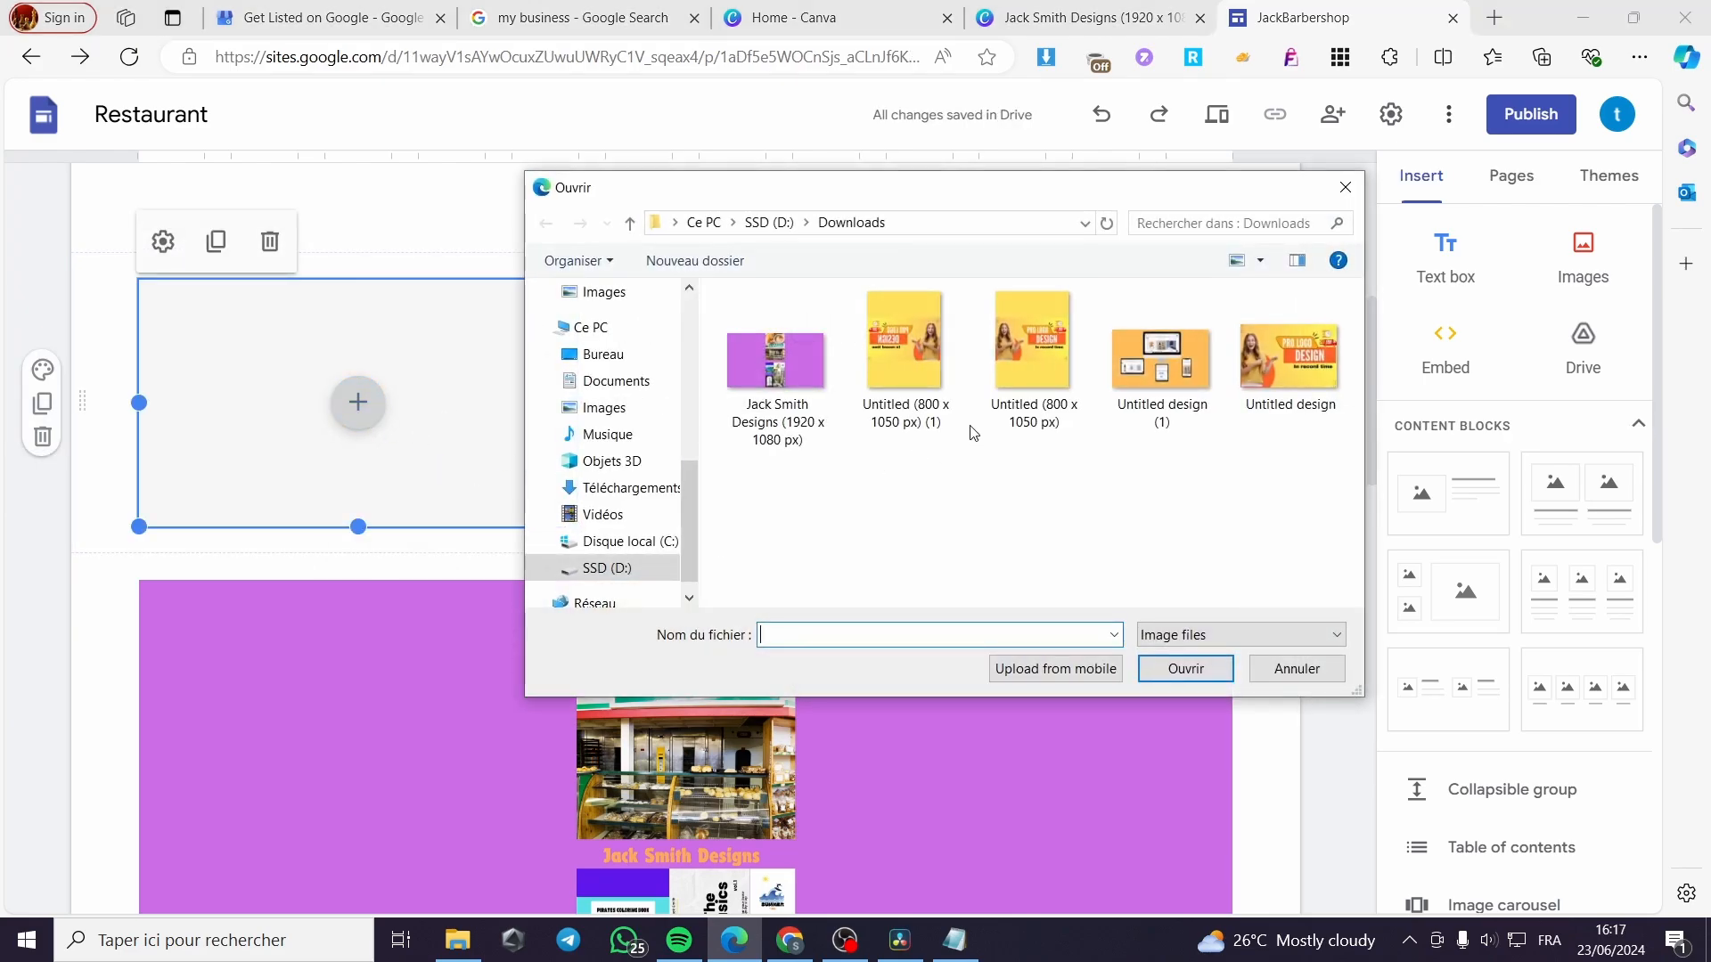
left_click(1328, 375)
double_click(1328, 372)
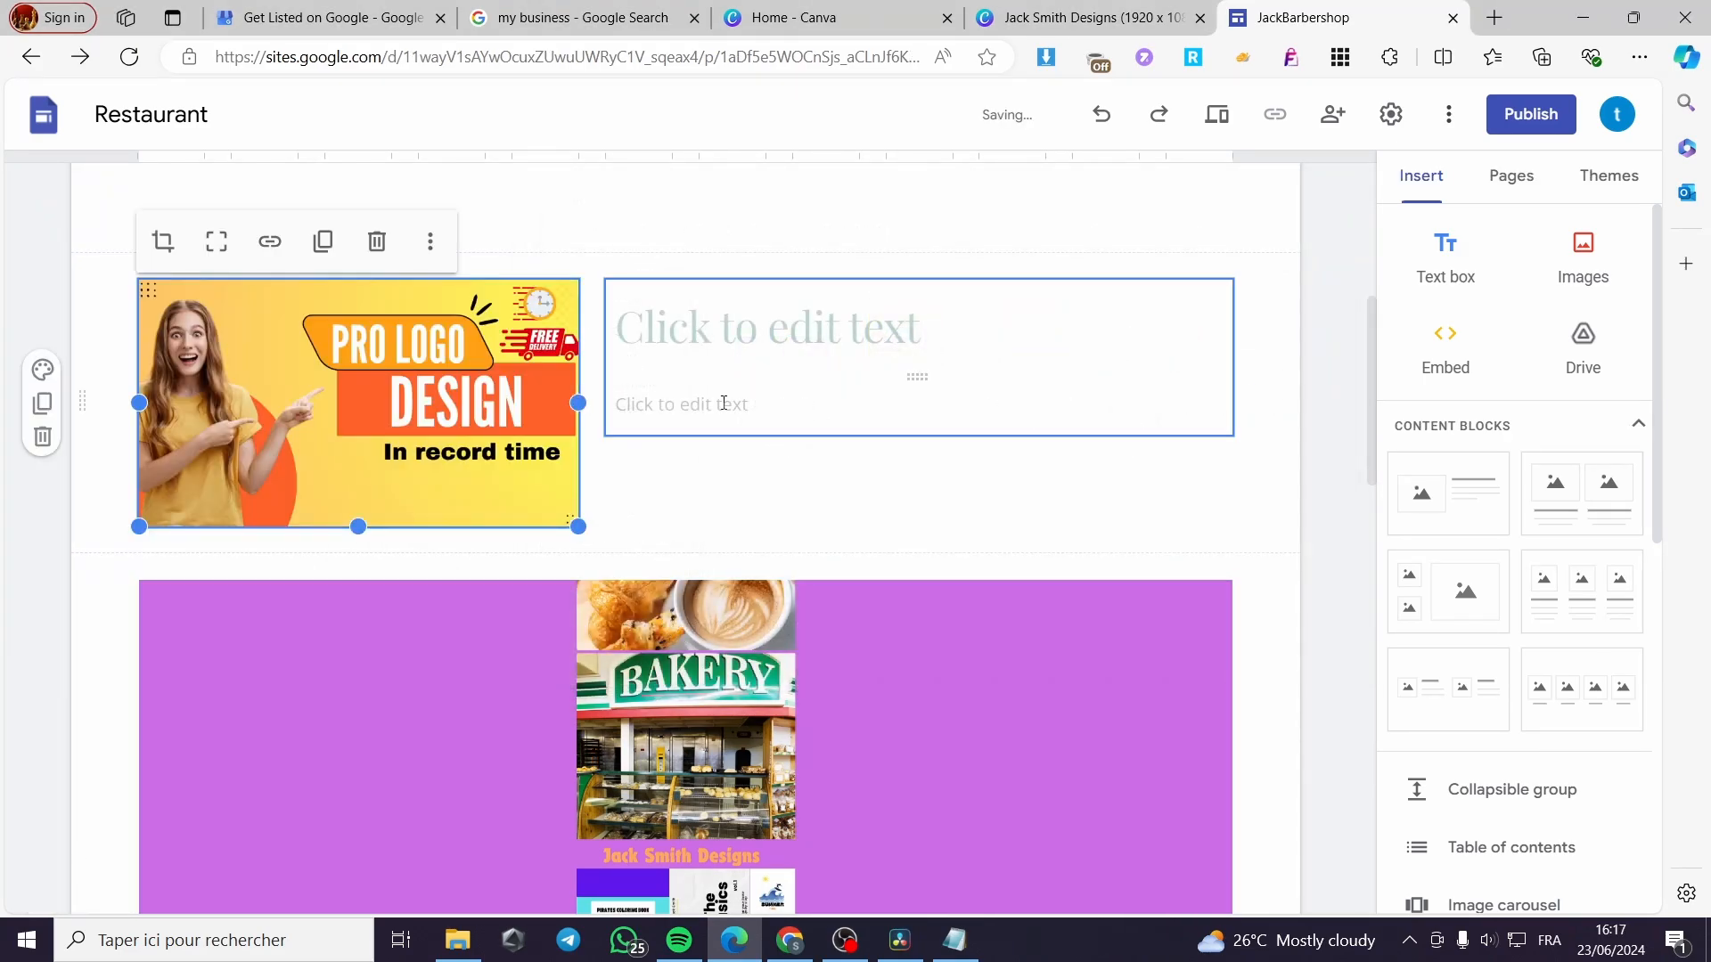
Step: Enter "The haircuts menu" as the heading beside the new image
left_click(758, 330)
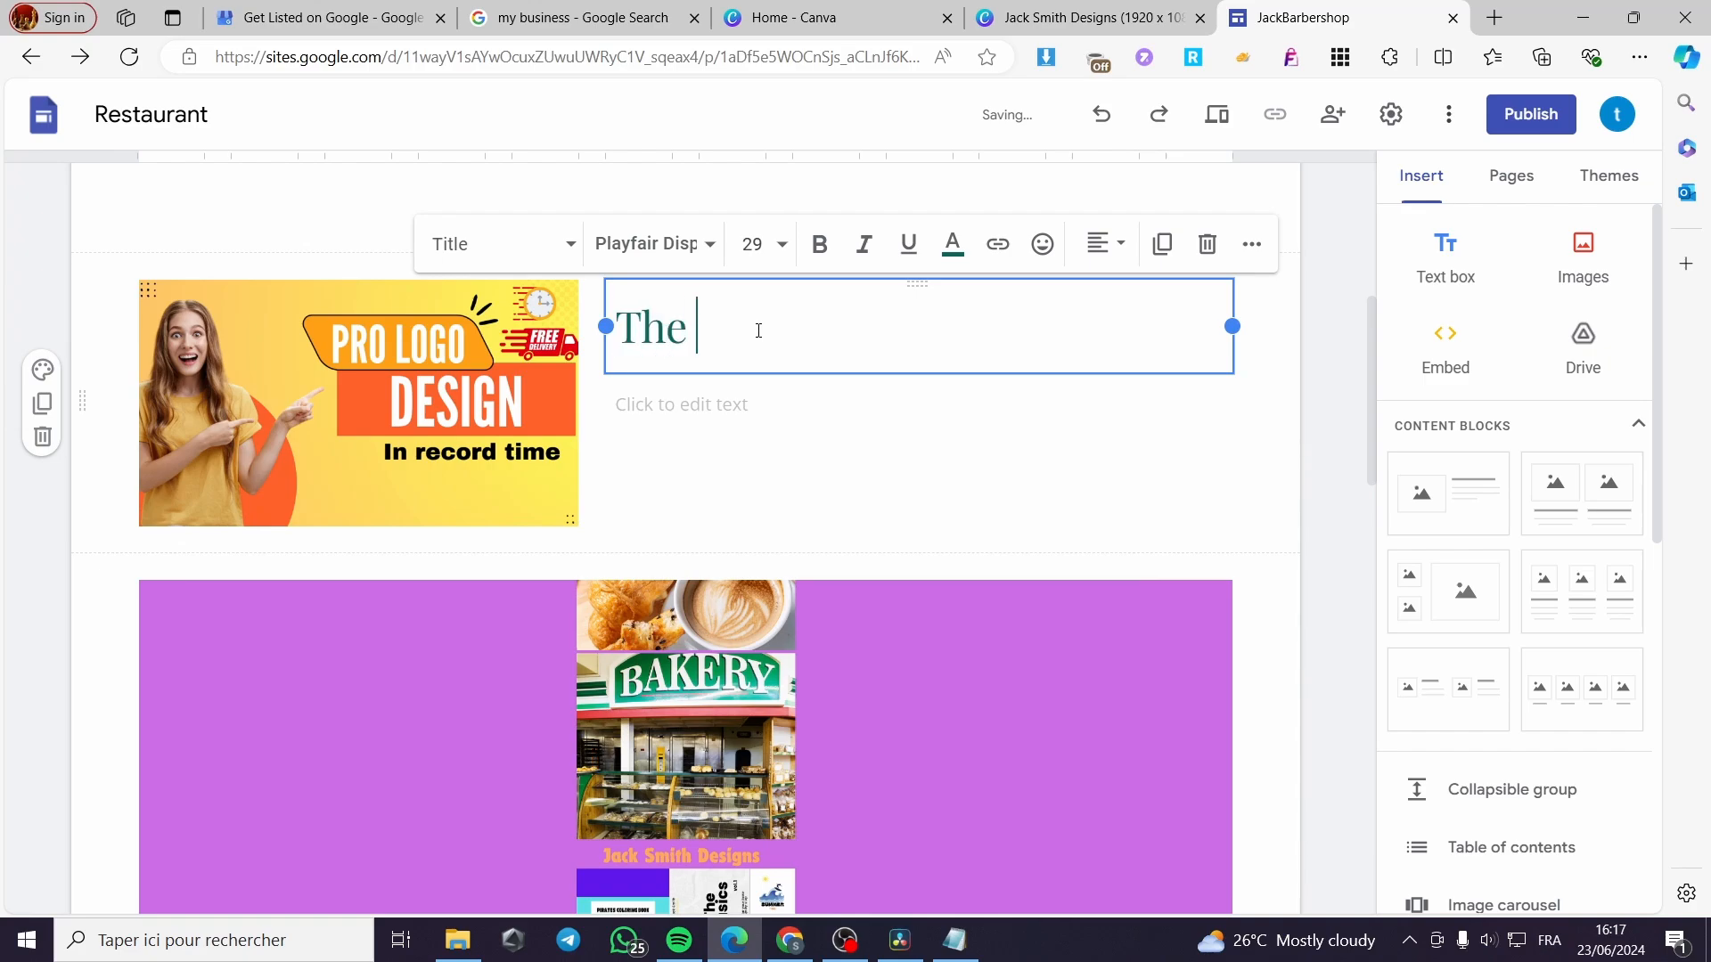
type("The haircut")
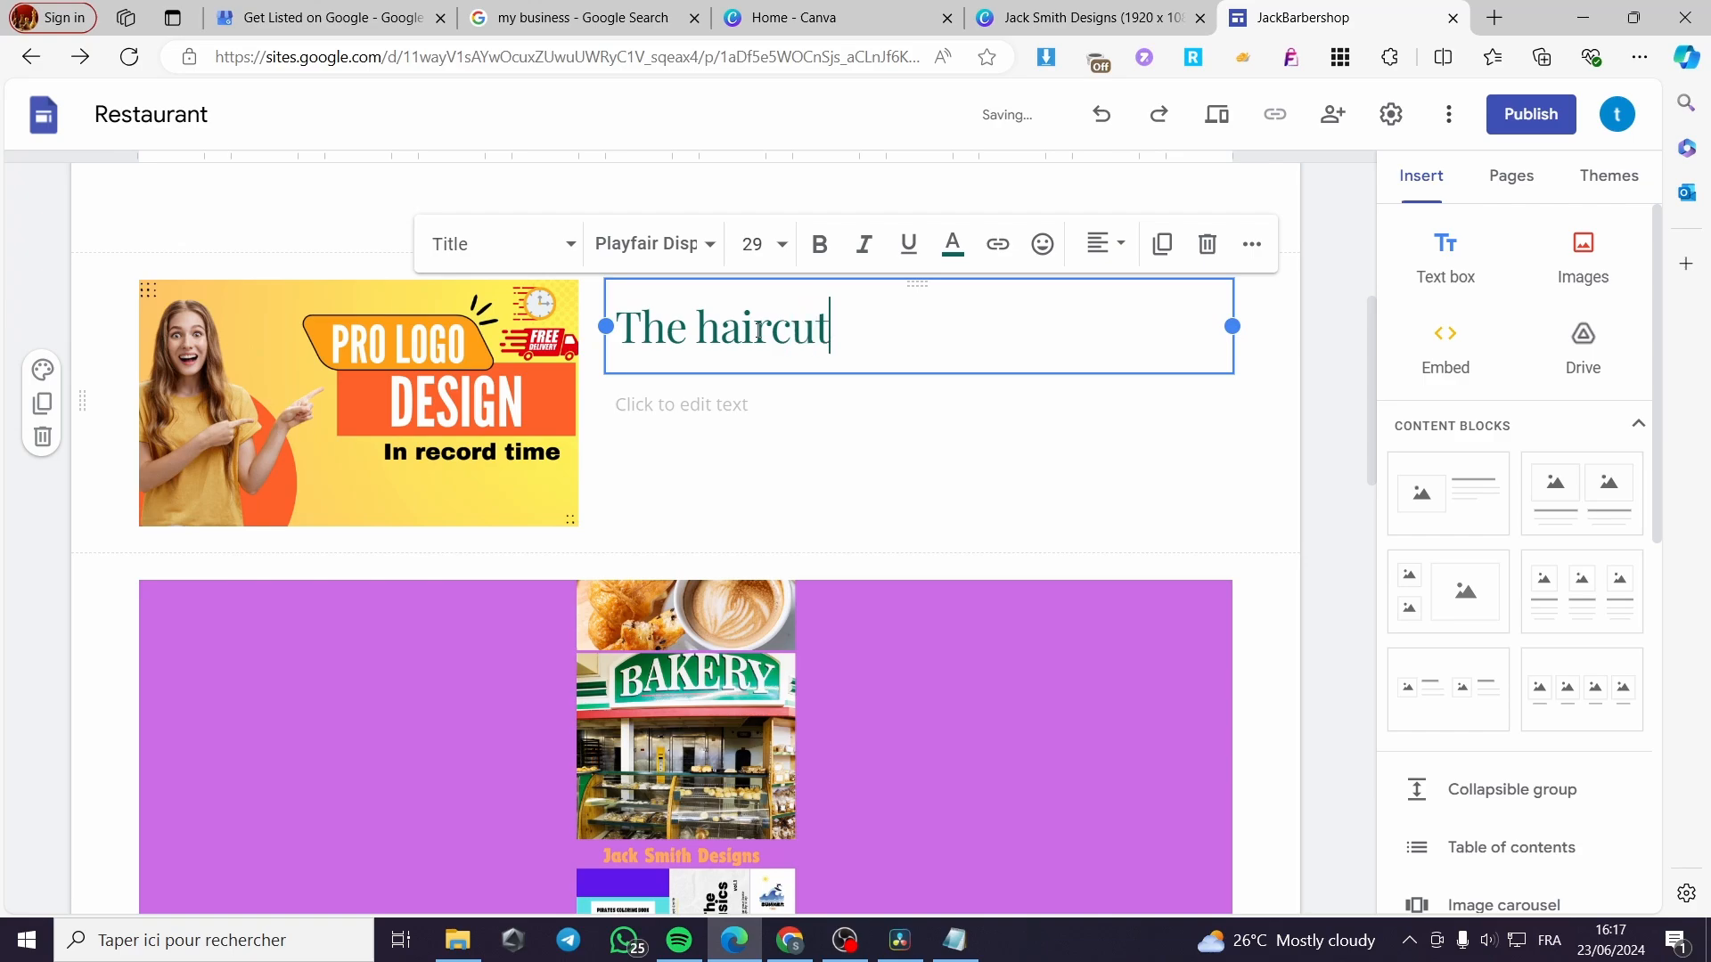
type("s menu")
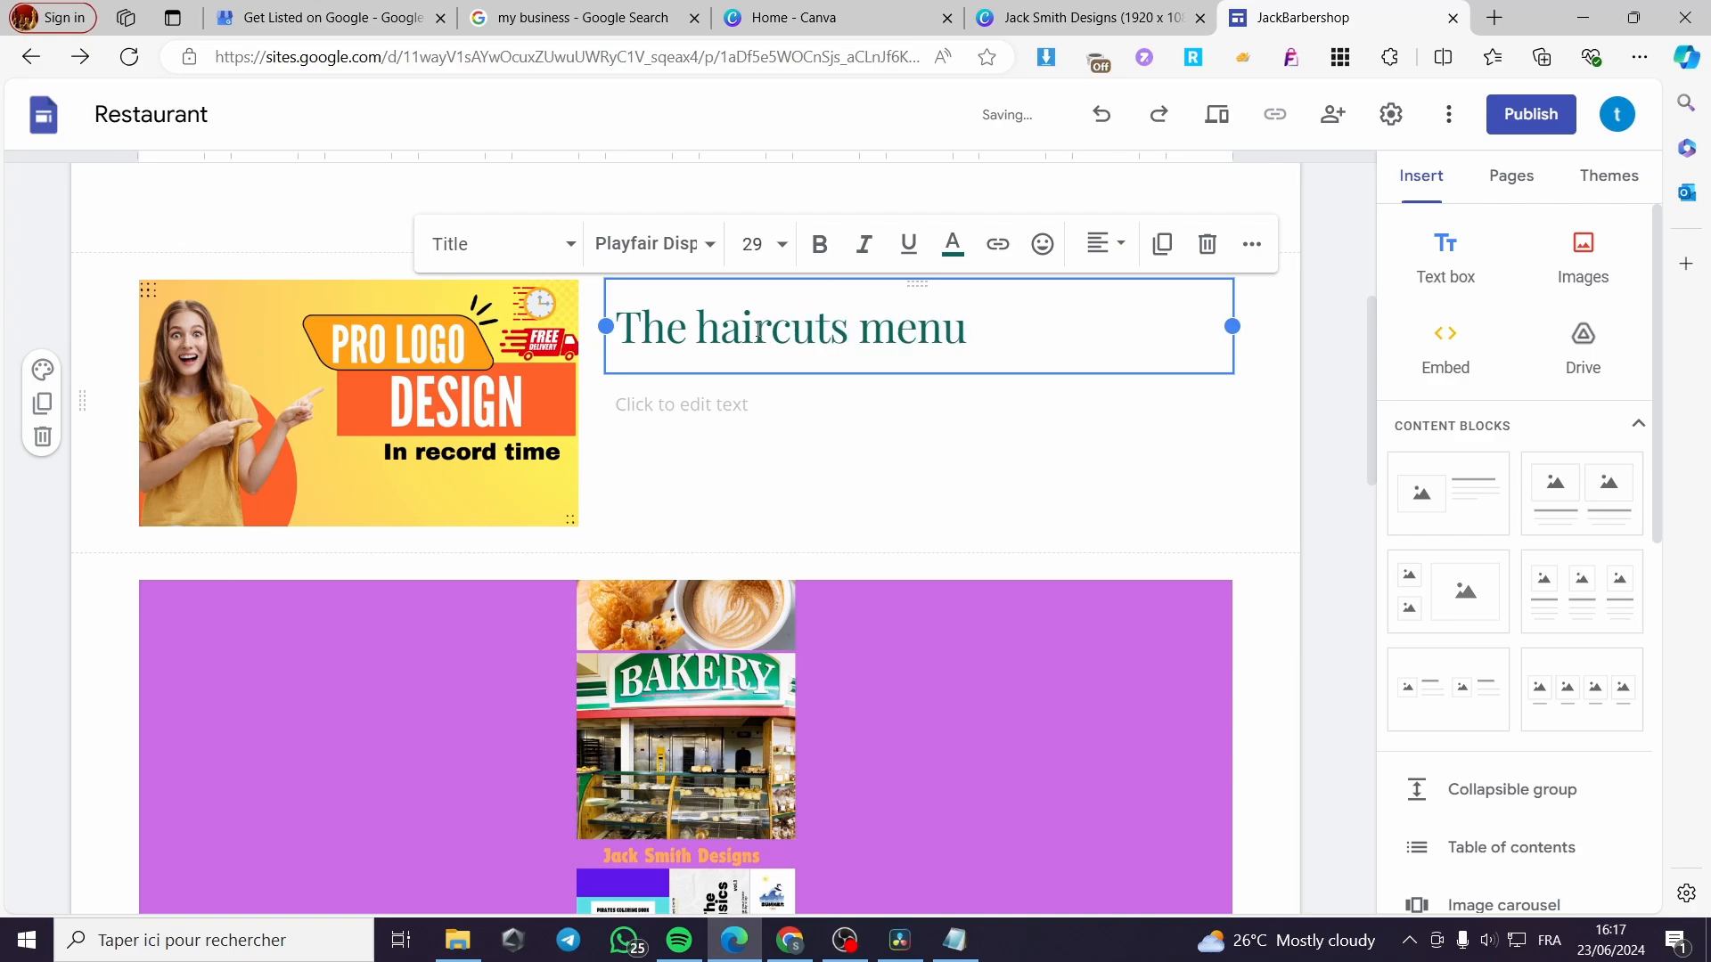
Step: Enter a dotted price line ending in "-100$" in the text area under the "The haircuts menu" heading and start a new line
left_click(724, 408)
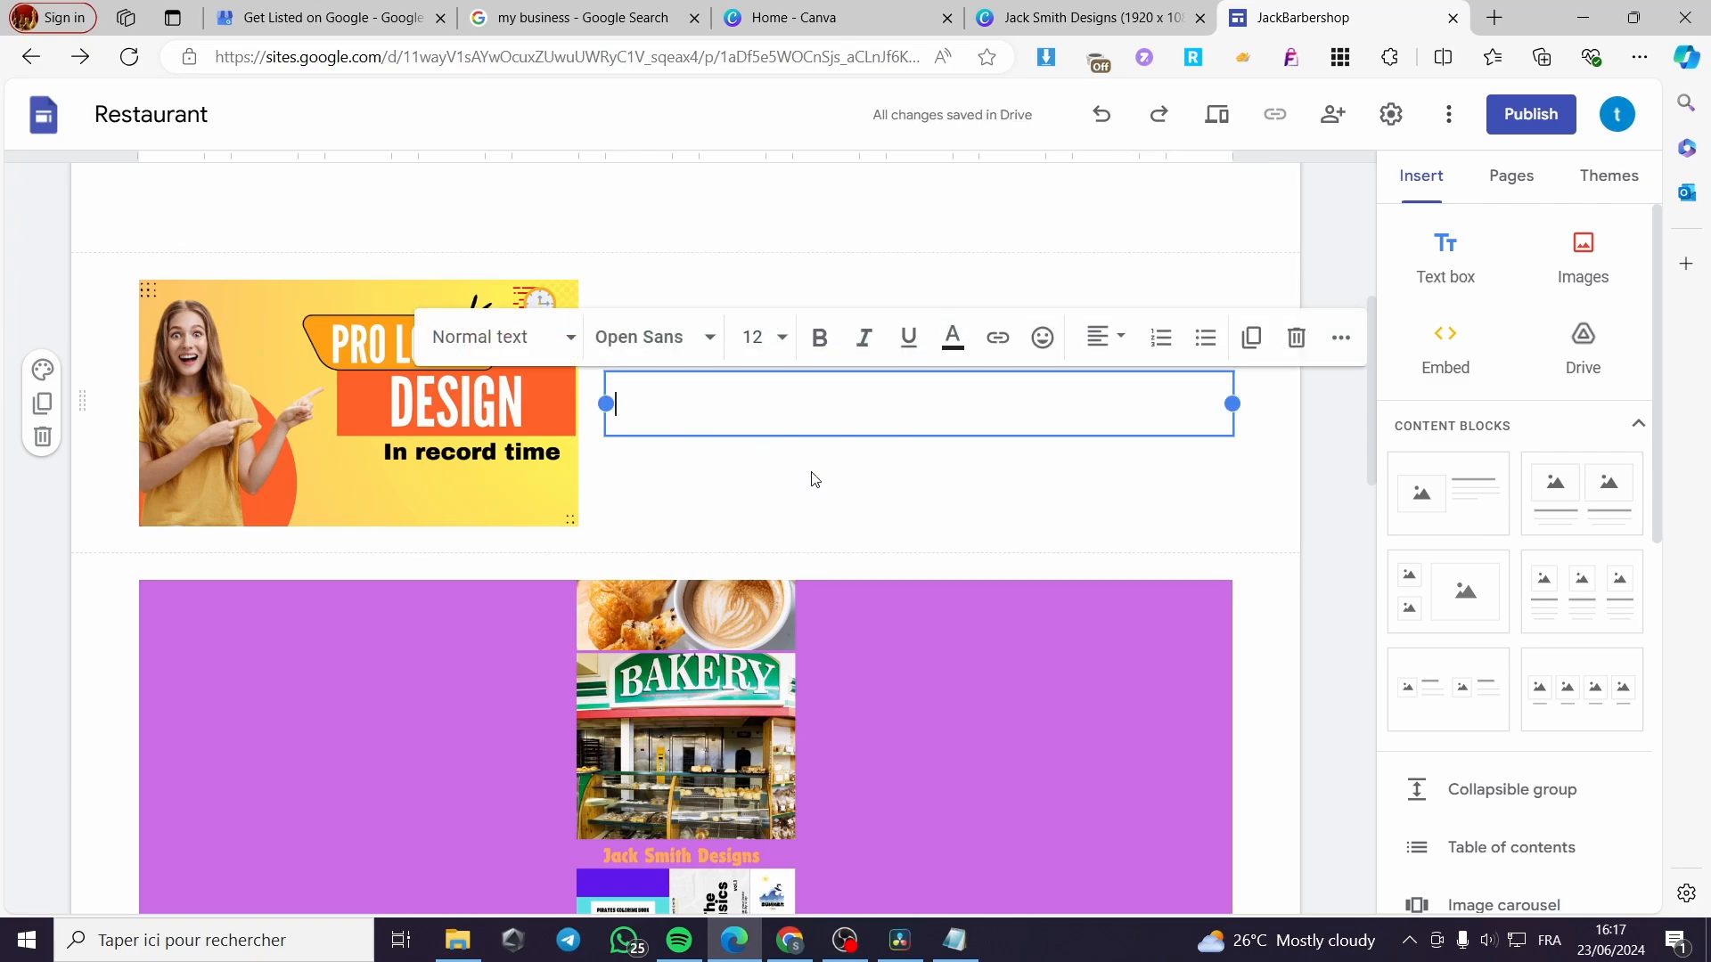
type(".")
type("$")
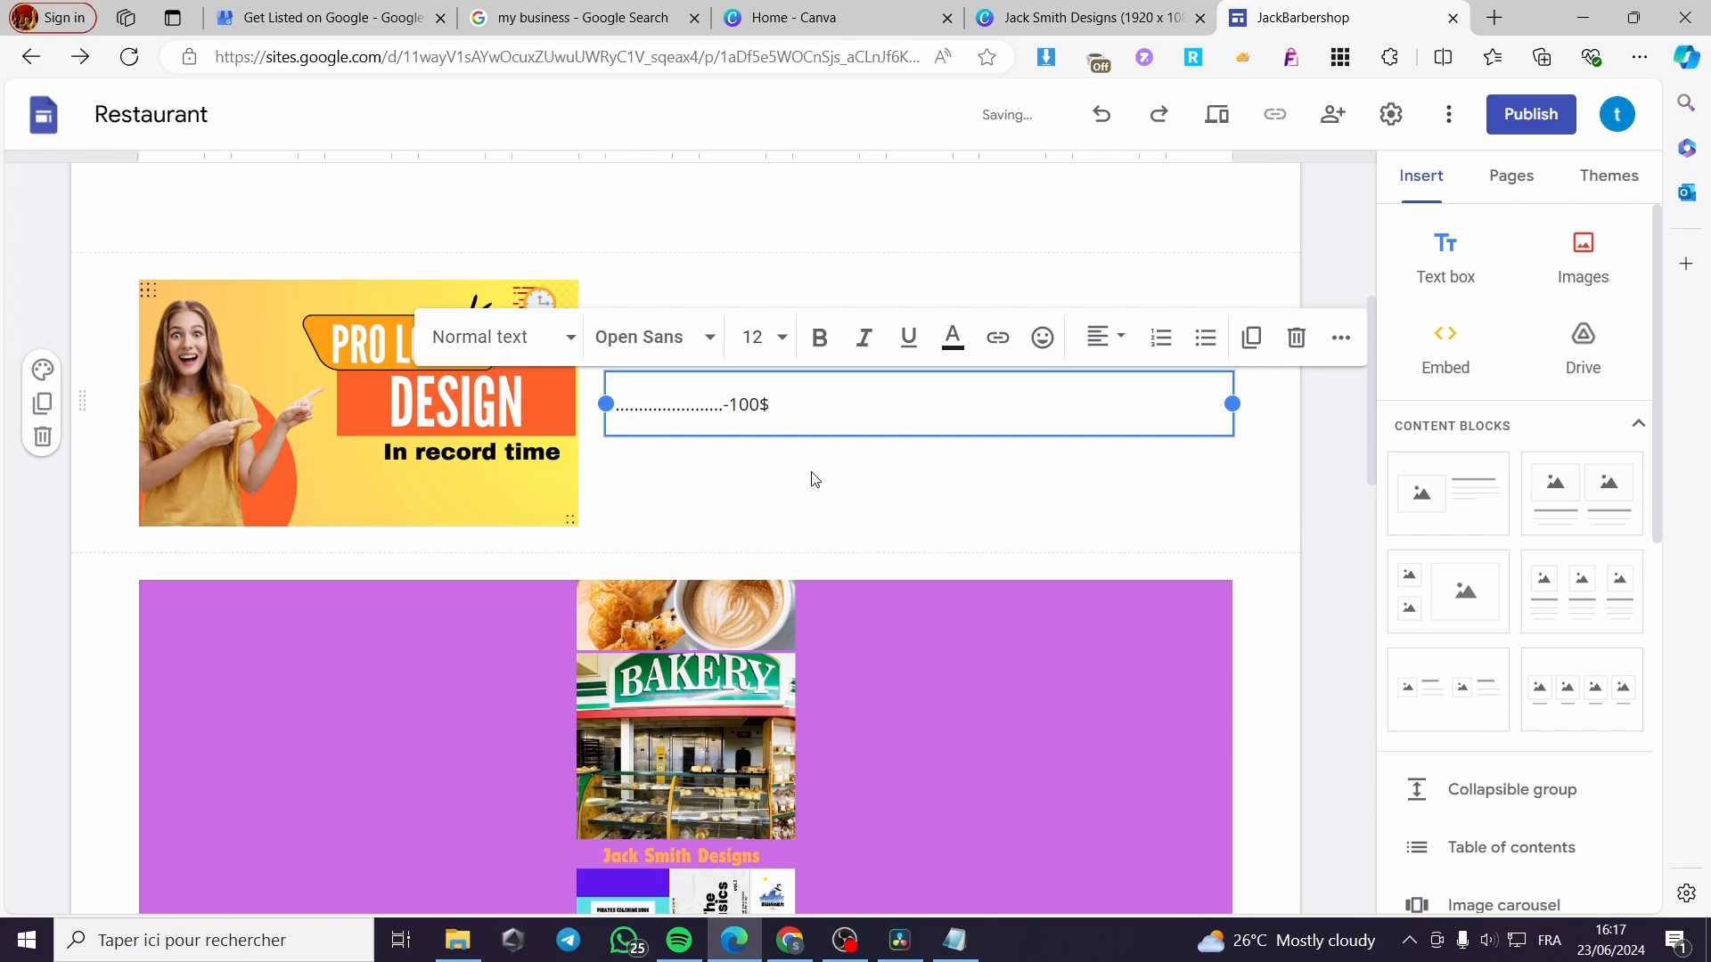
key("Return")
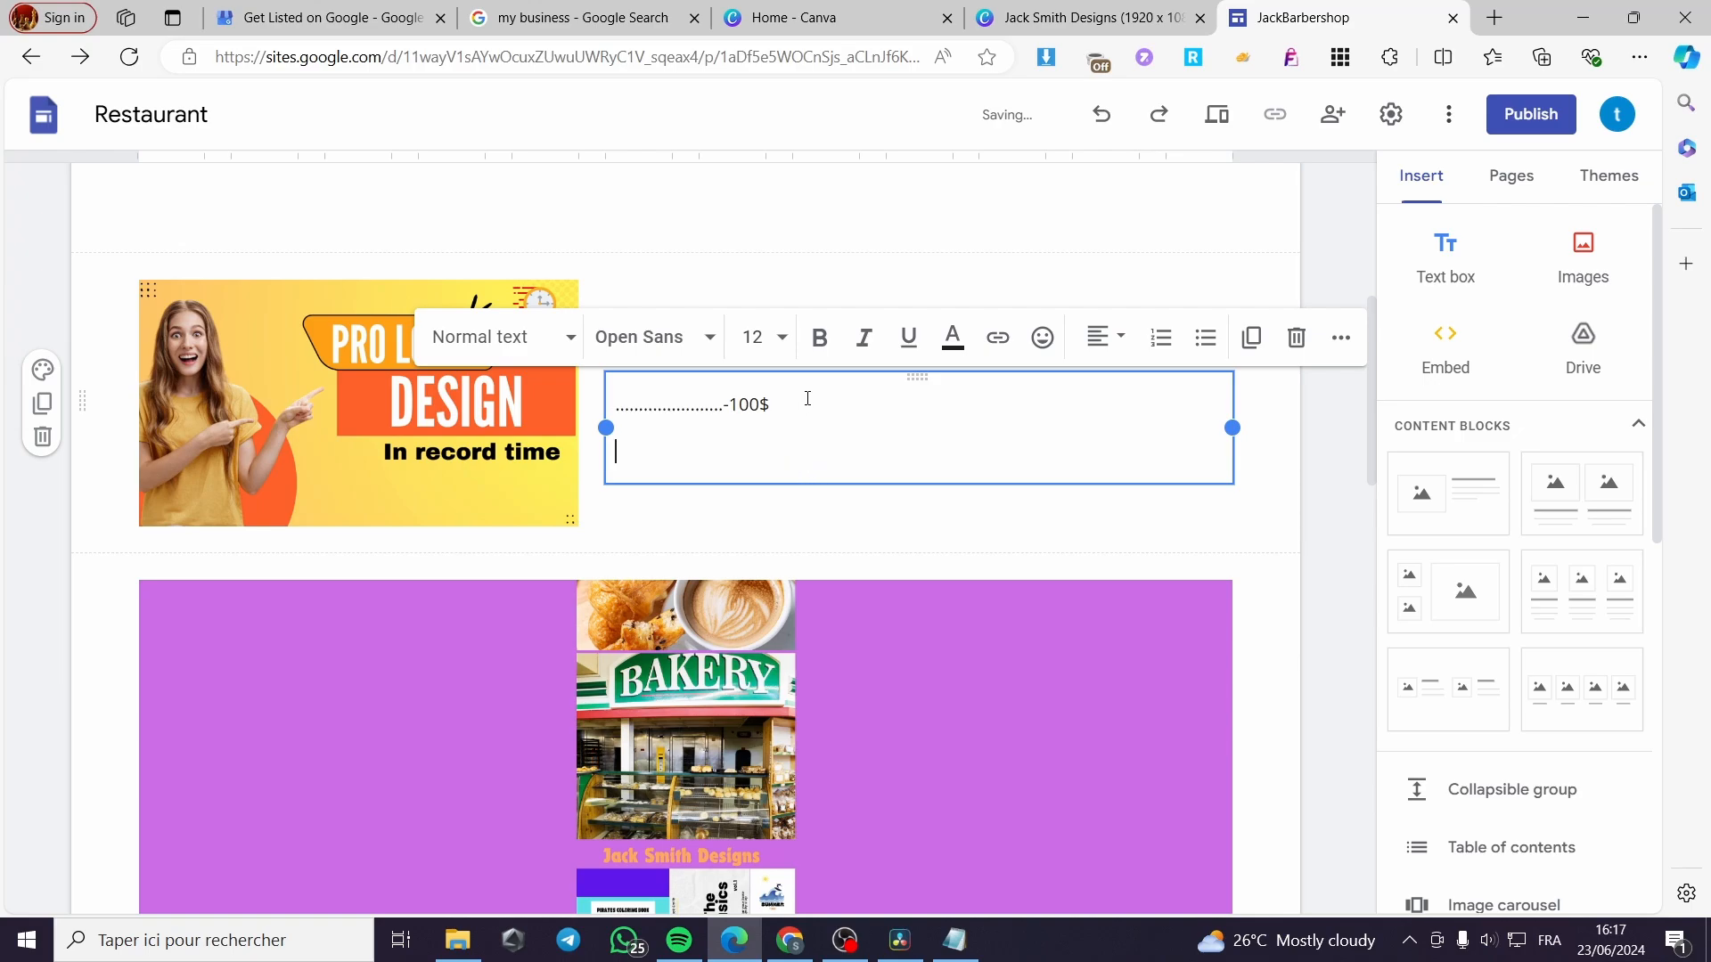
Step: Copy the dotted 100$ price line and paste it three more times on separate lines below
left_click_drag(807, 399, 628, 403)
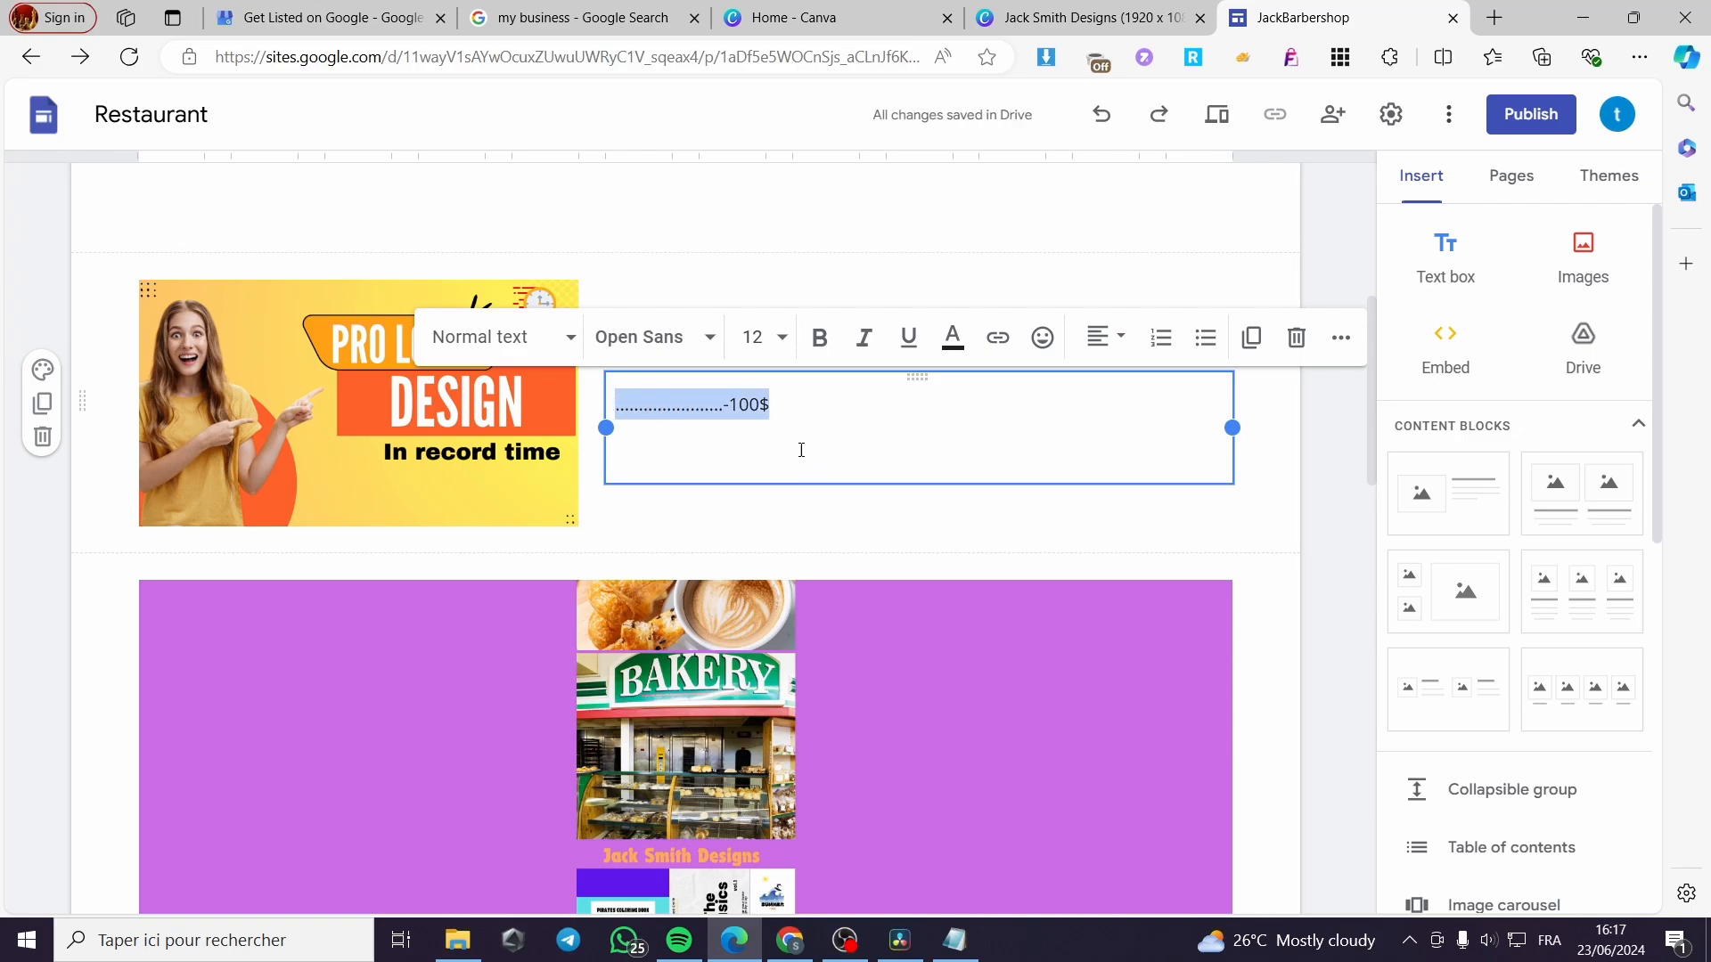
key("ctrl+c")
left_click(801, 450)
key("ctrl+v")
key("Return")
key("ctrl+v")
key("Return")
key("ctrl+v")
key("Return")
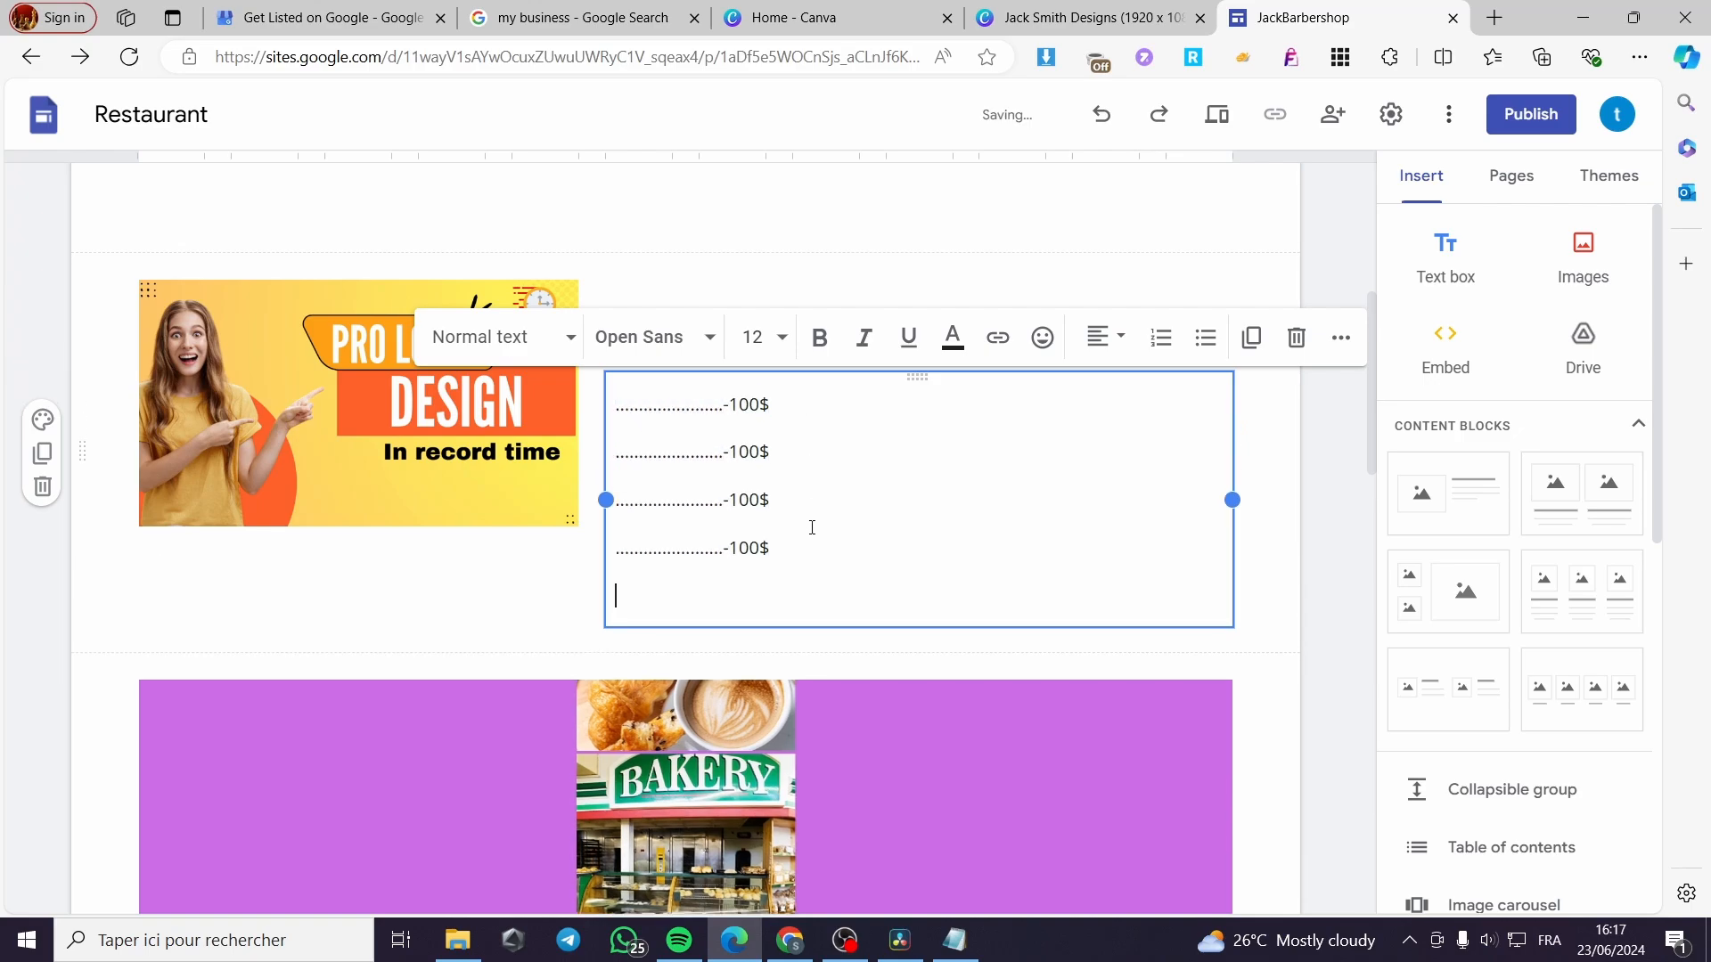
Step: Stretch the yellow logo design banner downward to match the height of the haircuts menu text, then deselect it
left_click(430, 504)
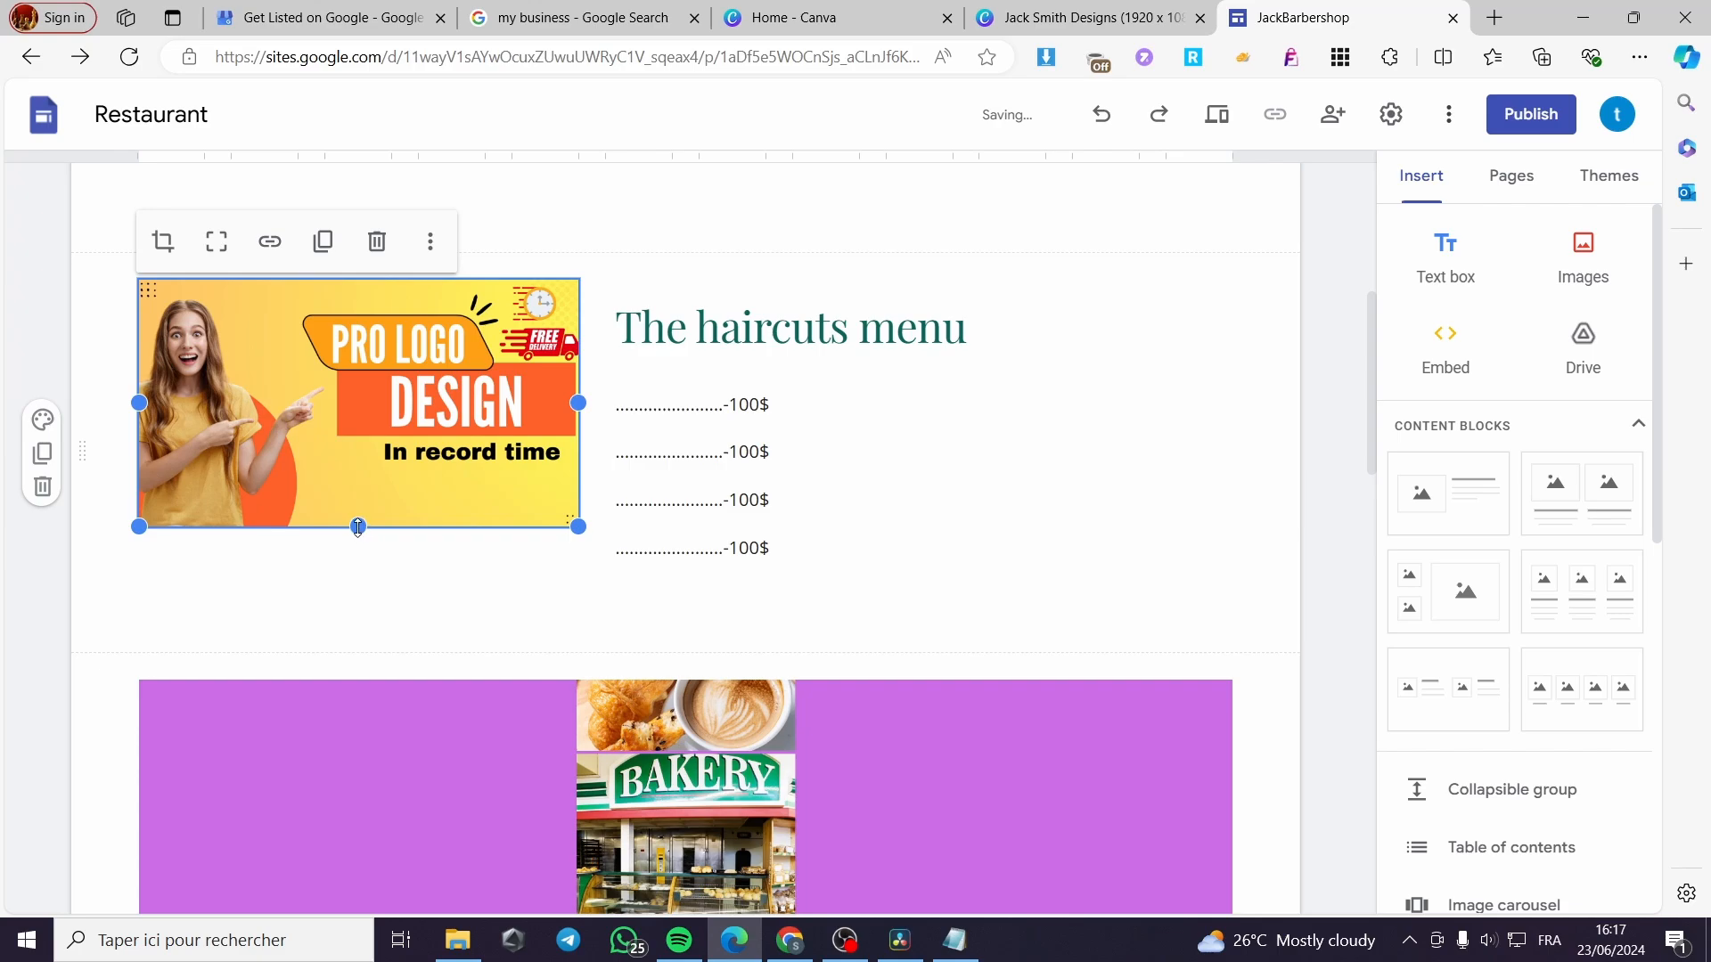
left_click_drag(358, 527, 358, 629)
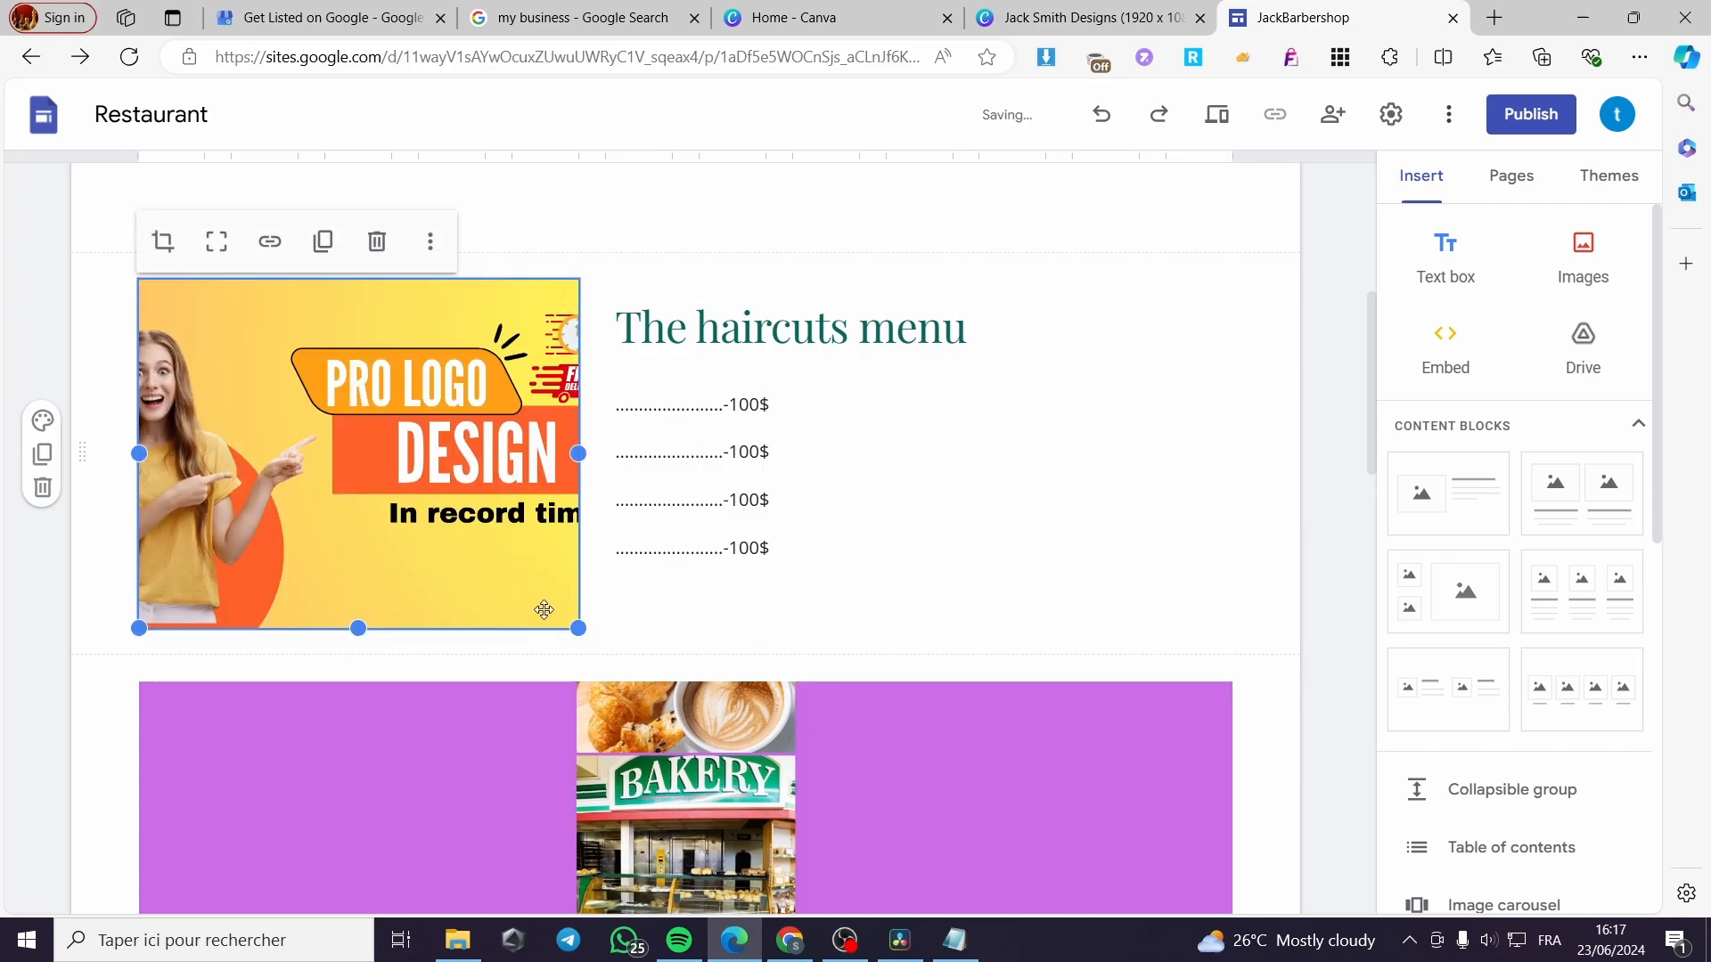
left_click(1303, 540)
Step: Publish the site to the web with the web address jacksbarbershop
scroll(1162, 632, "up", 5)
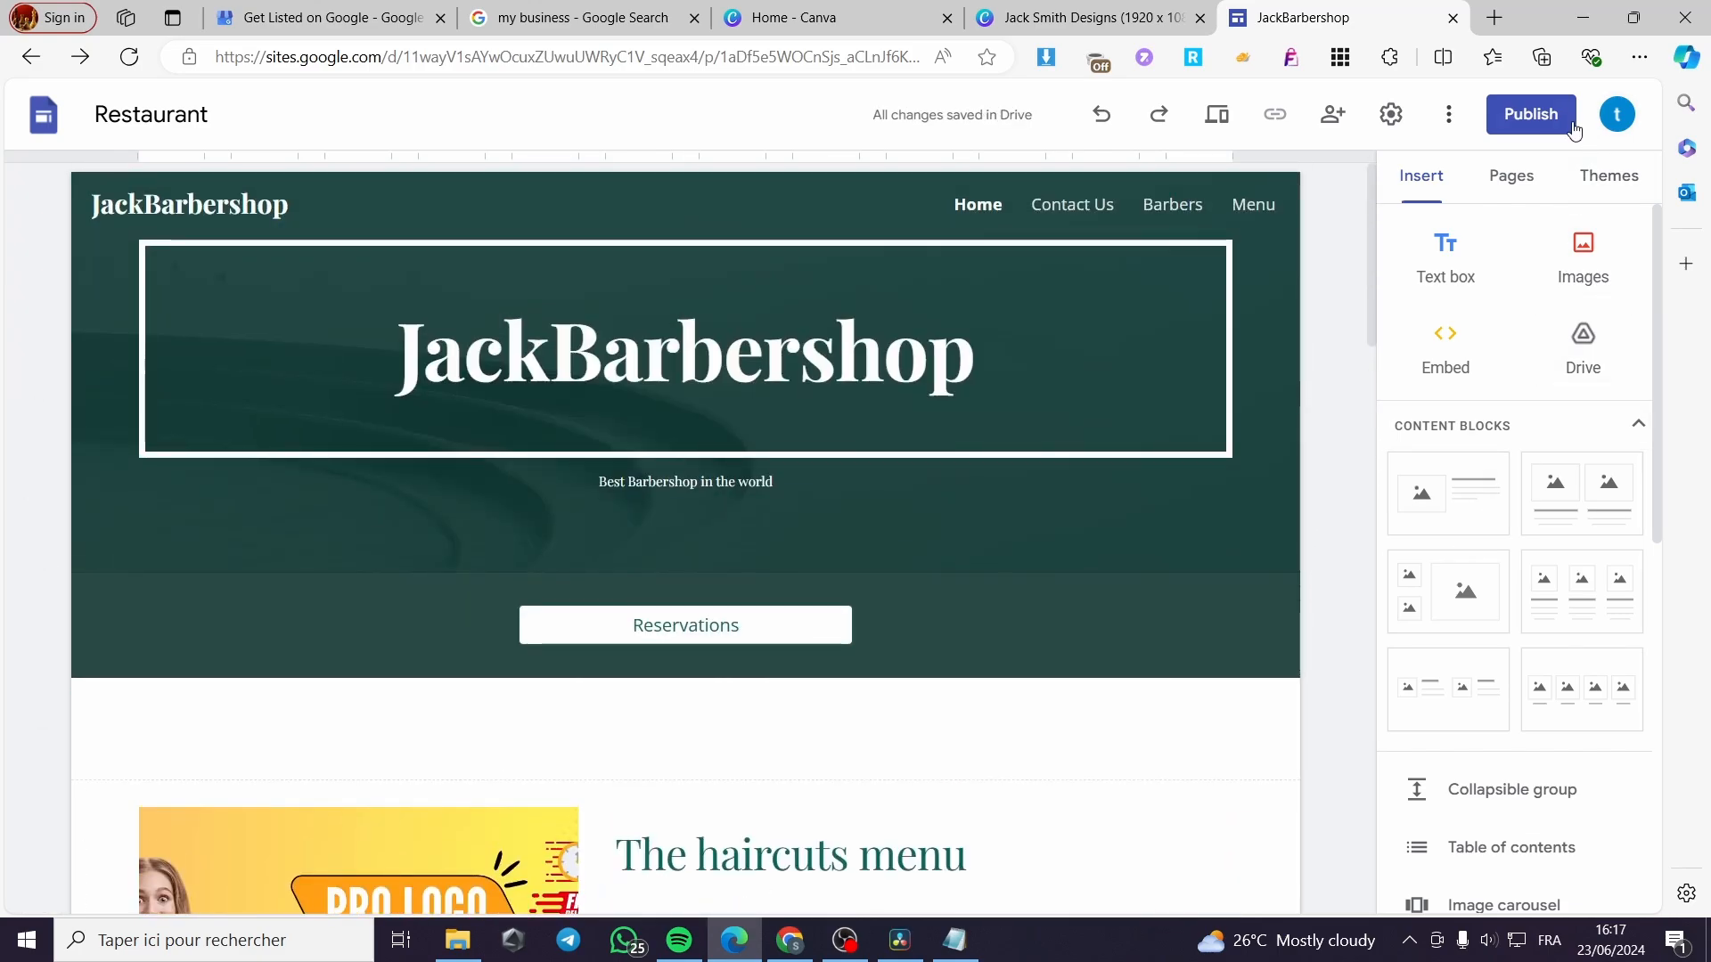
left_click(1573, 129)
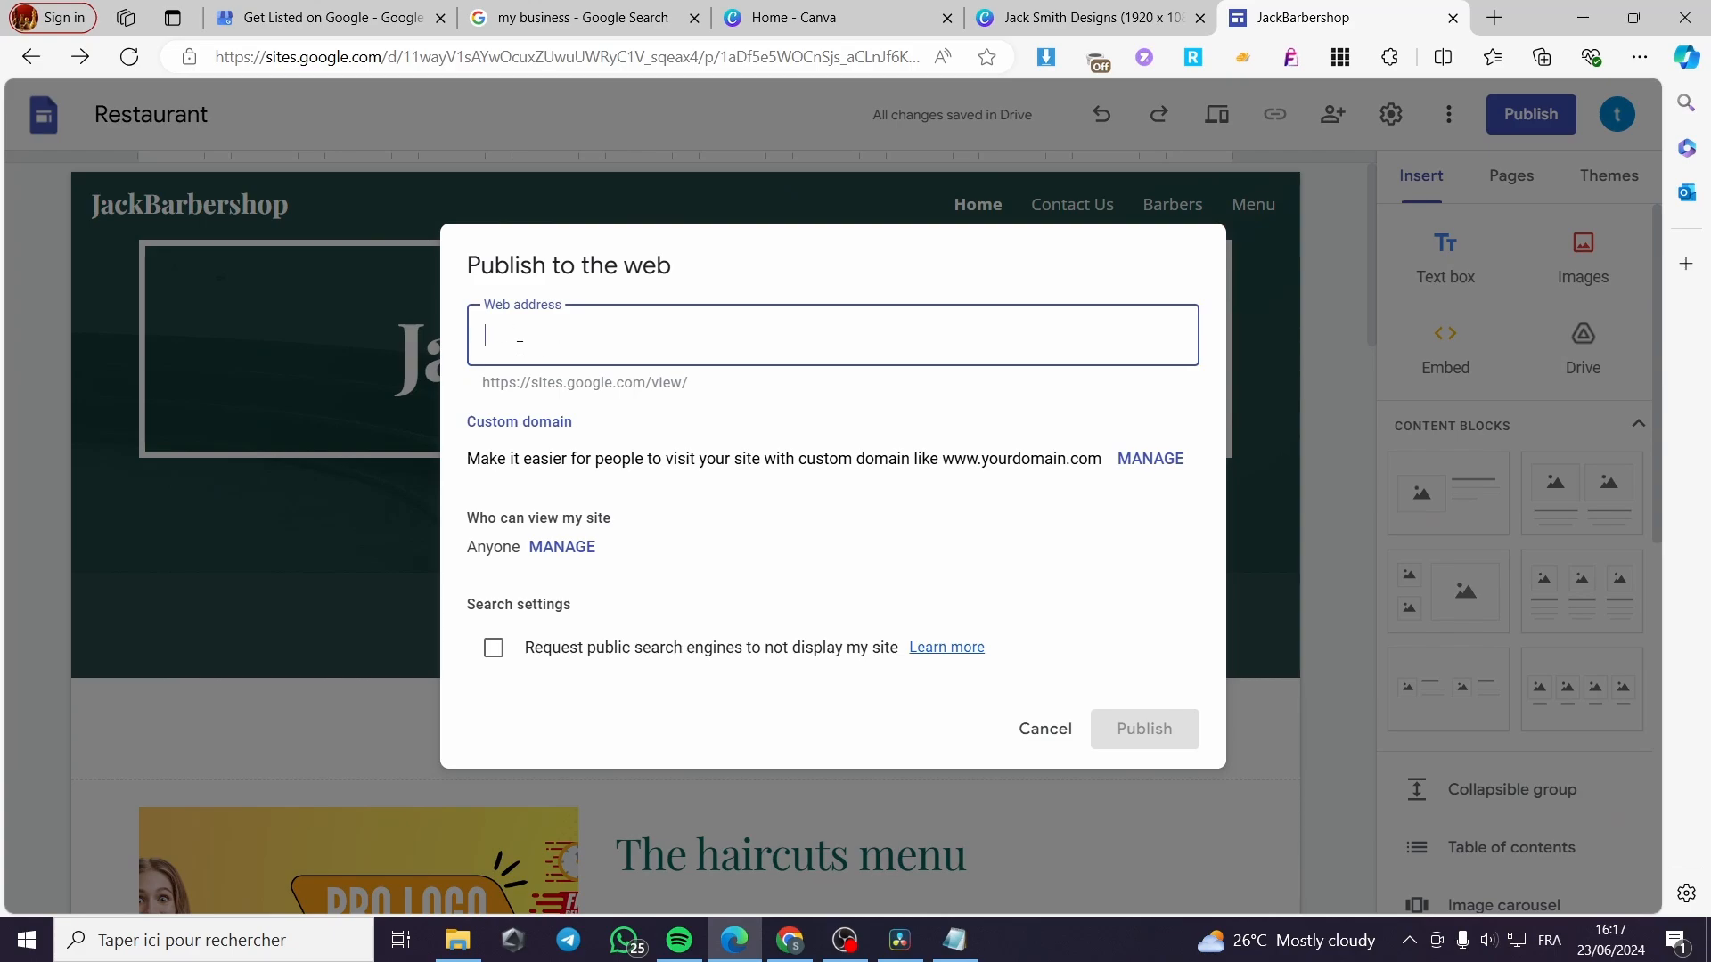
type("jacksbarbershop")
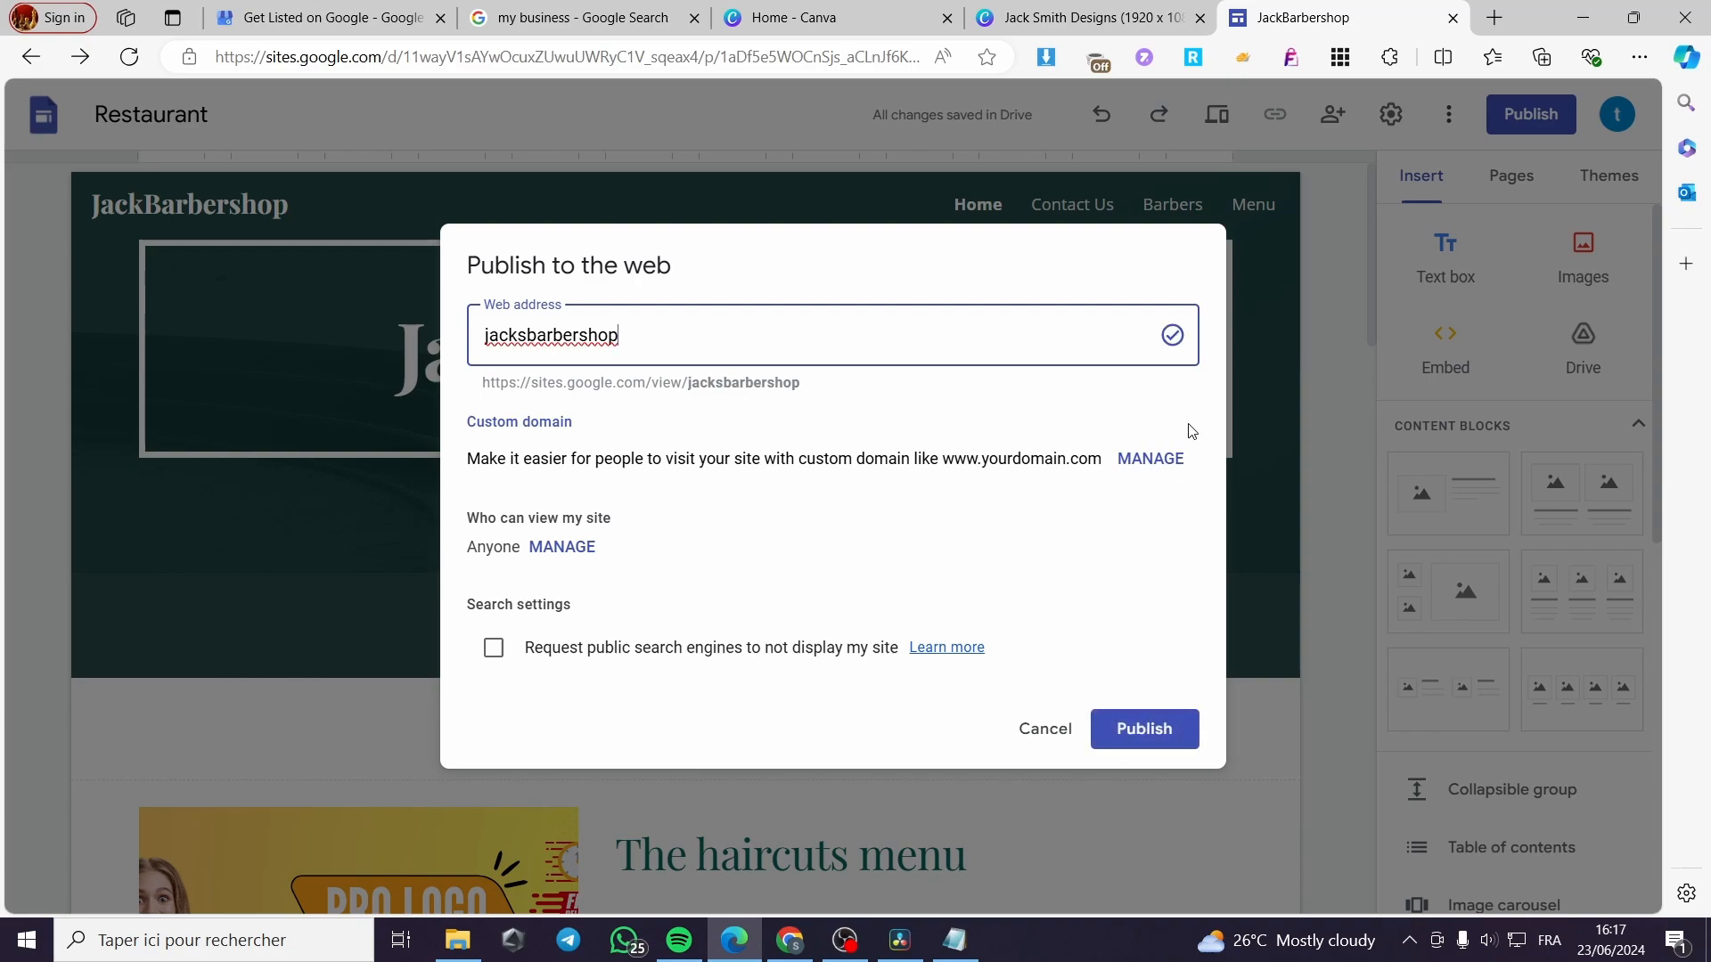
left_click(1118, 725)
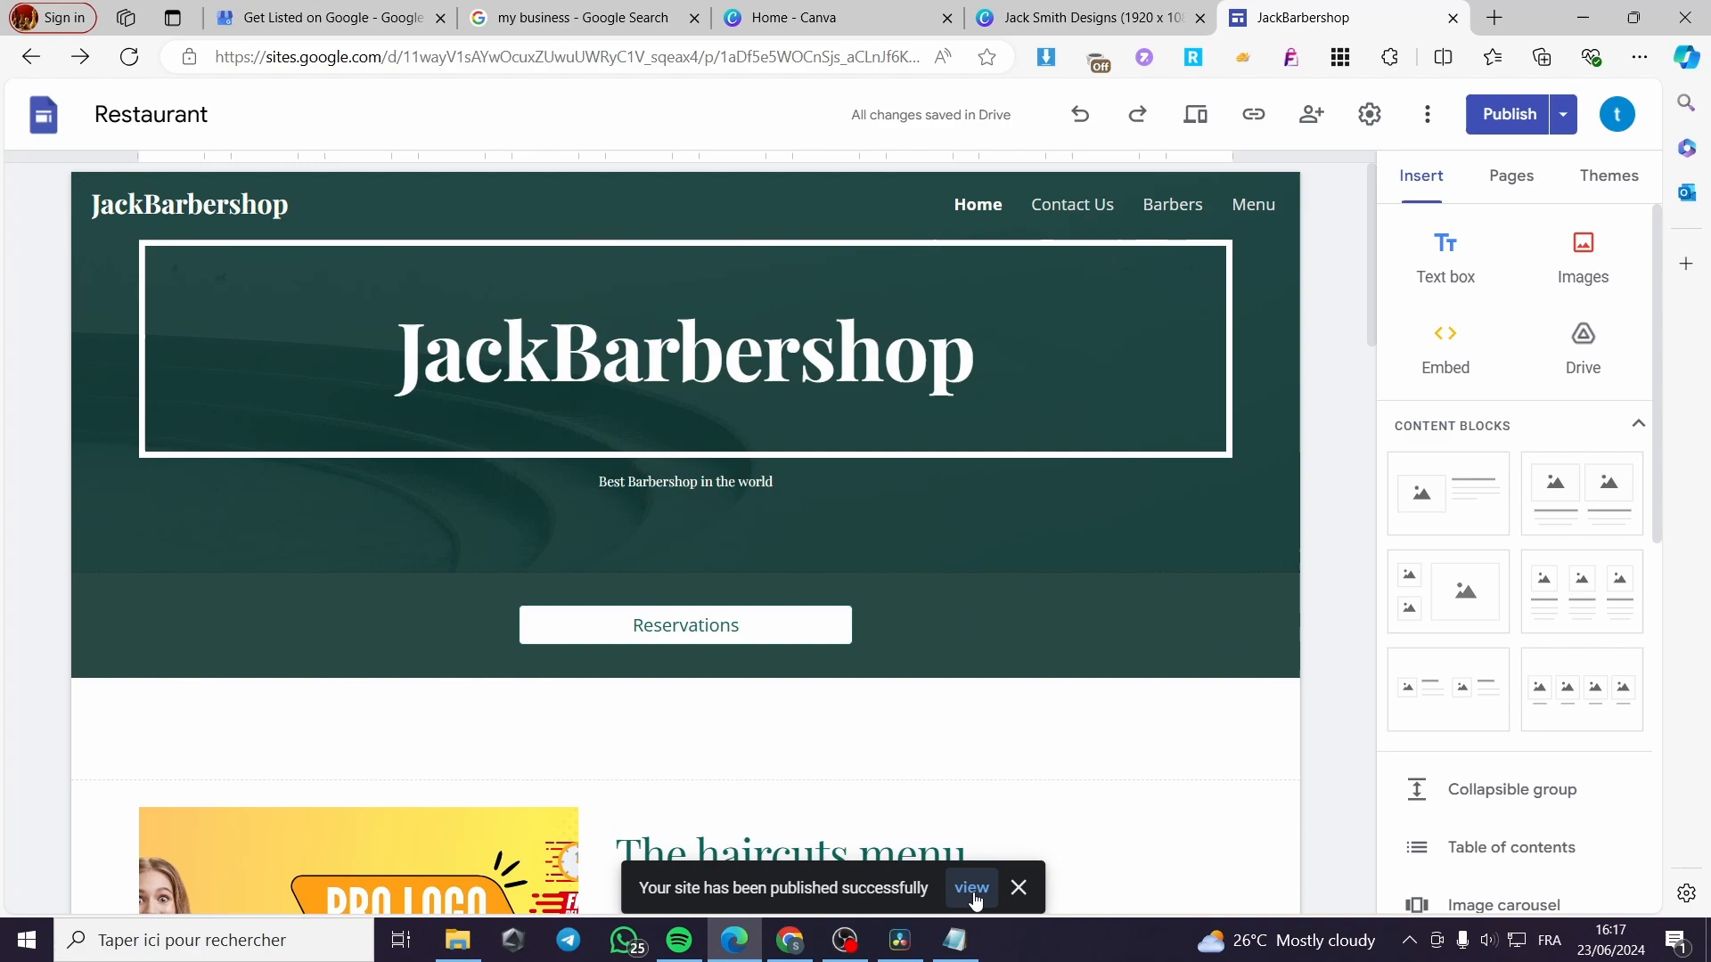
Step: View the published JackBarbershop site and copy its full web address
left_click(972, 888)
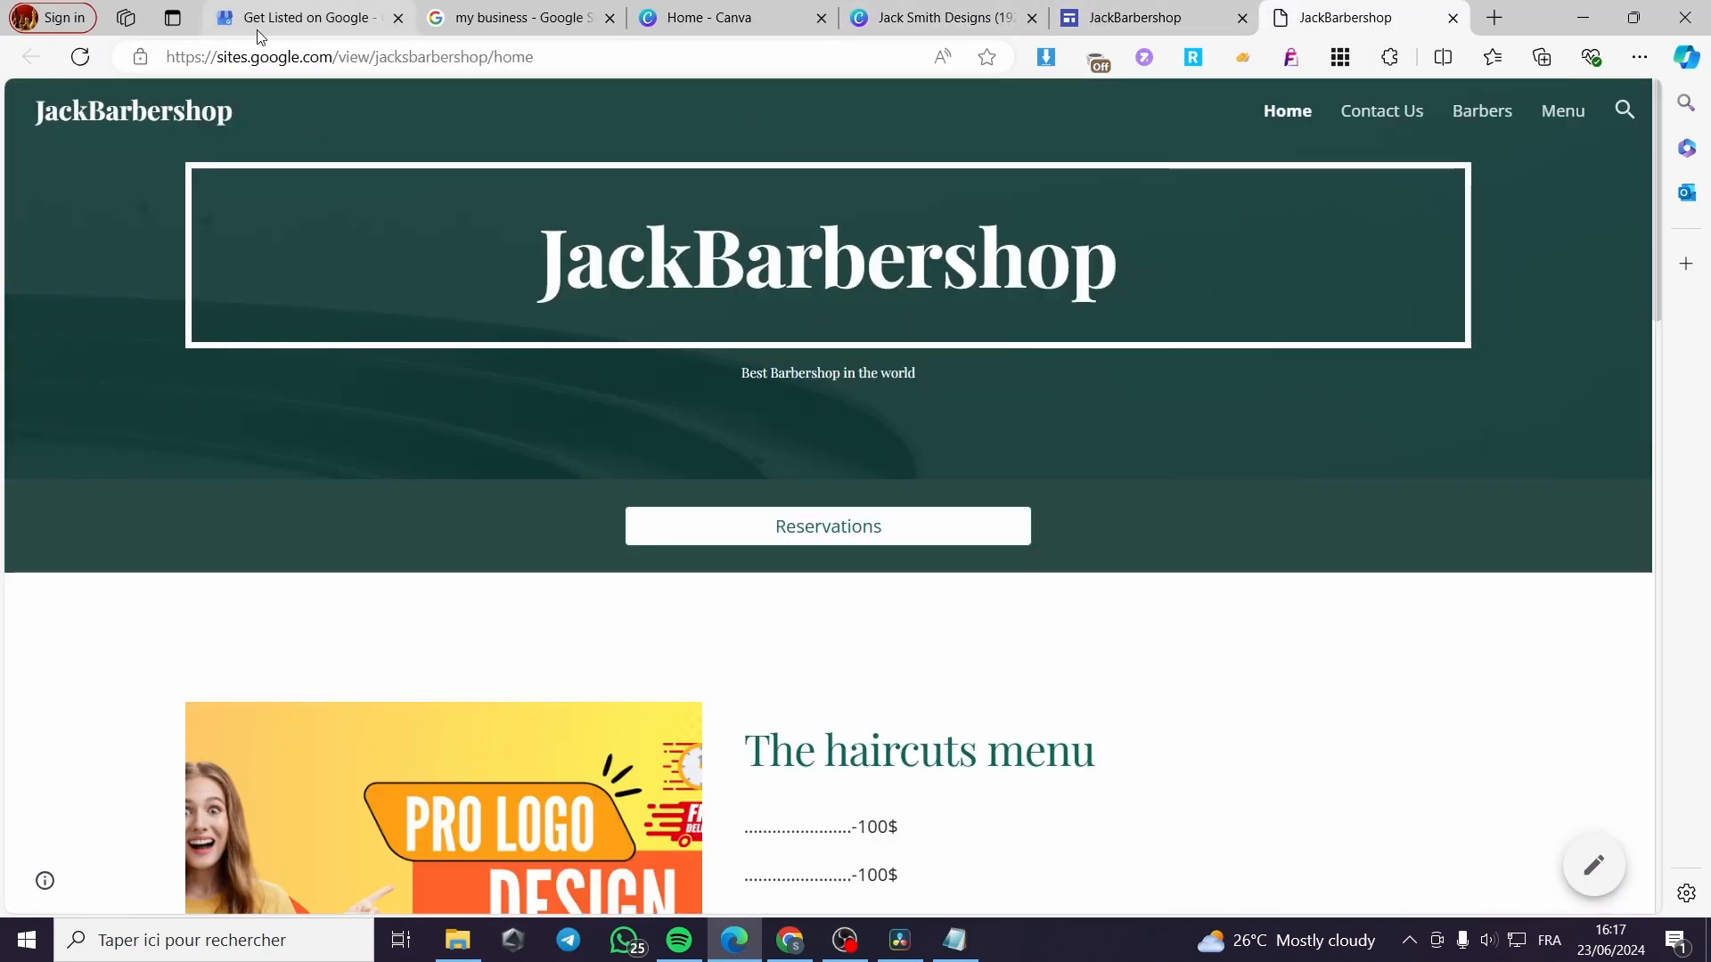
left_click(685, 68)
key("ctrl+c")
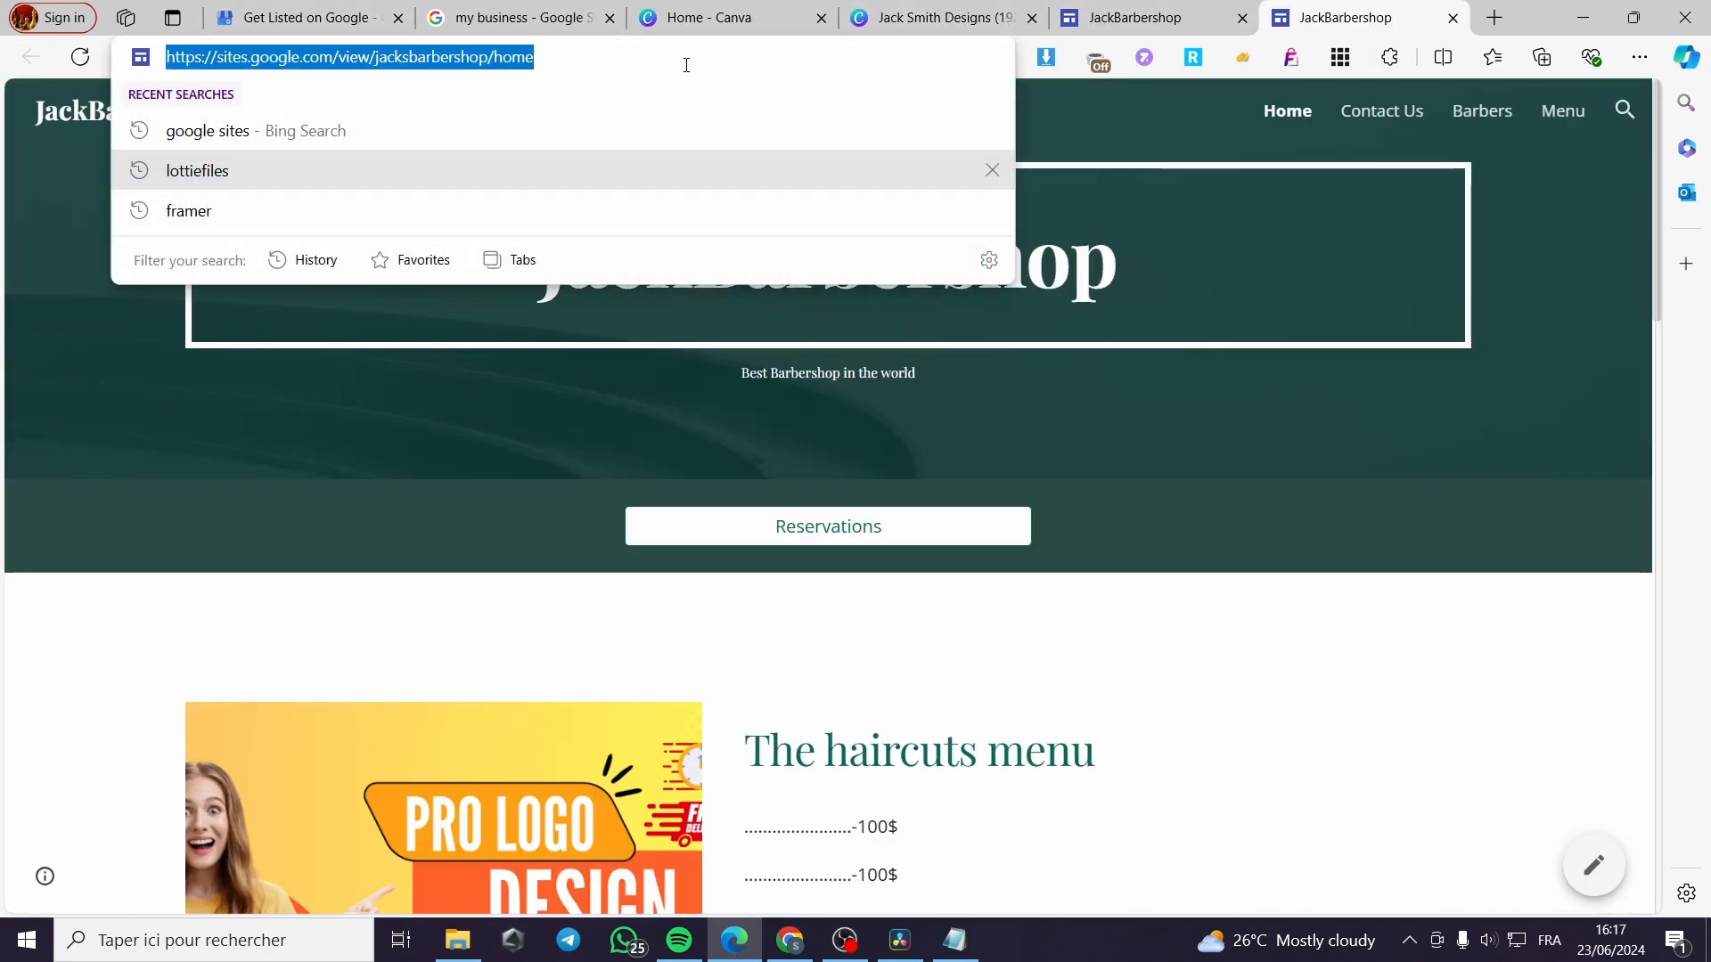
left_click(308, 17)
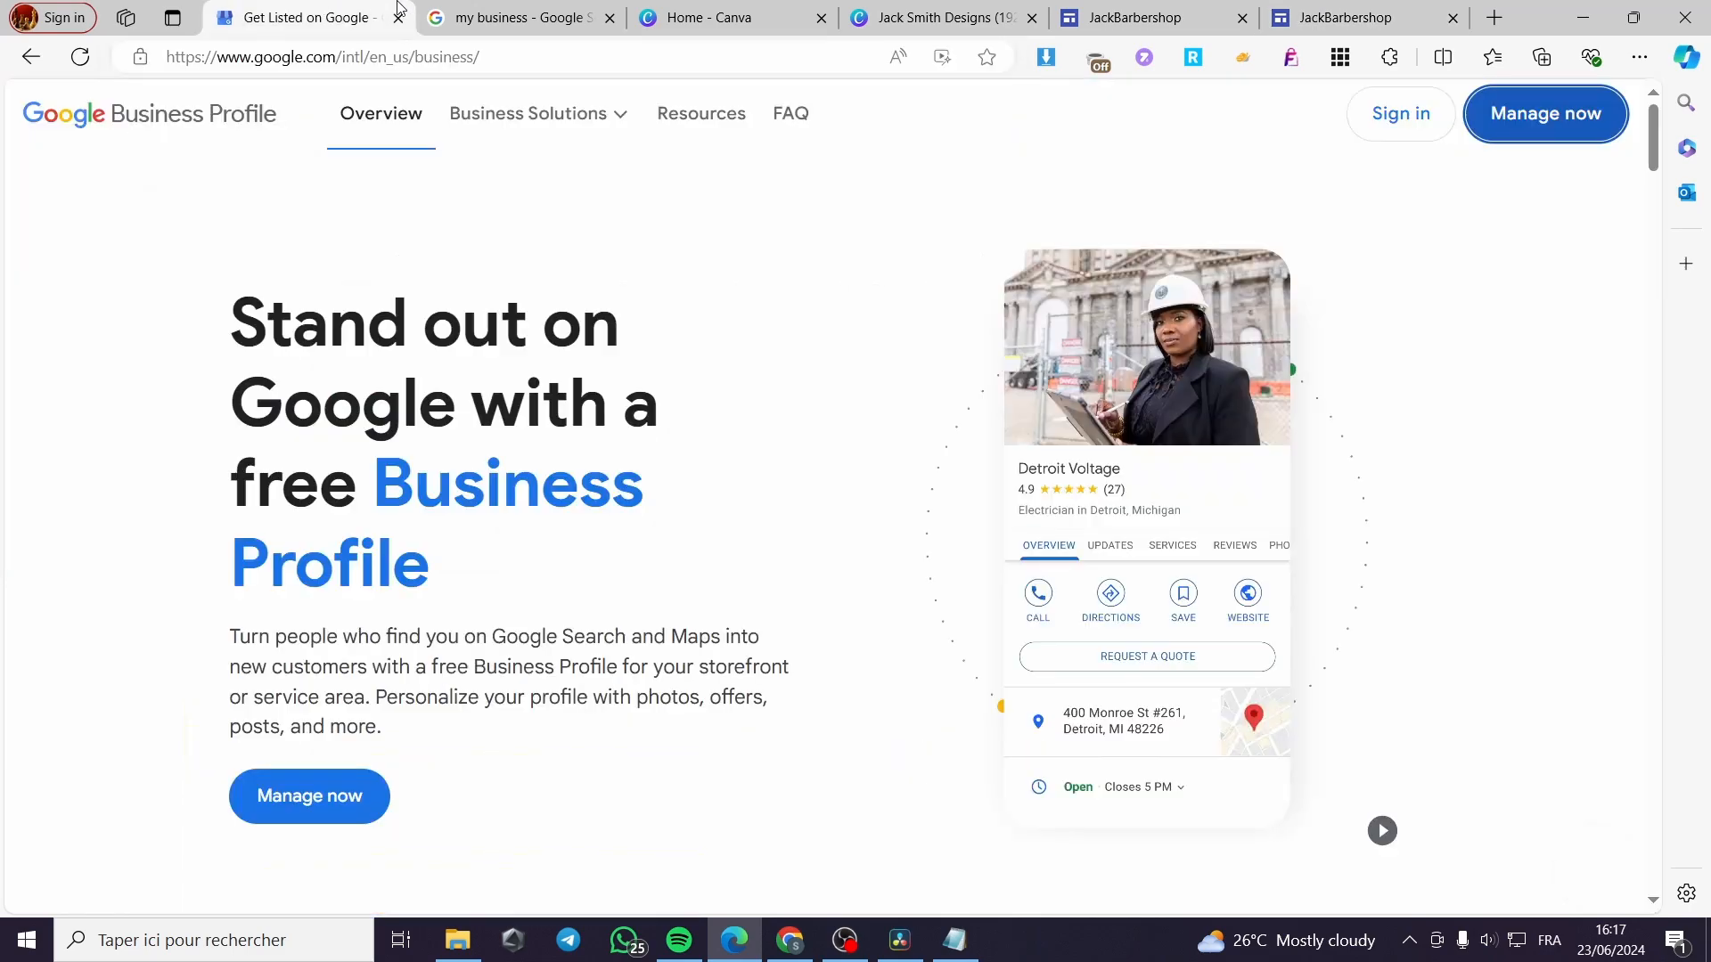
left_click(508, 20)
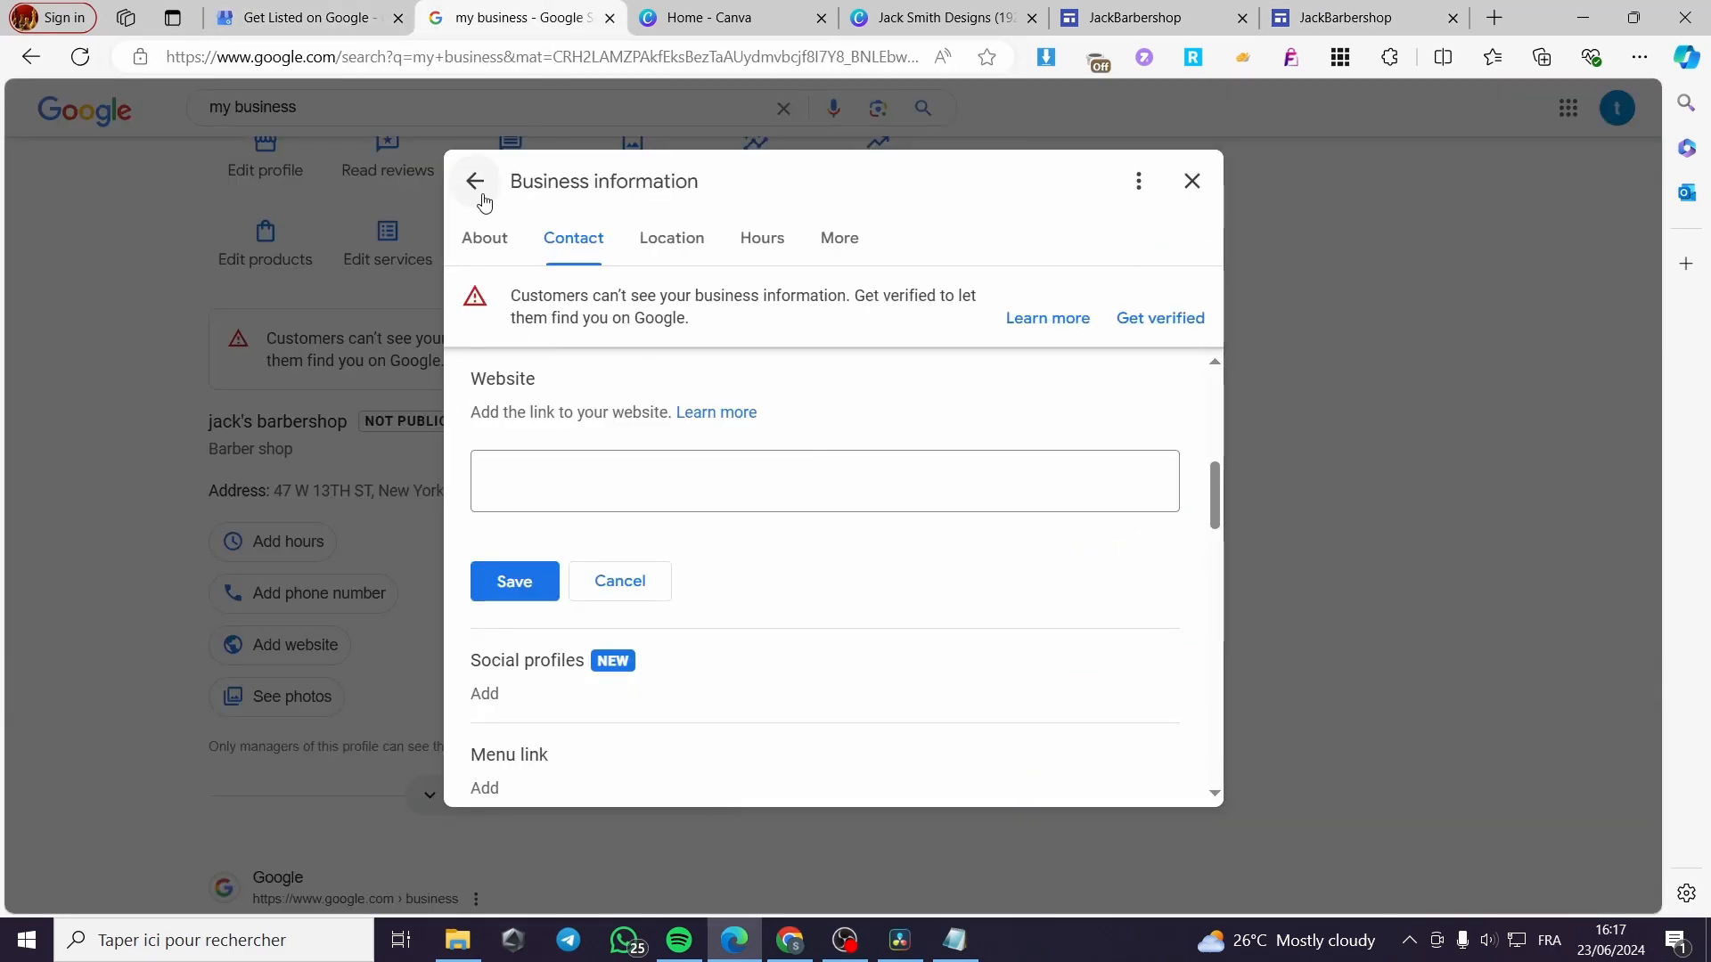
left_click(607, 473)
key("ctrl+v")
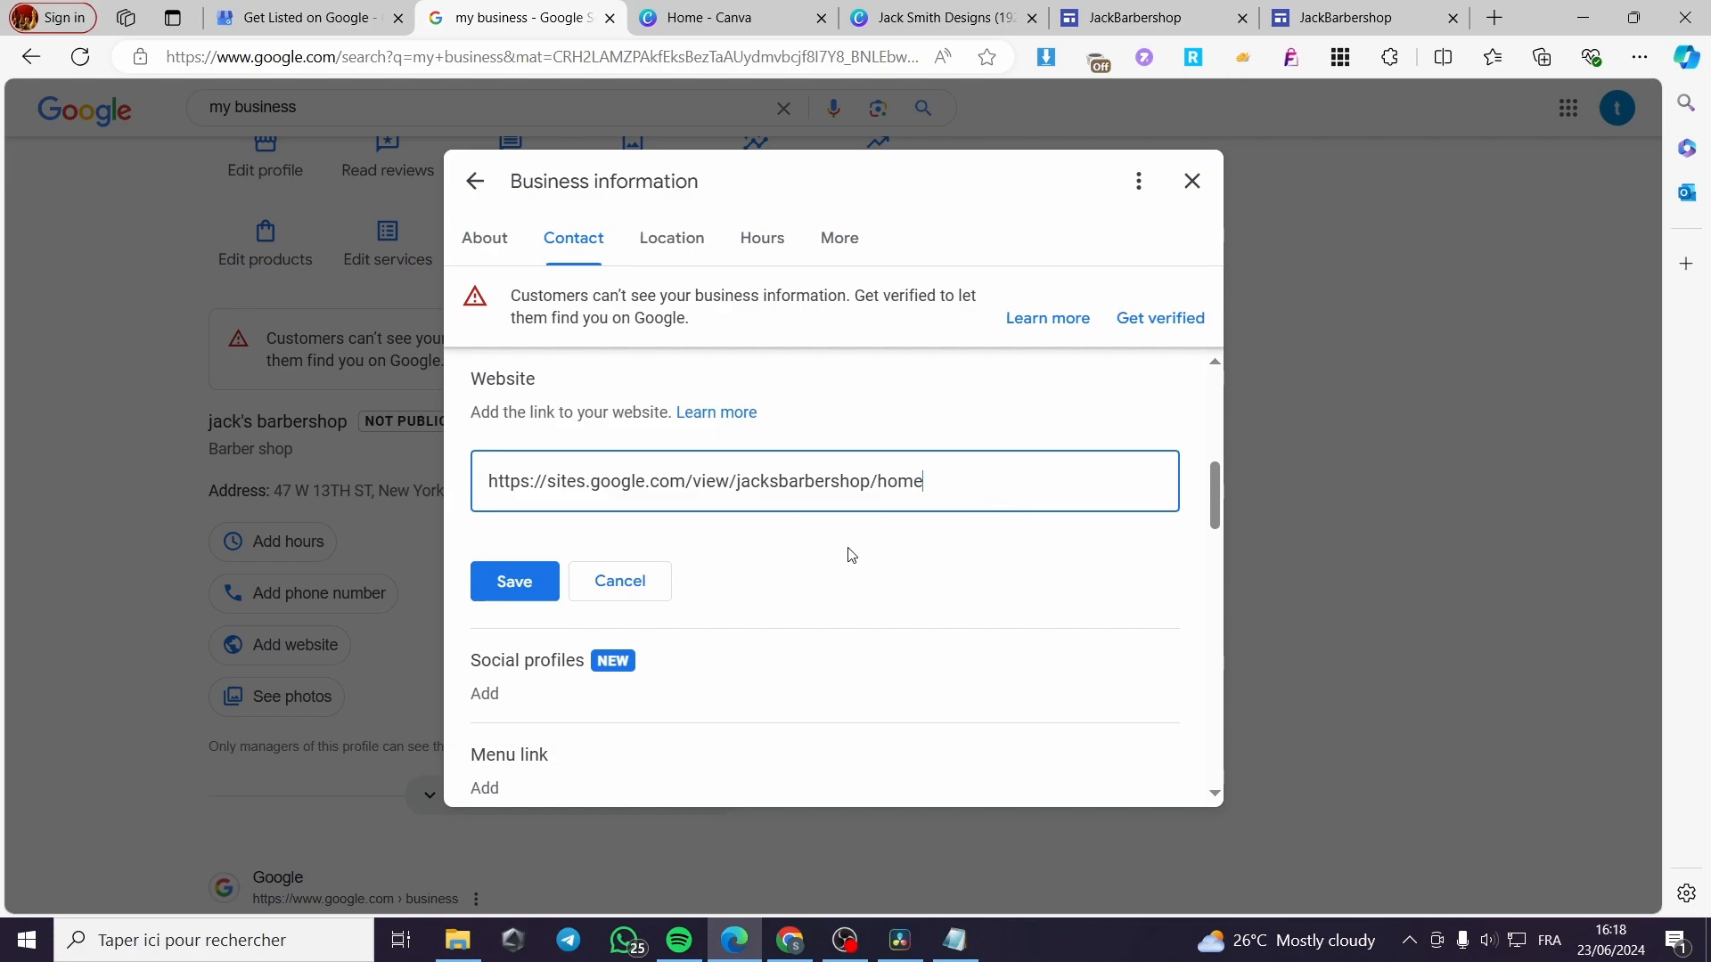
left_click(514, 582)
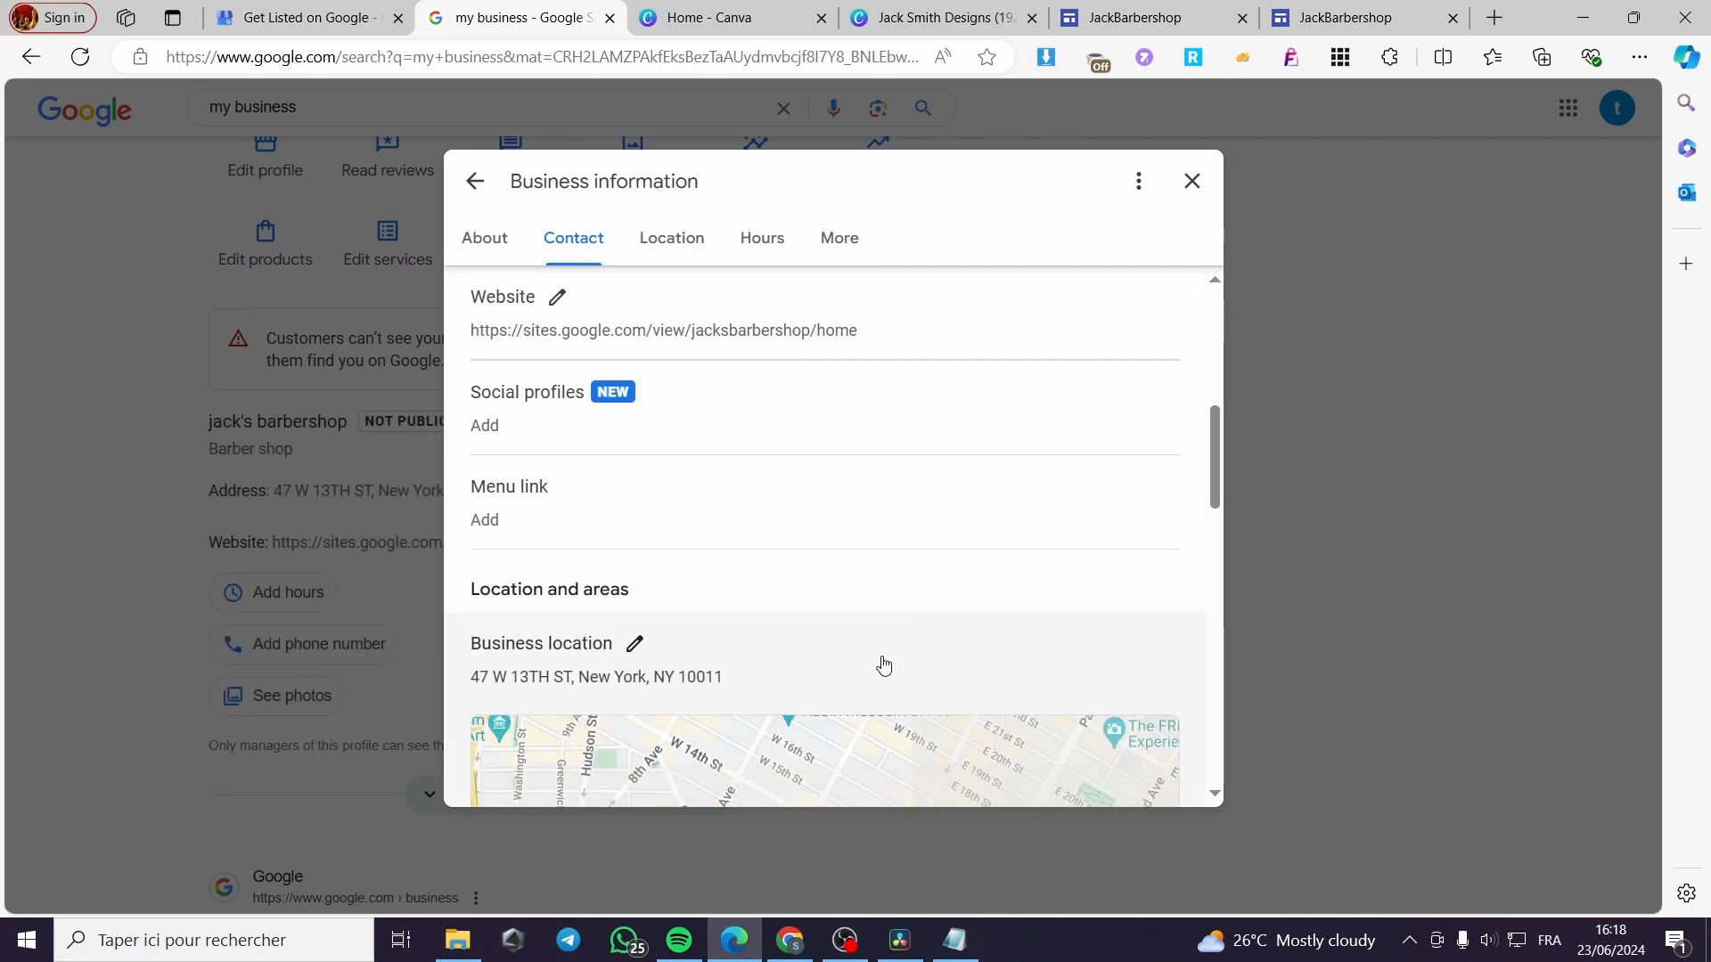
scroll(891, 660, "down", 1)
scroll(904, 634, "up", 2)
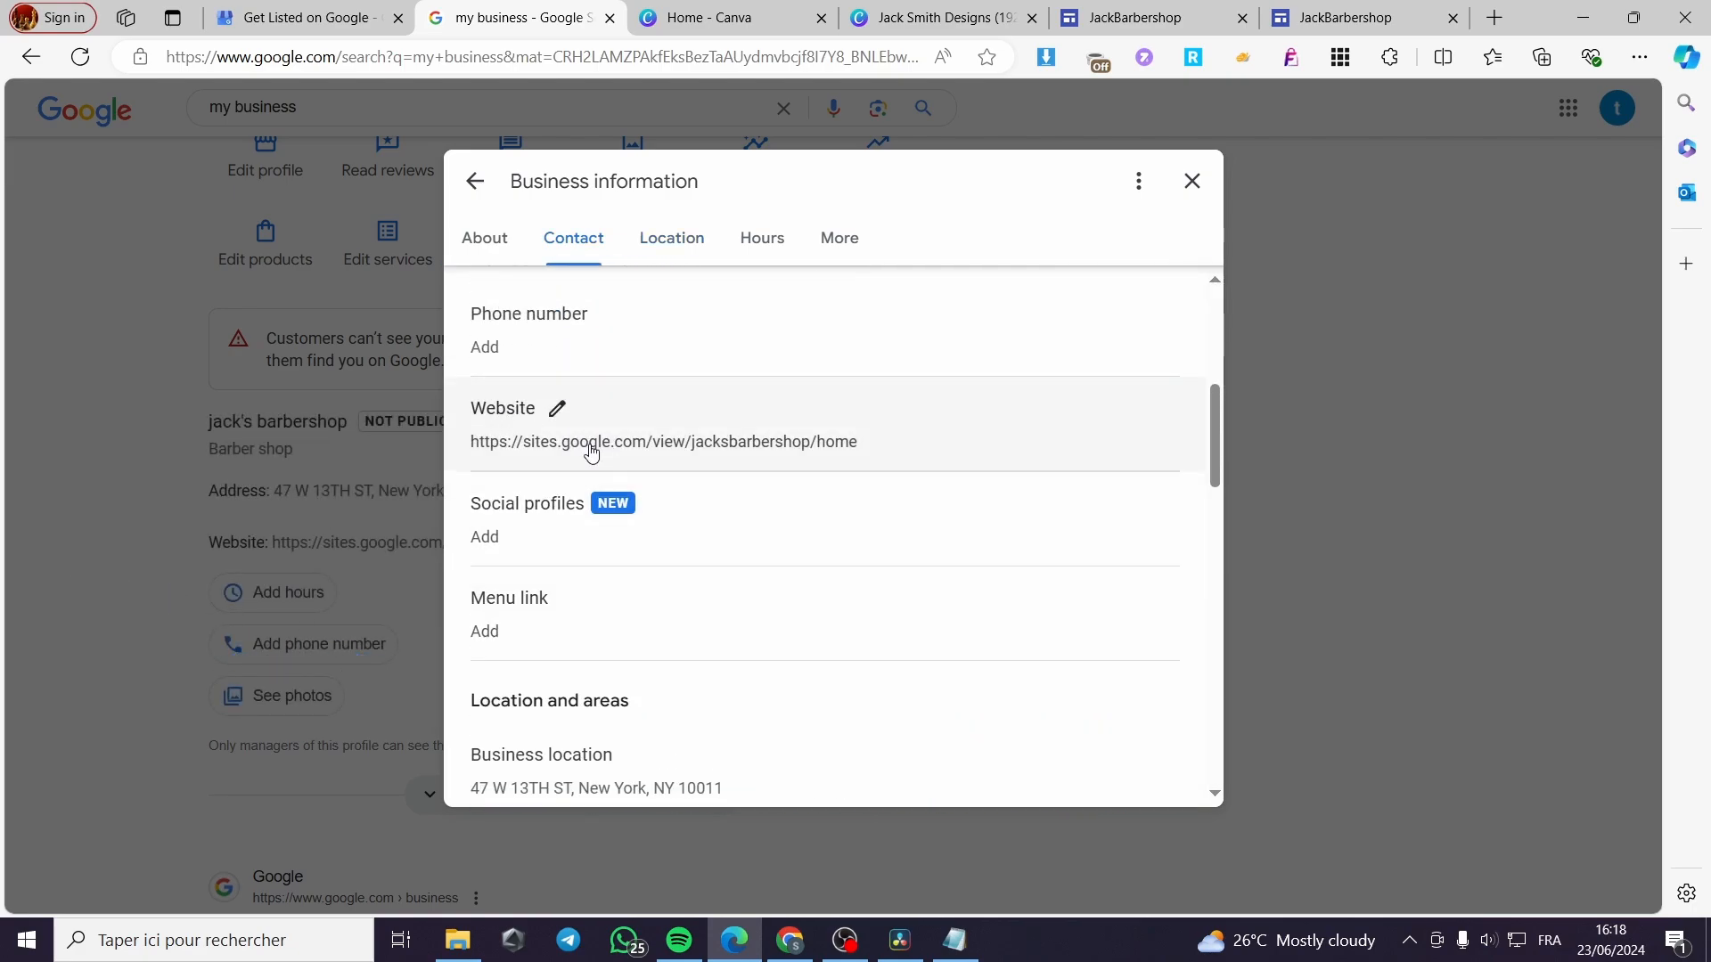
Step: Close the business information and reopen the website entry from the business listing
left_click(1192, 181)
left_click(567, 546)
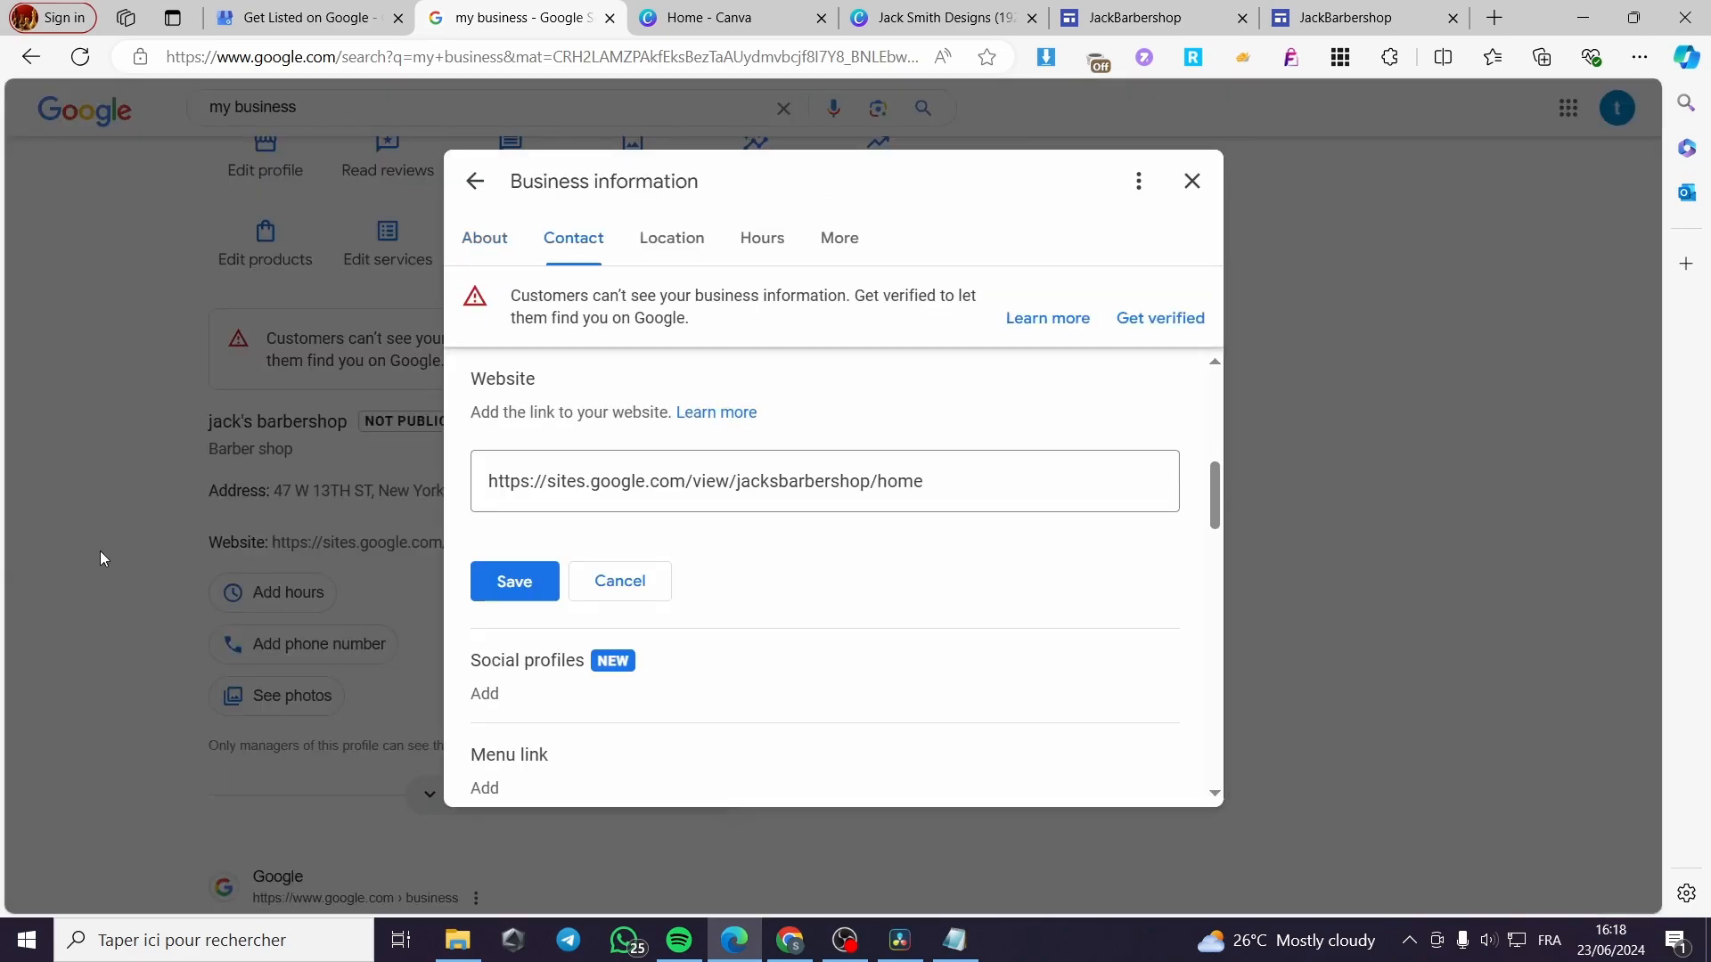
left_click(99, 551)
Step: Return to the published JackBarbershop site and look through its Home page
left_click(1289, 16)
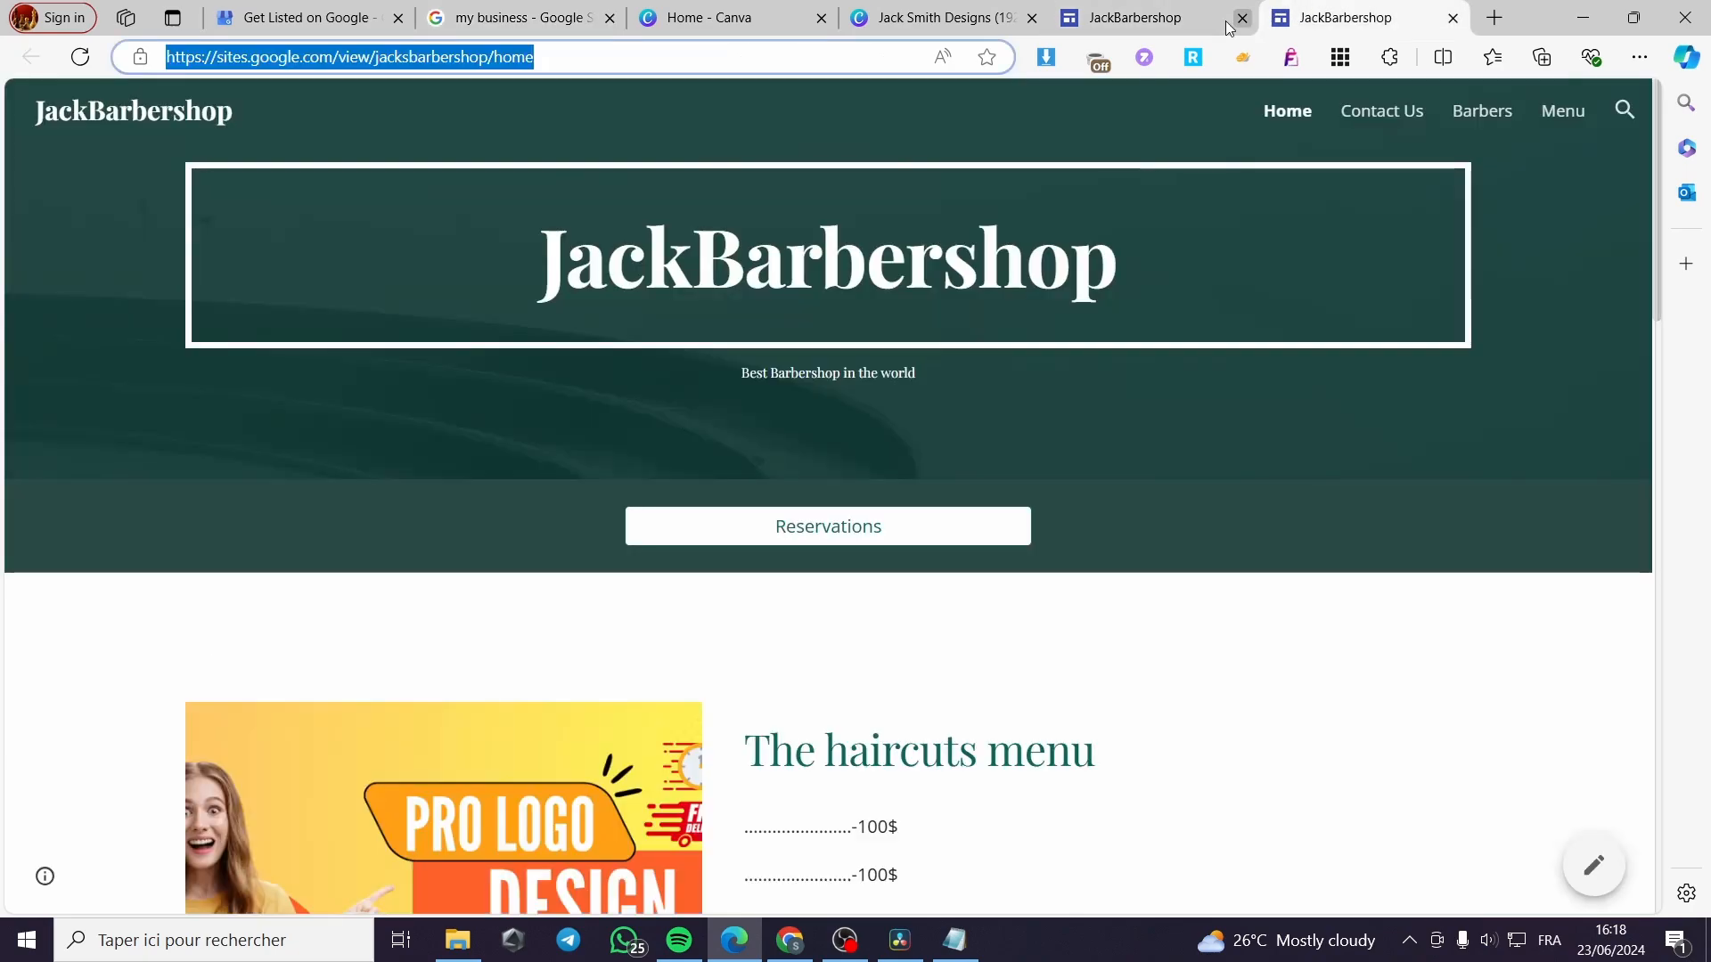
scroll(778, 724, "down", 6)
scroll(1219, 379, "up", 6)
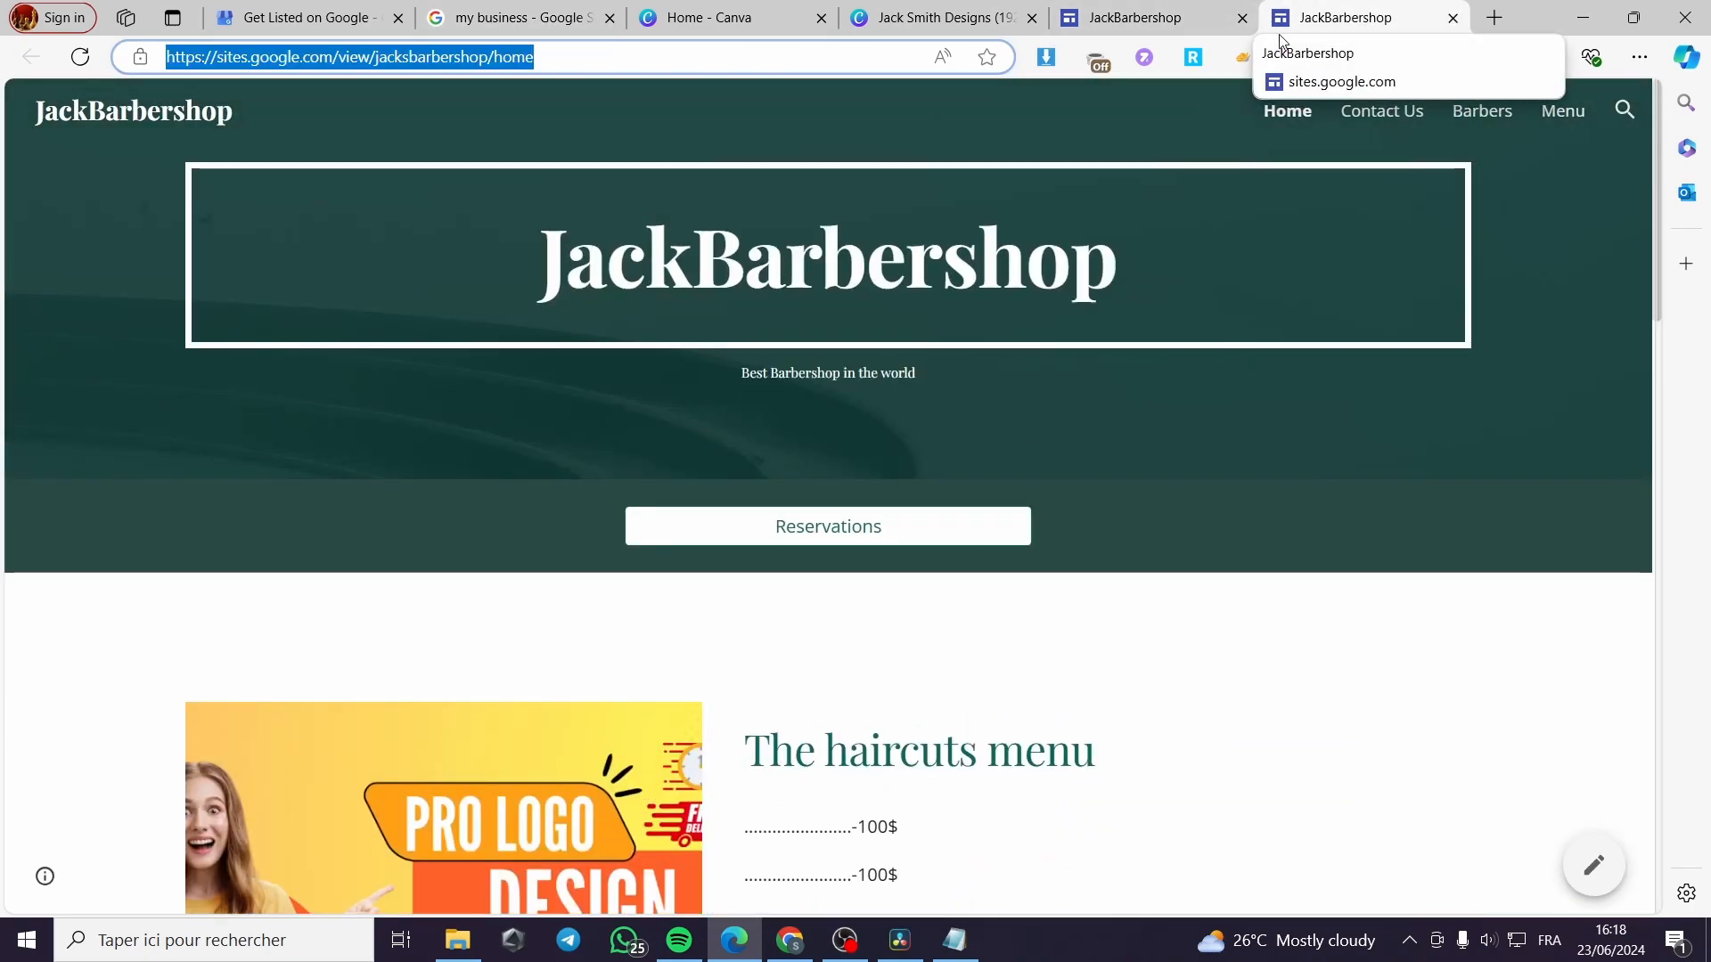
mouse_move(1159, 27)
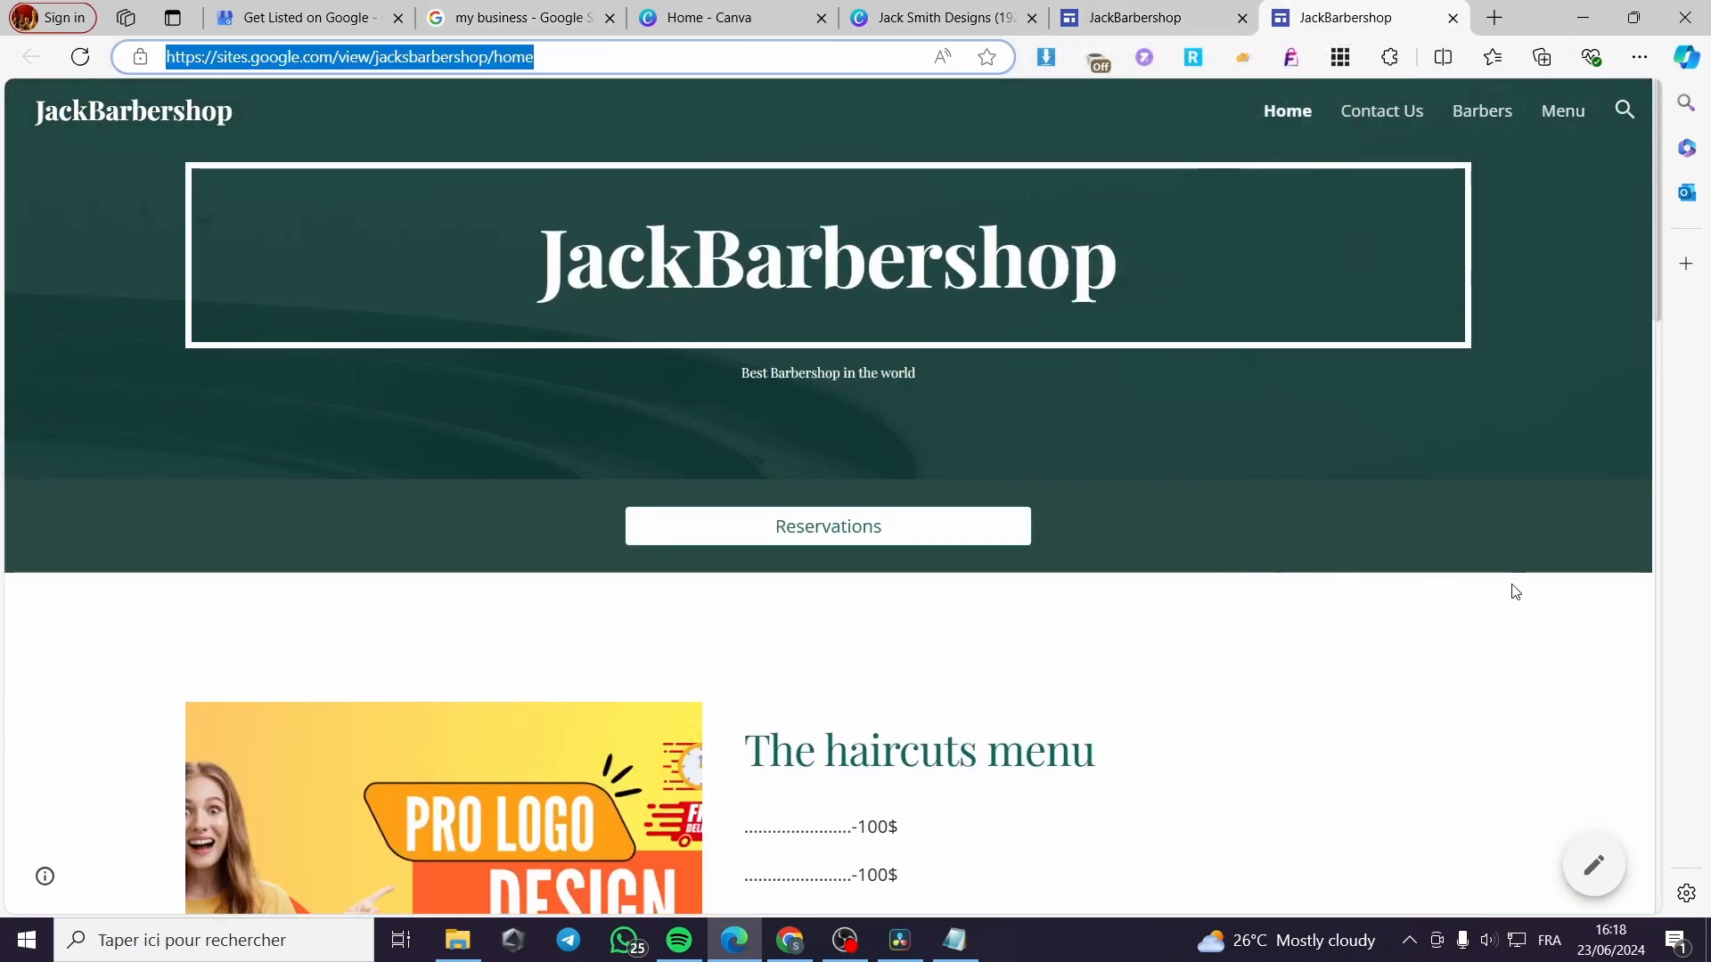